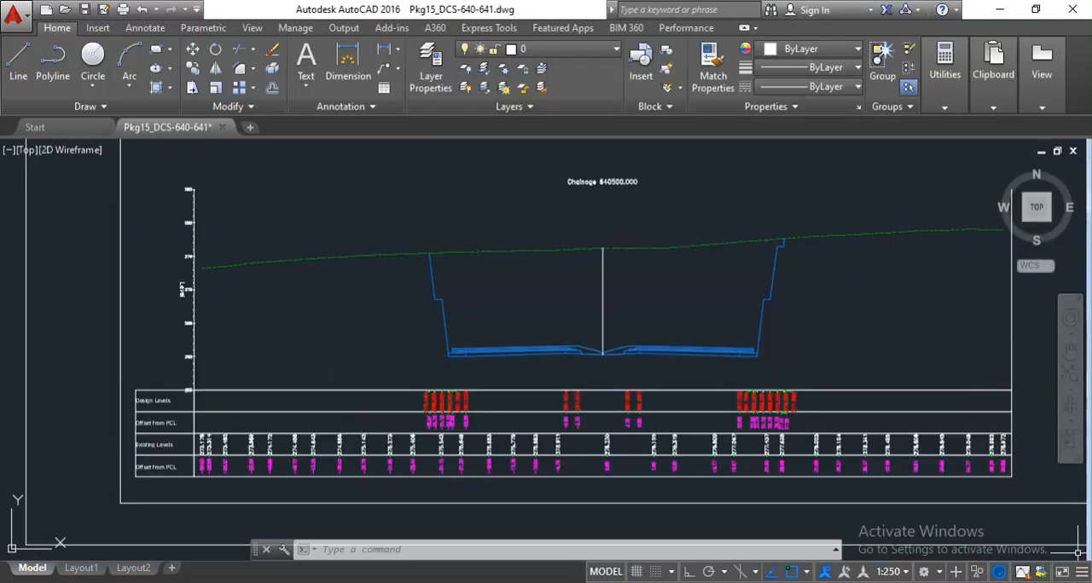
Examine the overall layout of the road cross section at chainage 640500.000, including its ground line, road profile and level table.
left_click(931, 582)
left_click(877, 302)
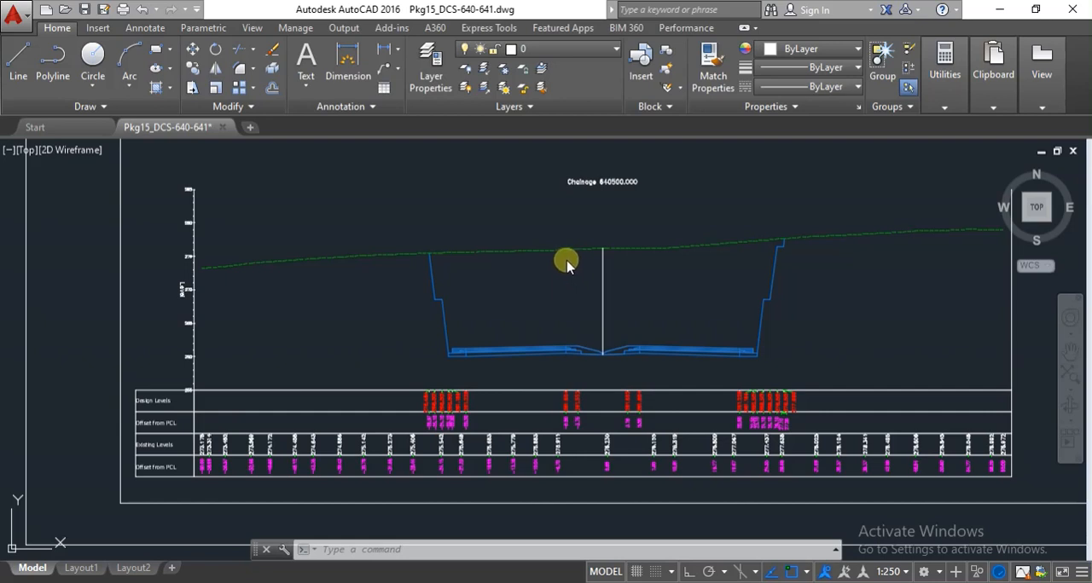
scroll(438, 241, "down", 2)
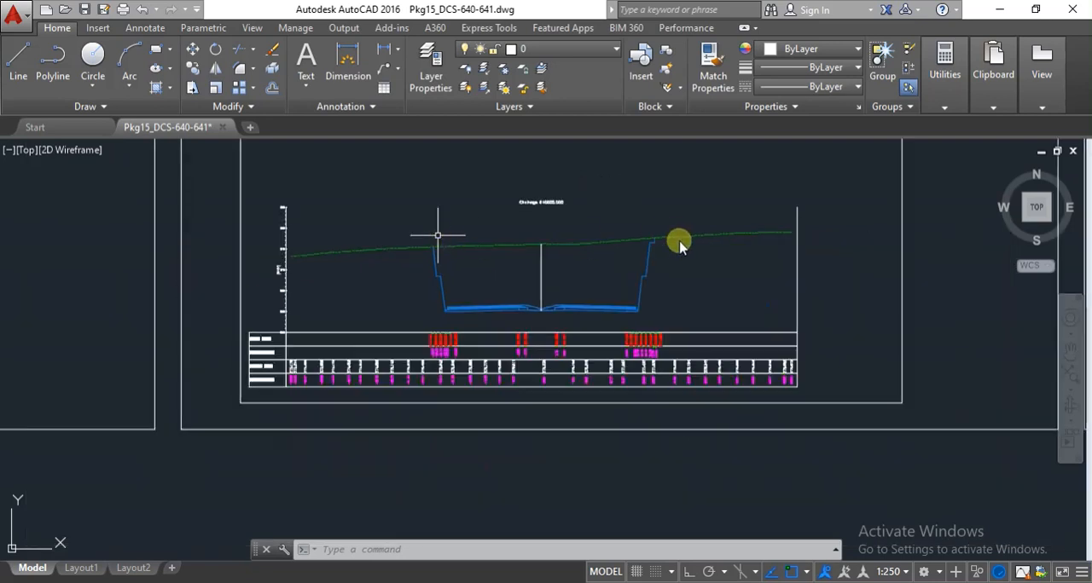
scroll(645, 209, "up", 2)
scroll(645, 209, "down", 2)
scroll(642, 266, "up", 2)
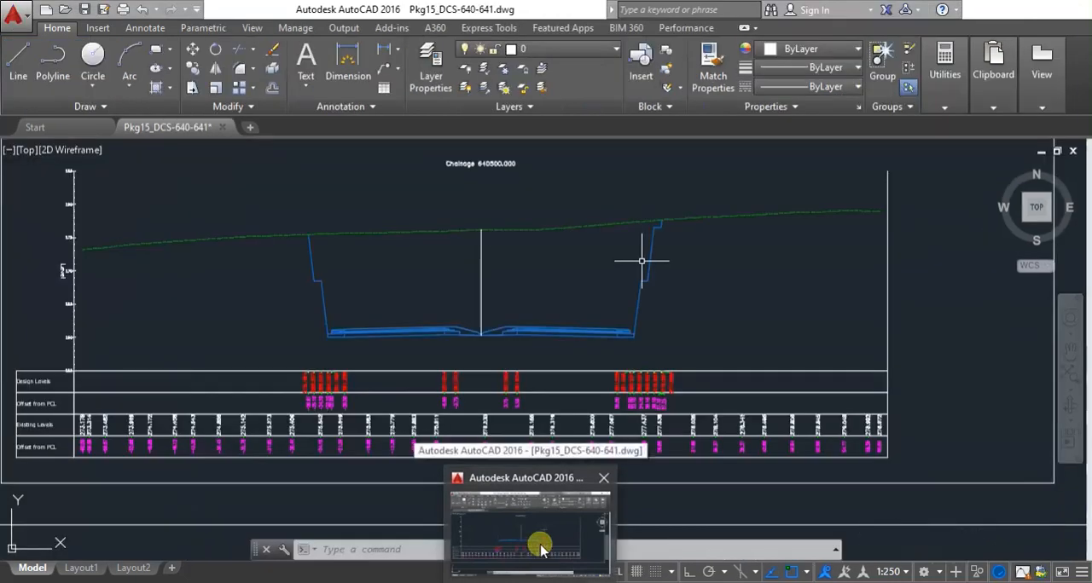
left_click(540, 549)
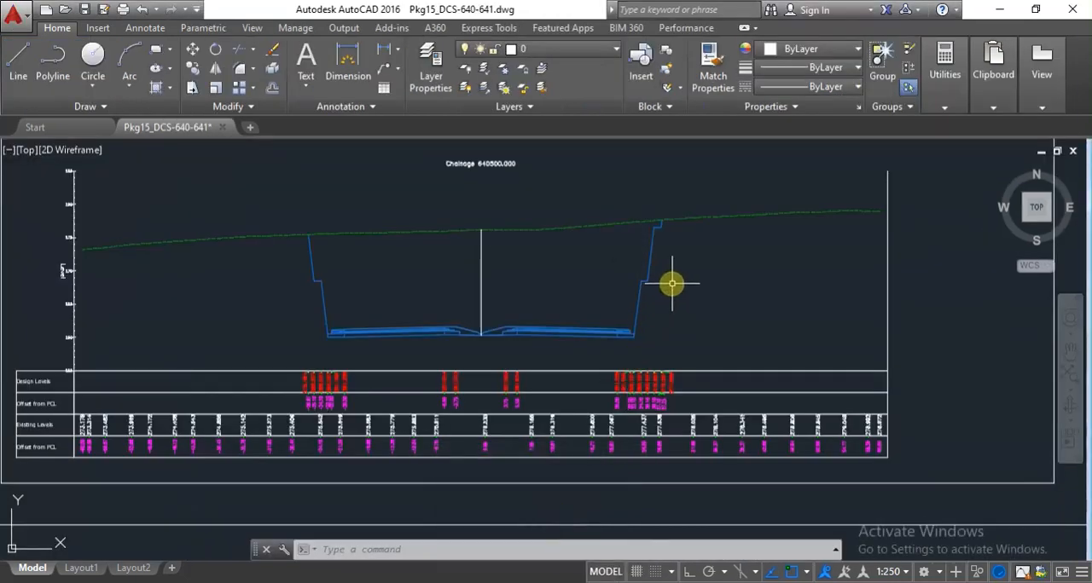
scroll(659, 275, "down", 2)
scroll(560, 316, "up", 2)
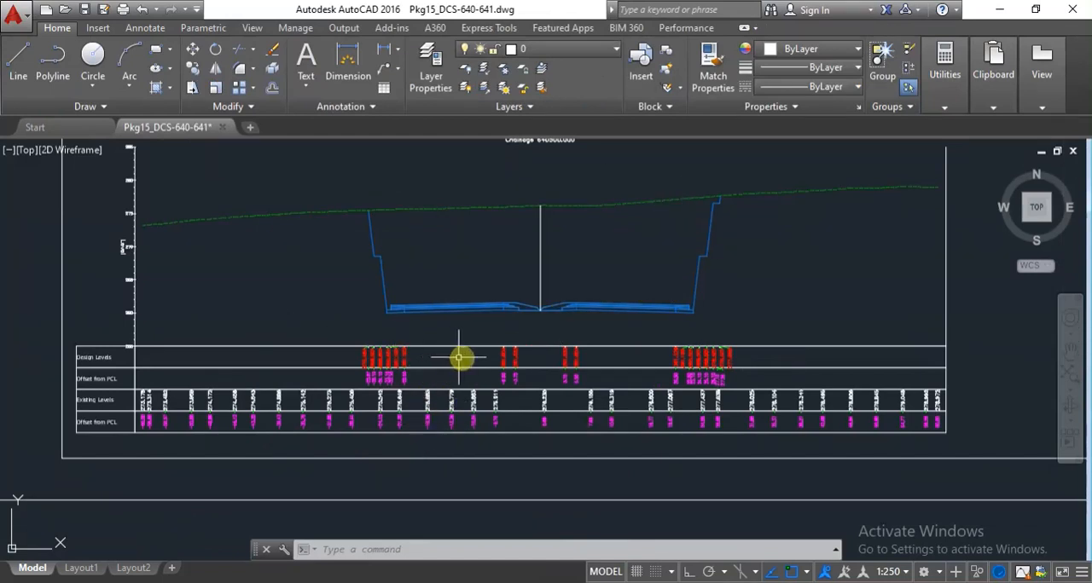
scroll(469, 358, "down", 2)
scroll(475, 251, "up", 2)
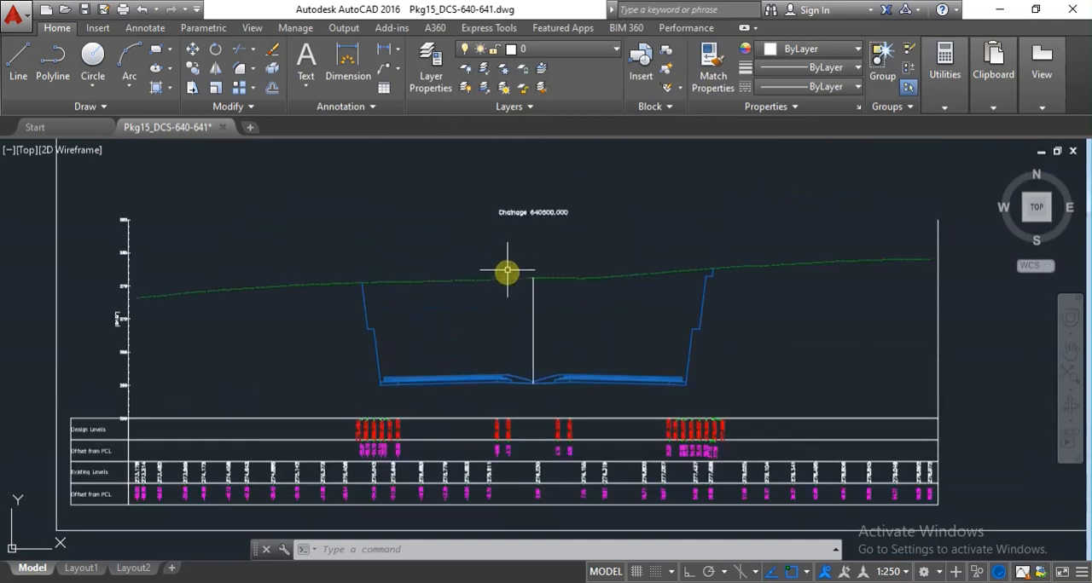
scroll(524, 266, "up", 2)
scroll(524, 268, "down", 2)
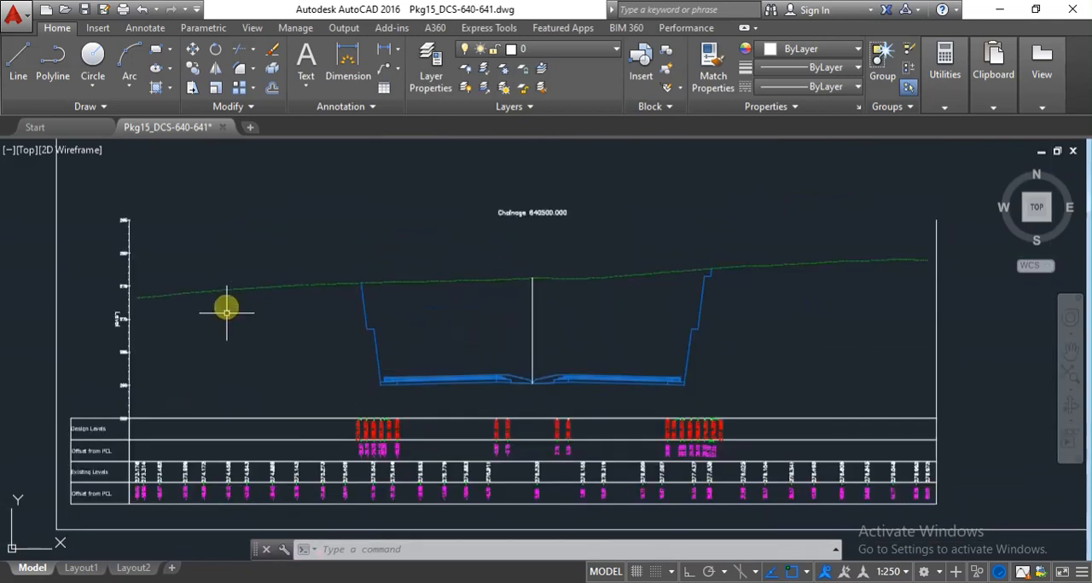
scroll(512, 374, "down", 2)
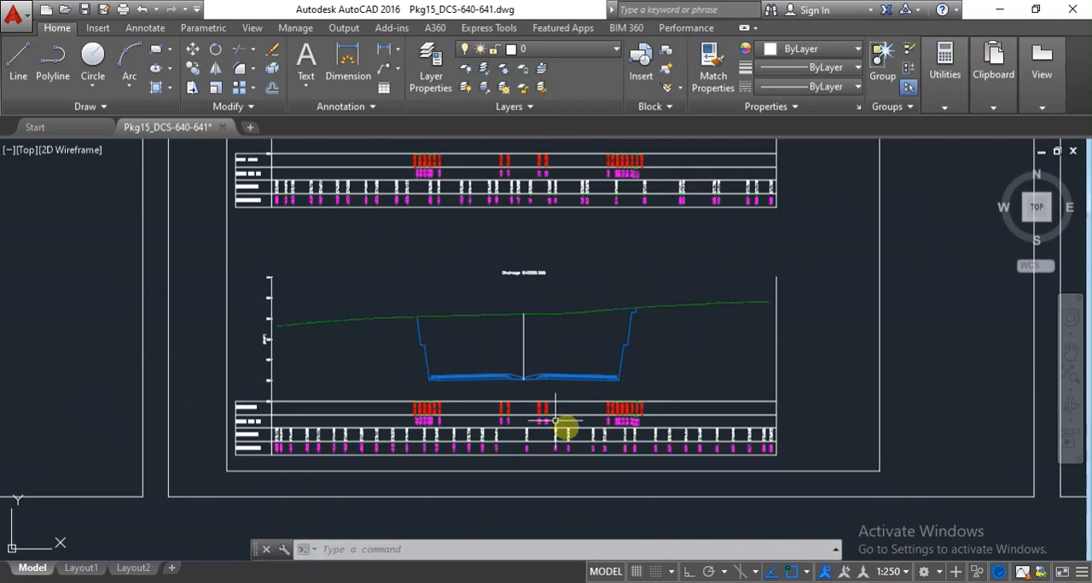
scroll(571, 430, "up", 2)
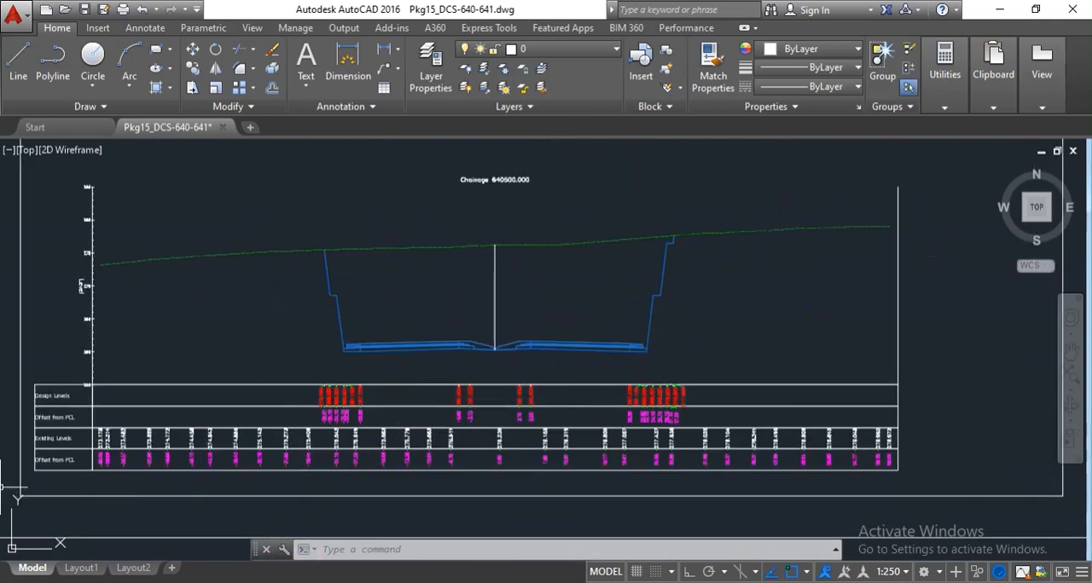
Check the row labels of the level table and the chainage title above the 640500.000 cross section.
scroll(25, 478, "up", 2)
scroll(60, 460, "down", 2)
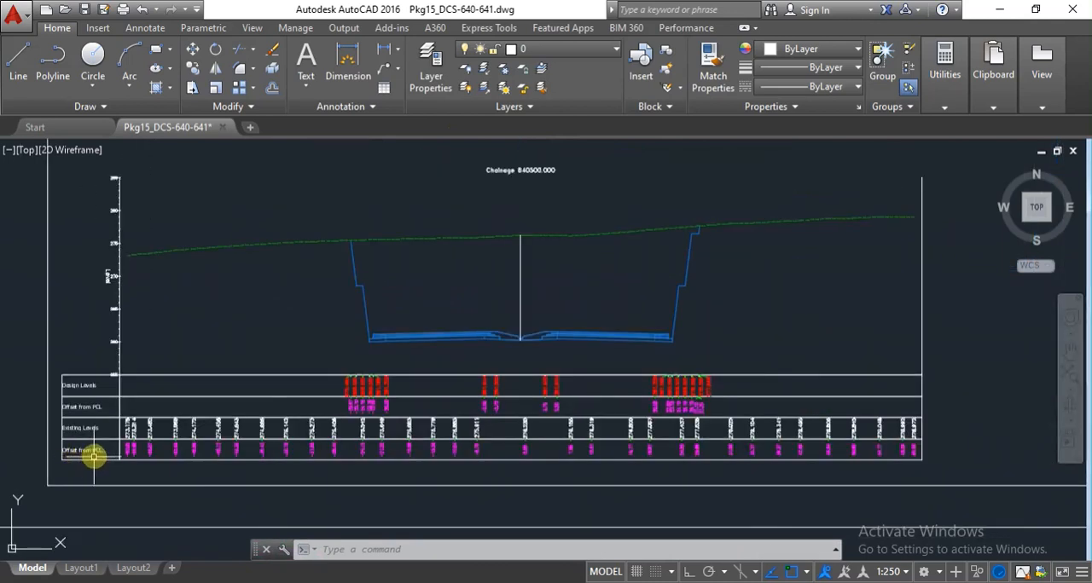
mouse_move(101, 449)
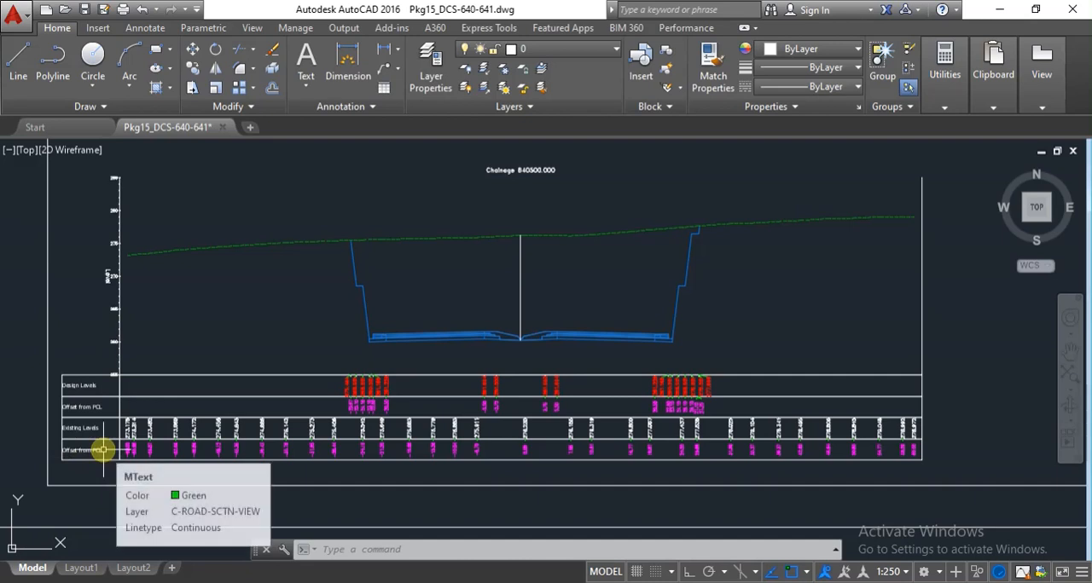
scroll(554, 342, "up", 1)
scroll(553, 343, "down", 1)
scroll(490, 162, "up", 2)
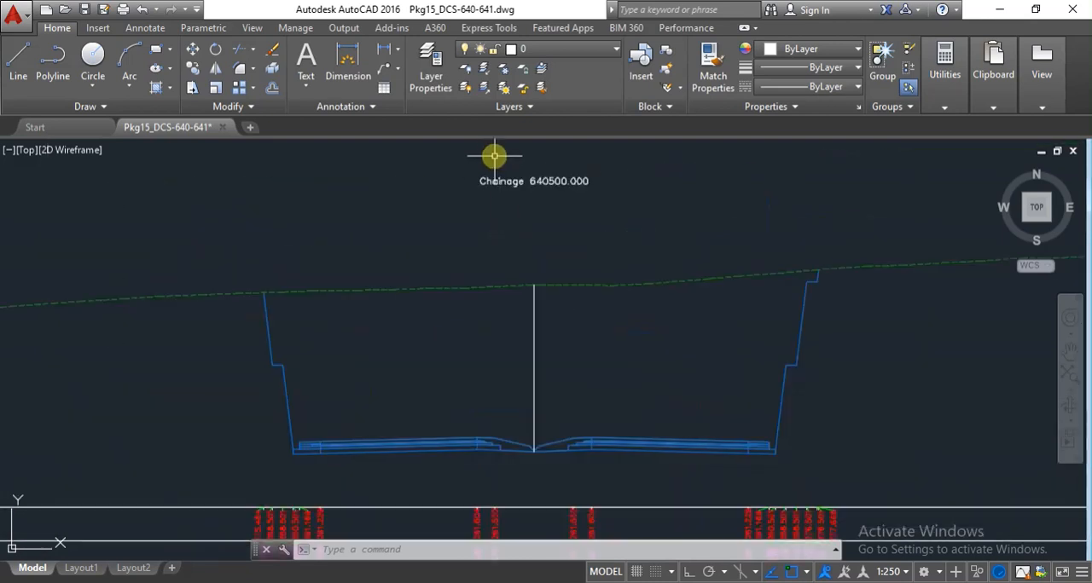
scroll(529, 190, "up", 1)
scroll(530, 191, "down", 2)
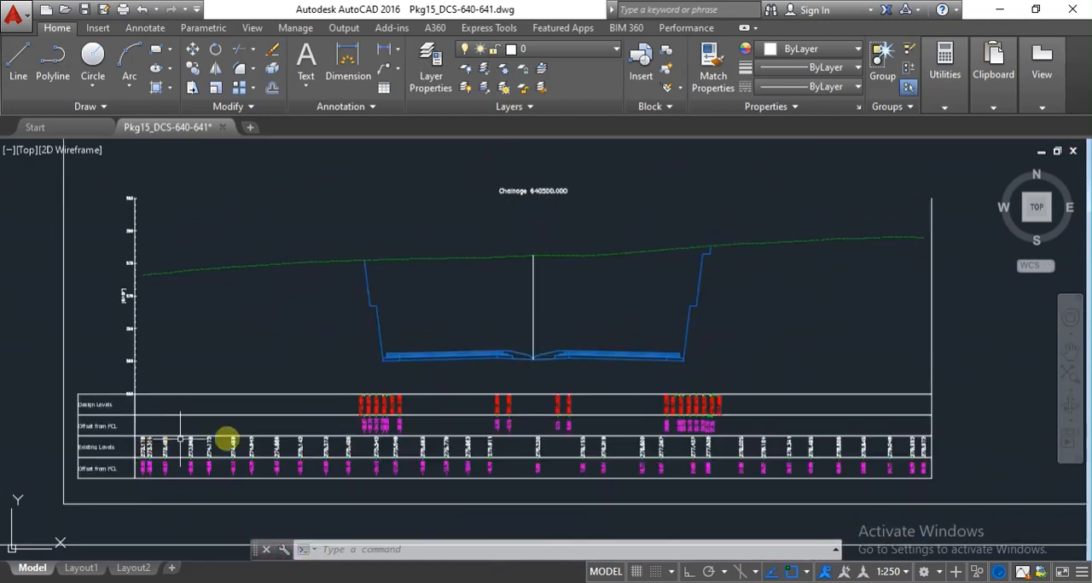
Read the design levels, existing levels and their offsets from PCL in the table under the 640500.000 cross section.
scroll(117, 483, "up", 2)
scroll(117, 483, "up", 2)
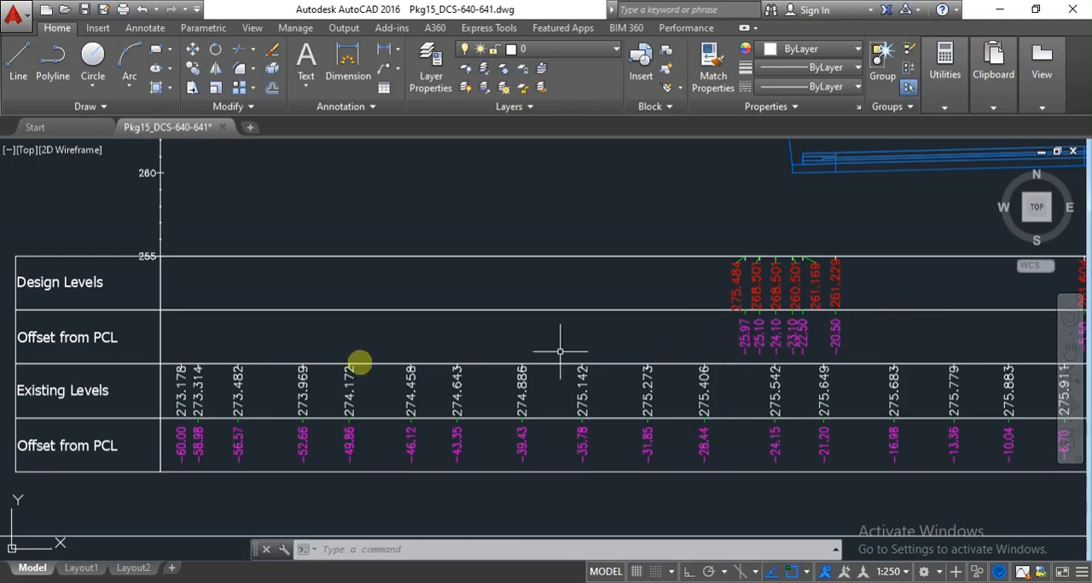
scroll(457, 365, "down", 2)
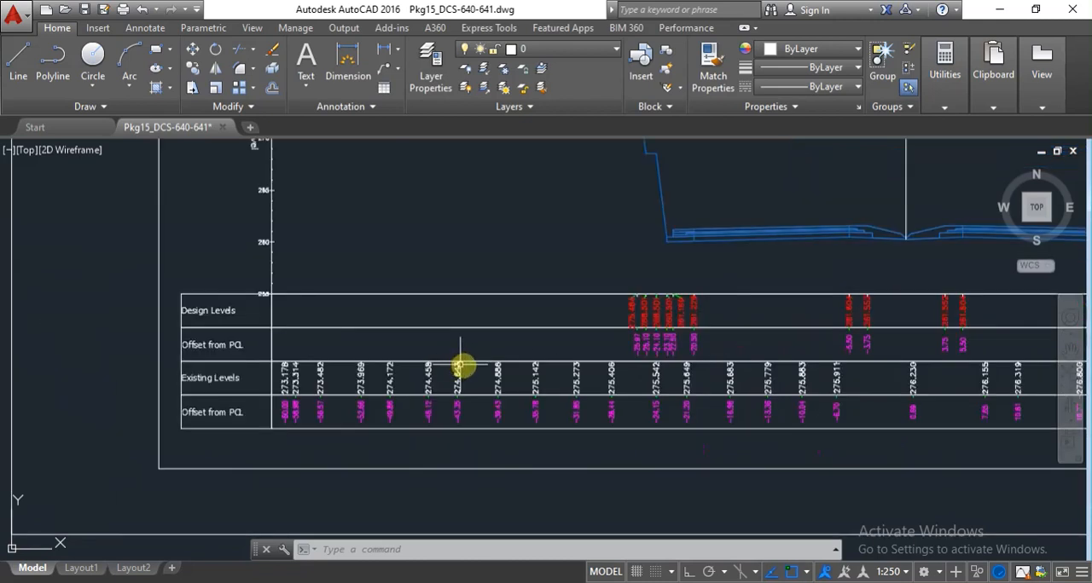
scroll(458, 365, "down", 2)
scroll(741, 353, "up", 4)
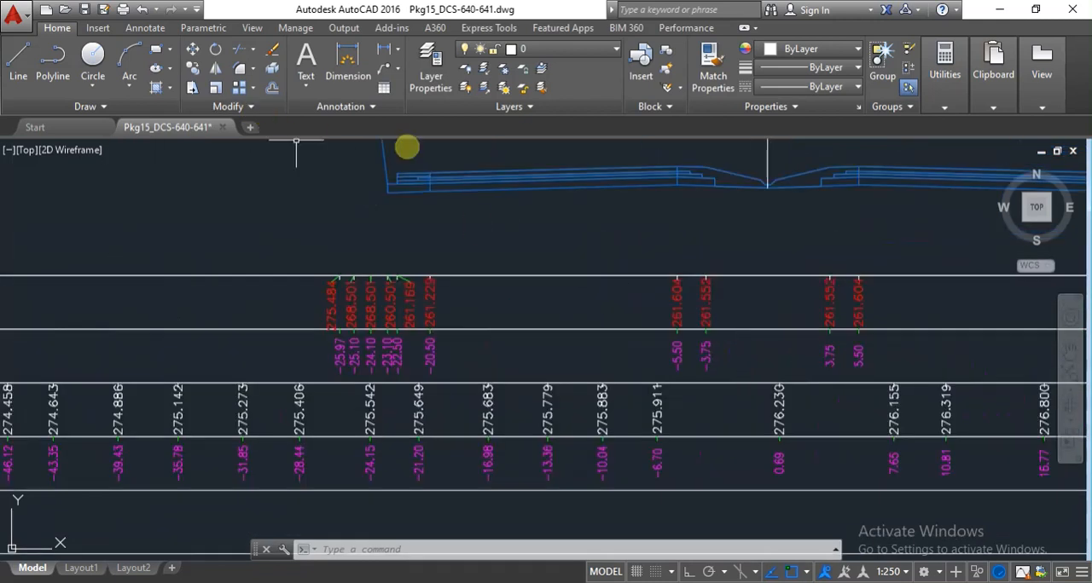
mouse_move(499, 179)
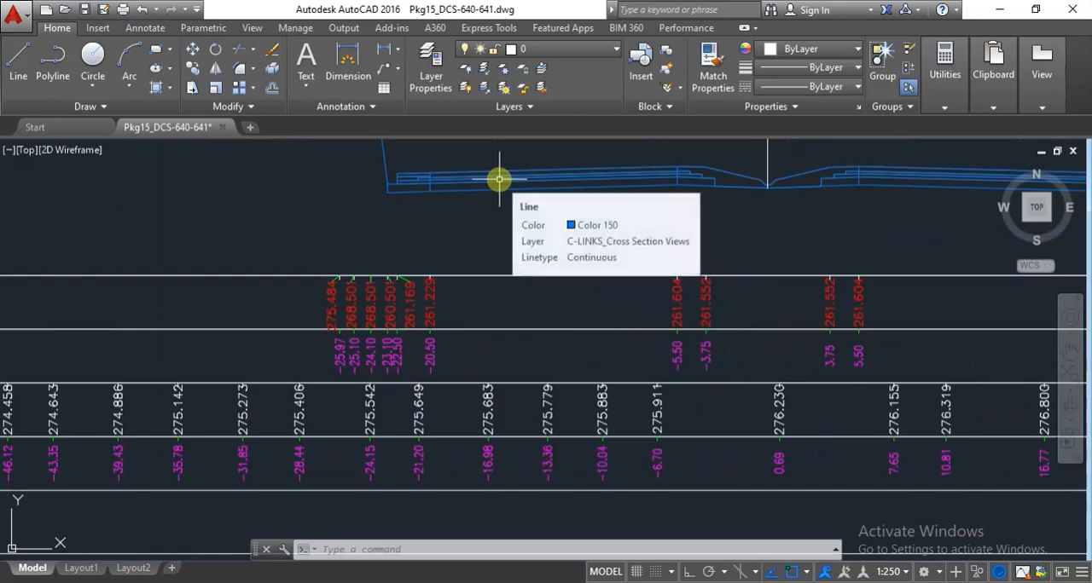
scroll(520, 256, "down", 5)
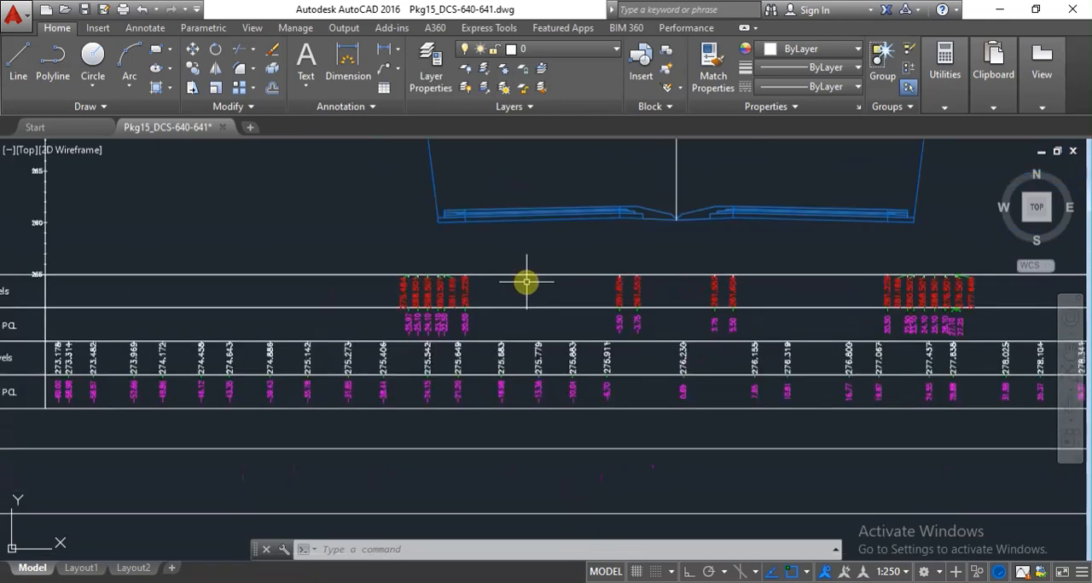
scroll(478, 286, "up", 4)
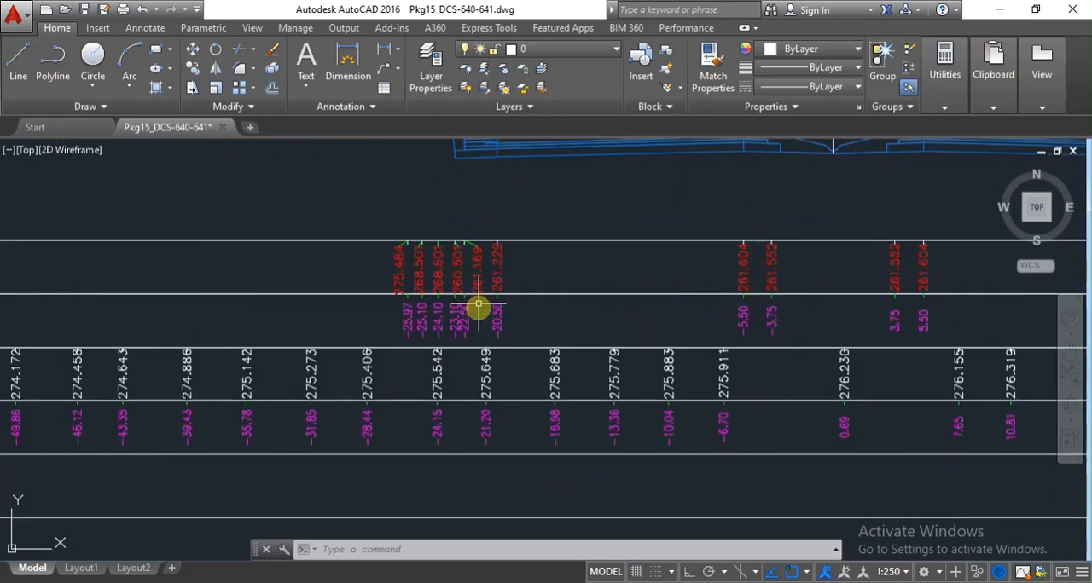
scroll(427, 281, "down", 3)
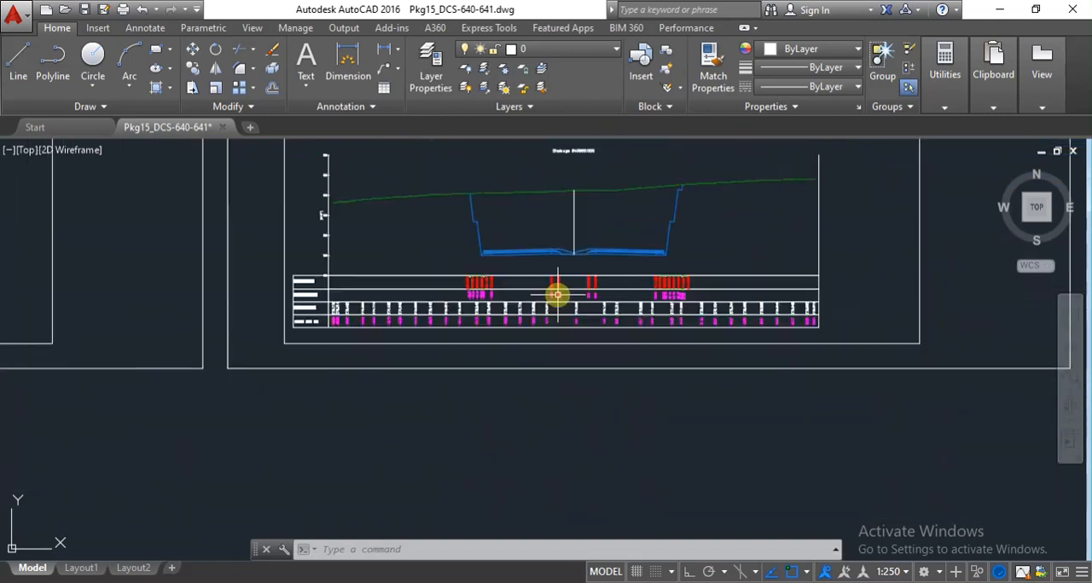
Select the dashed green existing ground polyline to identify it, and clear the selection.
scroll(682, 222, "up", 3)
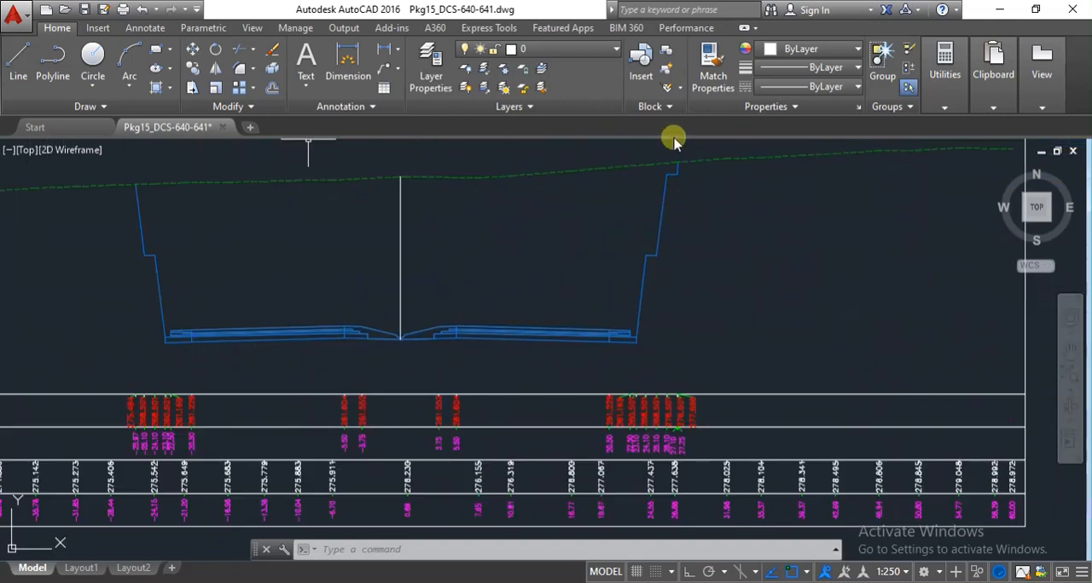
left_click(585, 171)
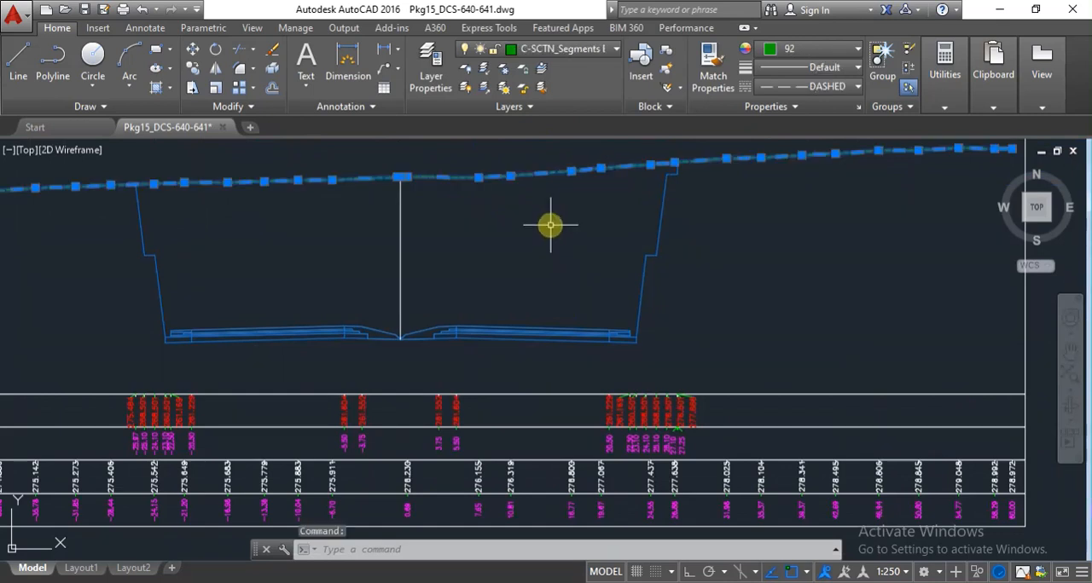
key("Escape")
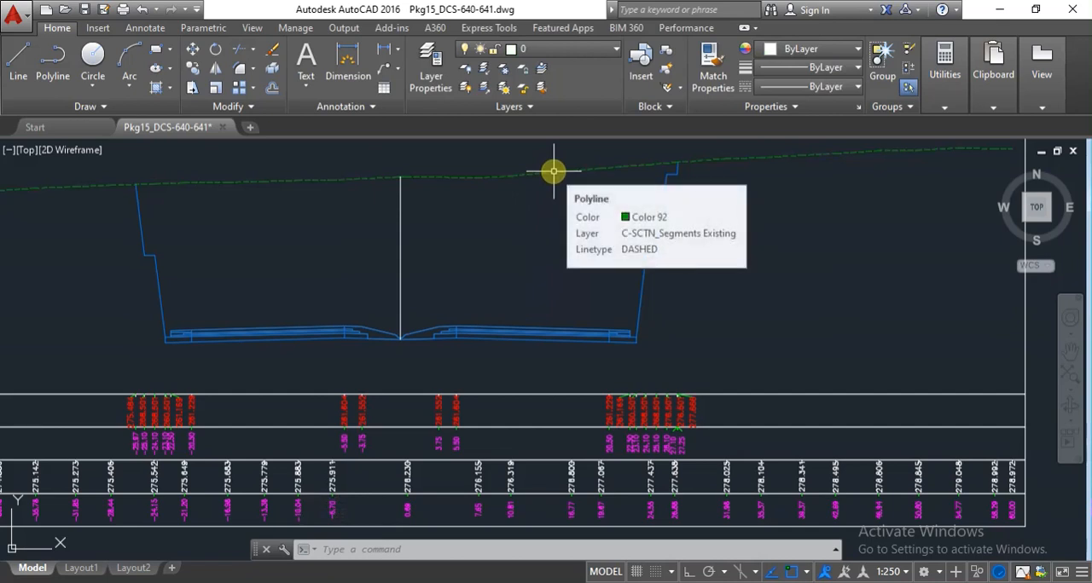
Examine the blue design profile of the 640500.000 section, including its pavement layers, median and stepped cut slopes.
scroll(405, 341, "up", 2)
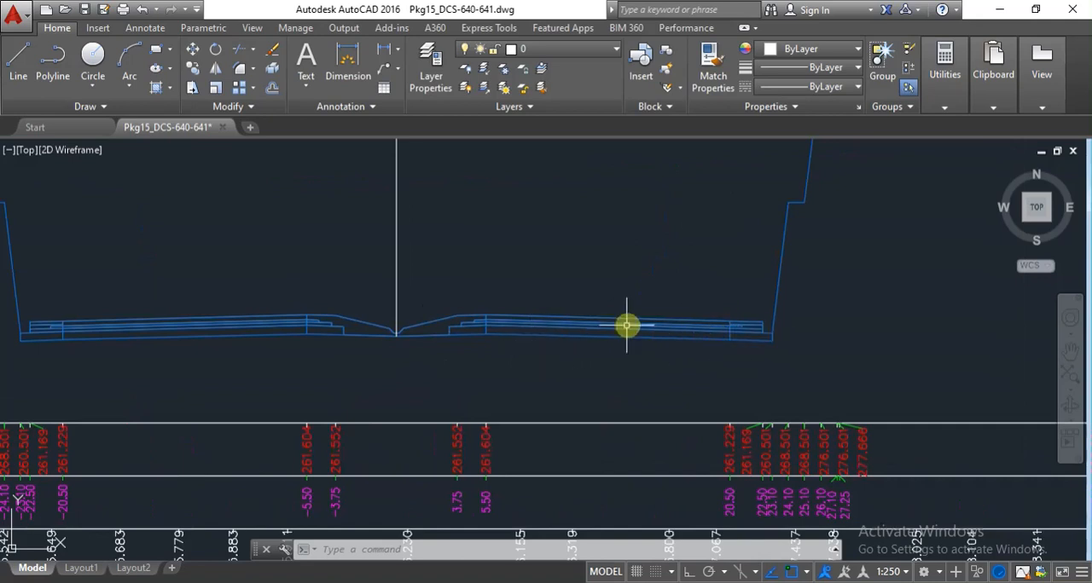
scroll(395, 305, "down", 2)
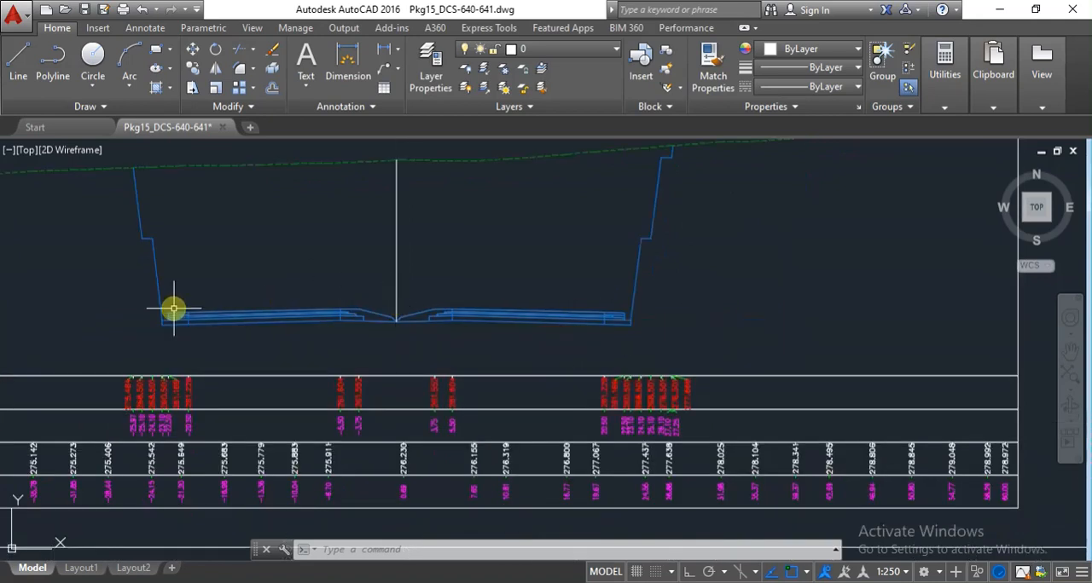
scroll(174, 309, "up", 2)
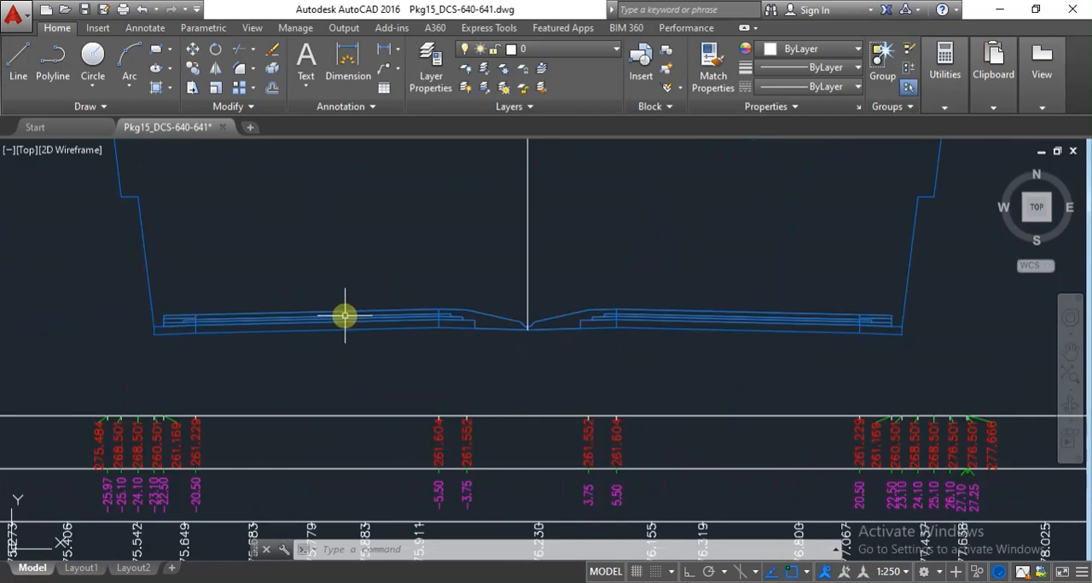
scroll(348, 317, "down", 2)
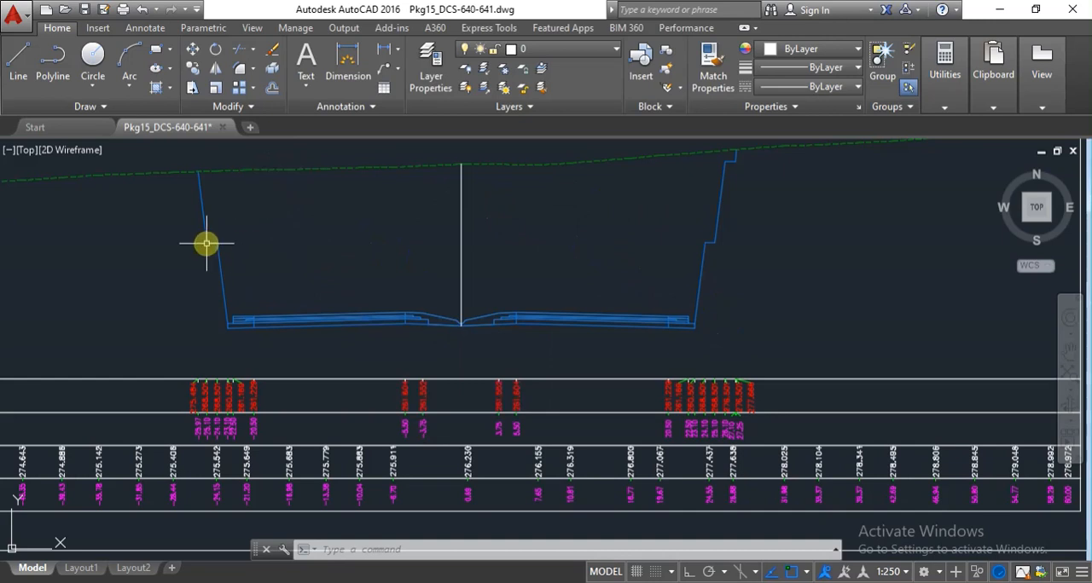
scroll(207, 243, "up", 2)
scroll(225, 253, "down", 3)
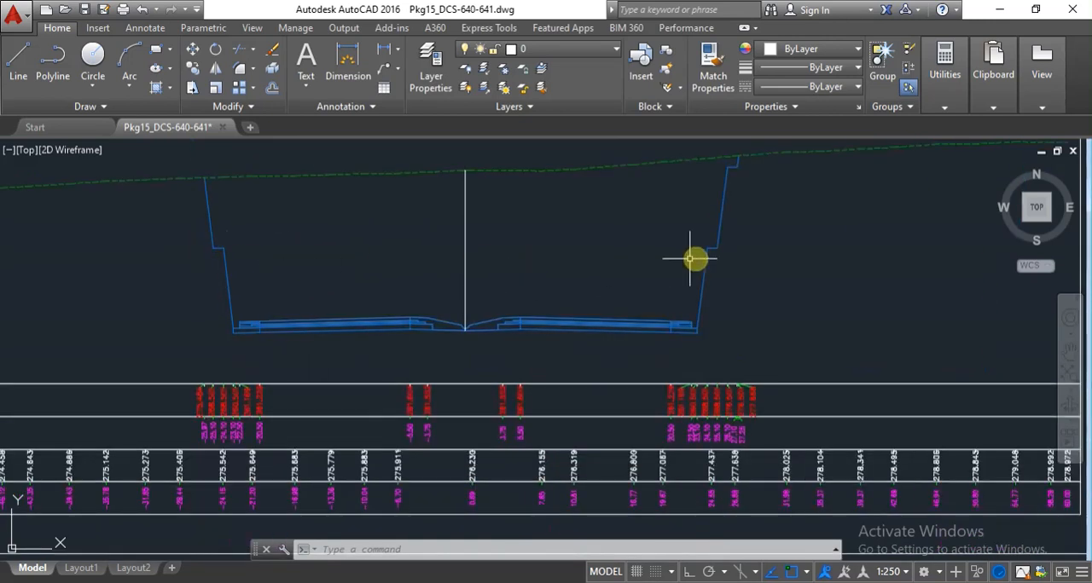
scroll(752, 249, "up", 4)
scroll(742, 254, "down", 5)
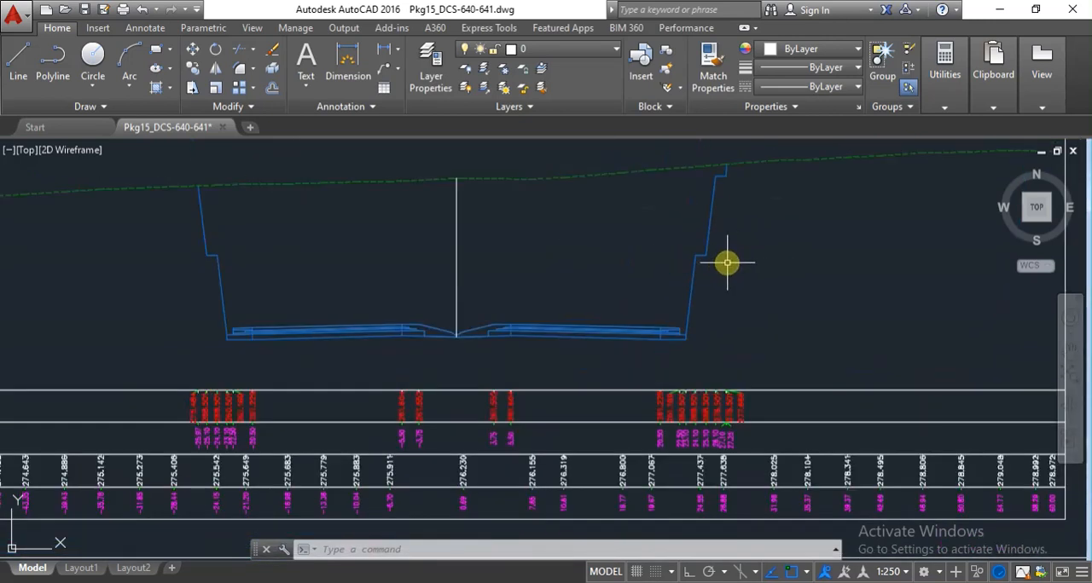
Compare the 640500.000 cross section with the neighbouring cross-section sheets in the drawing.
scroll(725, 264, "down", 4)
scroll(715, 277, "up", 3)
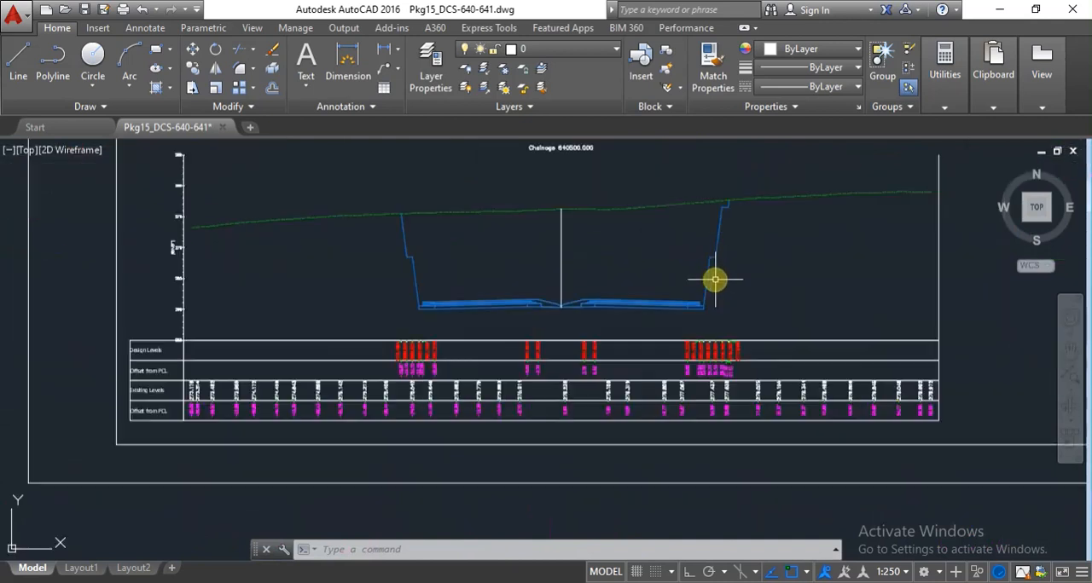
scroll(714, 279, "down", 3)
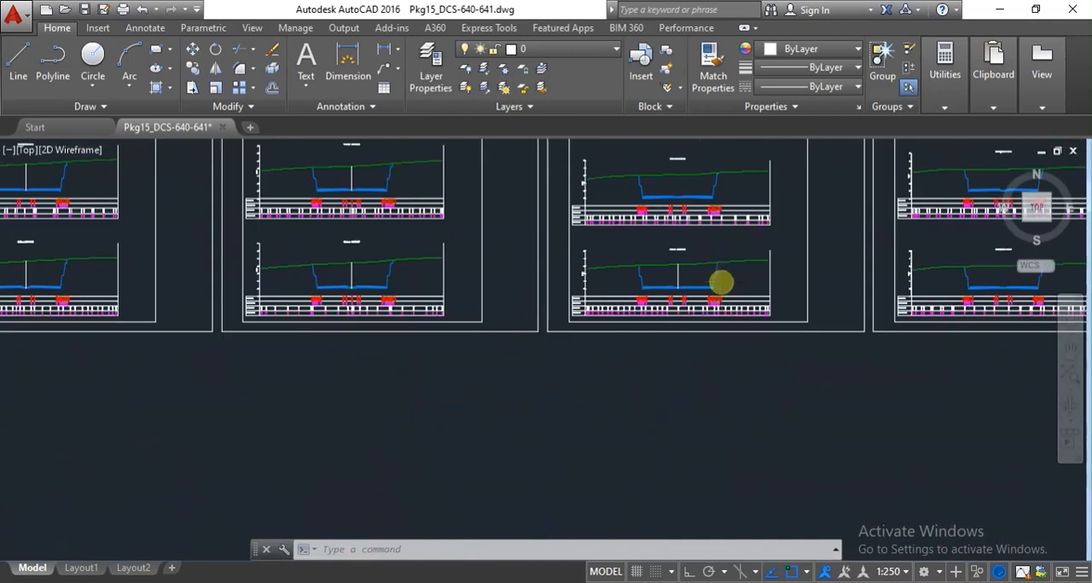
scroll(722, 281, "down", 2)
scroll(720, 277, "up", 5)
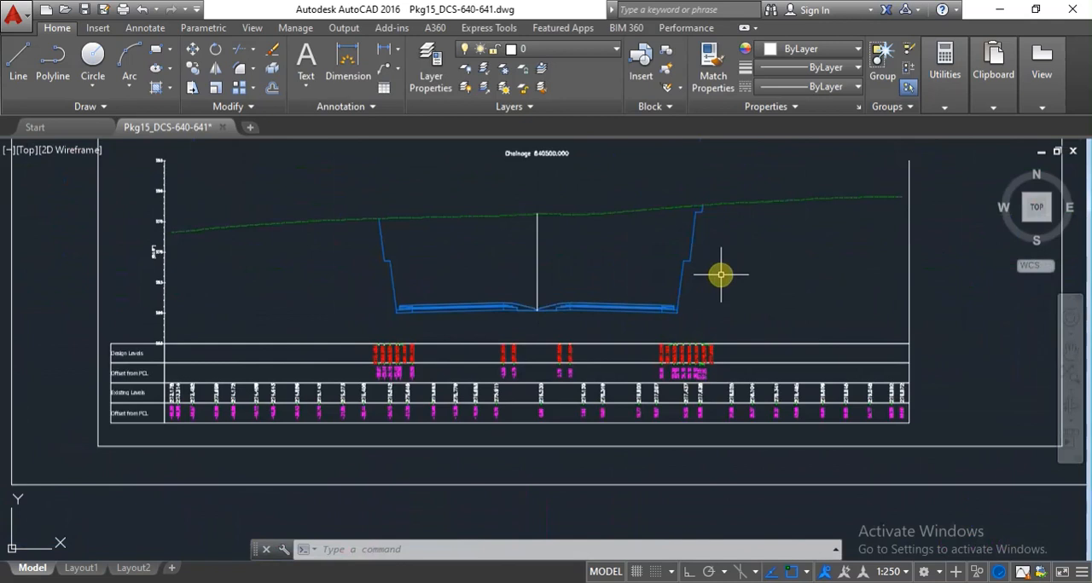
scroll(721, 274, "down", 5)
scroll(671, 282, "up", 1)
scroll(672, 281, "up", 5)
scroll(446, 256, "up", 2)
scroll(343, 261, "down", 1)
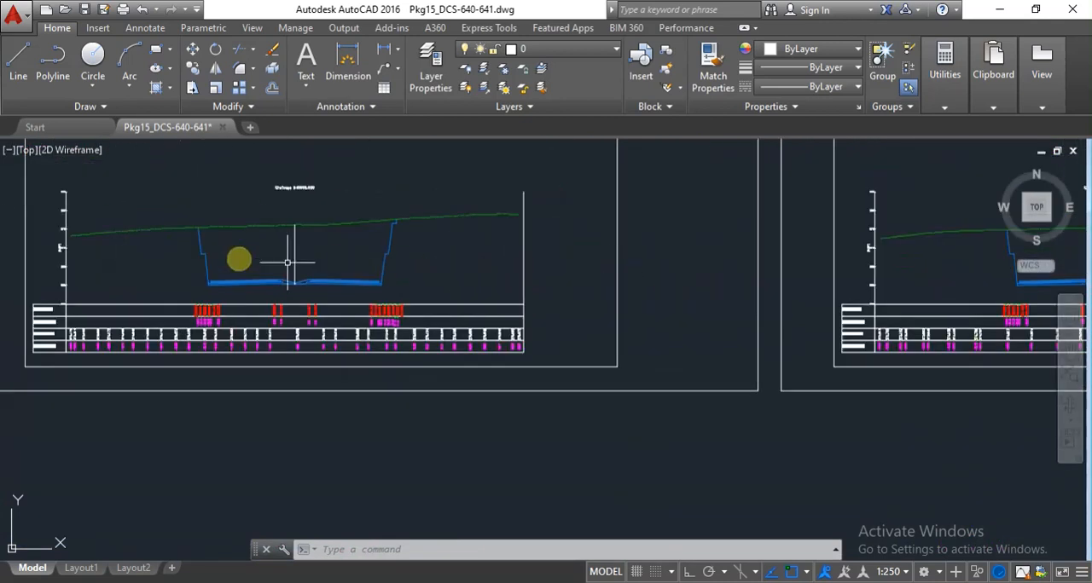
scroll(189, 254, "up", 4)
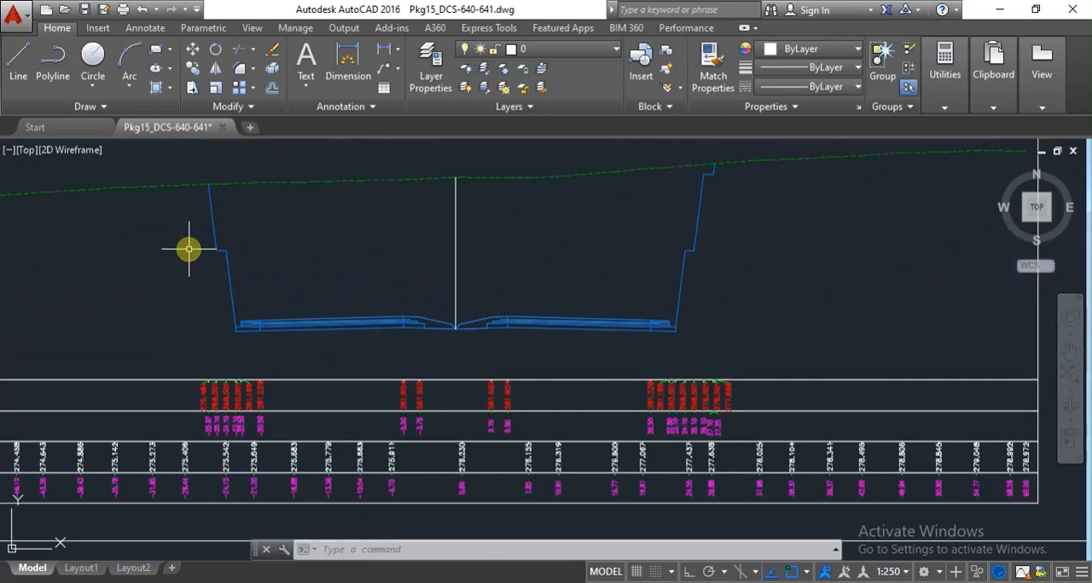
scroll(458, 226, "down", 5)
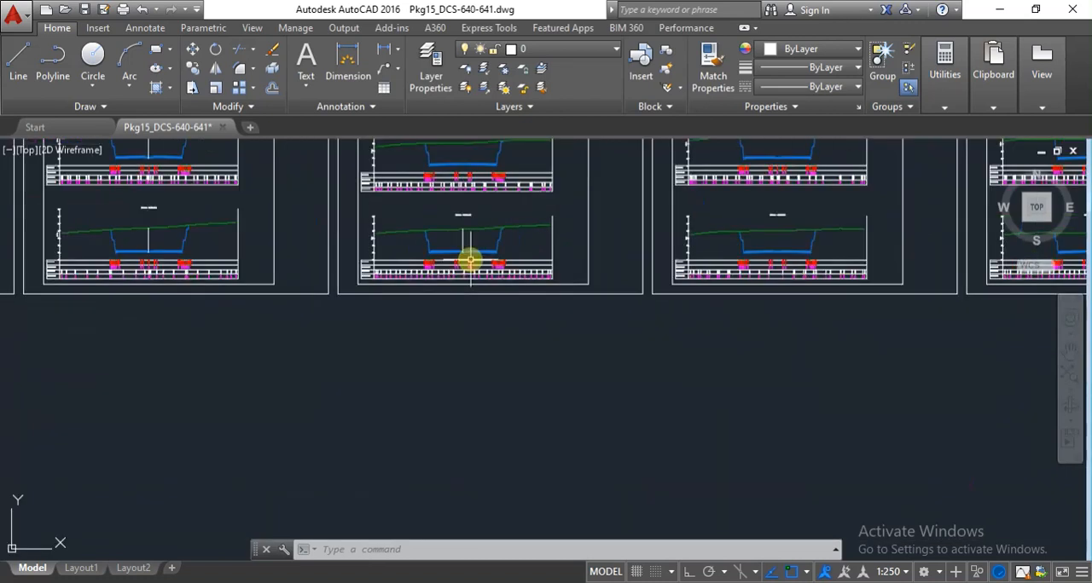
Close AutoCAD without saving the changes to Pkg15_DCS-640-641.dwg.
scroll(470, 260, "down", 3)
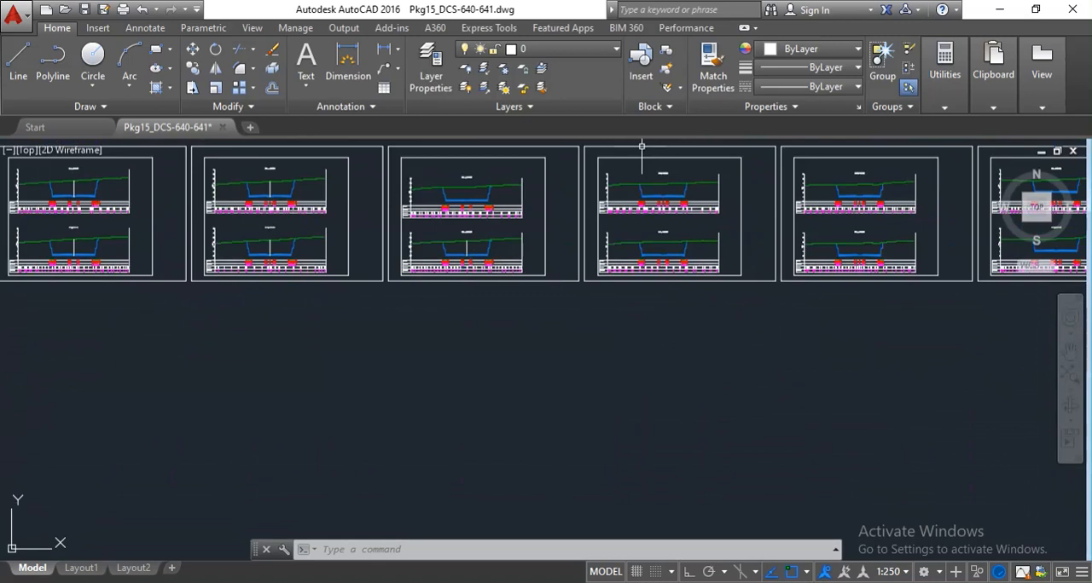
left_click(1072, 10)
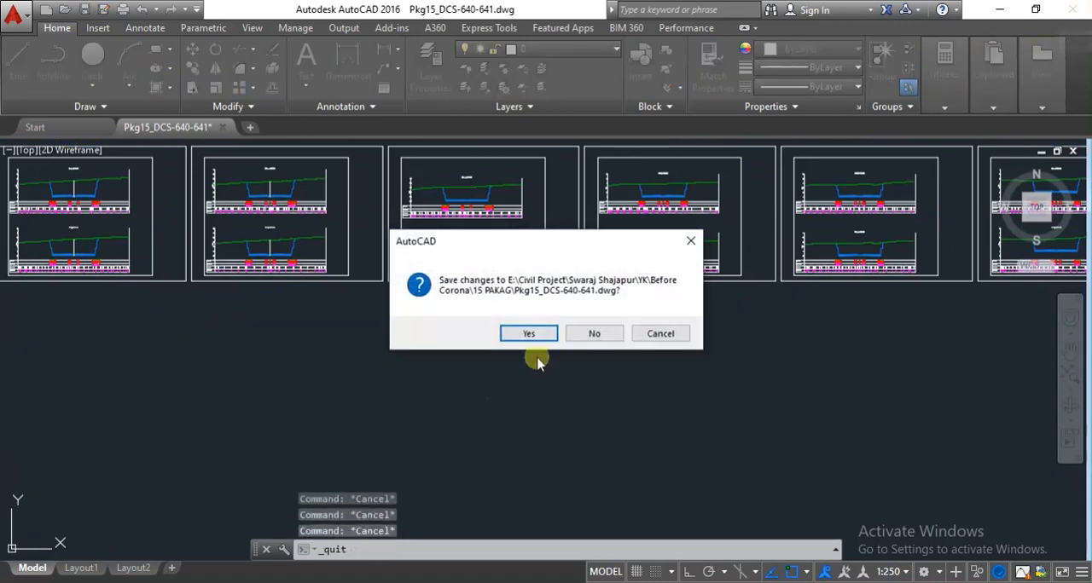
left_click(597, 335)
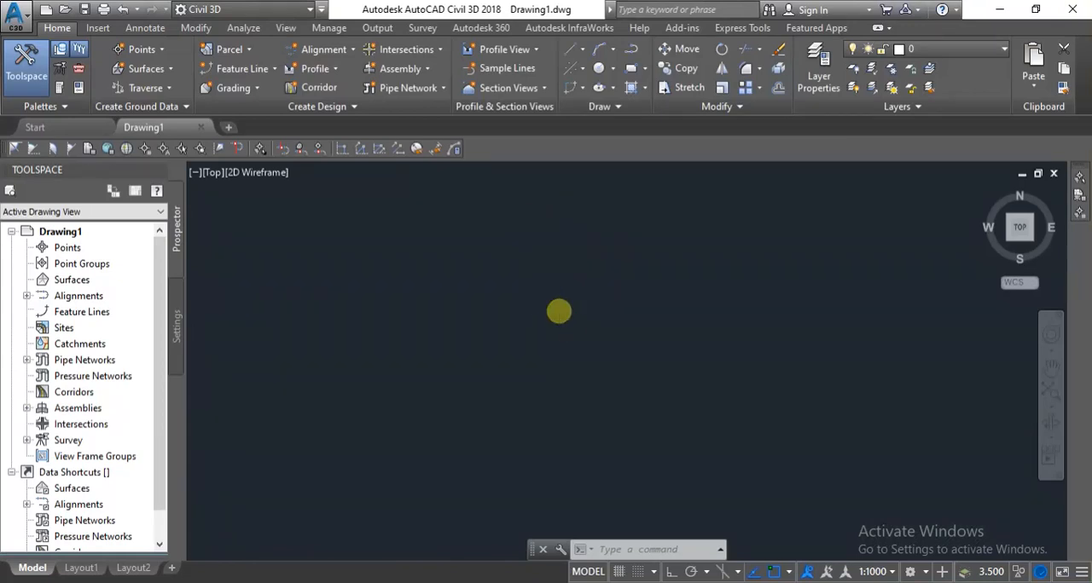
Open the OGL1 workbook from the Civil3d temp 2 folder in Excel, dismiss the activation wizard and maximize the window.
scroll(559, 312, "down", 3)
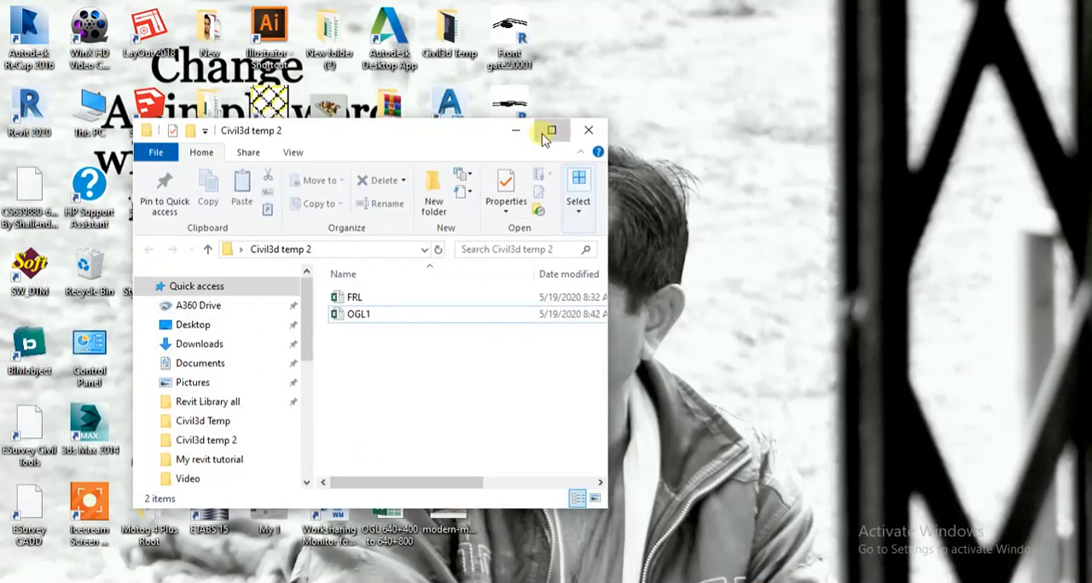
left_click(551, 131)
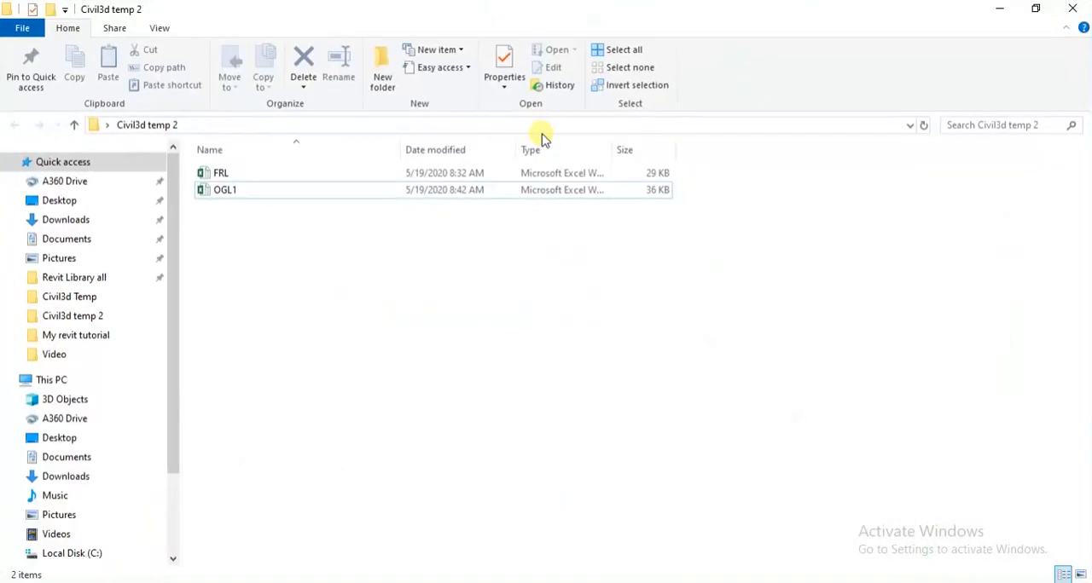
left_click(224, 190)
left_click(224, 191)
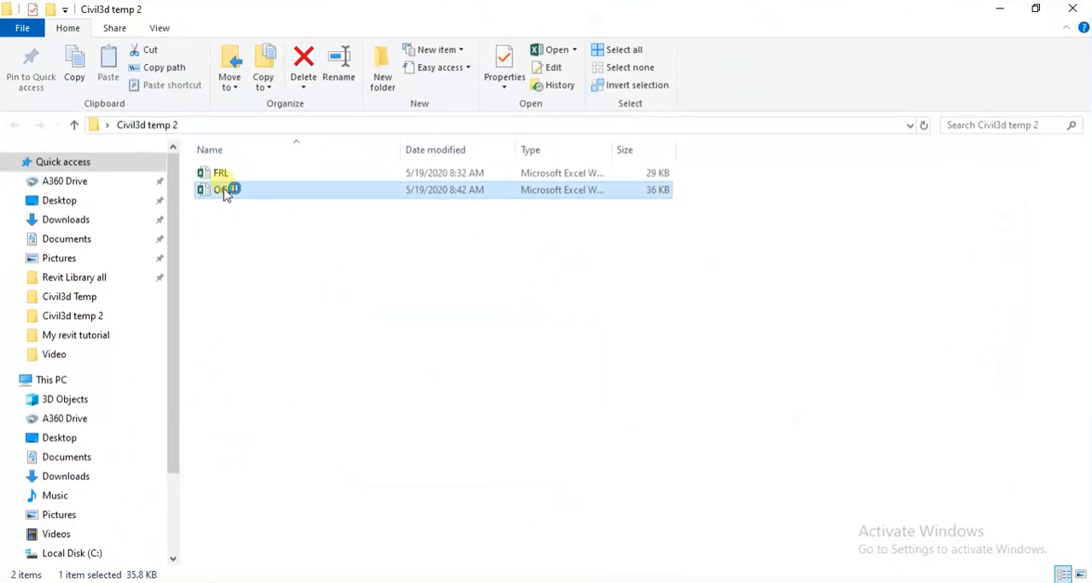
double_click(225, 190)
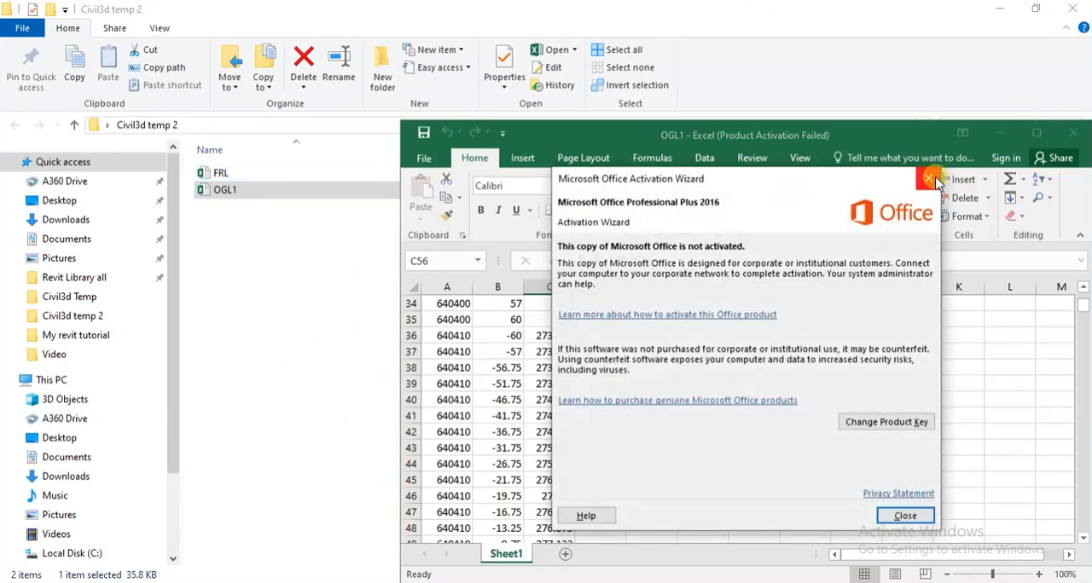
left_click(931, 180)
left_click(1032, 135)
Examine the CH, OFF and RL columns at the start of the OGL table.
scroll(99, 329, "up", 11)
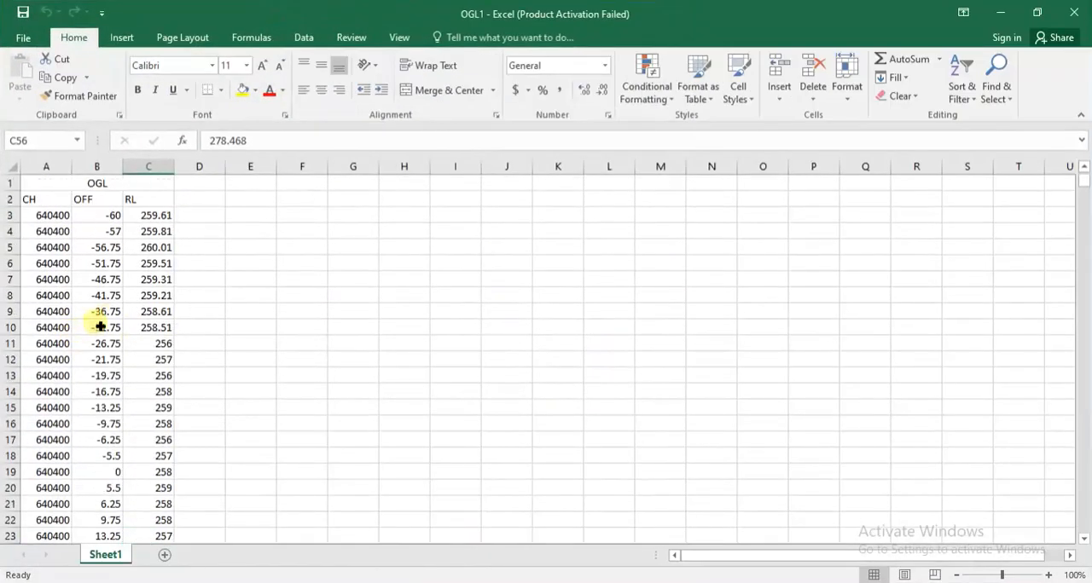
left_click(61, 220)
left_click(163, 215)
key("Left")
key("Left")
key("Right")
key("Down")
key("Down")
key("Down")
key("Down")
key("Down")
key("Down")
key("Down")
key("Down")
key("Down")
key("Down")
key("Left")
key("Down")
key("Down")
key("Down")
key("Right")
key("Up")
key("Up")
key("Up")
key("Up")
key("Up")
key("Up")
key("Up")
key("Up")
key("Up")
key("Up")
key("Up")
key("Up")
key("Up")
key("Up")
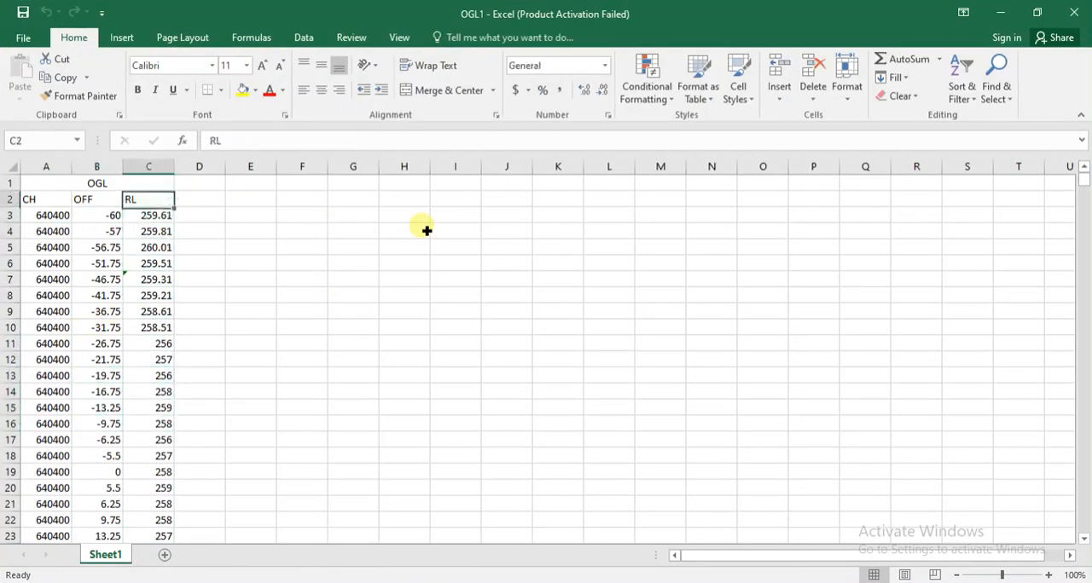
key("Left")
key("Left")
key("Down")
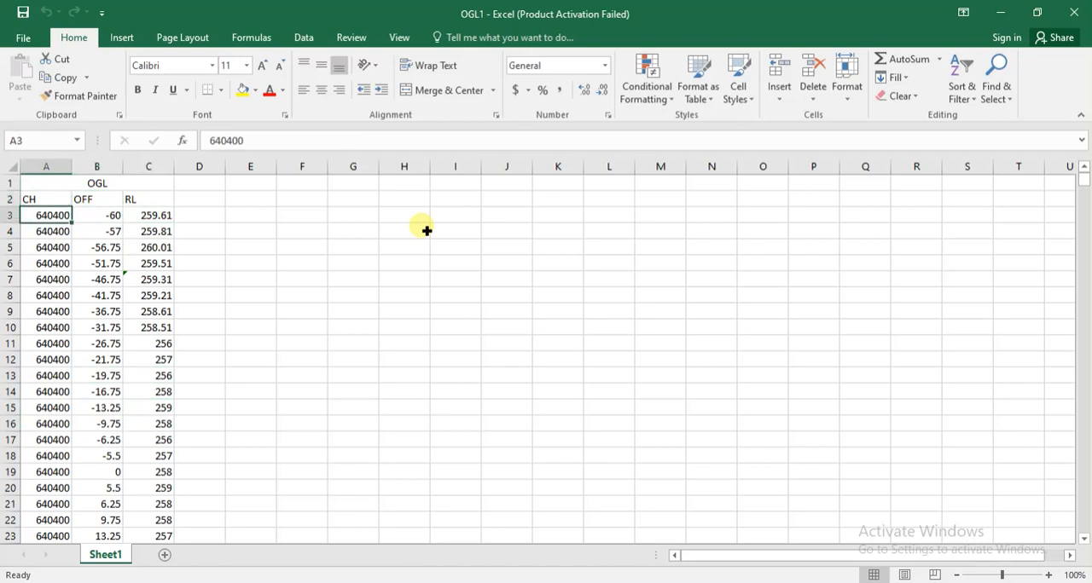
Compare the offsets with their reduced levels in the first rows of chainage 640400.
key("Right")
key("Down")
key("Up")
key("Left")
key("Right")
key("Right")
key("Left")
key("Down")
key("Down")
key("Down")
key("Down")
key("Down")
key("Right")
key("Up")
key("Up")
key("Up")
key("Up")
key("Up")
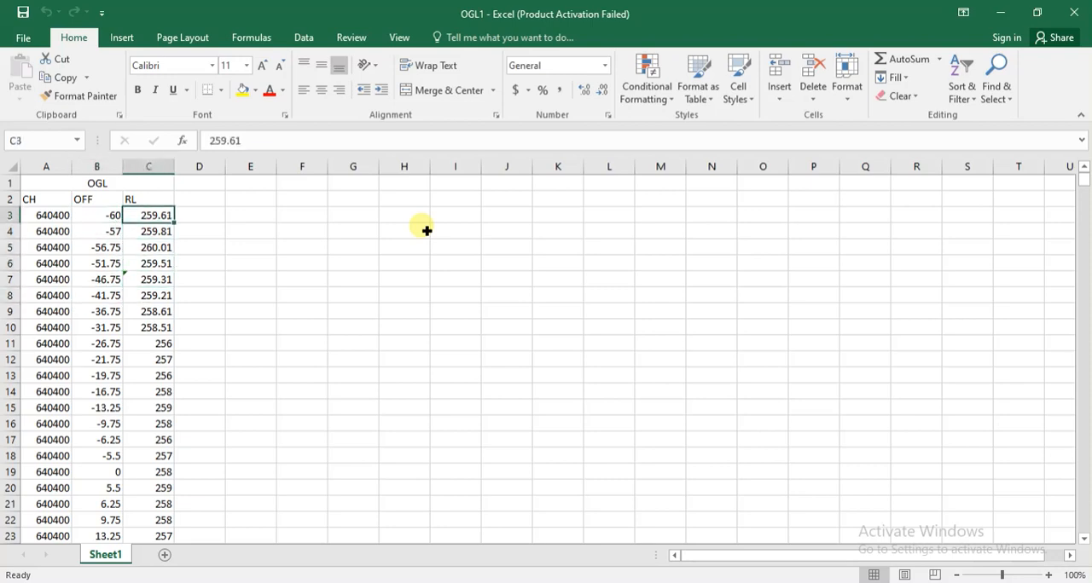
key("Up")
key("Up")
key("Down")
key("Down")
key("Down")
key("Down")
key("Down")
key("Down")
key("Down")
key("Down")
key("Down")
key("Down")
key("Down")
key("Down")
key("Down")
key("Down")
key("Down")
key("Down")
key("Down")
key("Down")
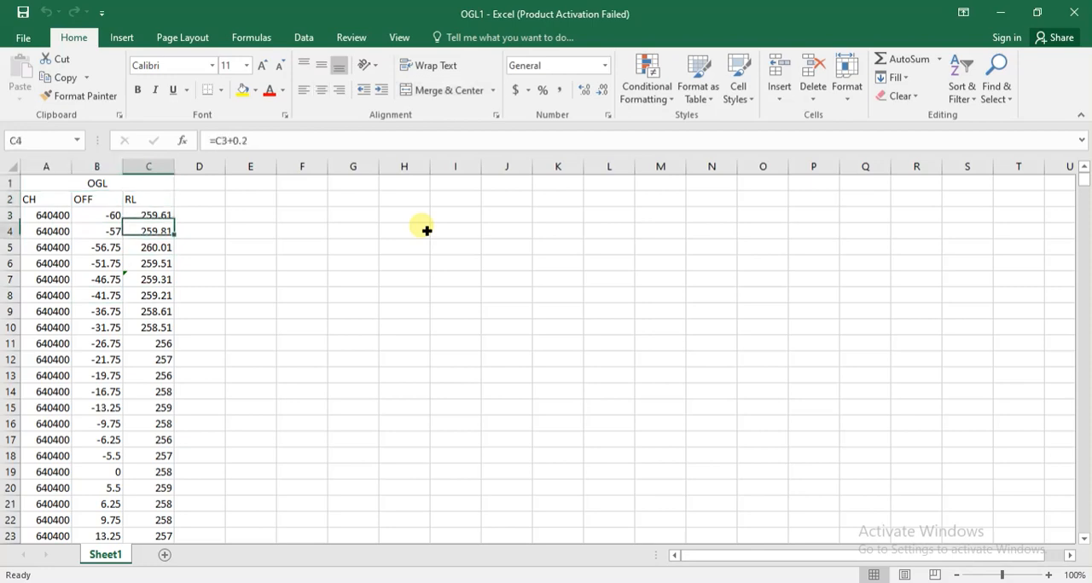
Follow the offsets of chainage 640400 down to the first row of chainage 640410.
key("Left")
key("Down")
key("Down")
key("Down")
key("Down")
key("Down")
key("Down")
key("Down")
key("Down")
key("Down")
key("Down")
key("Down")
key("Down")
key("Down")
key("Down")
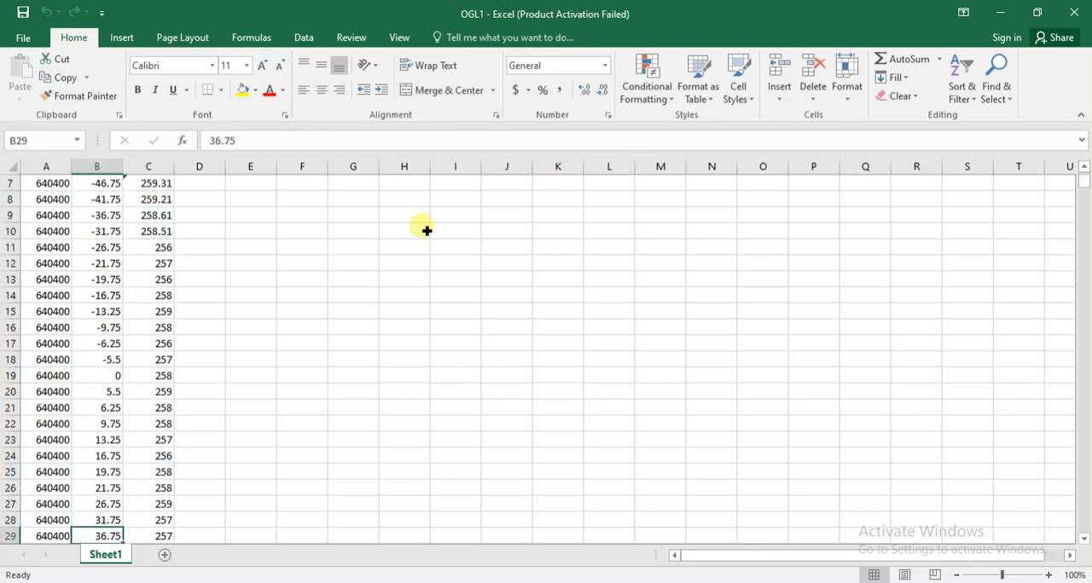
key("Down")
key("Right")
key("Down")
key("Down")
Review the offsets and levels of chainages 640410 and 640420, and return to the top of the table.
key("Down")
key("Left")
key("Up")
key("Up")
key("Down")
key("Down")
key("Down")
key("Down")
key("Down")
key("Down")
key("Down")
key("Down")
key("Down")
key("Down")
key("Down")
key("Down")
key("Down")
key("Down")
key("Down")
key("Down")
key("Down")
key("Down")
key("Down")
key("Down")
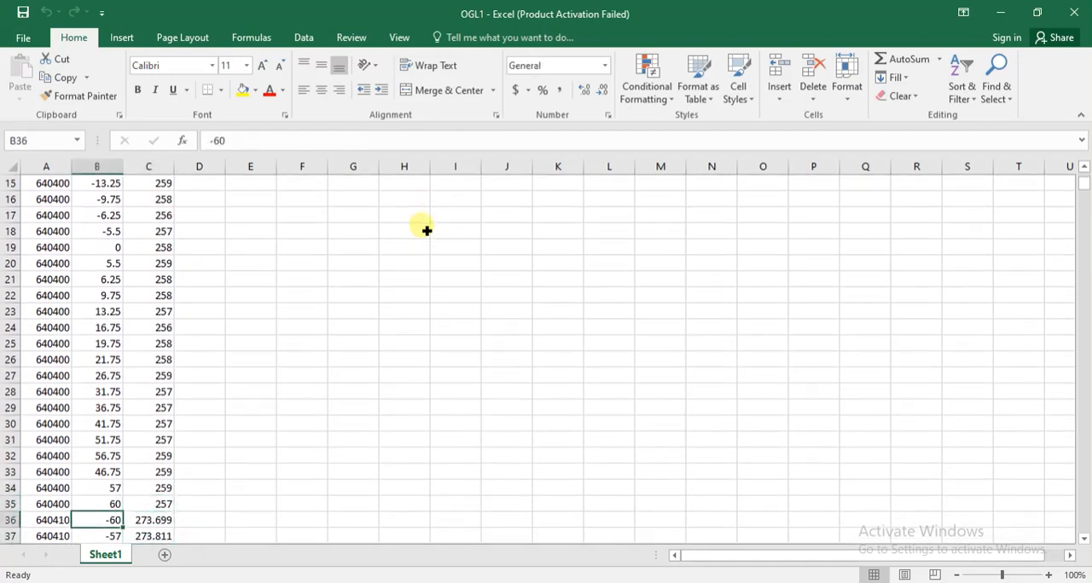
key("Down")
key("Down")
key("Down")
key("Down")
key("Down")
key("Down")
key("Down")
key("Down")
key("Down")
key("Down")
key("Down")
key("Down")
key("Down")
key("Down")
key("Down")
key("Down")
key("Down")
key("Down")
key("Down")
key("Down")
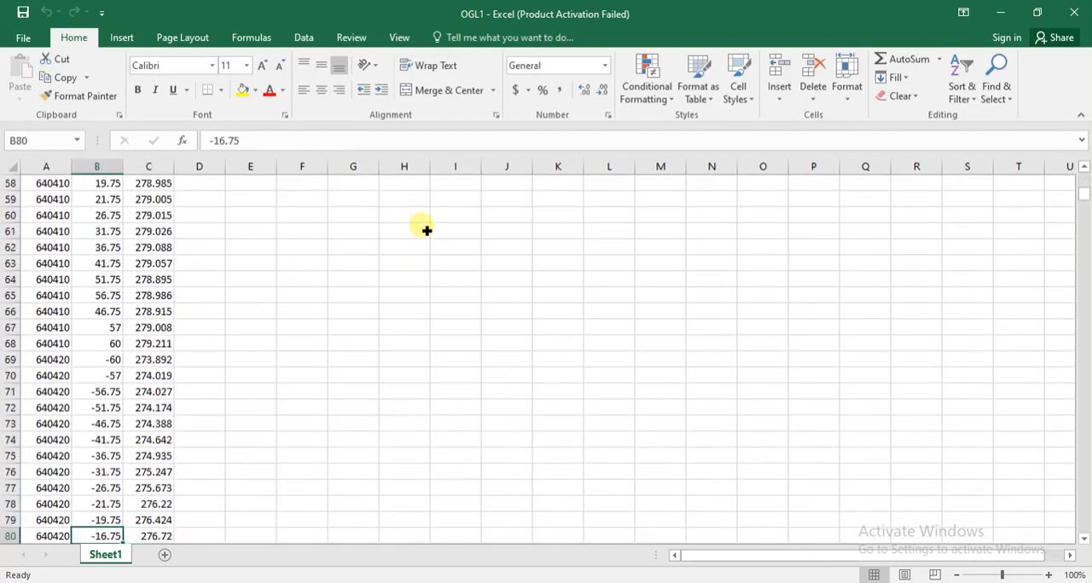
key("Right")
key("Down")
key("Down")
key("Down")
key("Down")
key("Down")
key("Down")
key("Down")
key("Down")
key("Down")
key("Down")
key("Down")
key("Down")
key("Down")
key("Down")
key("Down")
key("Down")
key("Down")
key("Left")
key("Up")
key("Up")
key("Up")
key("Up")
key("Up")
key("Up")
key("Up")
key("Up")
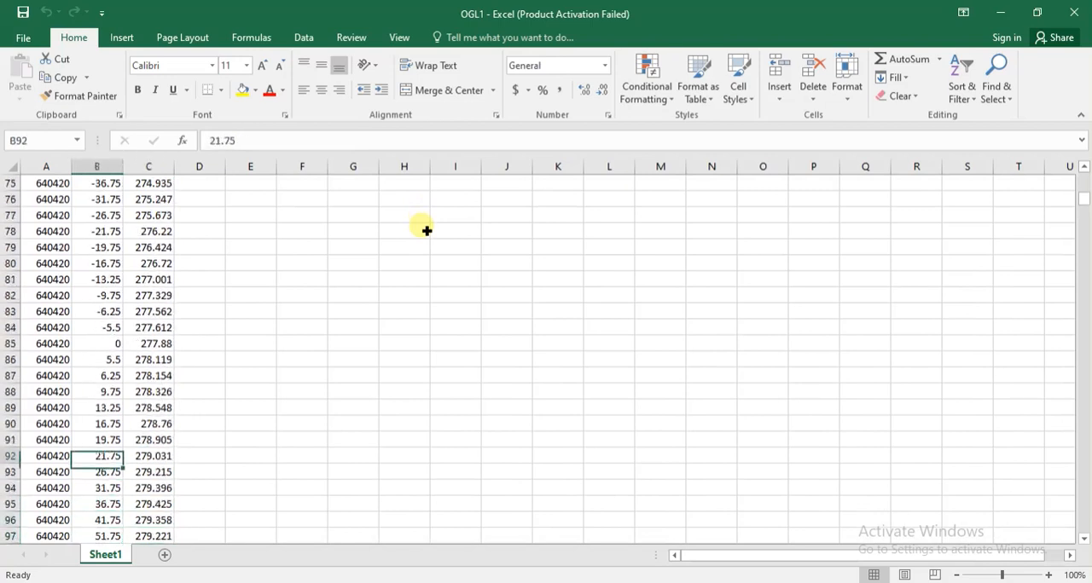
key("ctrl+Up")
key("ctrl+Up")
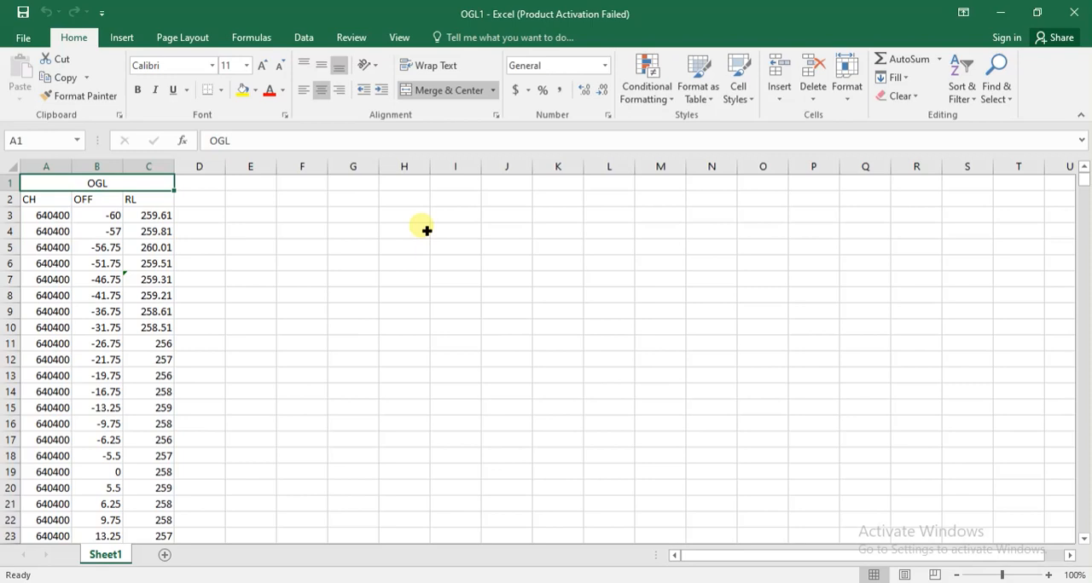
Start a formula in cell D3 with the CONCATENATE function.
left_click(212, 219)
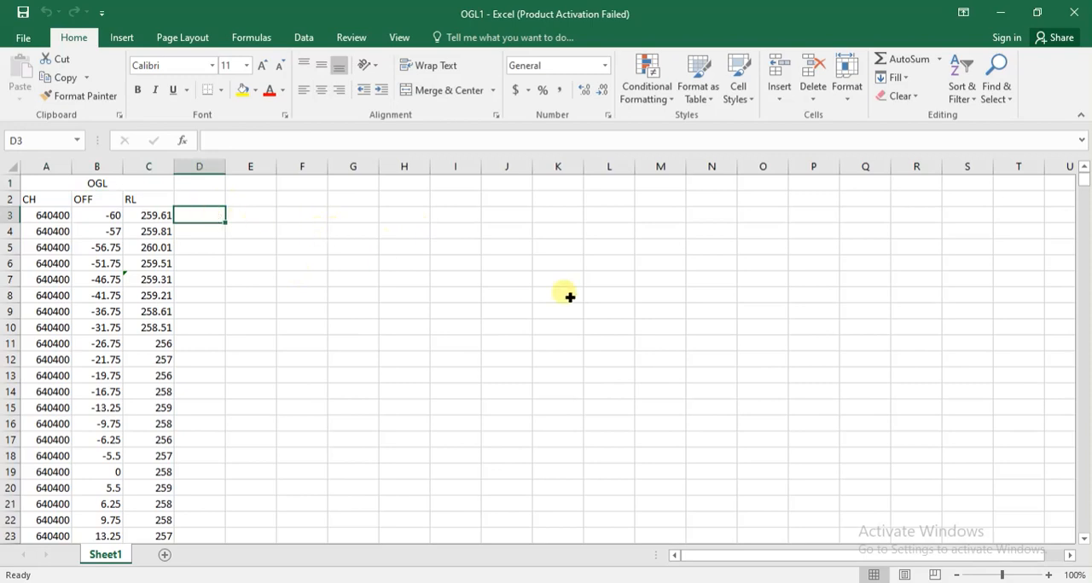
left_click(264, 43)
type("=")
key("shift+F3")
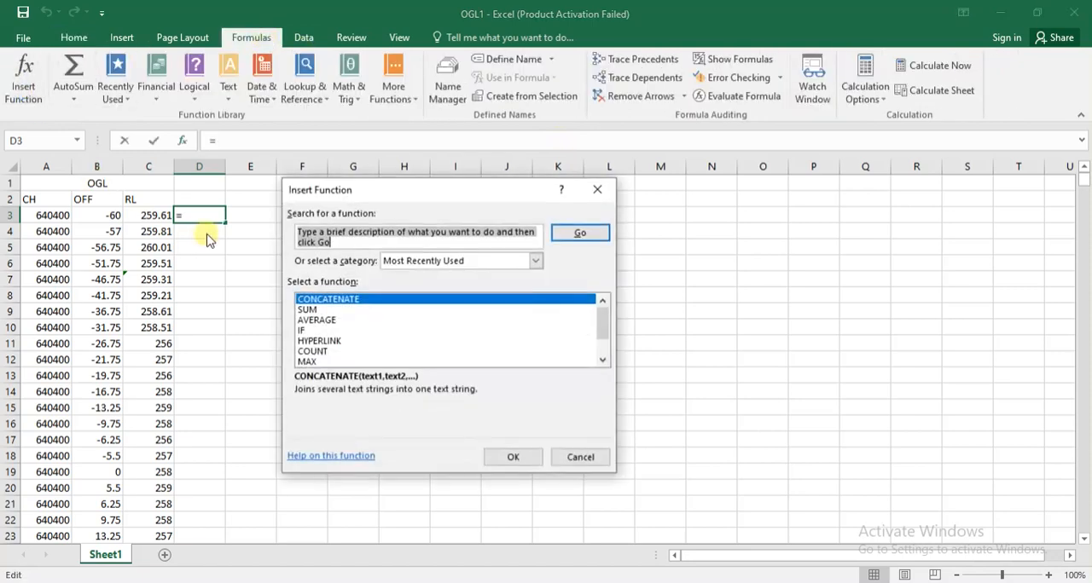
left_click(356, 302)
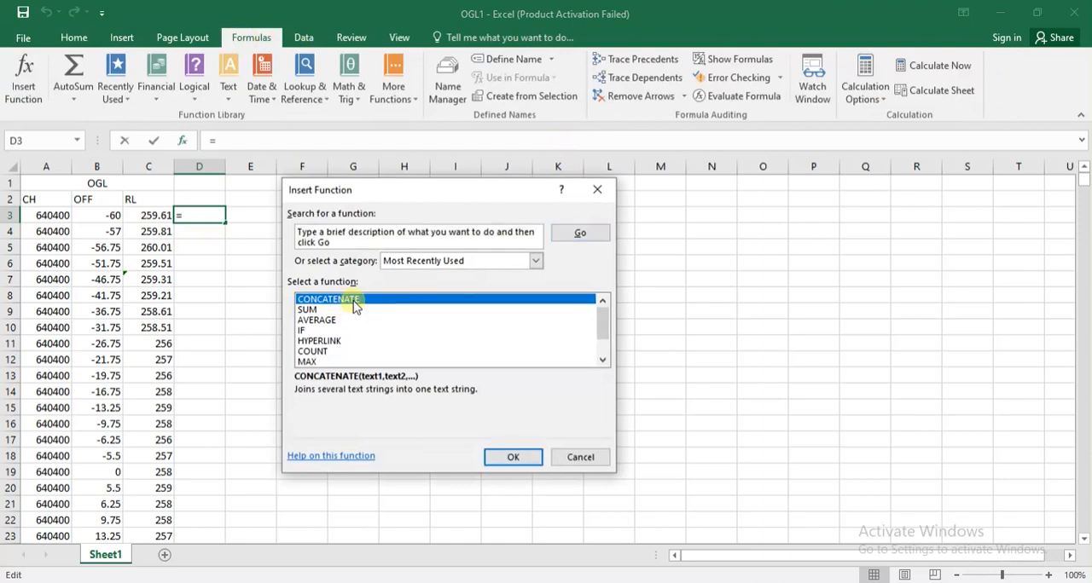
left_click(510, 459)
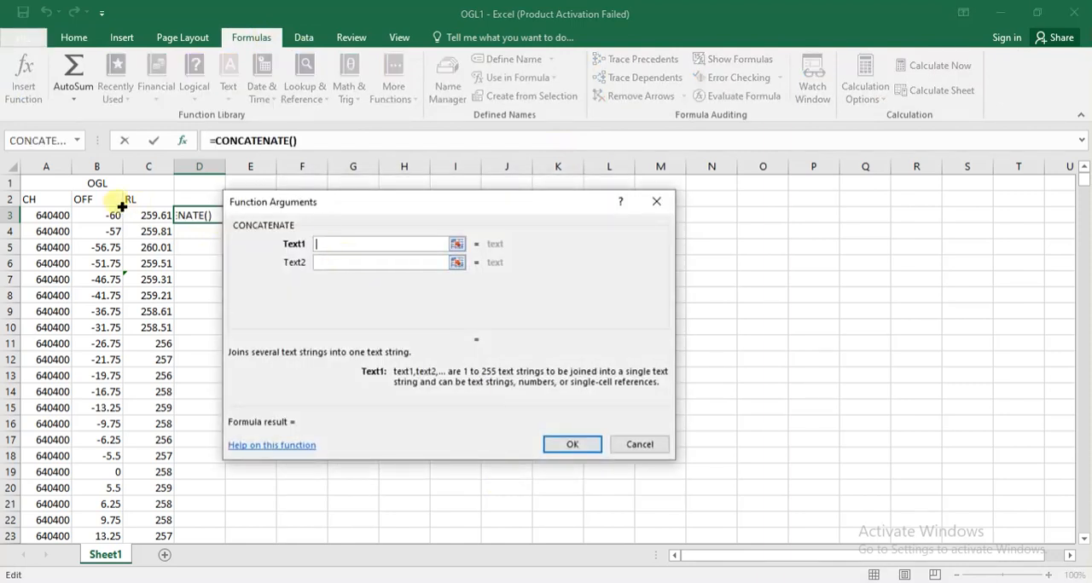
Set the first three CONCATENATE arguments to A3, a comma and B3.
left_click(54, 220)
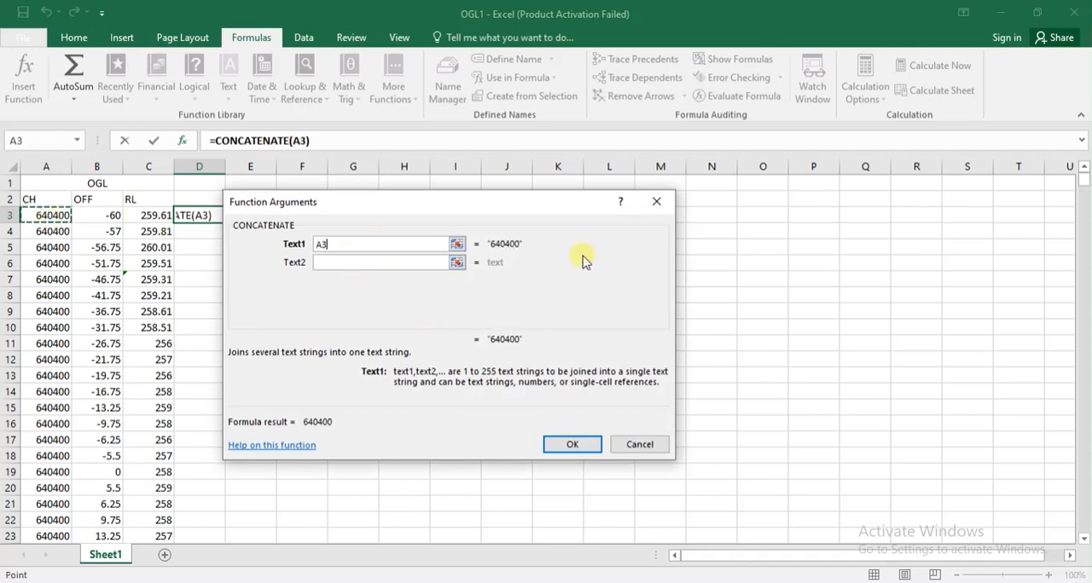
left_click(383, 265)
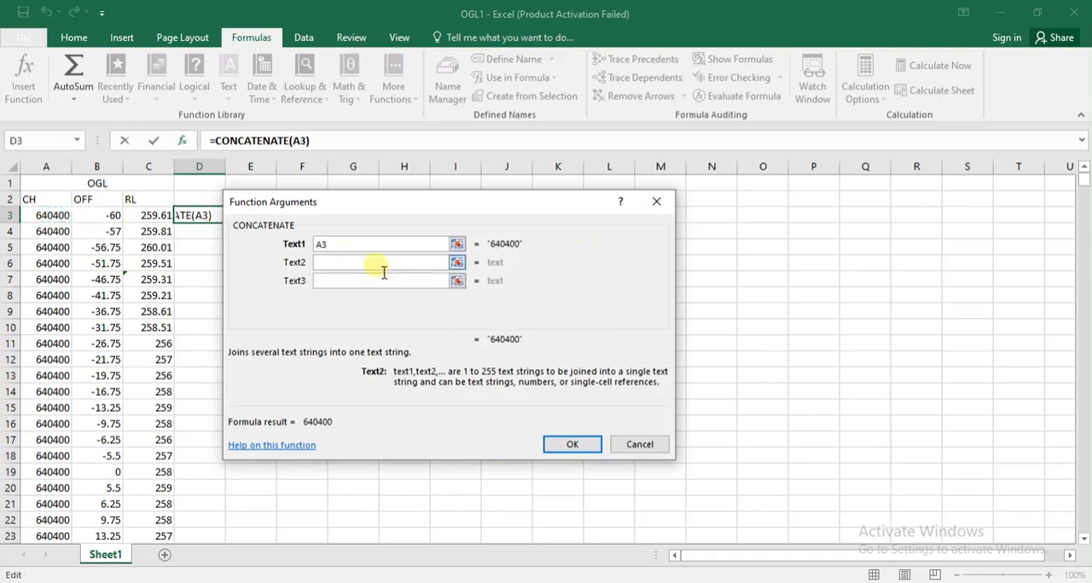
type(",")
left_click(324, 282)
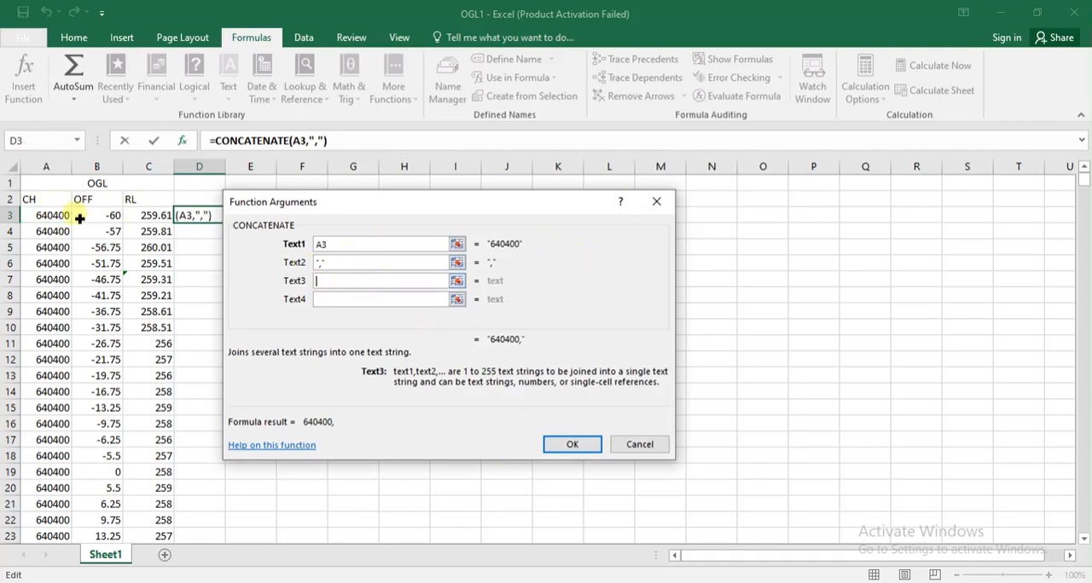
left_click(111, 221)
Set the fourth argument to a comma and the fifth to C3, and complete the CONCATENATE formula in D3.
left_click(336, 302)
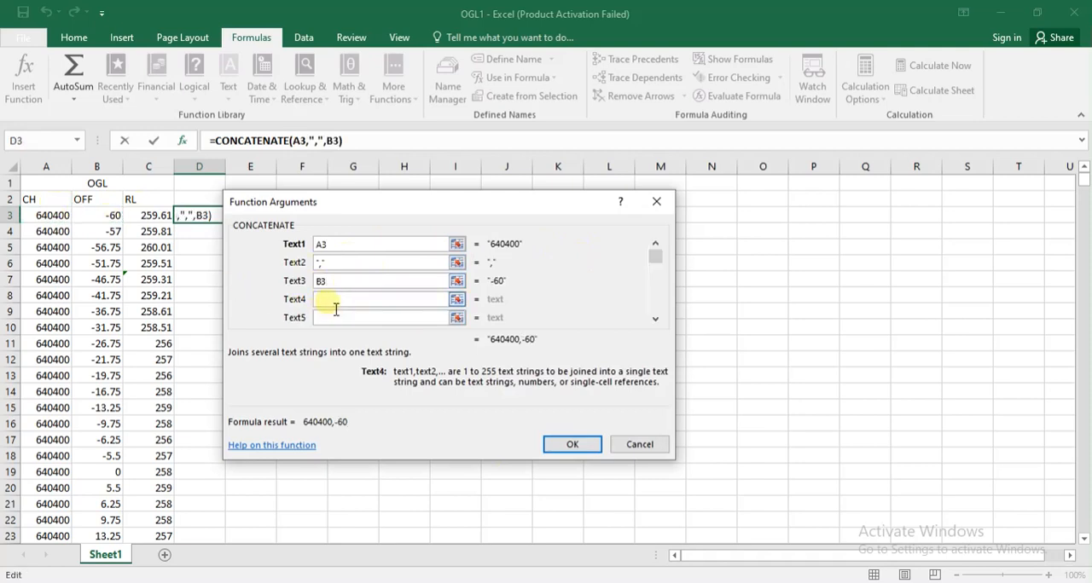
type(",")
left_click(159, 218)
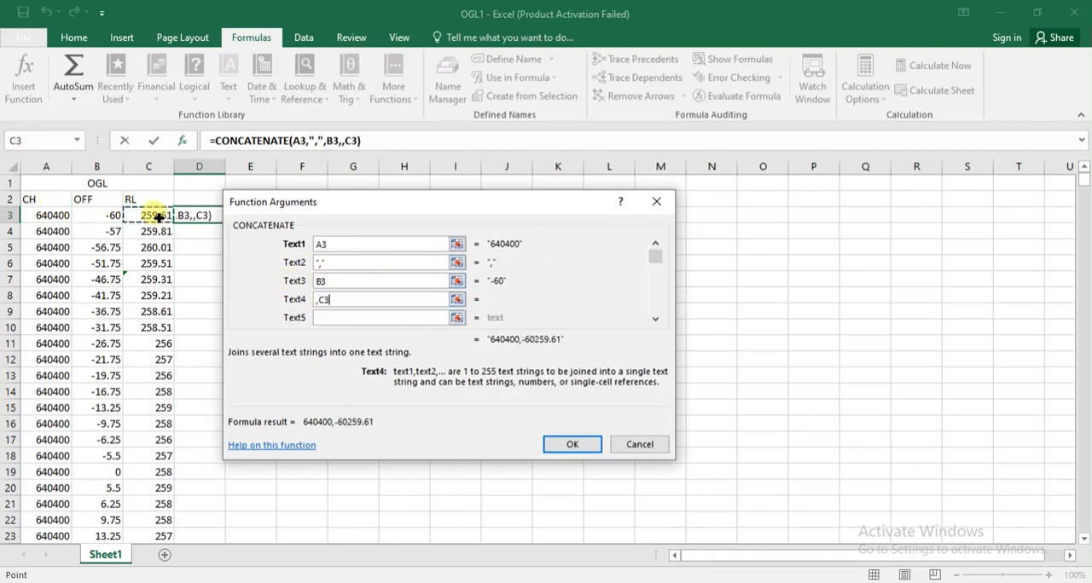
key("BackSpace")
key("BackSpace")
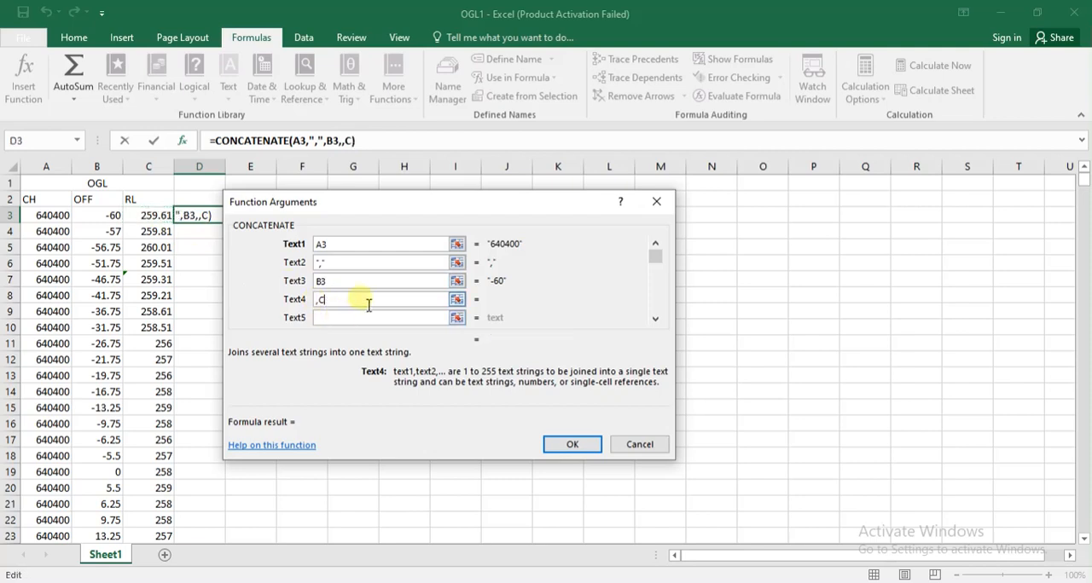
left_click(361, 318)
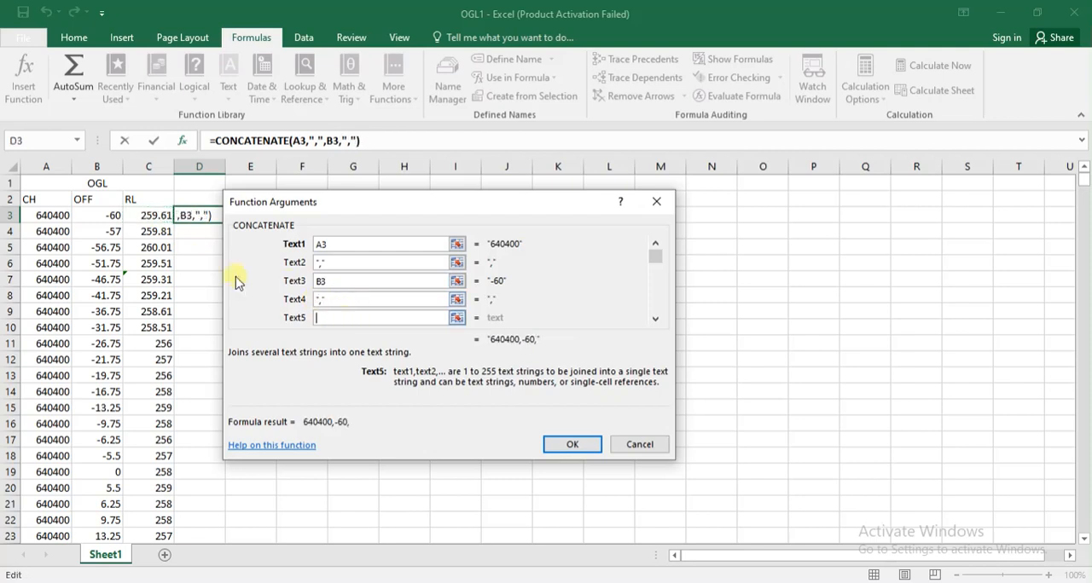
left_click(155, 221)
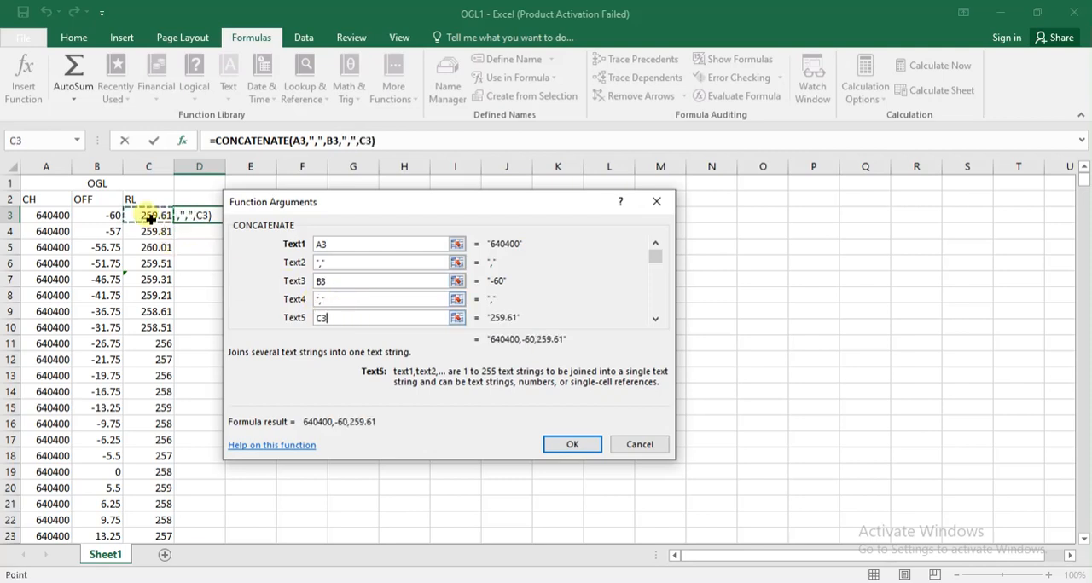
left_click(576, 447)
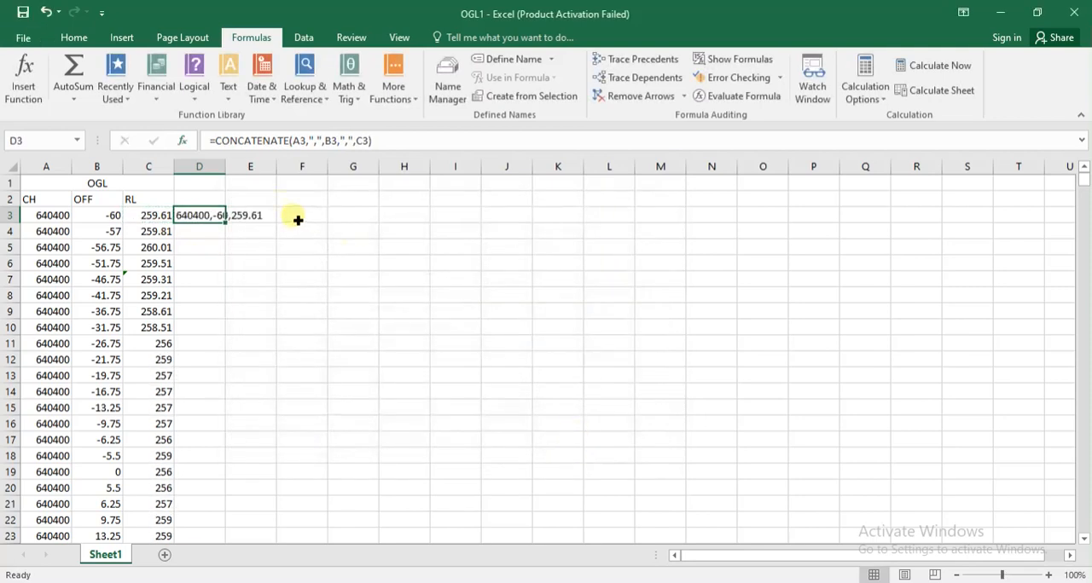
Widen column D to fit the joined text and fill the D3 formula down through all data rows.
left_click_drag(237, 170, 313, 167)
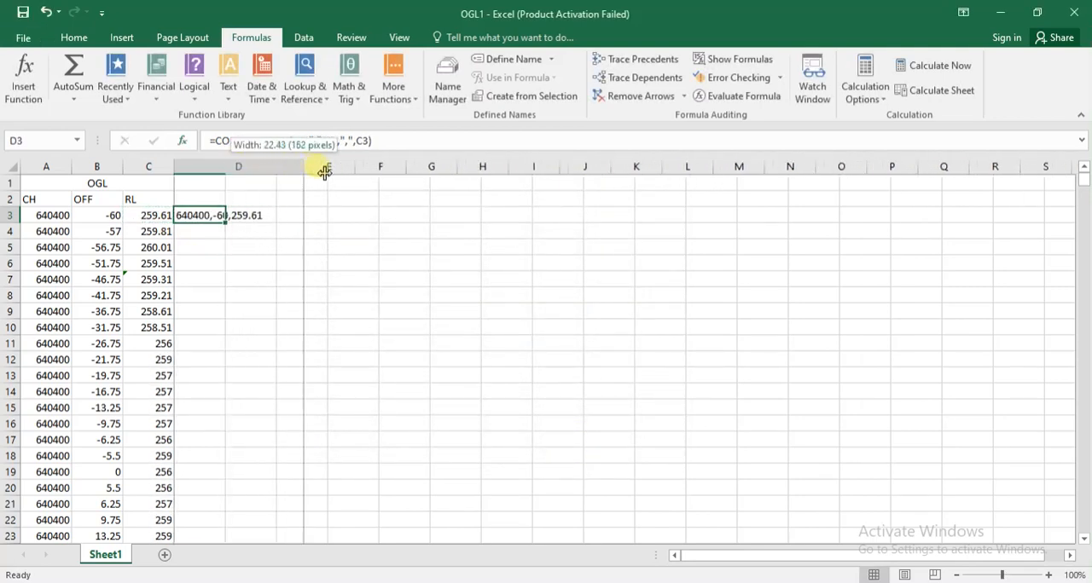
double_click(321, 231)
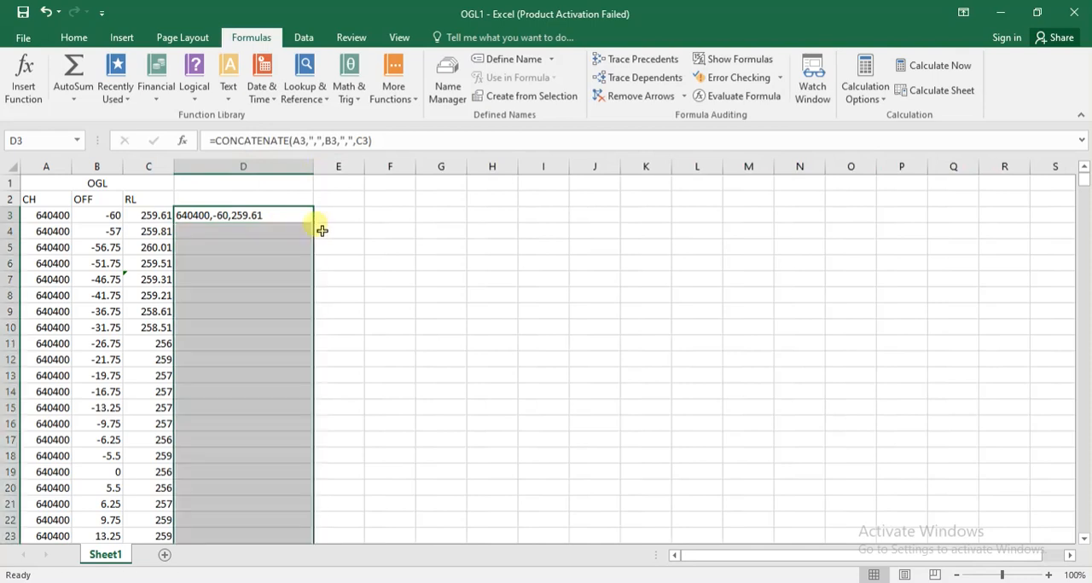
scroll(355, 244, "down", 6)
scroll(359, 247, "down", 20)
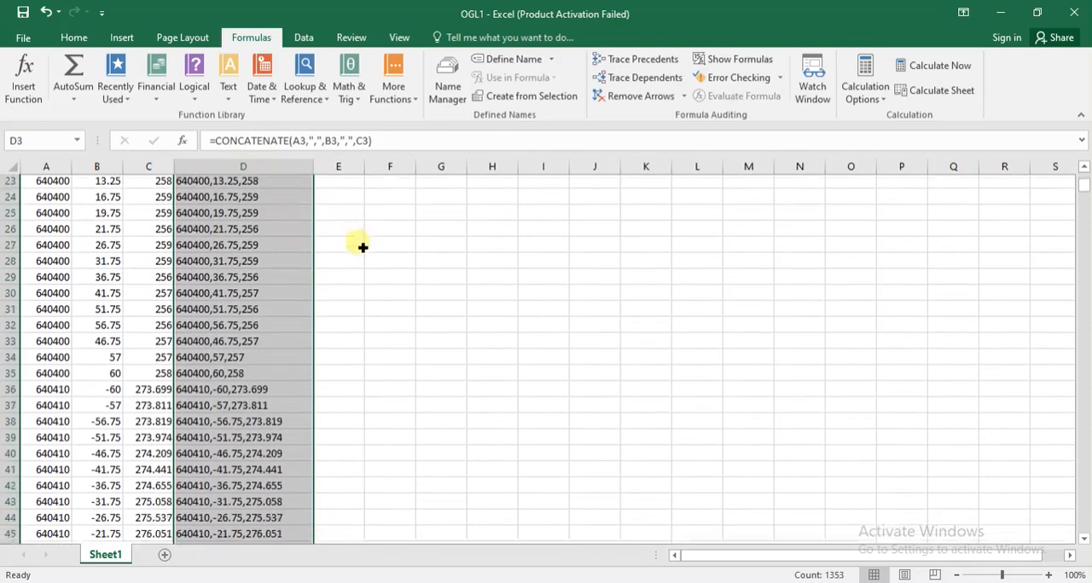
Copy the joined text in column D from D3 down to the last data row.
left_click(429, 342)
scroll(443, 328, "up", 20)
left_click(235, 219)
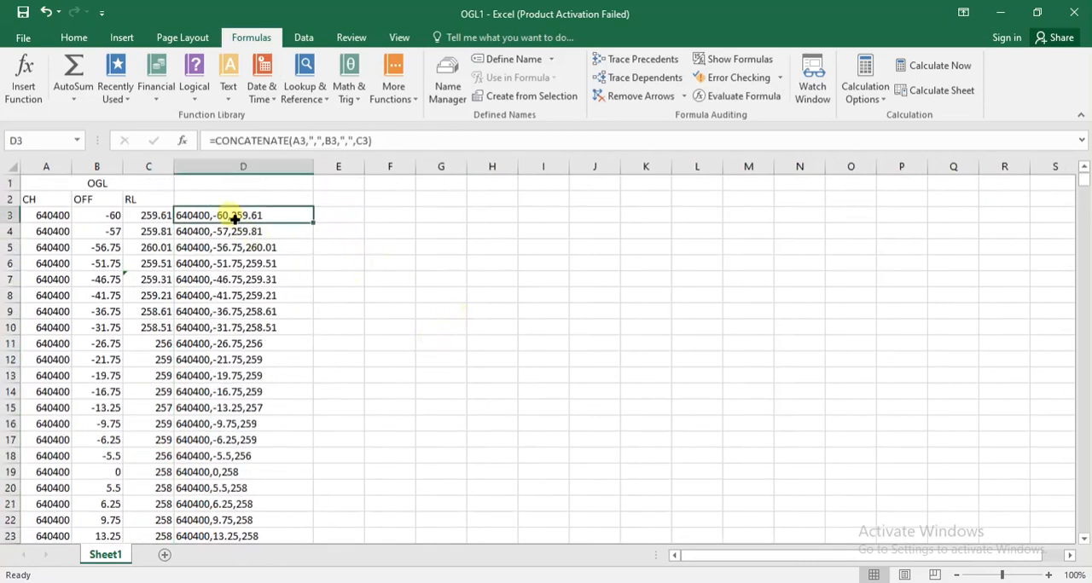
key("ctrl+shift+Down")
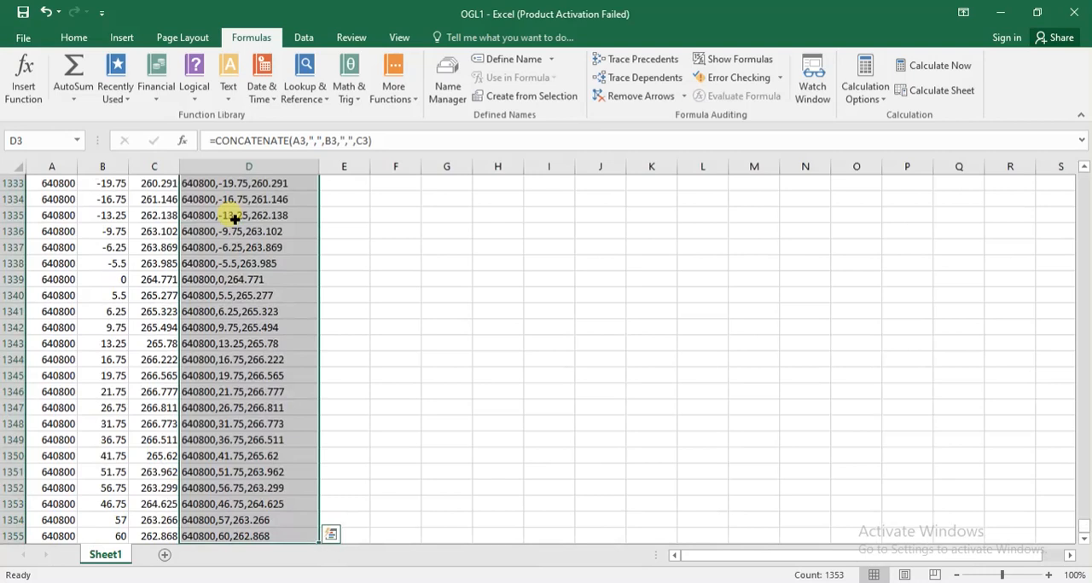
key("ctrl+c")
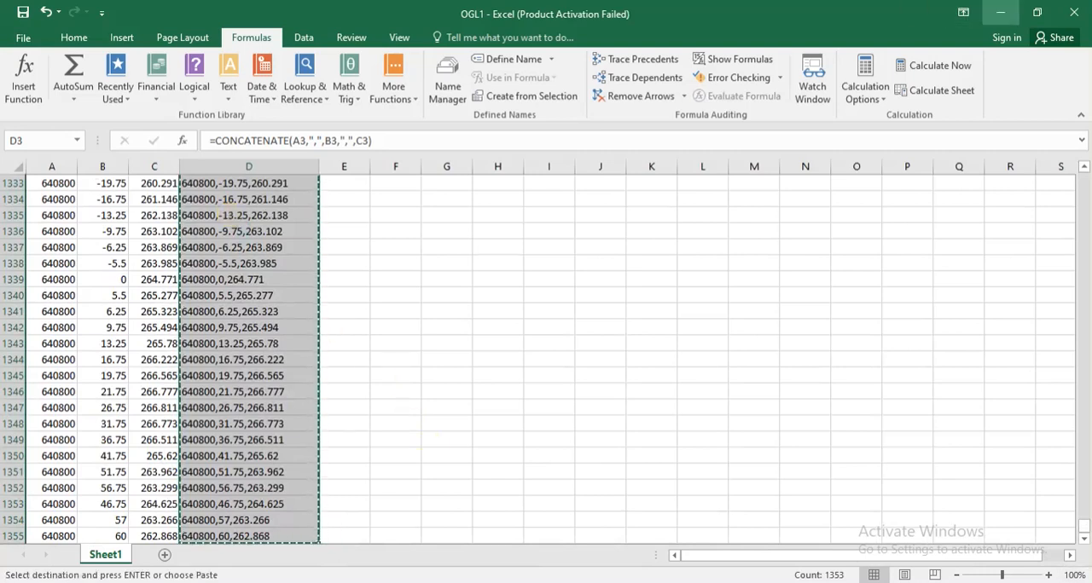
Switch to the Civil3d temp 2 folder in File Explorer and create a new text document named OGL.
left_click(999, 13)
right_click(321, 286)
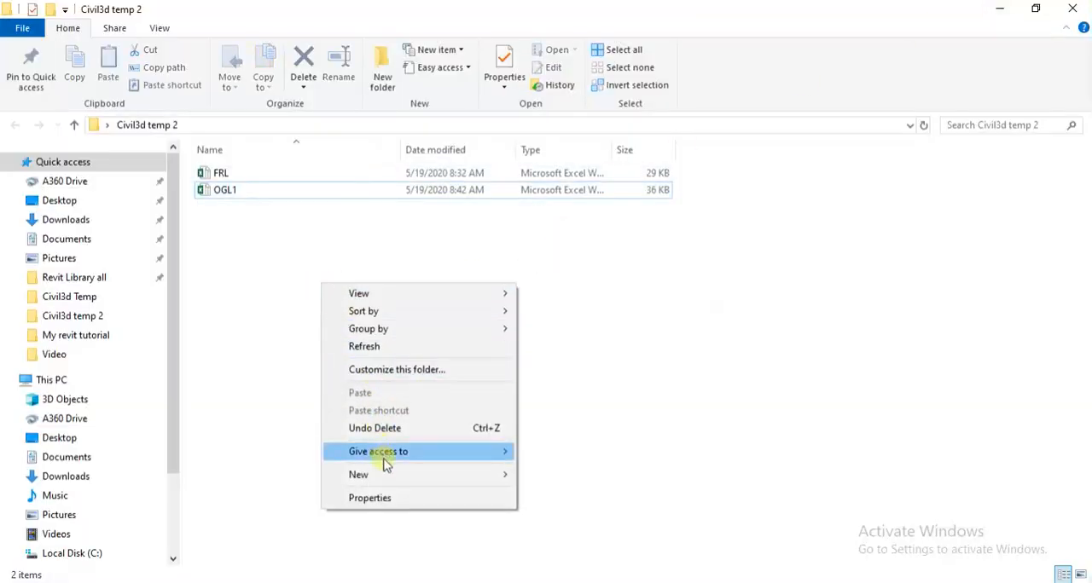
mouse_move(537, 487)
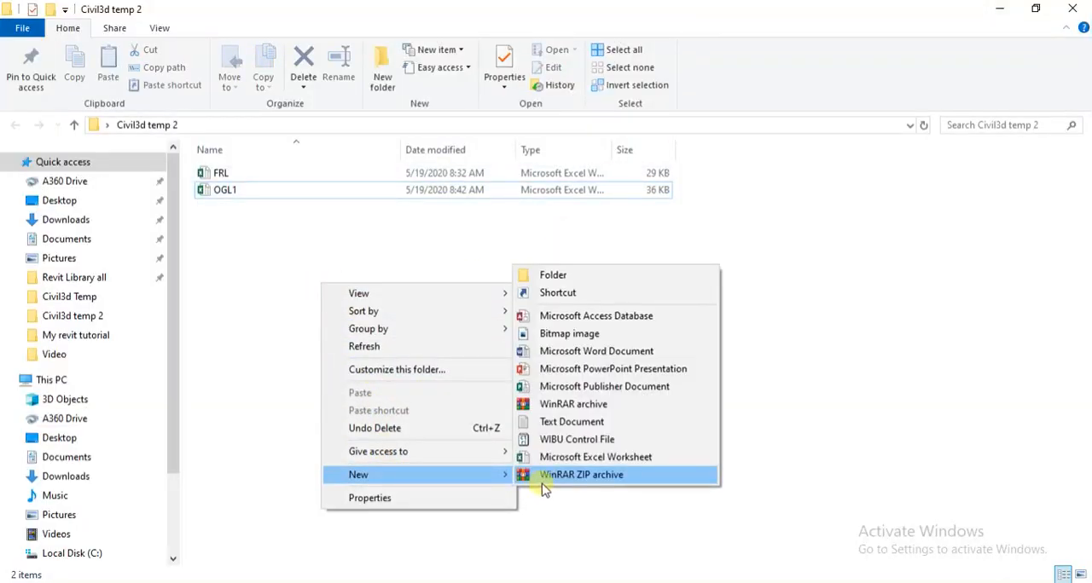
left_click(567, 424)
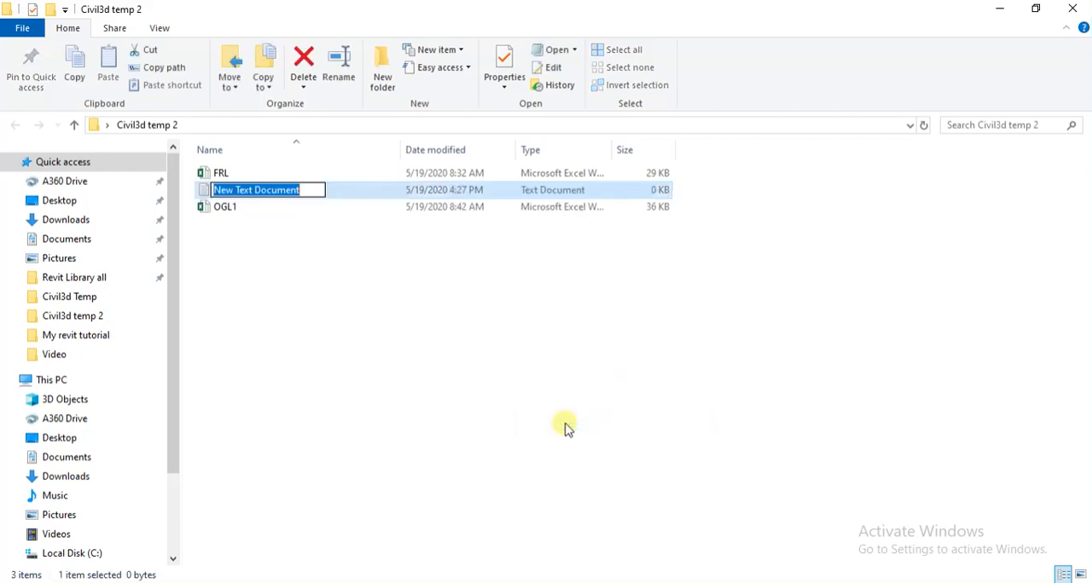
type("O")
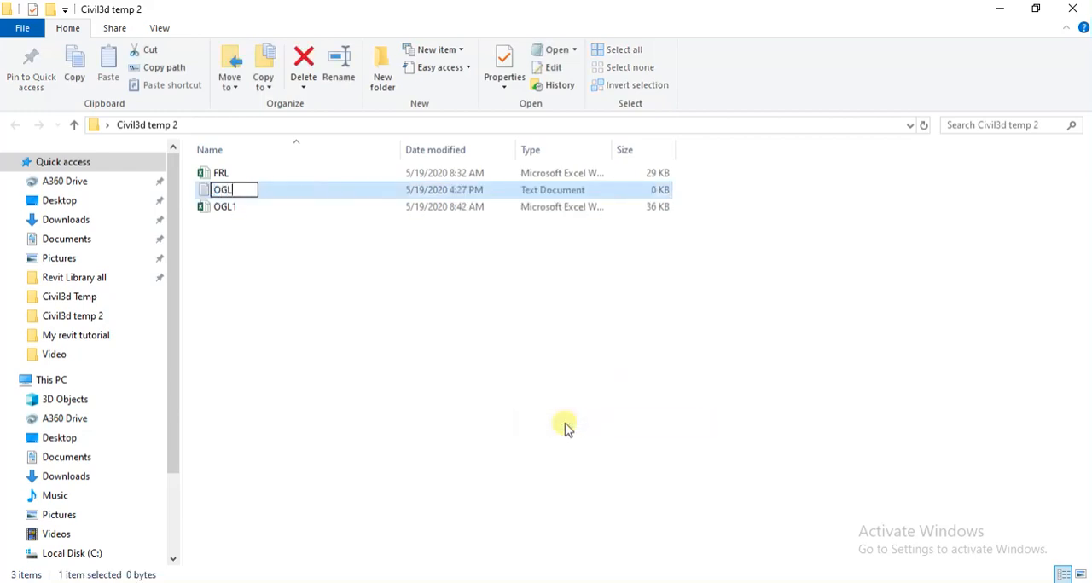
type("GL")
key("Return")
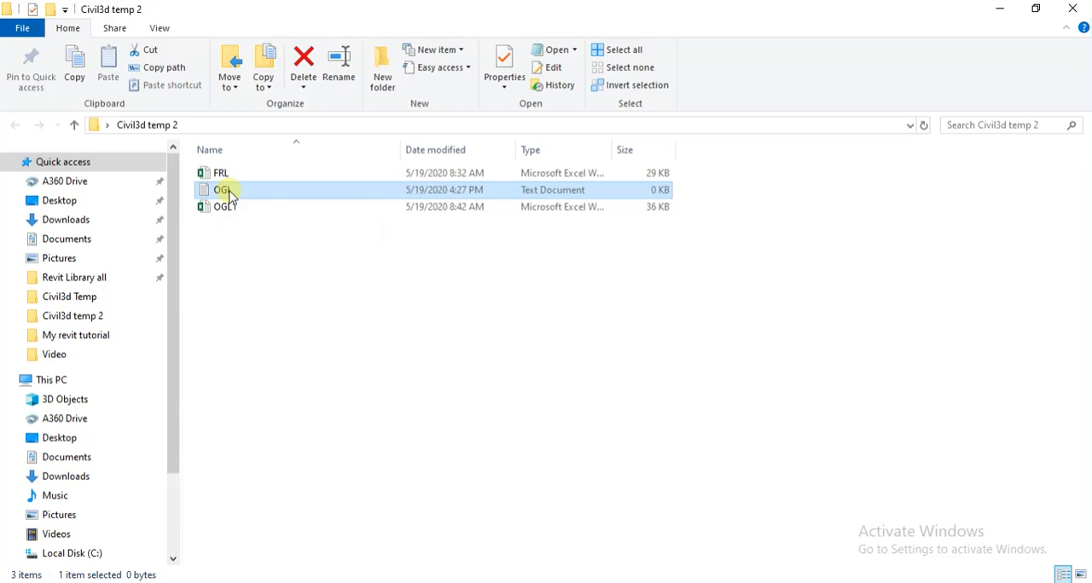
Paste the copied chainage, offset and level text into the OGL text file, then save and close it.
left_click_drag(783, 131, 674, 111)
right_click(487, 190)
left_click(516, 247)
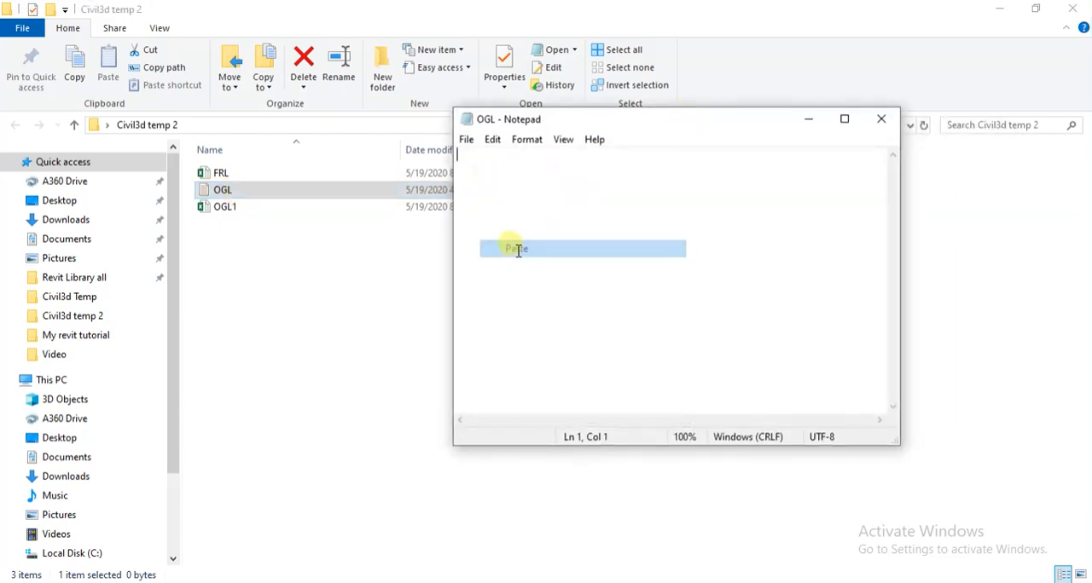
scroll(625, 264, "up", 10)
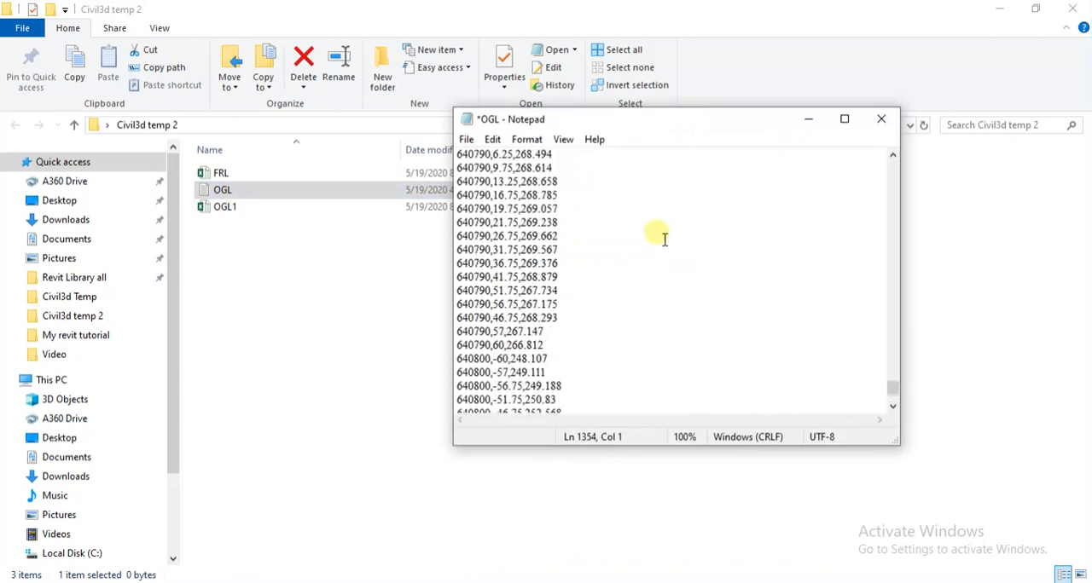
left_click(881, 119)
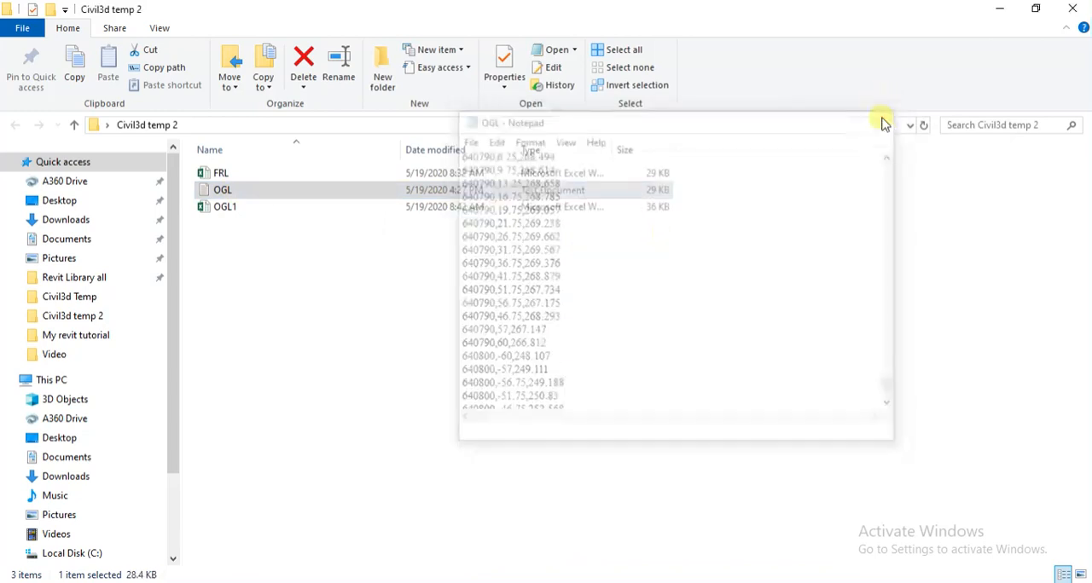
Open the FRL workbook and select cell C2 beside the CH and FRL data on Sheet2.
double_click(218, 173)
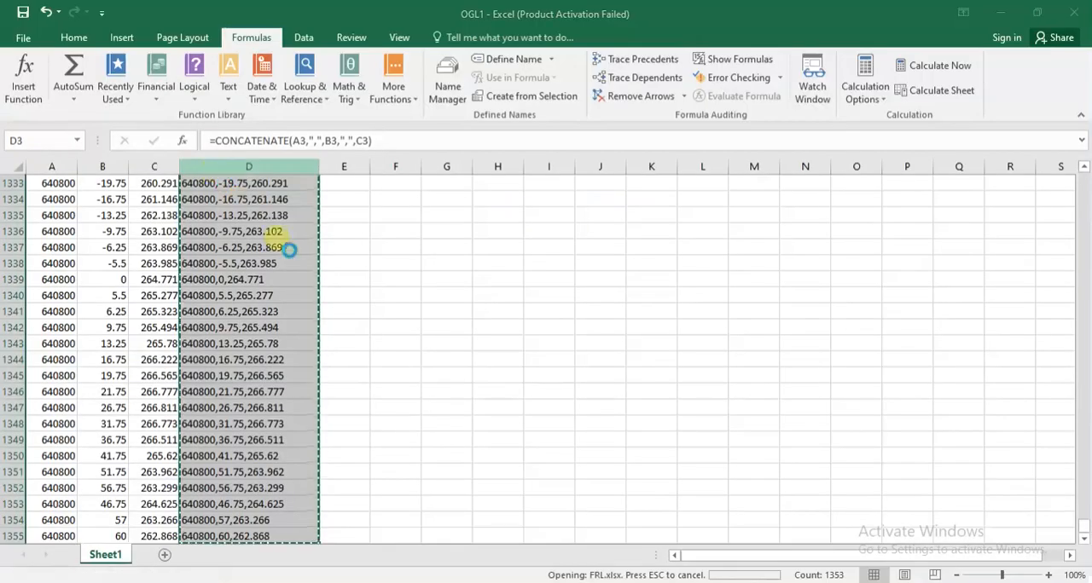
left_click(80, 201)
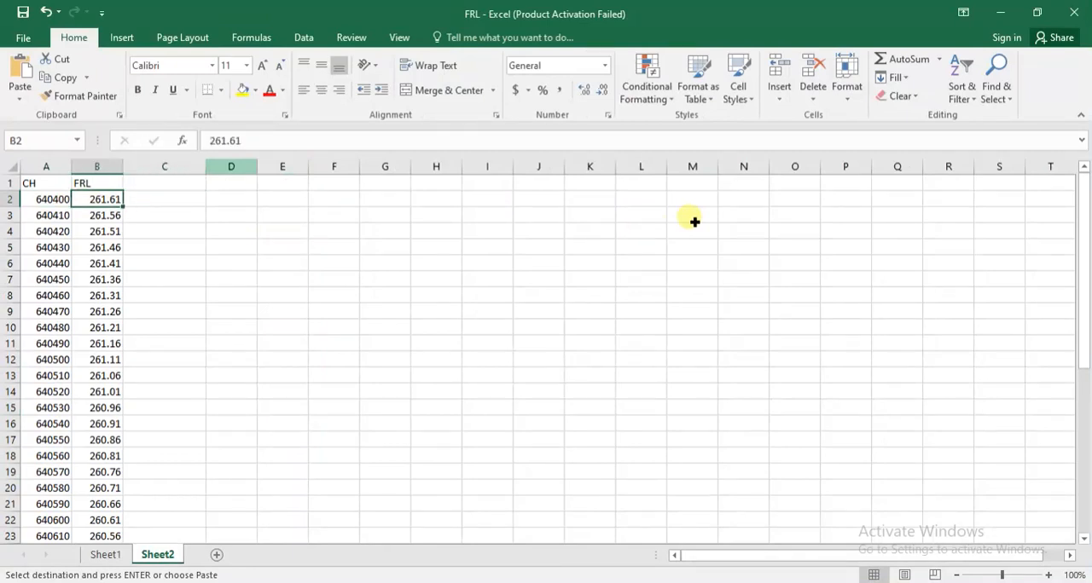
key("Down")
key("Up")
key("Left")
key("Right")
key("Left")
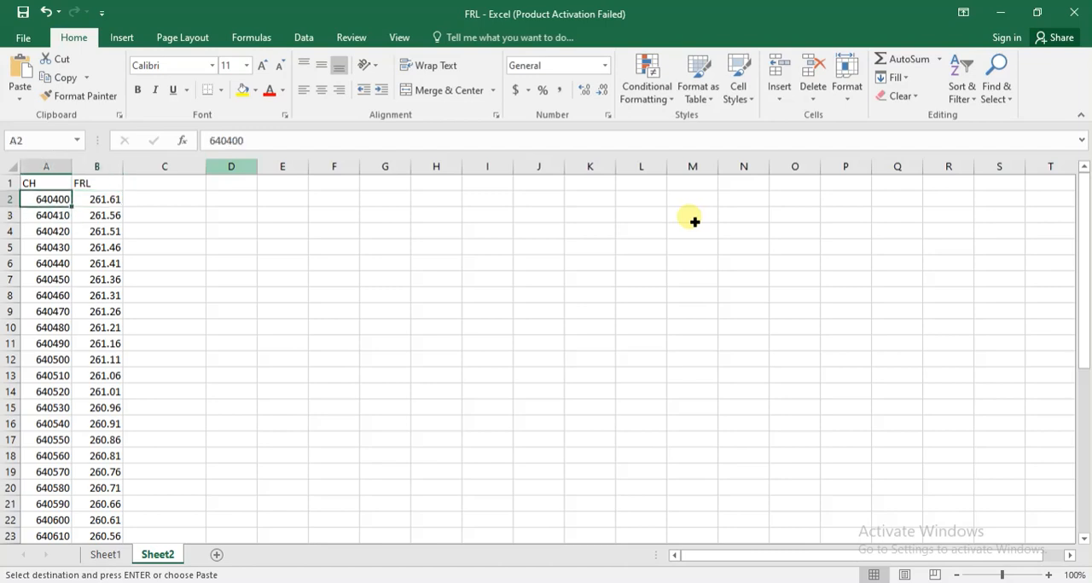
key("Right")
key("Right")
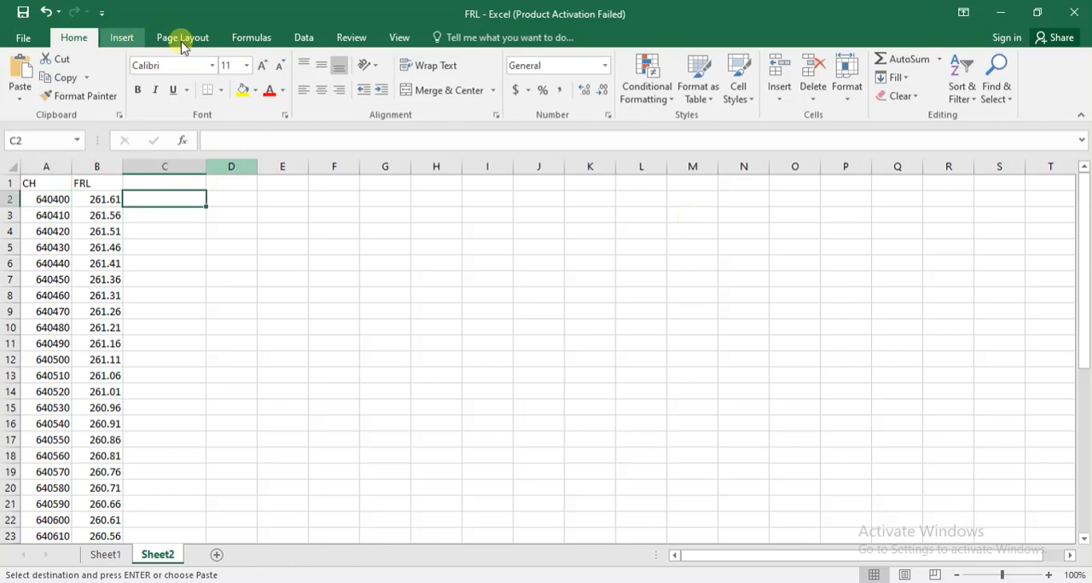
Start a formula in cell C2 with the CONCATENATE function.
scroll(188, 38, "down", 1)
left_click(252, 38)
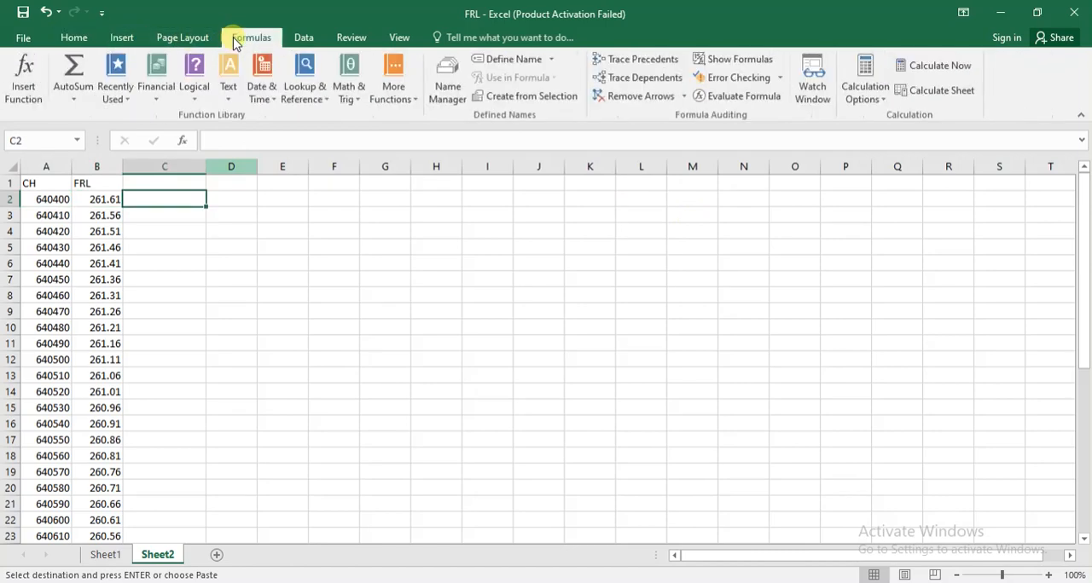
left_click(23, 76)
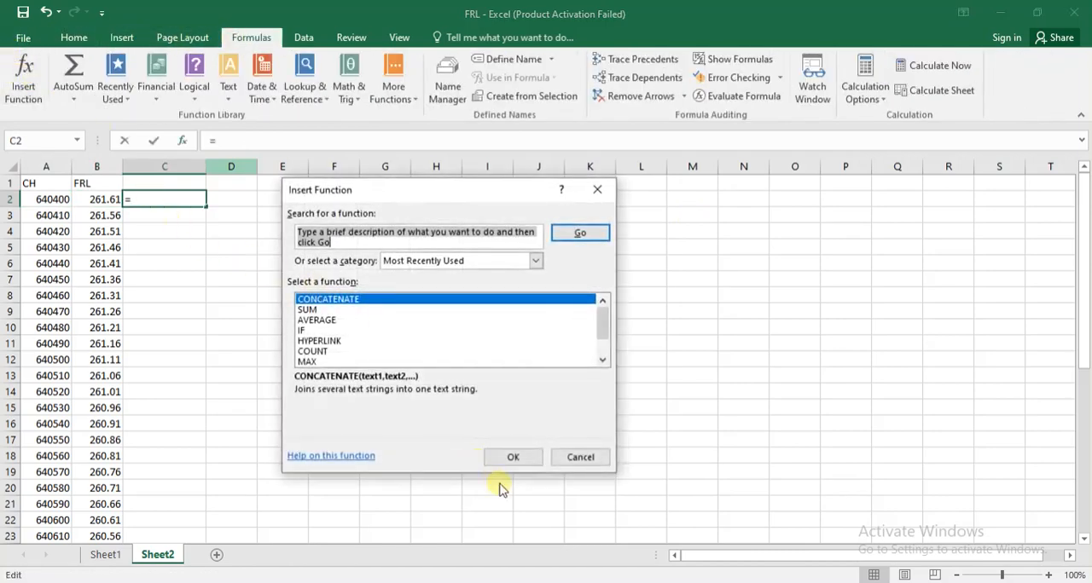
left_click(518, 458)
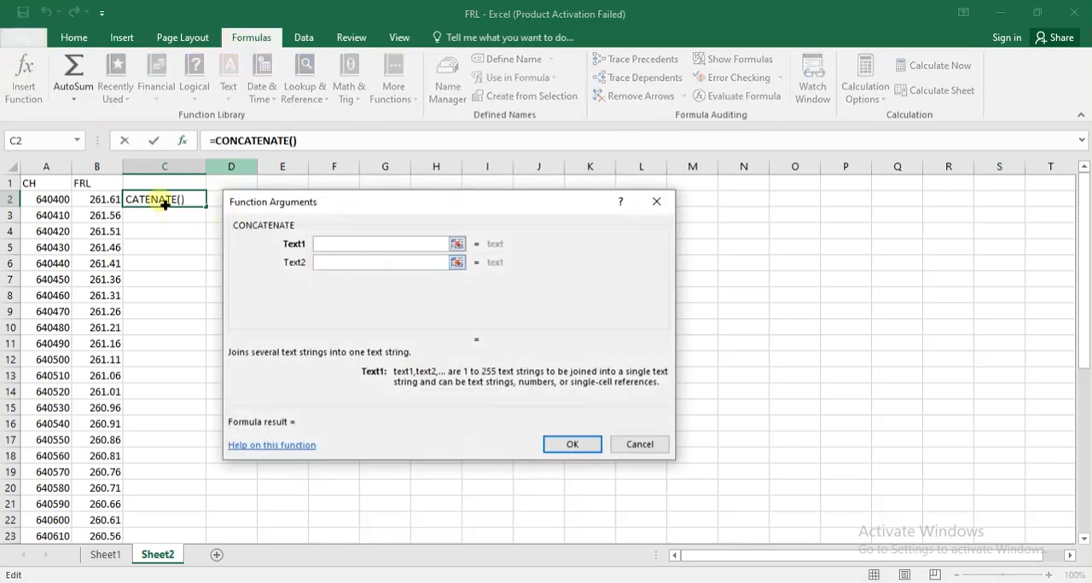
Set the CONCATENATE arguments to A2, a space and B2, and complete the formula in C2.
left_click(67, 205)
left_click(333, 266)
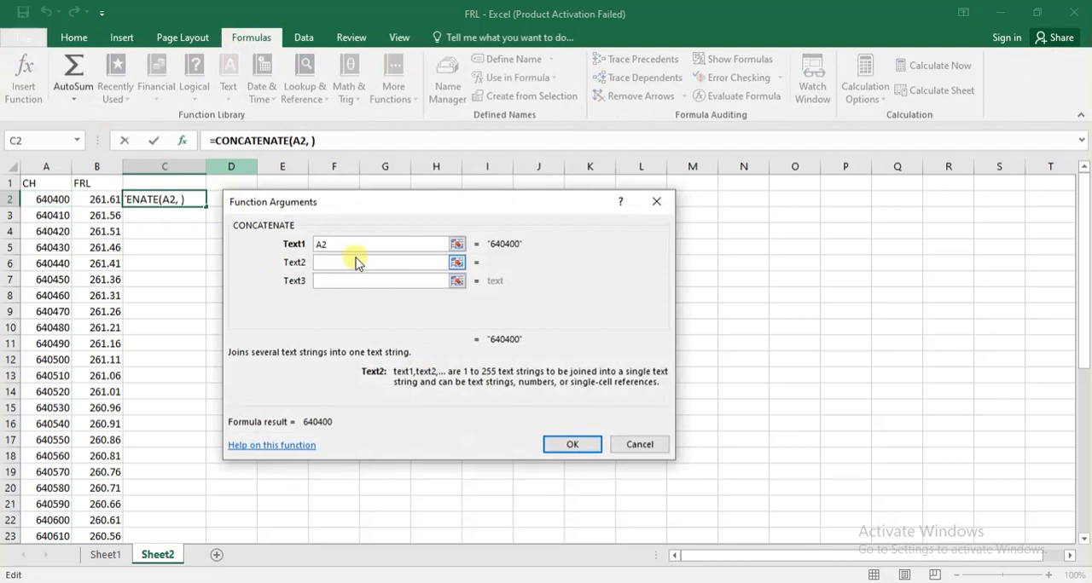
left_click(334, 281)
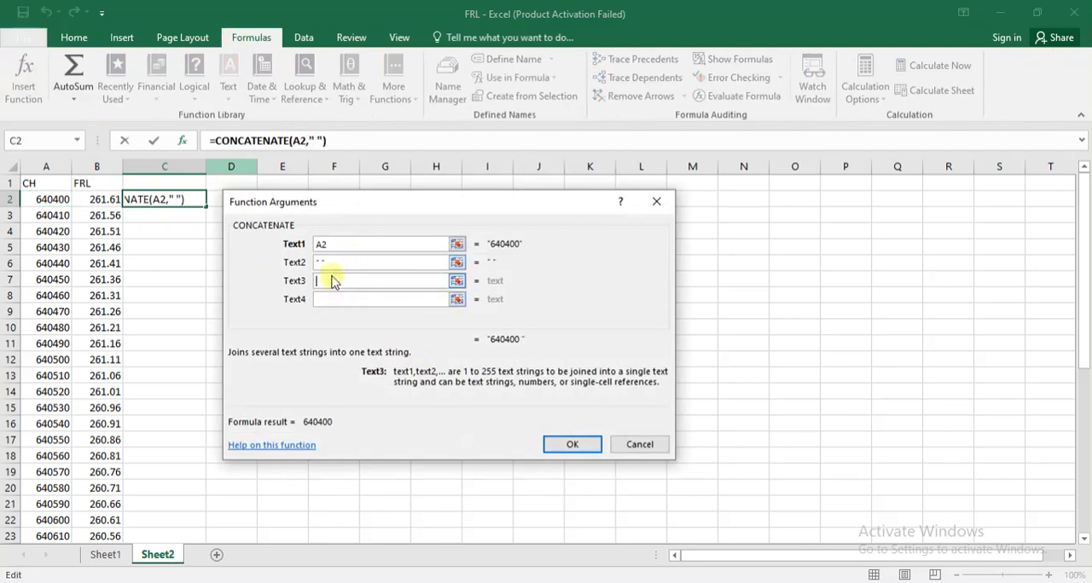
left_click(102, 202)
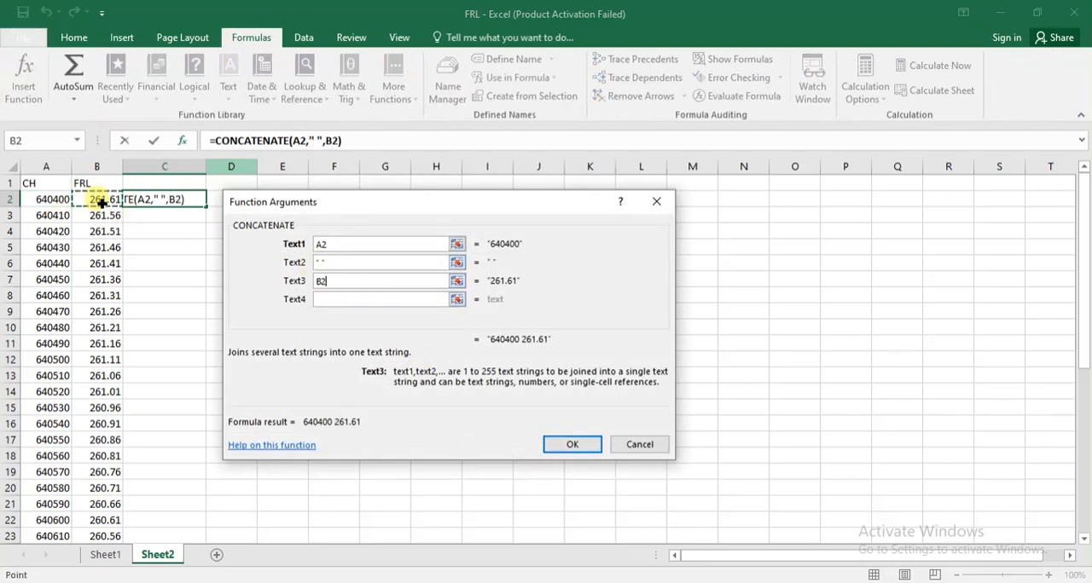
left_click(572, 444)
Fill the C2 formula down through row 42 and copy the filled cells.
left_click_drag(209, 211, 194, 511)
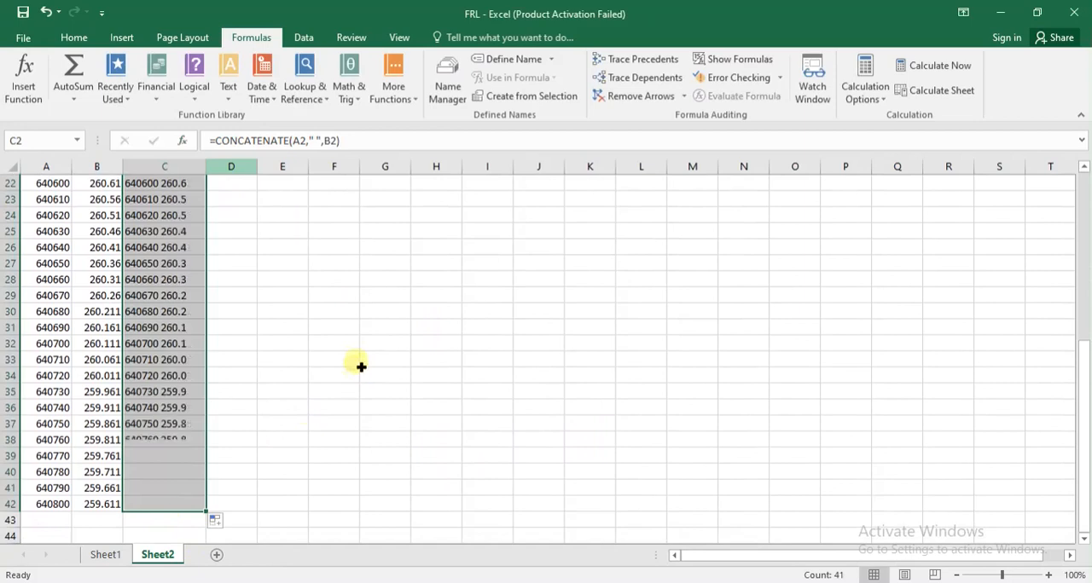
scroll(359, 354, "up", 7)
scroll(362, 328, "down", 12)
scroll(368, 325, "up", 12)
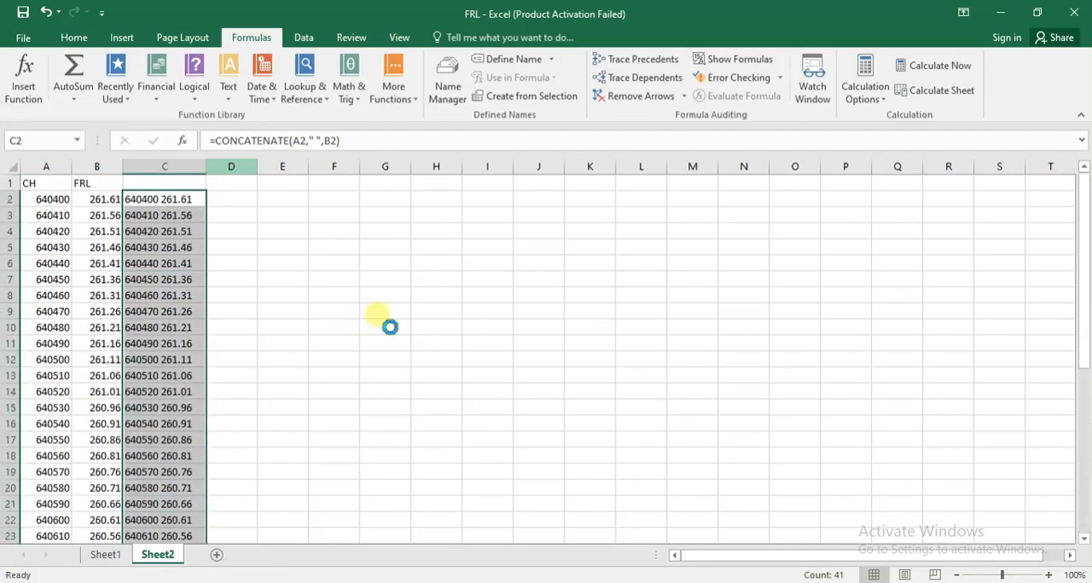
key("ctrl+c")
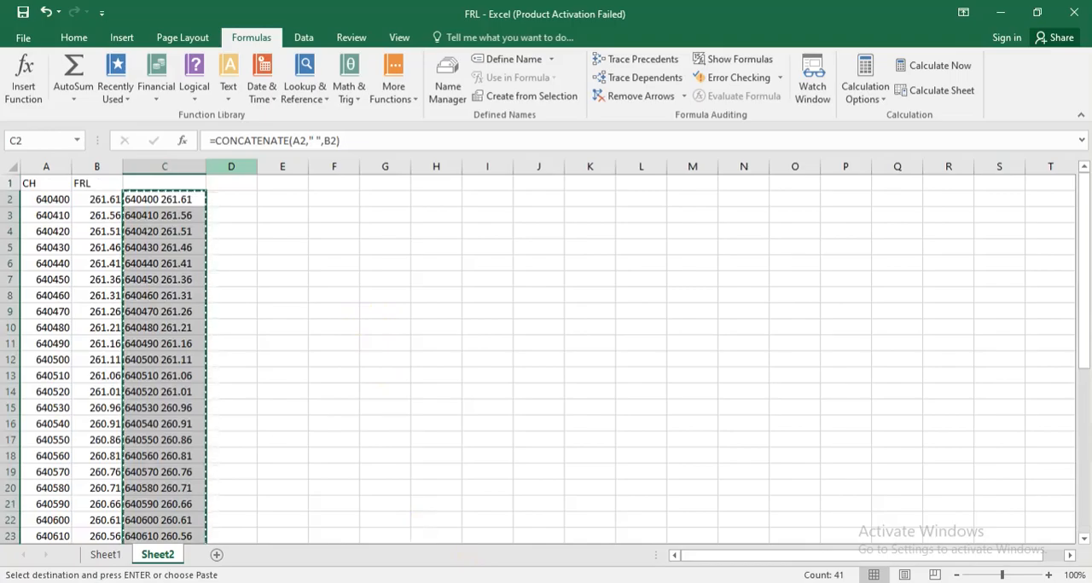
Switch to the Civil3d temp 2 folder in File Explorer and create a new text document named FRL.
key("alt+Tab")
right_click(342, 308)
mouse_move(497, 498)
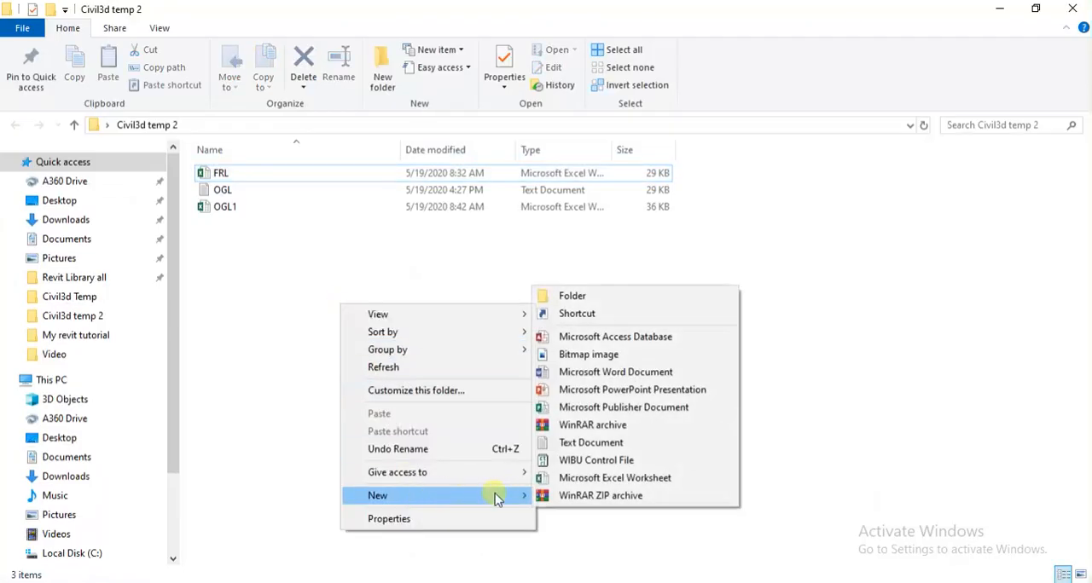
left_click(589, 443)
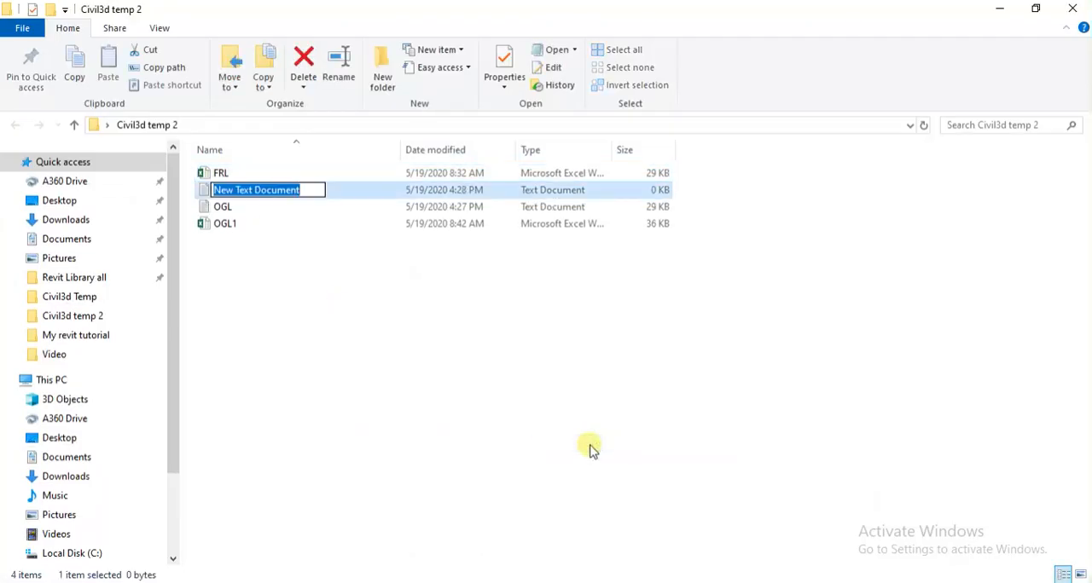
type("FRL")
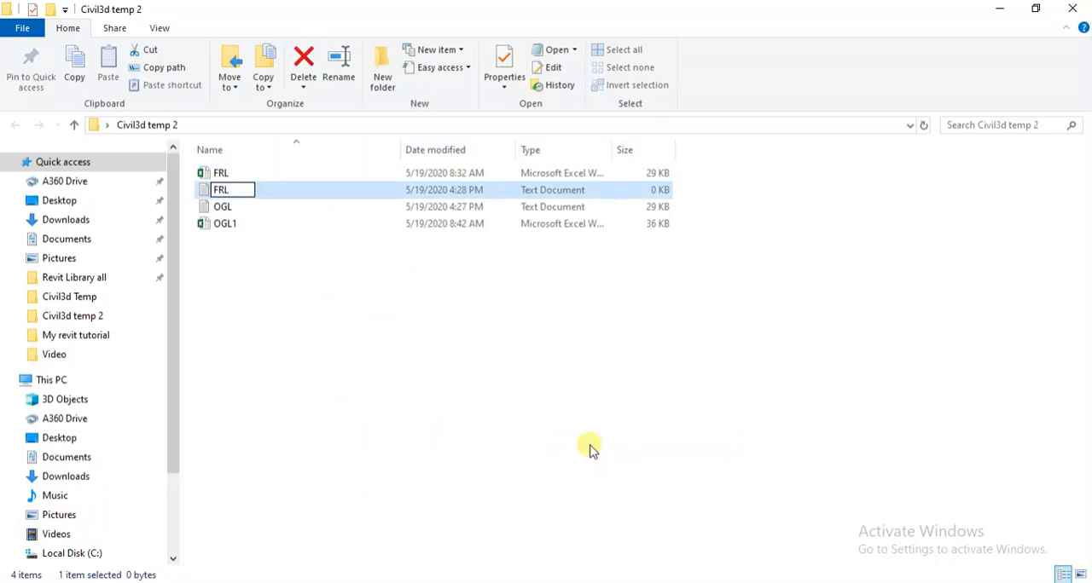
key("Return")
key("Return")
Open the FRL text file, paste the copied chainage and level text, then save and close it.
right_click(505, 183)
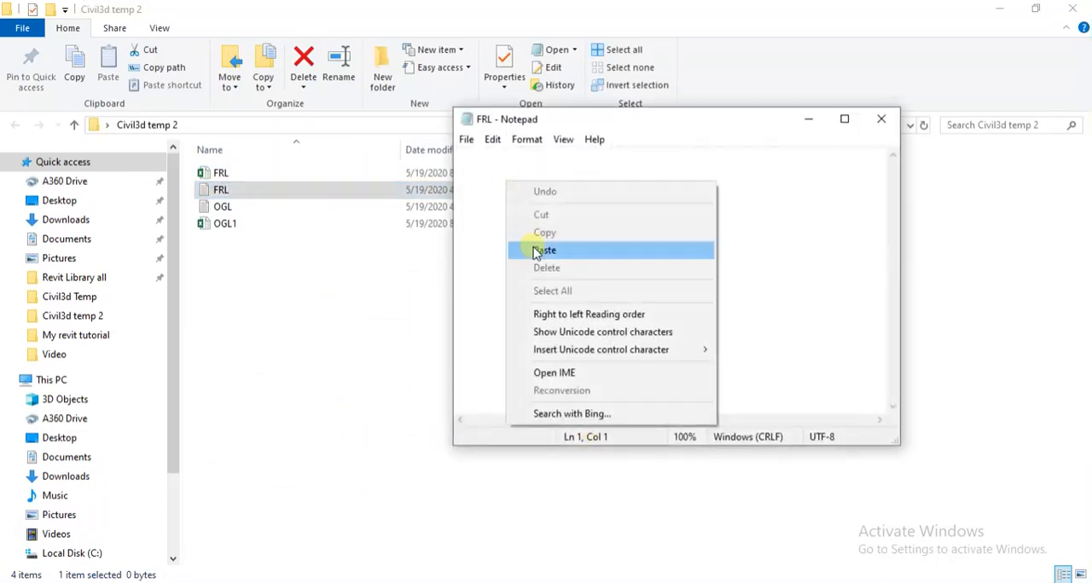
left_click(537, 251)
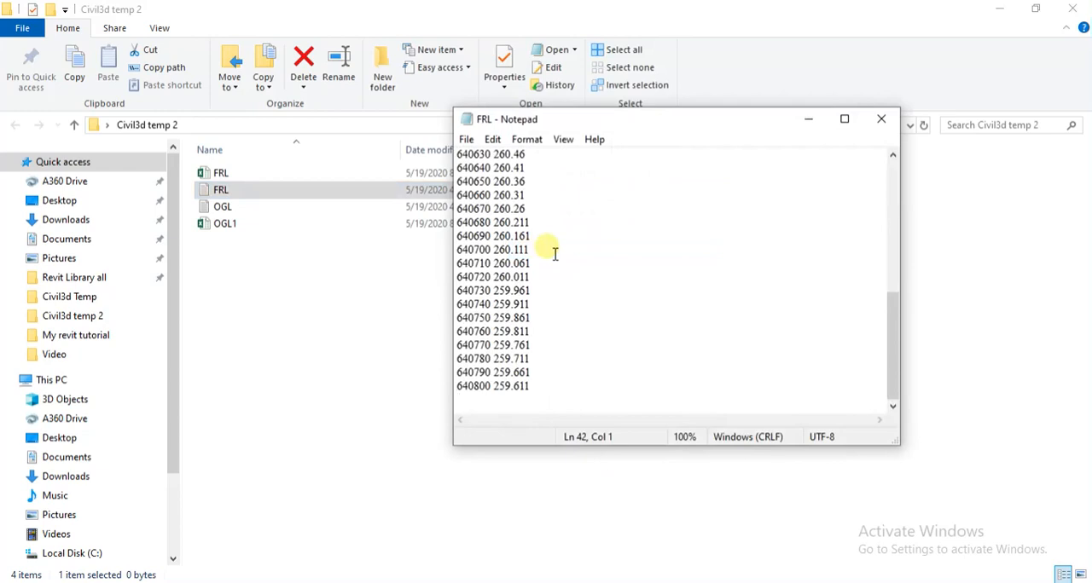
left_click(878, 119)
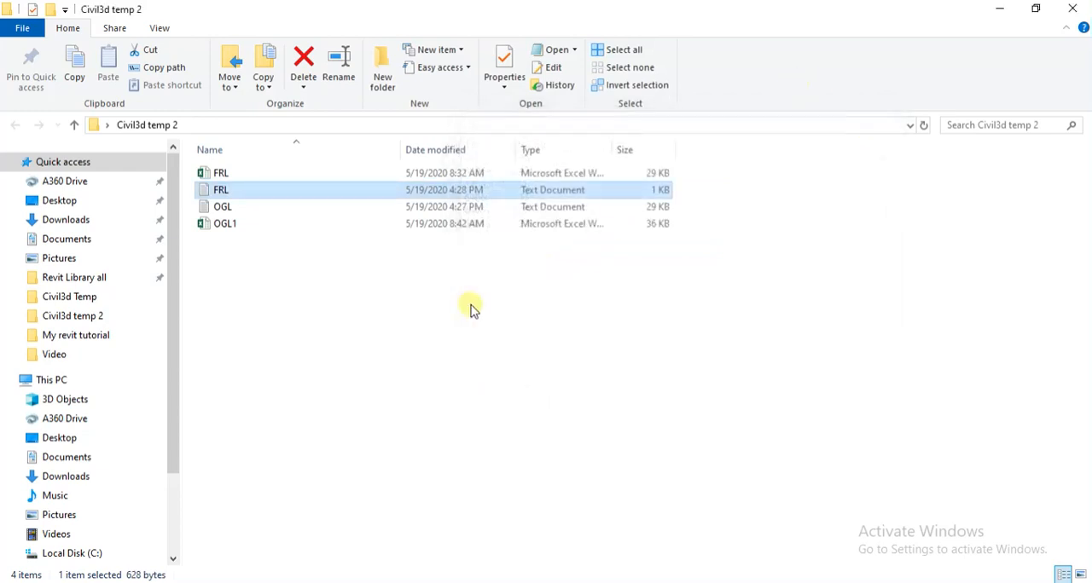
Switch to Civil 3D, tick "Export Data Excel to Text file" in the checklist note, and return to the empty drawing.
left_click(475, 582)
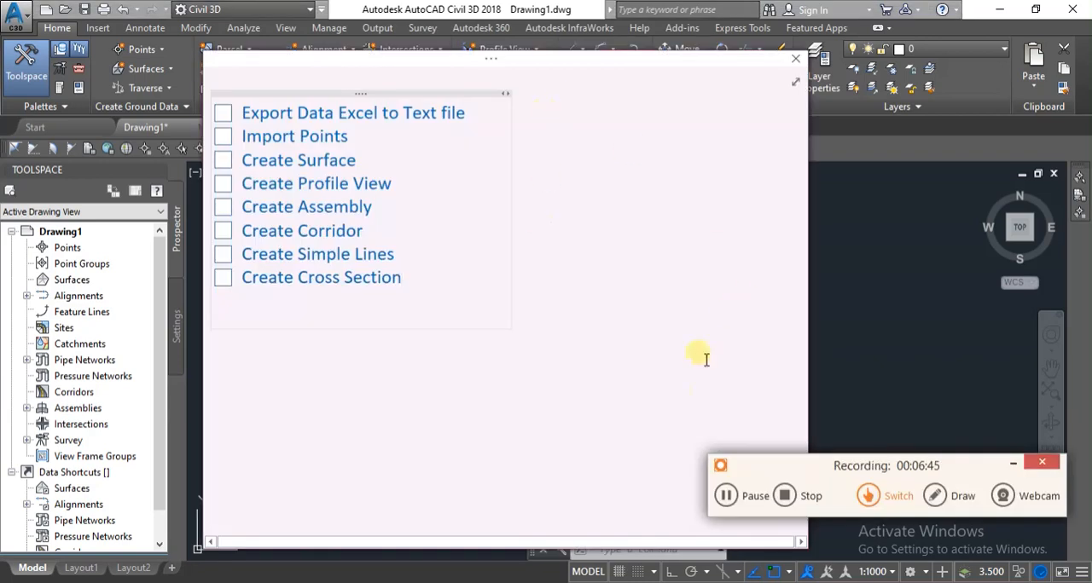
left_click(1014, 464)
left_click(347, 66)
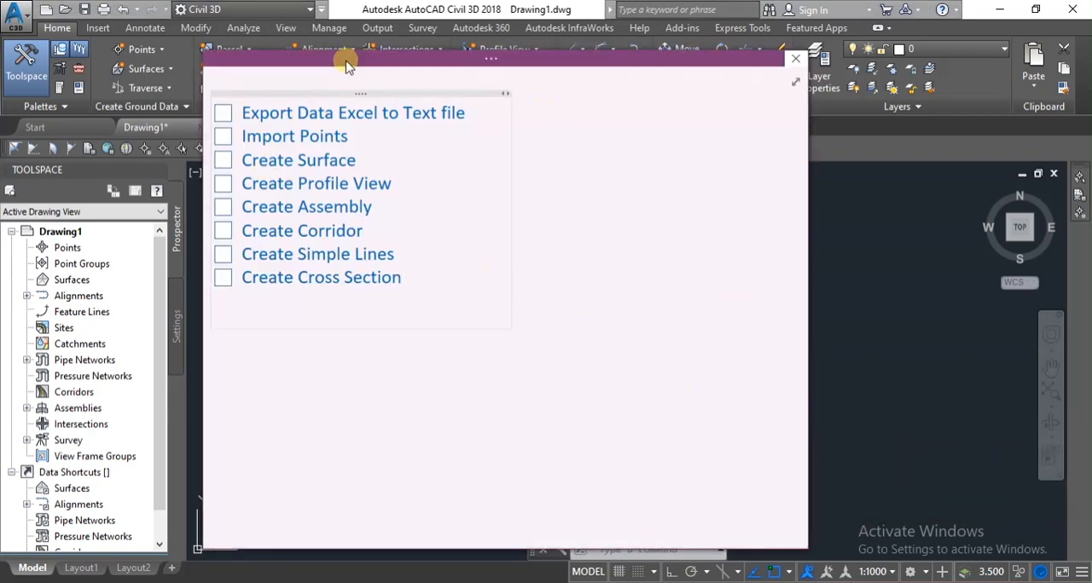
left_click_drag(347, 66, 367, 53)
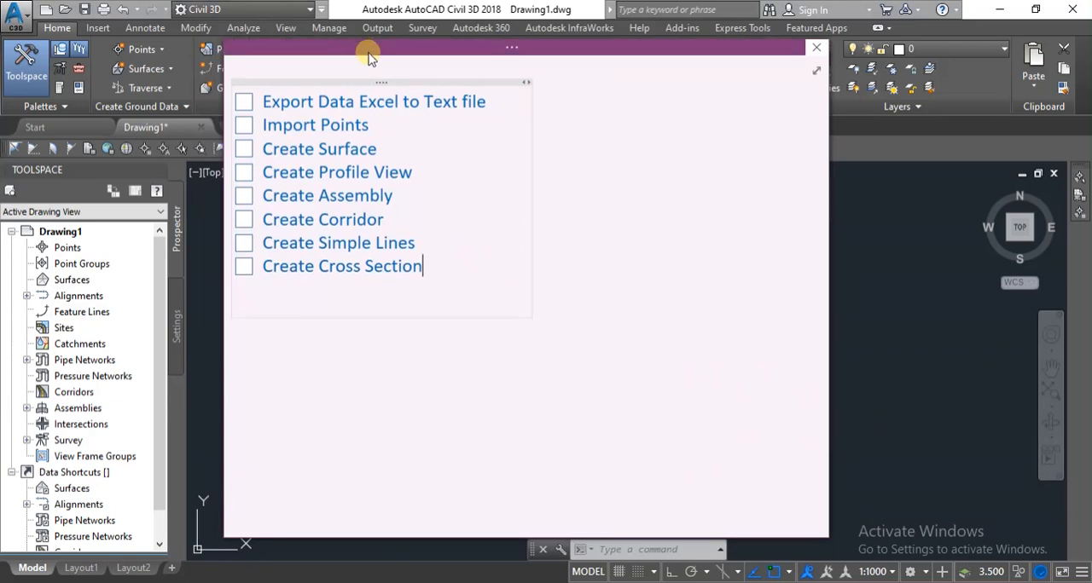
left_click(244, 102)
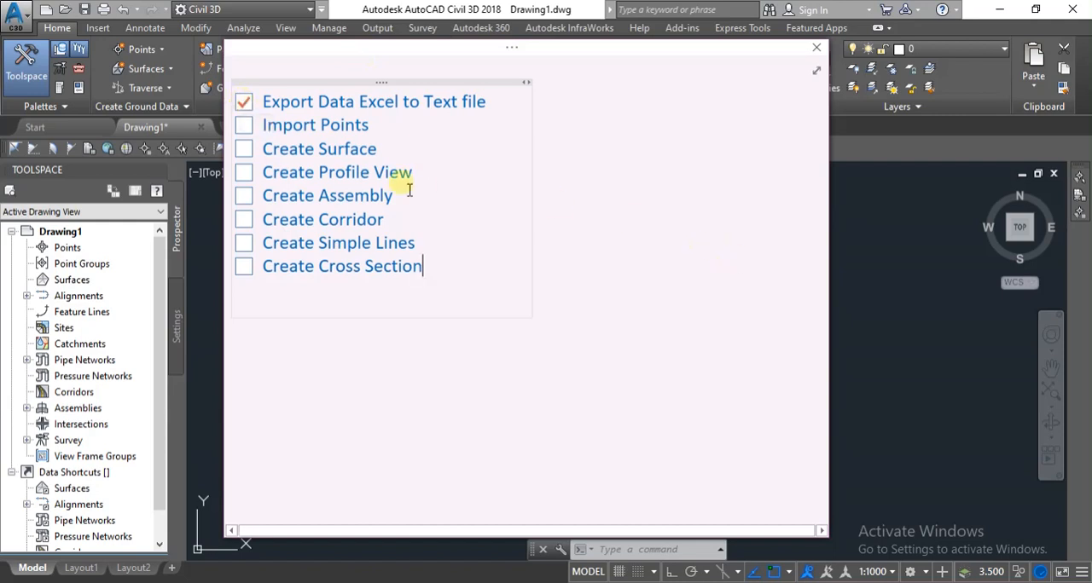
left_click(919, 337)
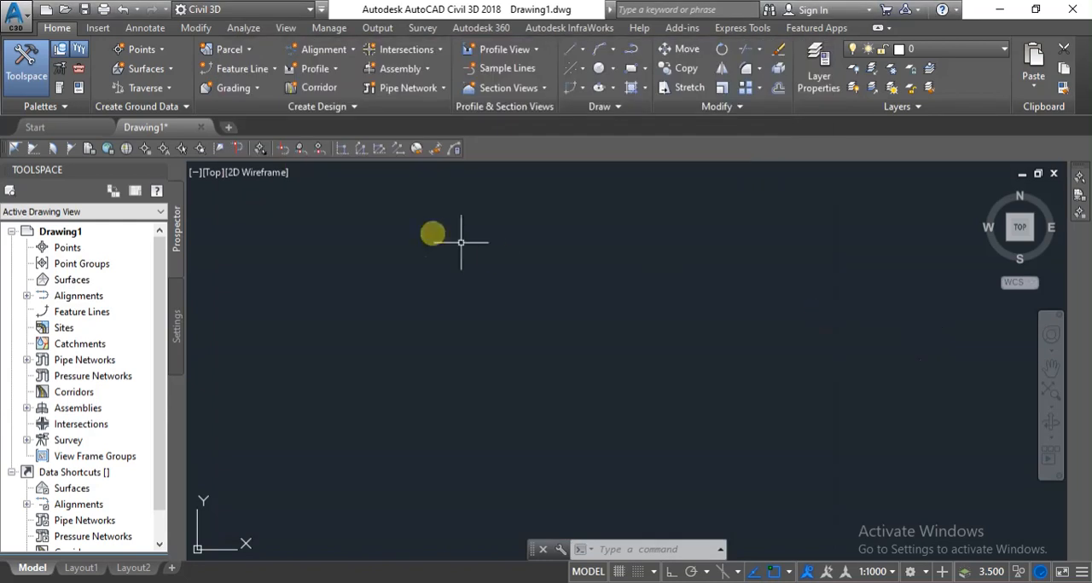
left_click(156, 53)
mouse_move(214, 133)
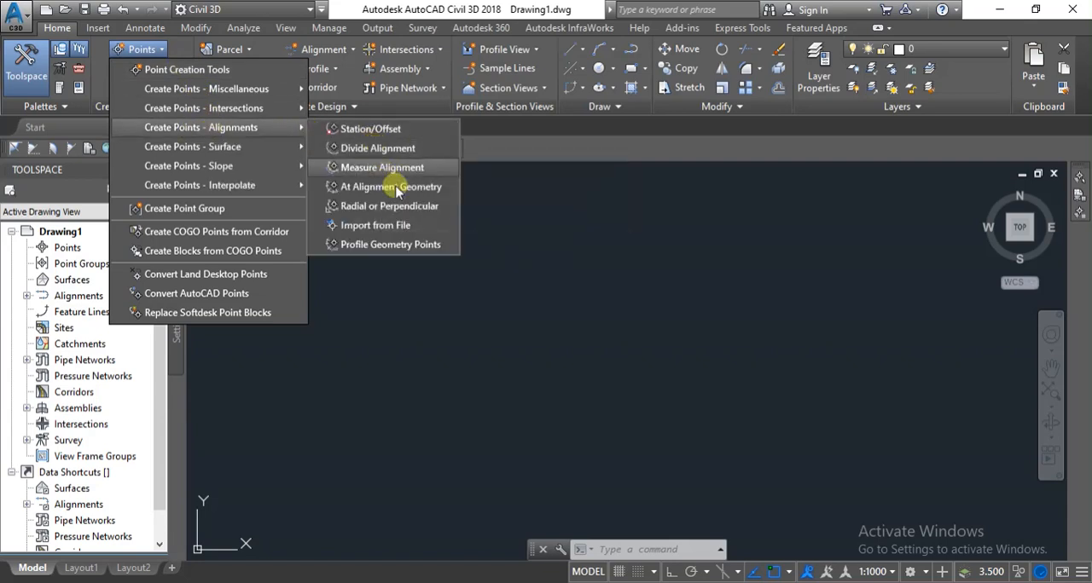
left_click(395, 227)
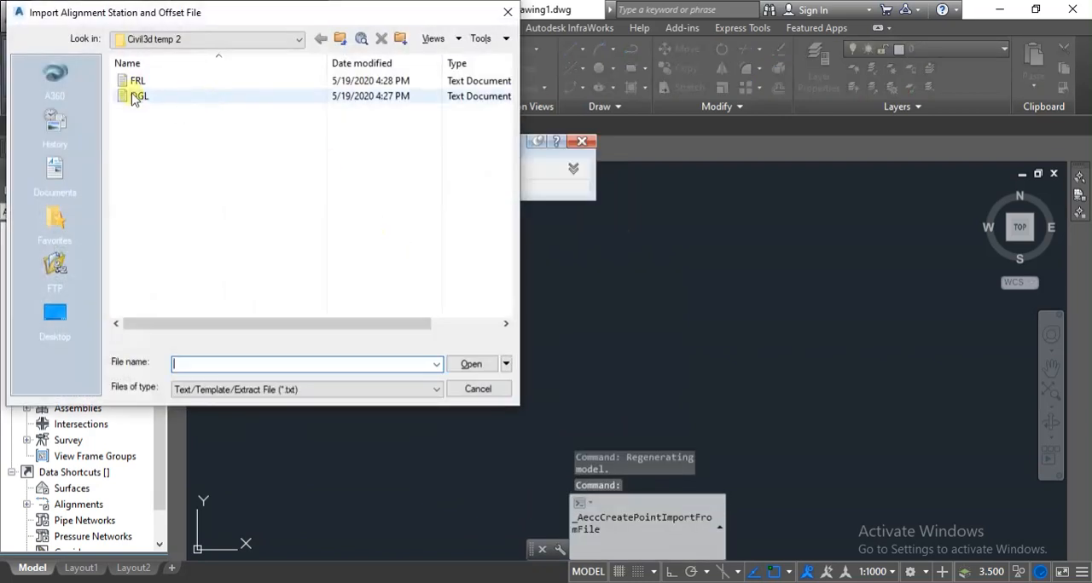
left_click(135, 98)
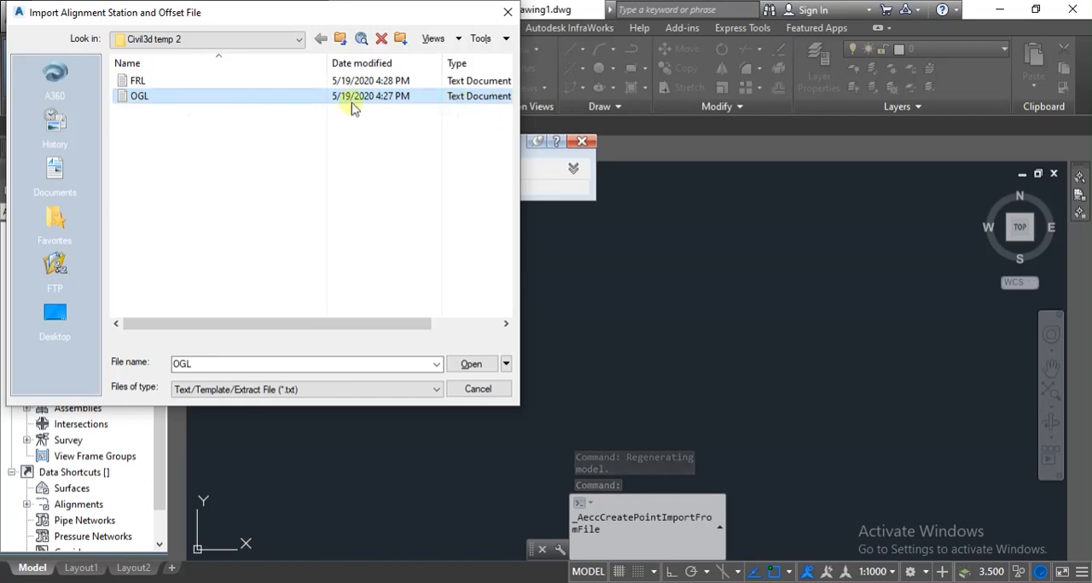
left_click(469, 365)
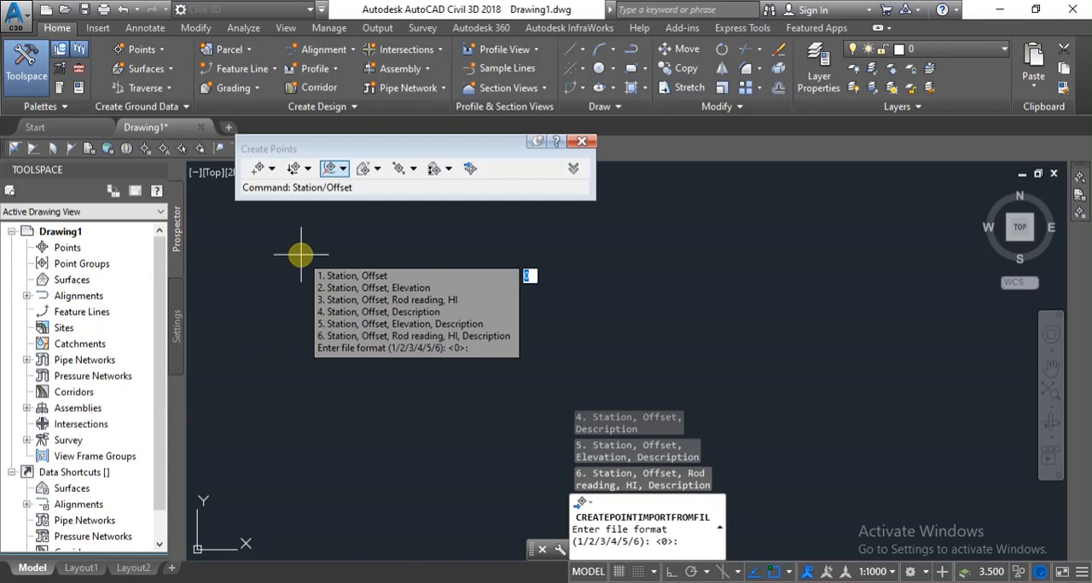
key("Return")
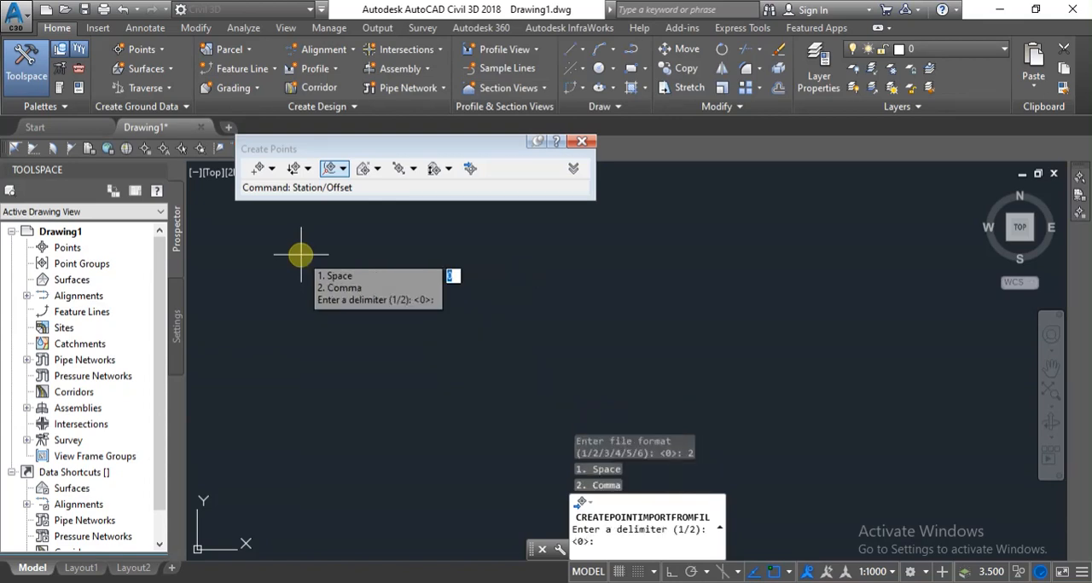
type("2")
key("Return")
key("Return")
key("Return")
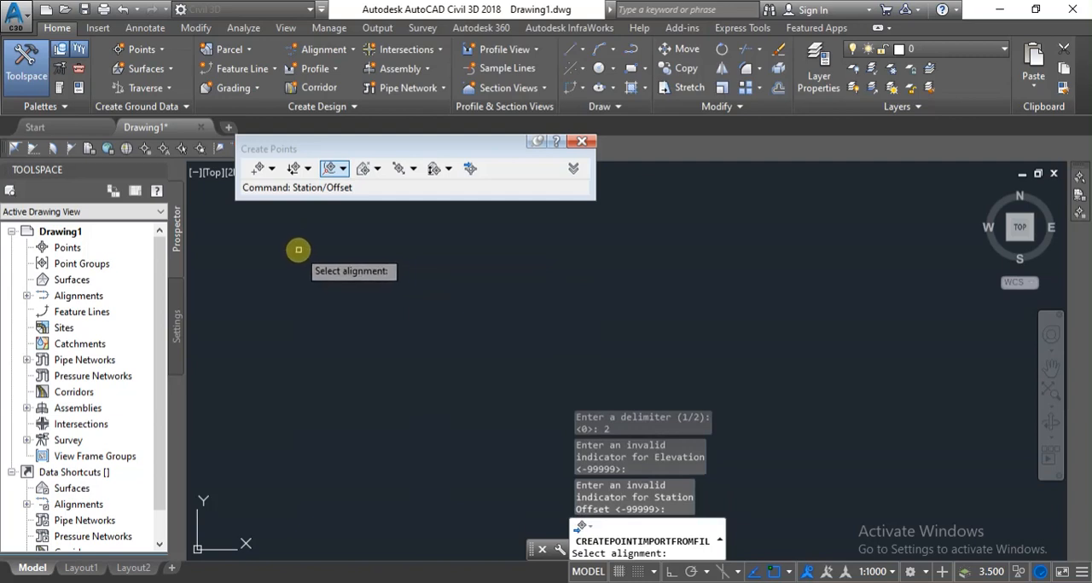
left_click(580, 142)
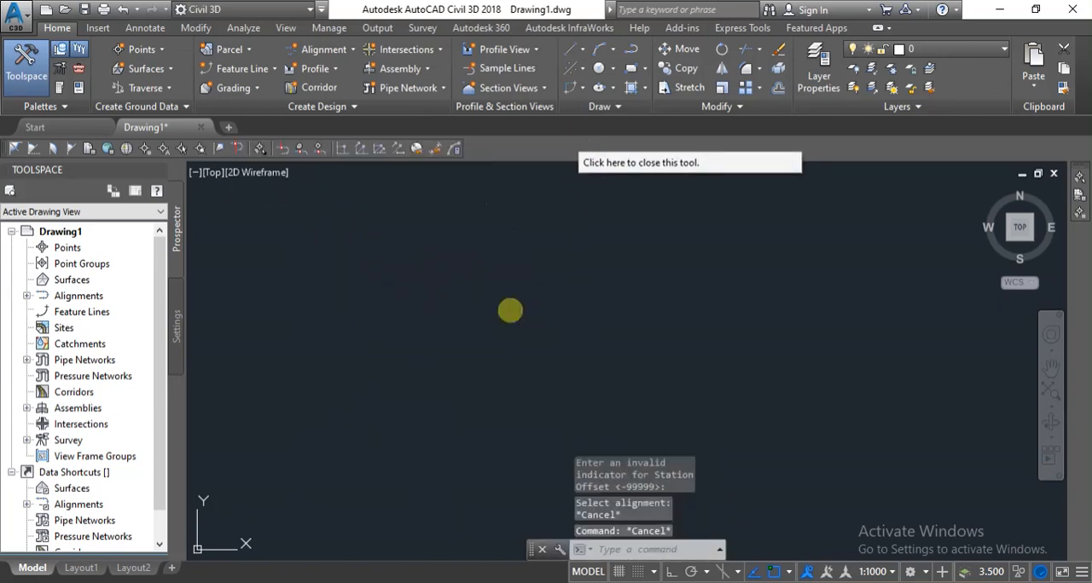
Add a "Create Alignment" item below "Export Data Excel to Text file" in the checklist note and return to the drawing.
mouse_move(559, 581)
left_click(546, 533)
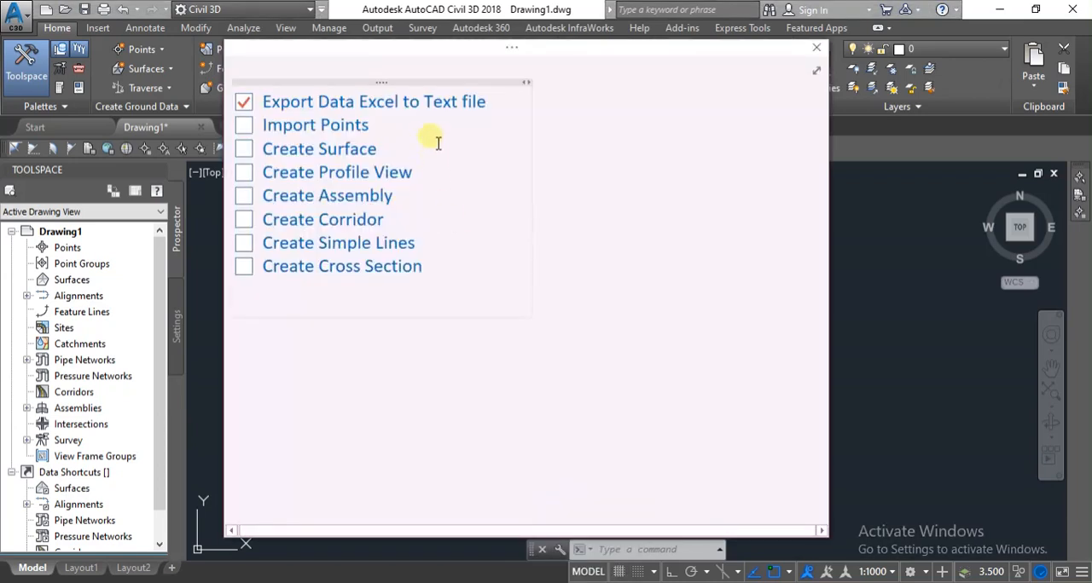
left_click(517, 110)
key("Return")
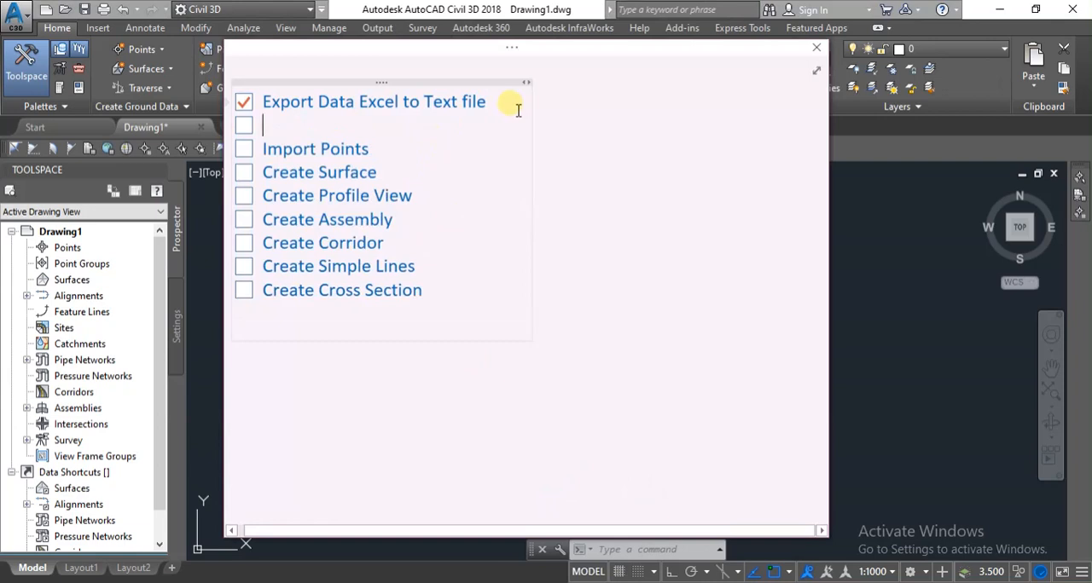
type("Create Alignment")
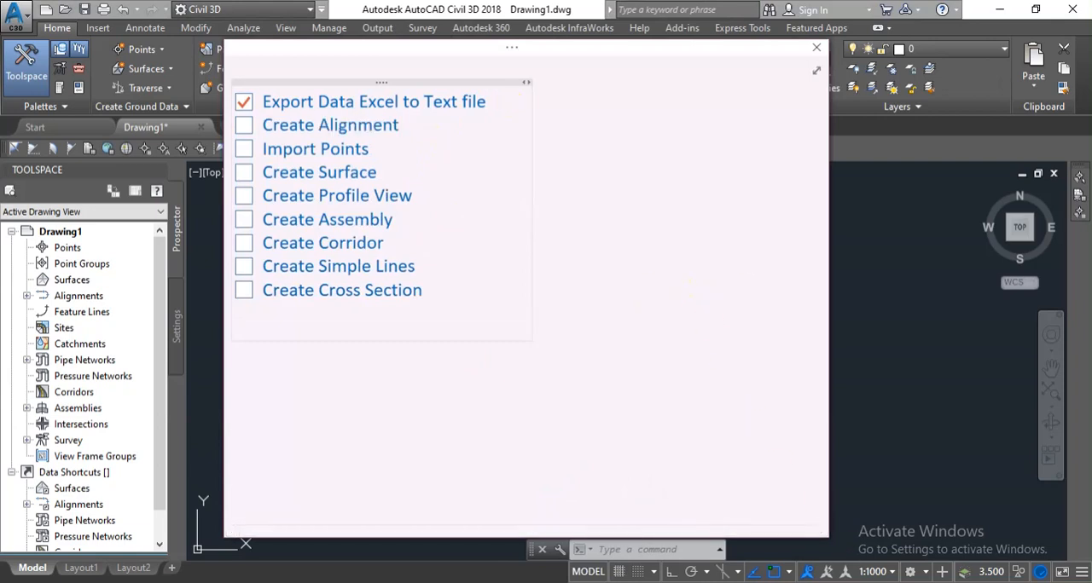
left_click(932, 582)
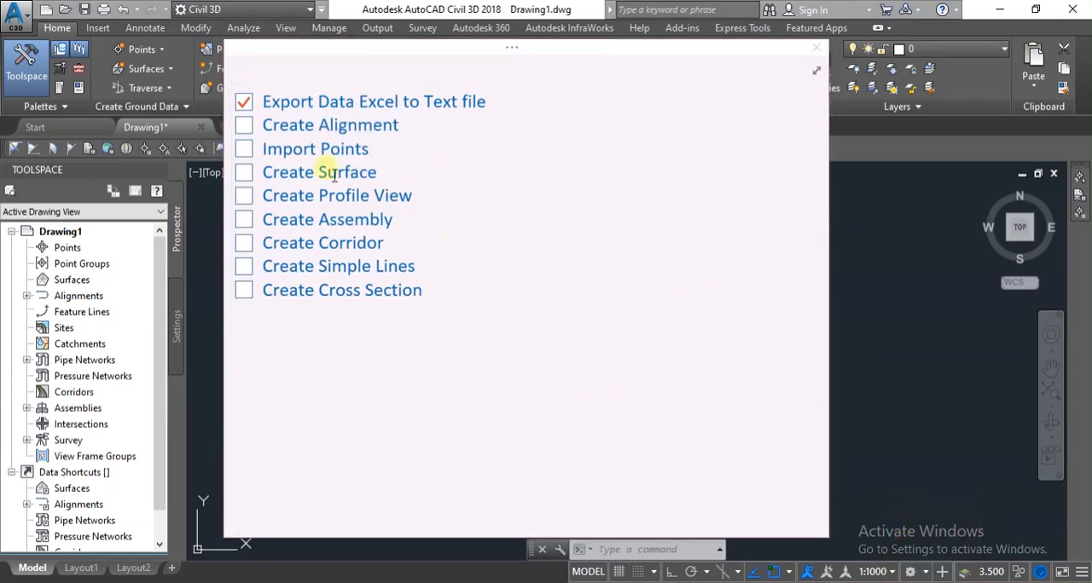
left_click(896, 247)
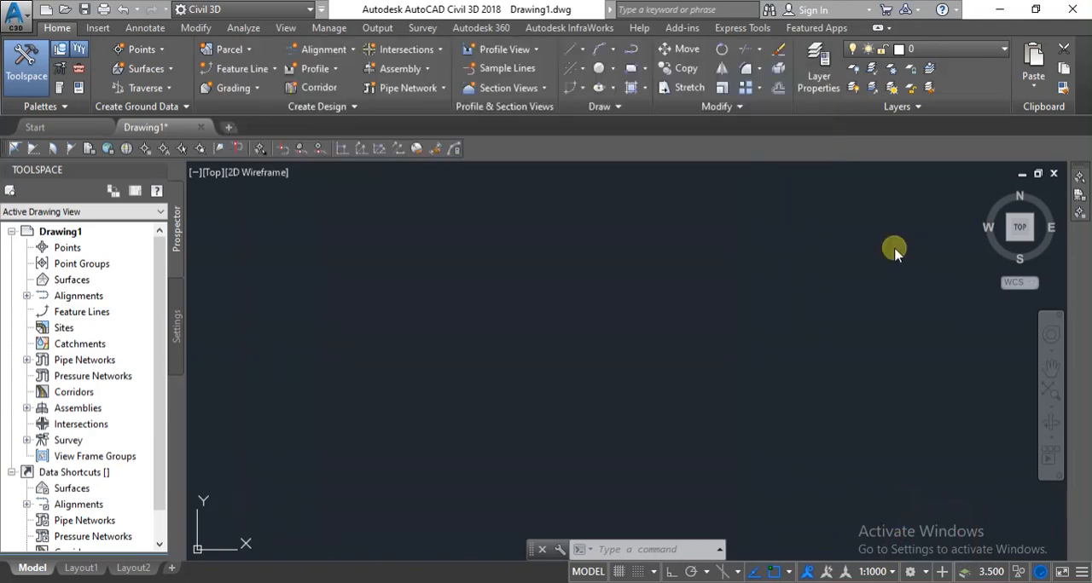
left_click(652, 582)
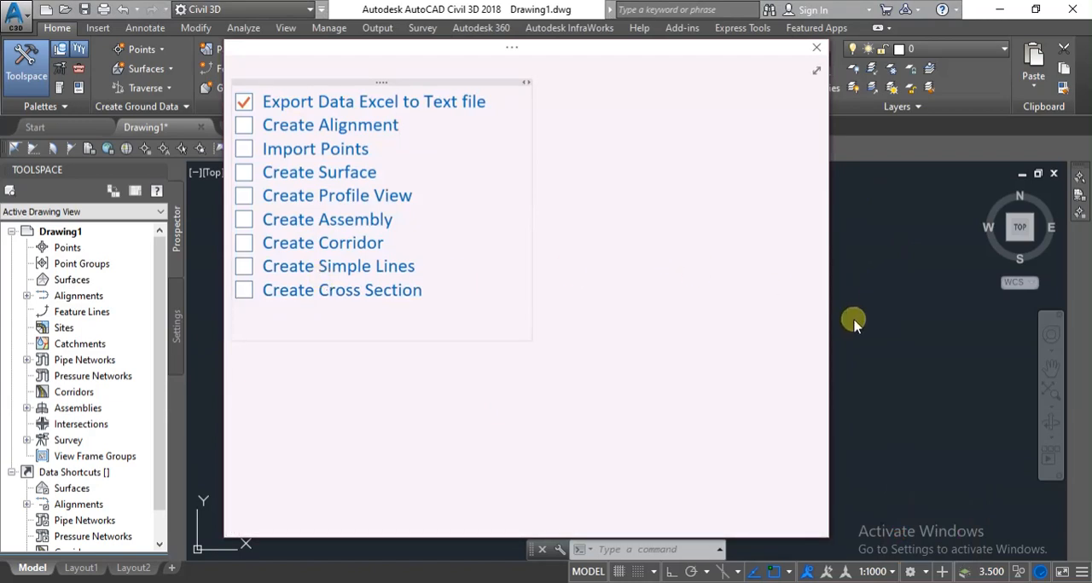
left_click(923, 322)
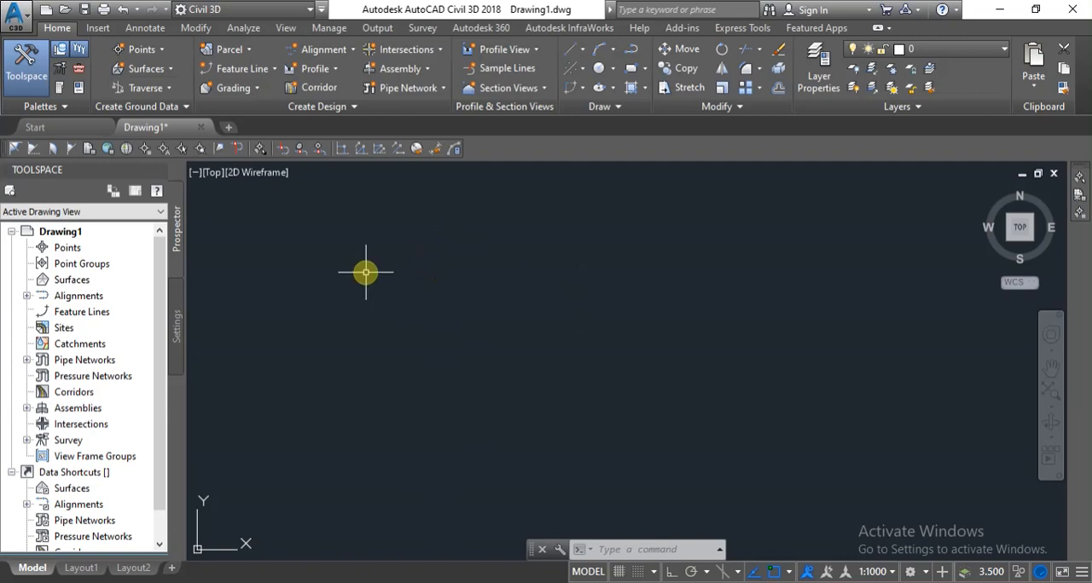
Start a centerline alignment layout named My Alignment, using the Existing alignment style and the All Labels label set.
left_click(341, 51)
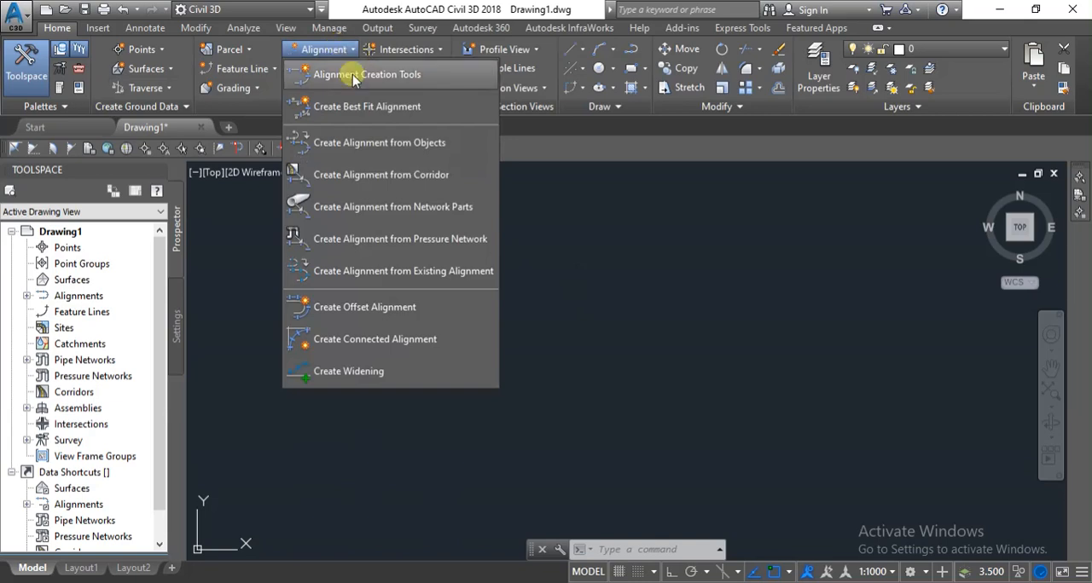
left_click(354, 75)
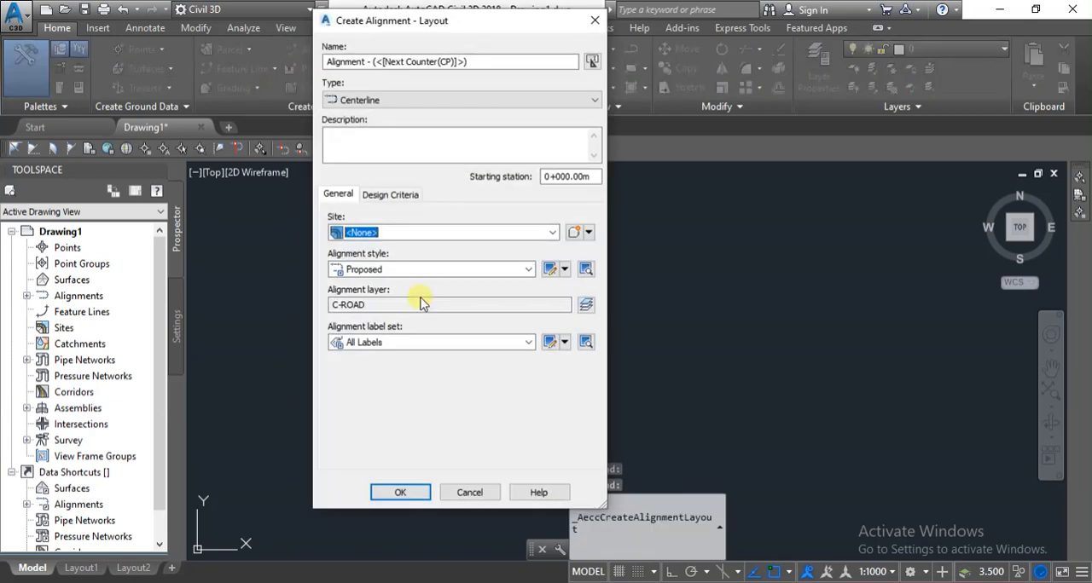
left_click_drag(498, 65, 210, 49)
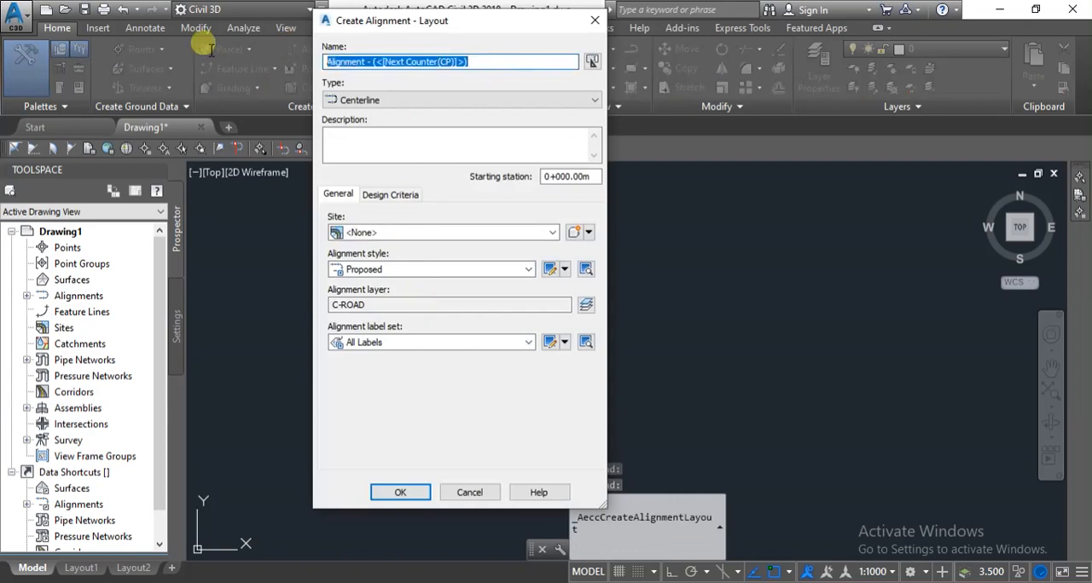
type("My Alignment")
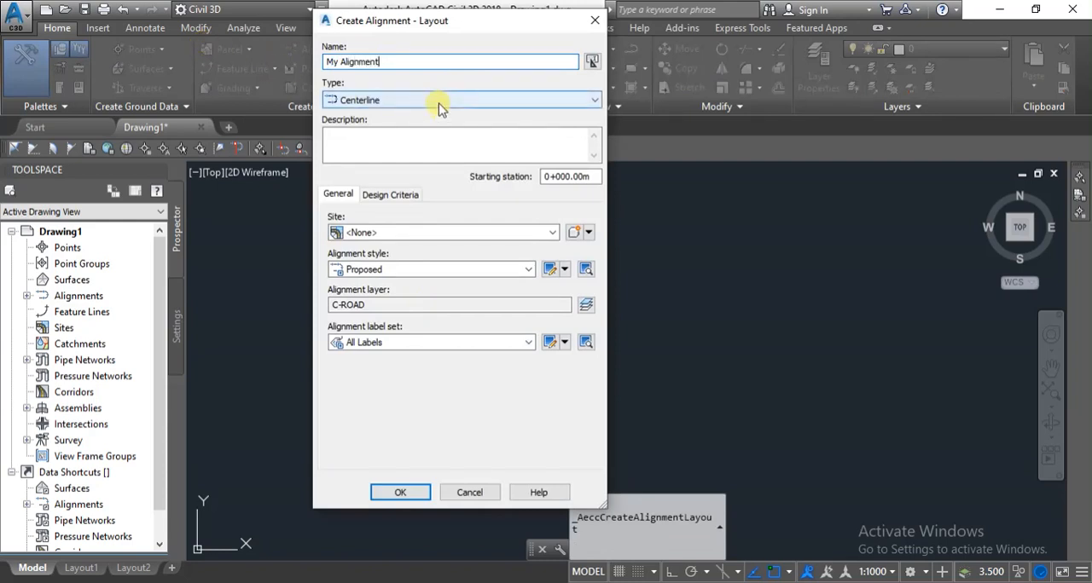
left_click(463, 271)
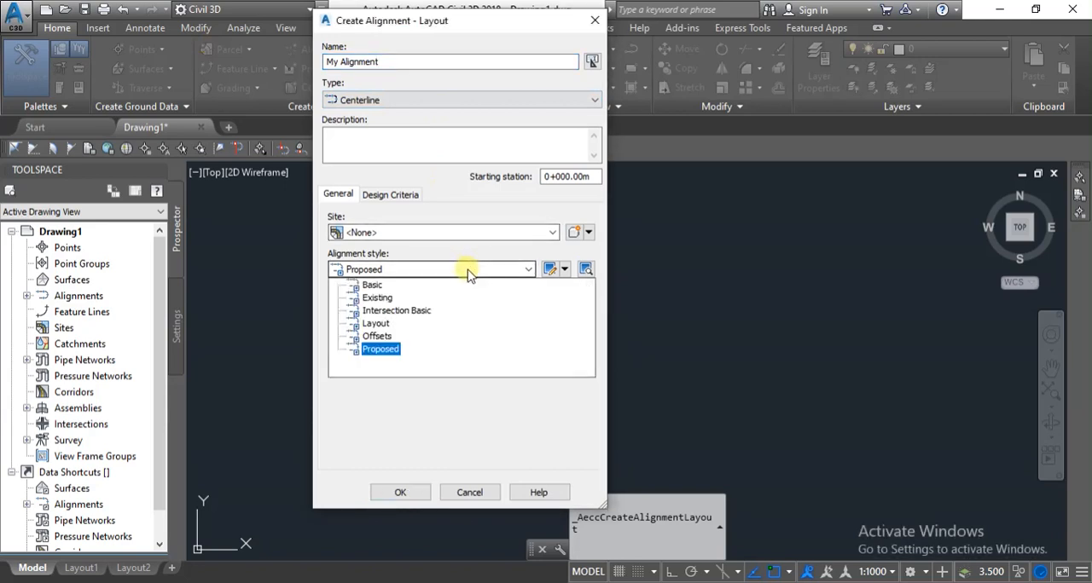
left_click(367, 298)
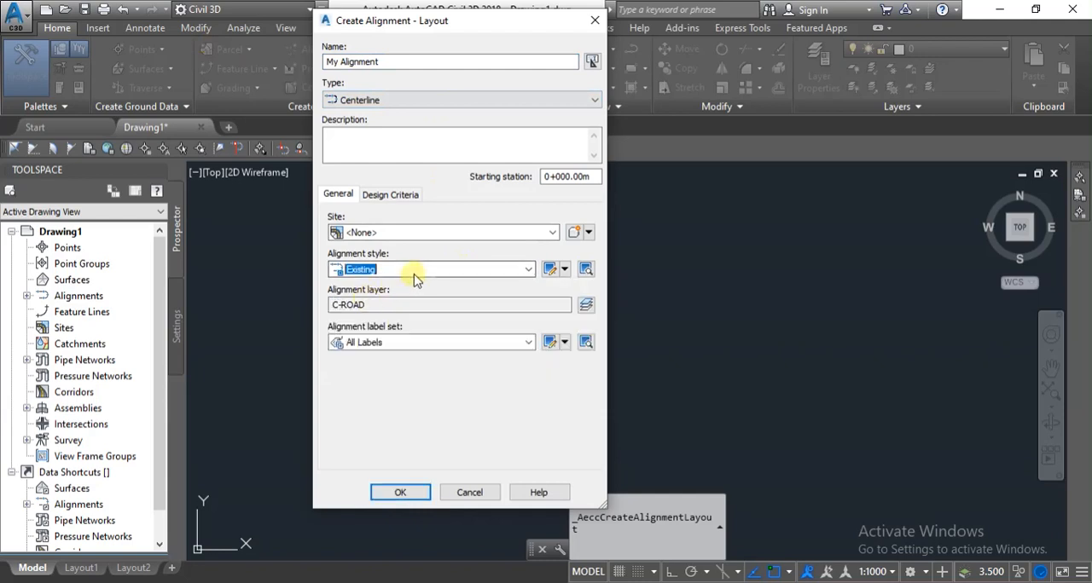
left_click(435, 343)
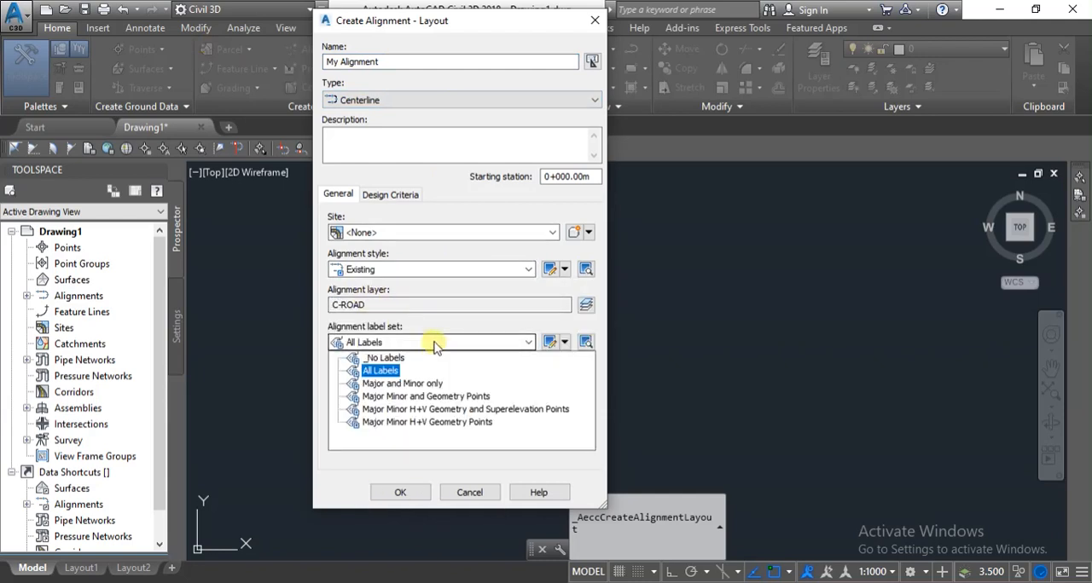
left_click(433, 345)
left_click(403, 345)
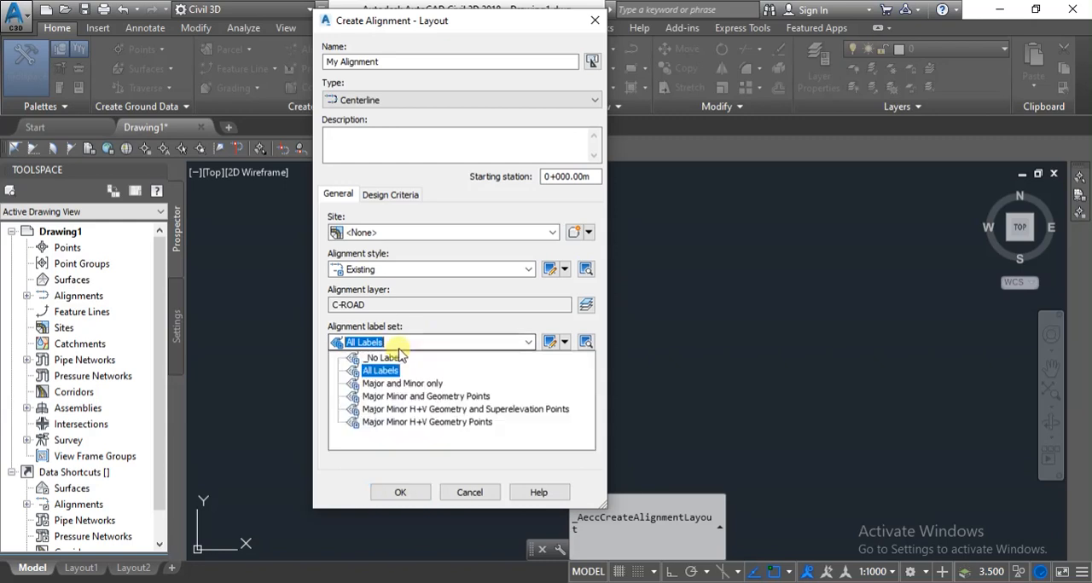
left_click(410, 343)
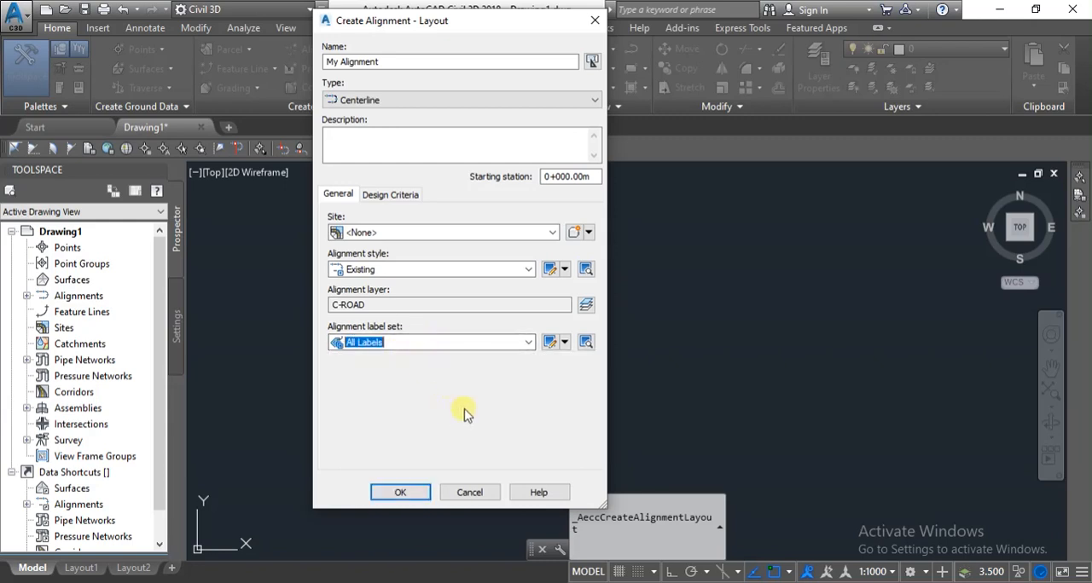
left_click_drag(482, 19, 507, 16)
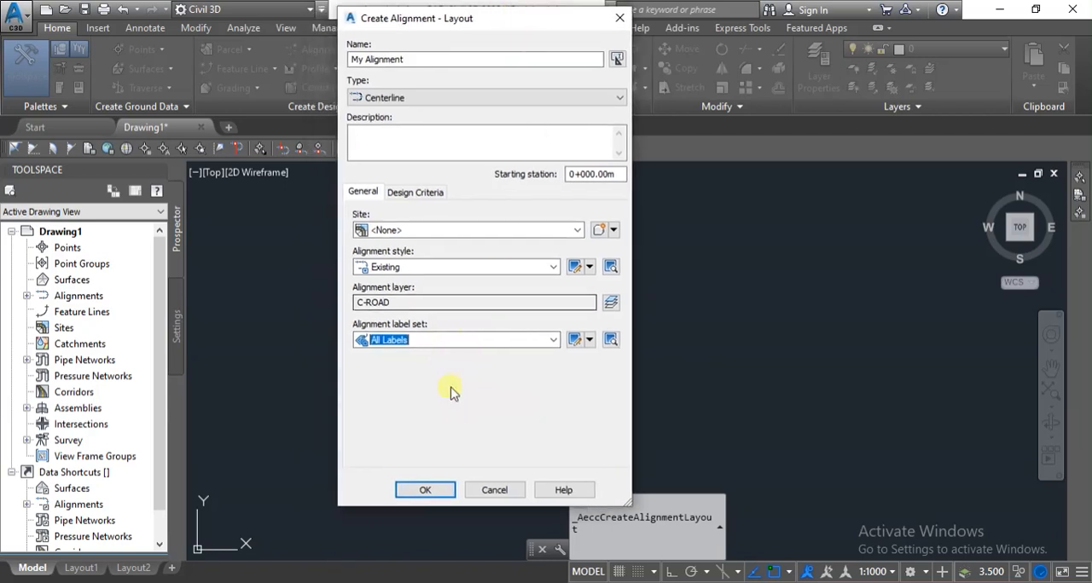
left_click(423, 492)
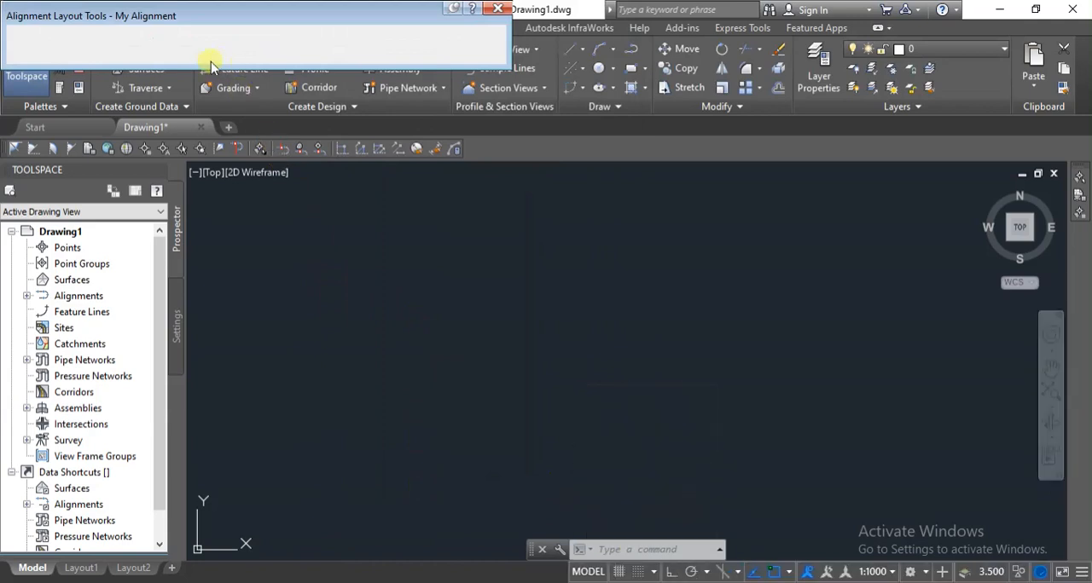
Draw My Alignment as a two-point fixed line running horizontally from west to east, with Ortho turned on.
left_click_drag(252, 15, 263, 57)
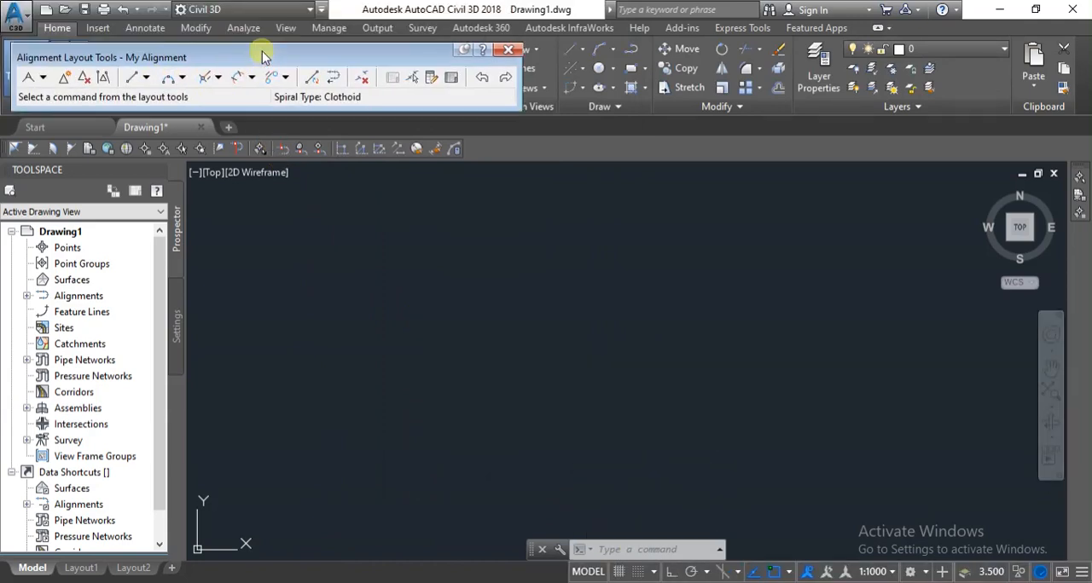
left_click(133, 79)
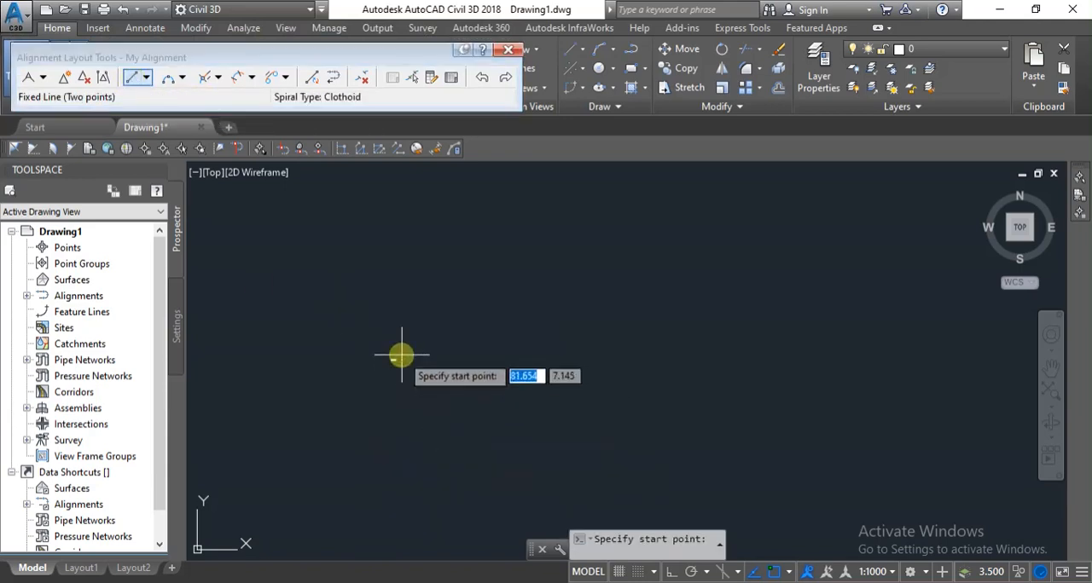
left_click(352, 271)
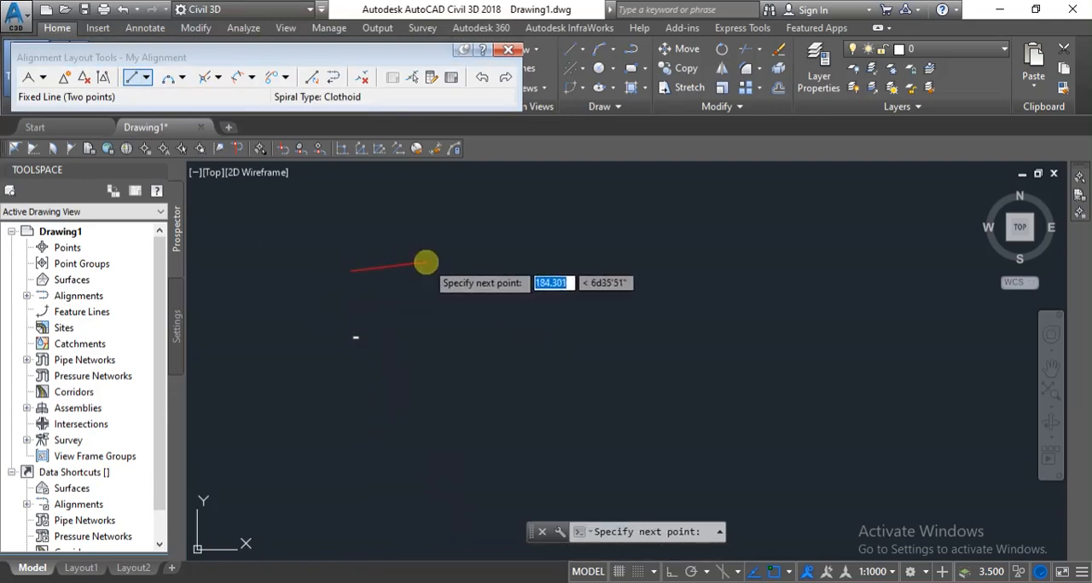
key("F8")
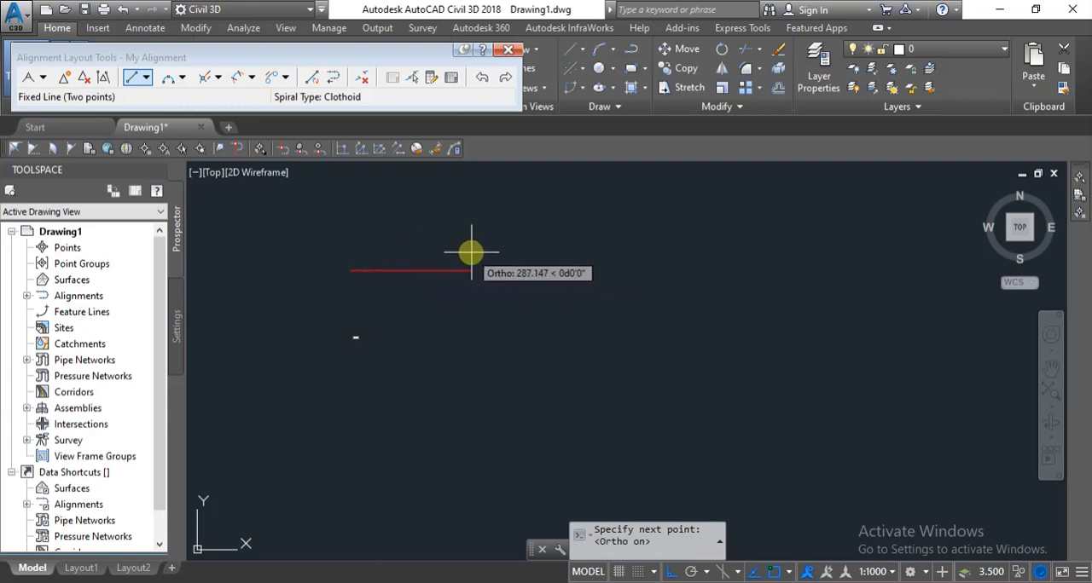
left_click(558, 261)
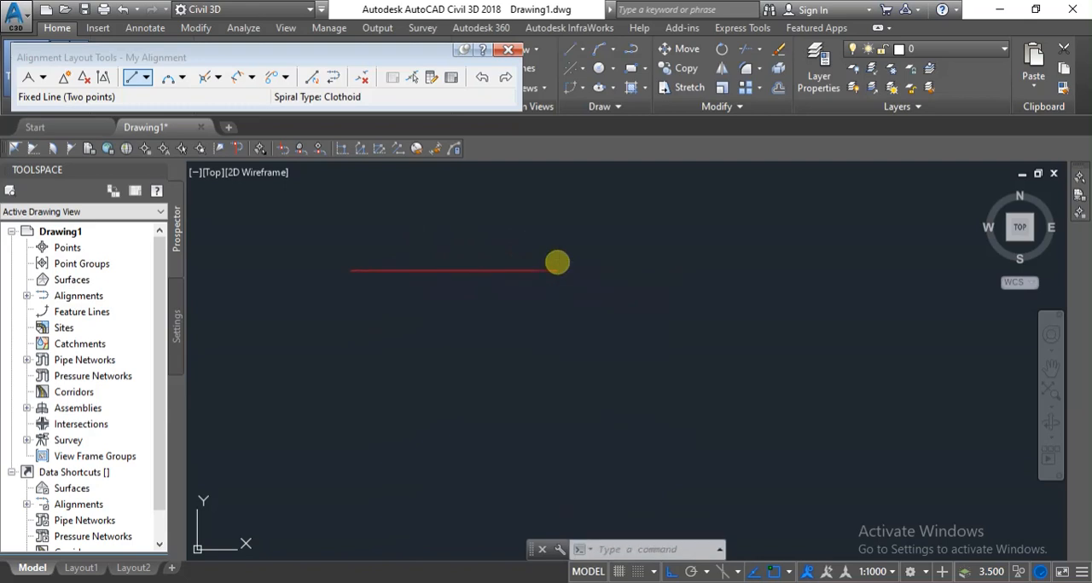
scroll(349, 268, "up", 5)
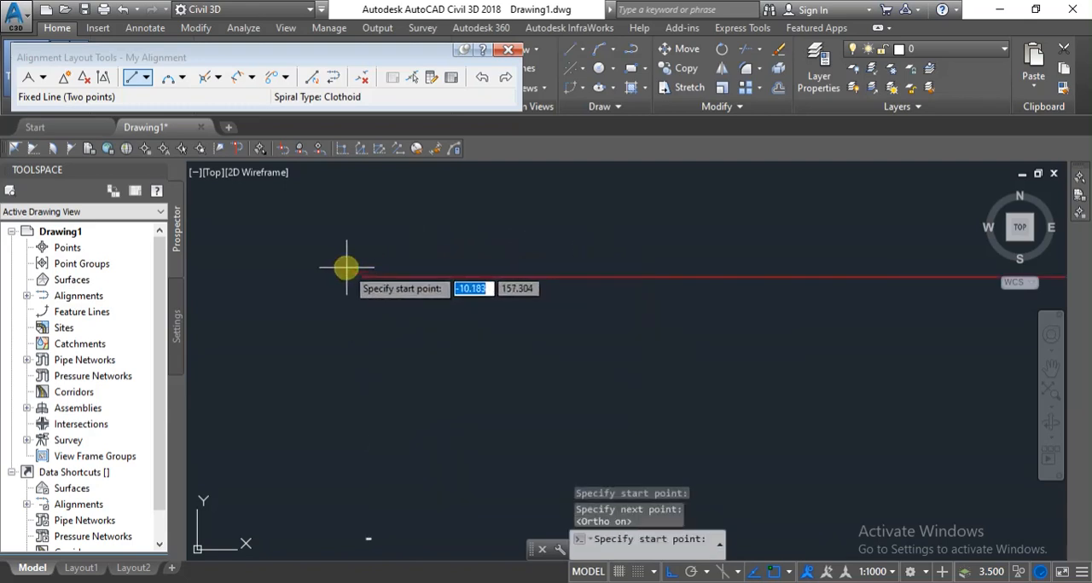
key("Escape")
scroll(347, 268, "down", 5)
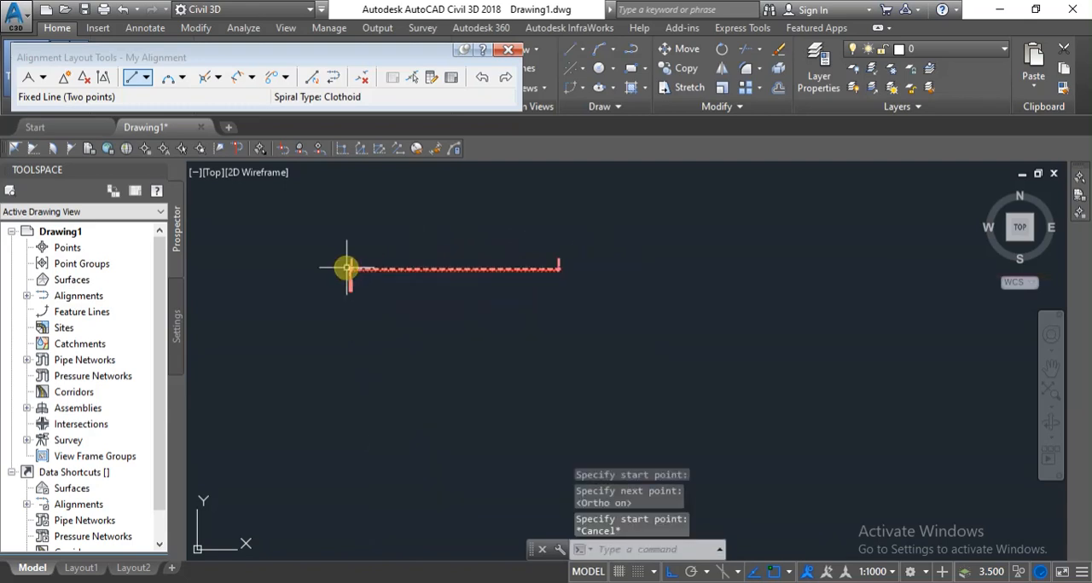
scroll(358, 293, "down", 6)
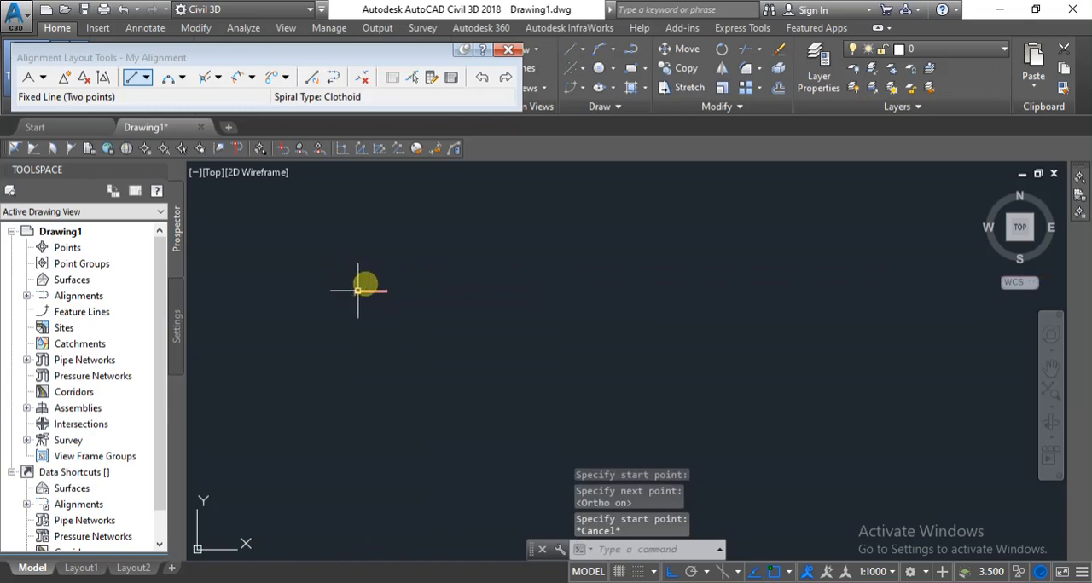
scroll(358, 300, "up", 6)
scroll(332, 299, "up", 6)
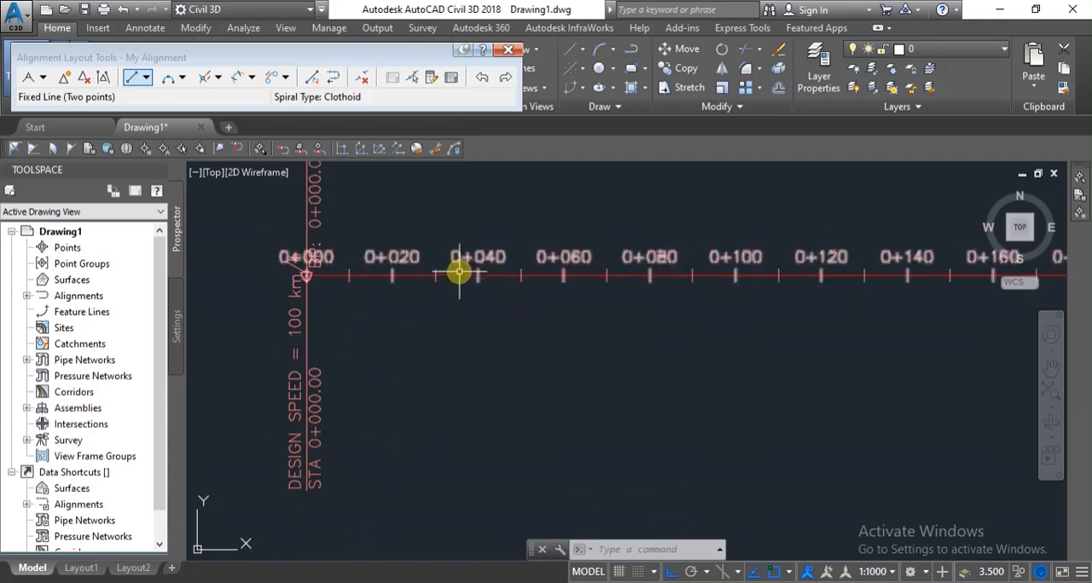
mouse_move(459, 273)
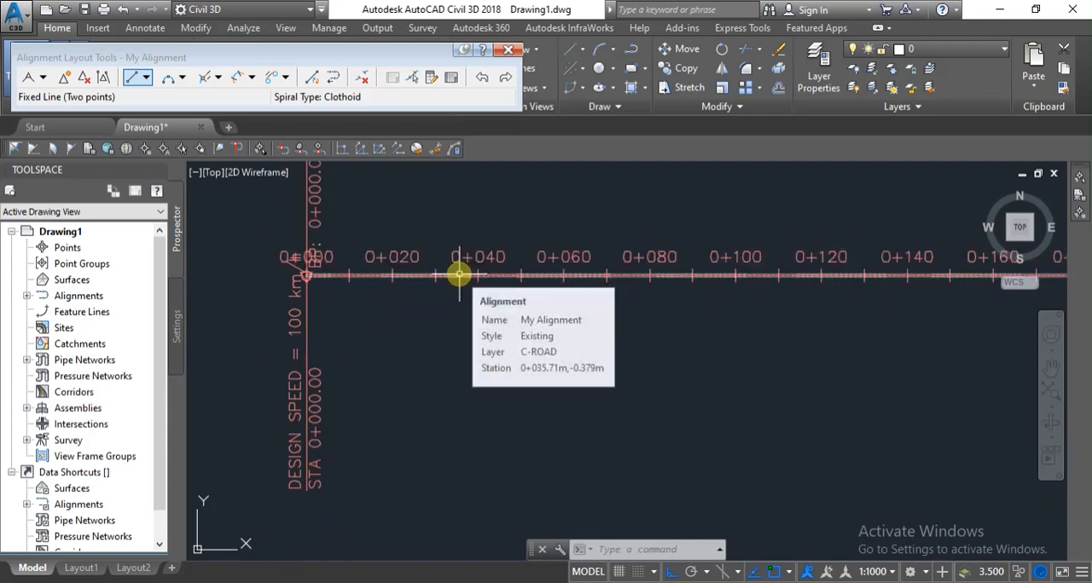
Close the alignment layout tools and set the reference point station of My Alignment to 640+400.
left_click(506, 48)
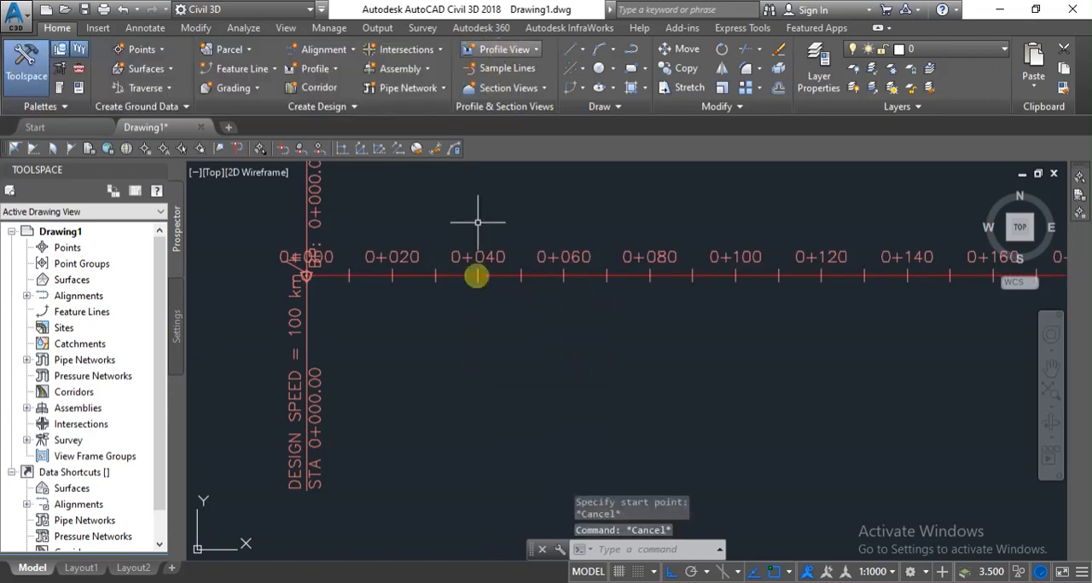
key("Escape")
left_click(459, 276)
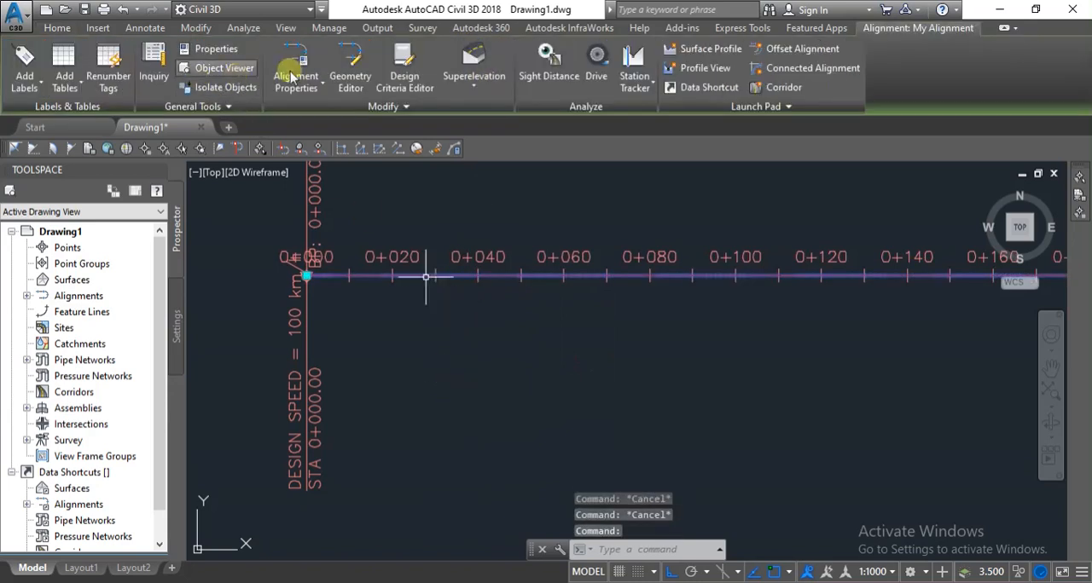
left_click(293, 77)
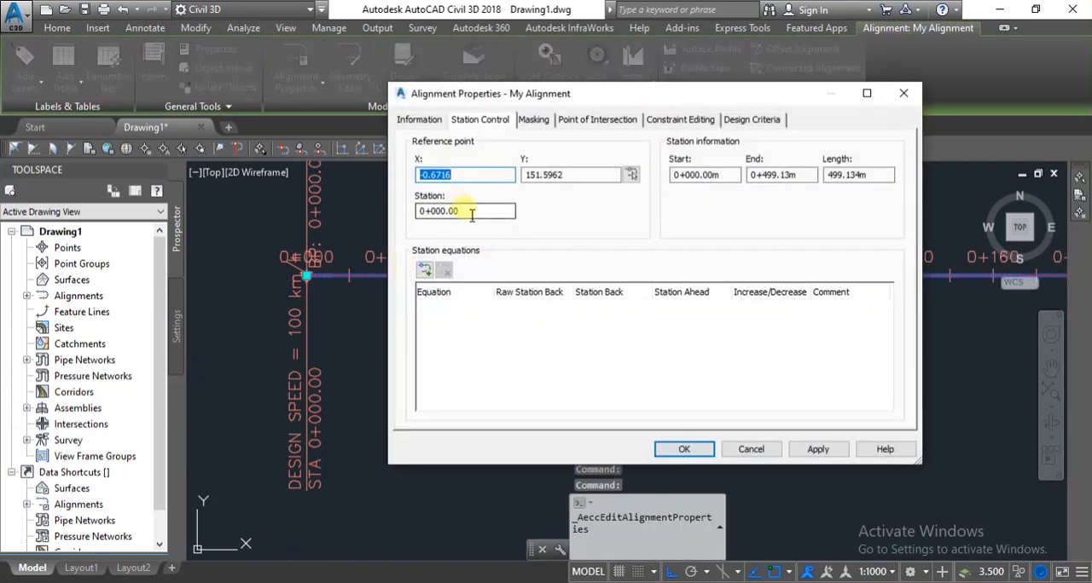
left_click(471, 215)
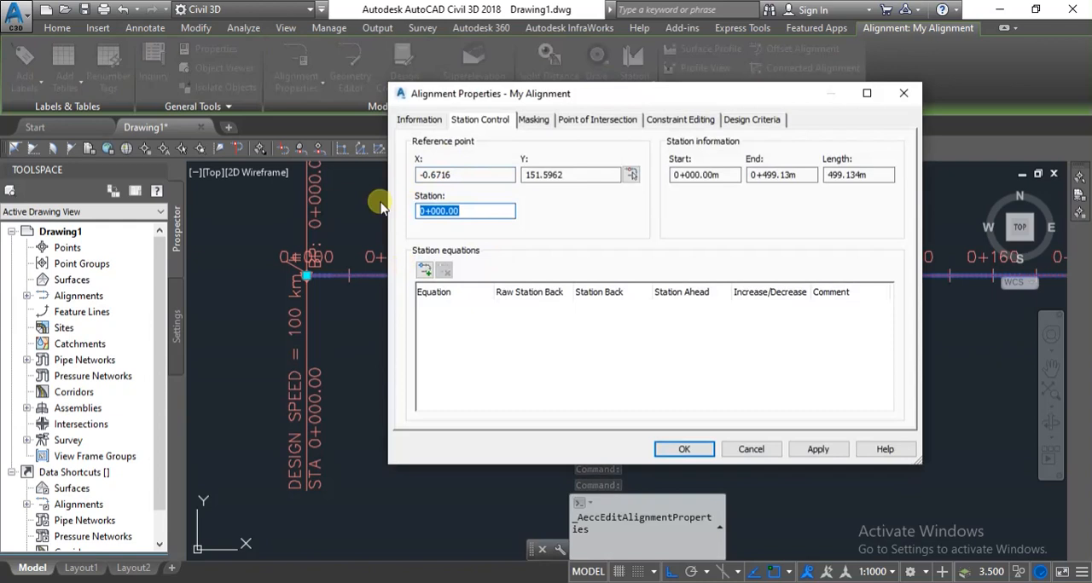
type("64")
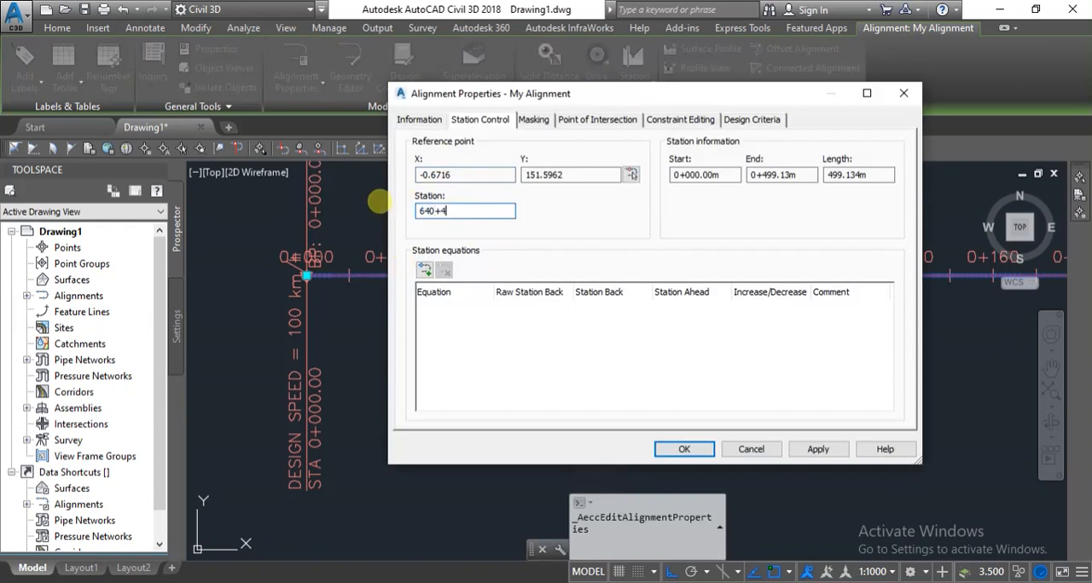
left_click(622, 351)
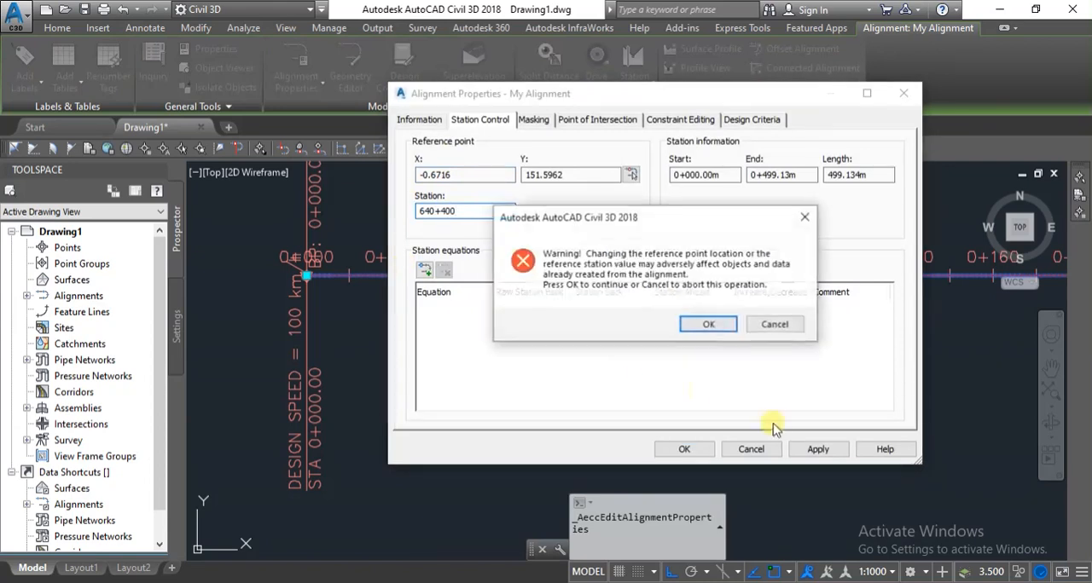
left_click(719, 326)
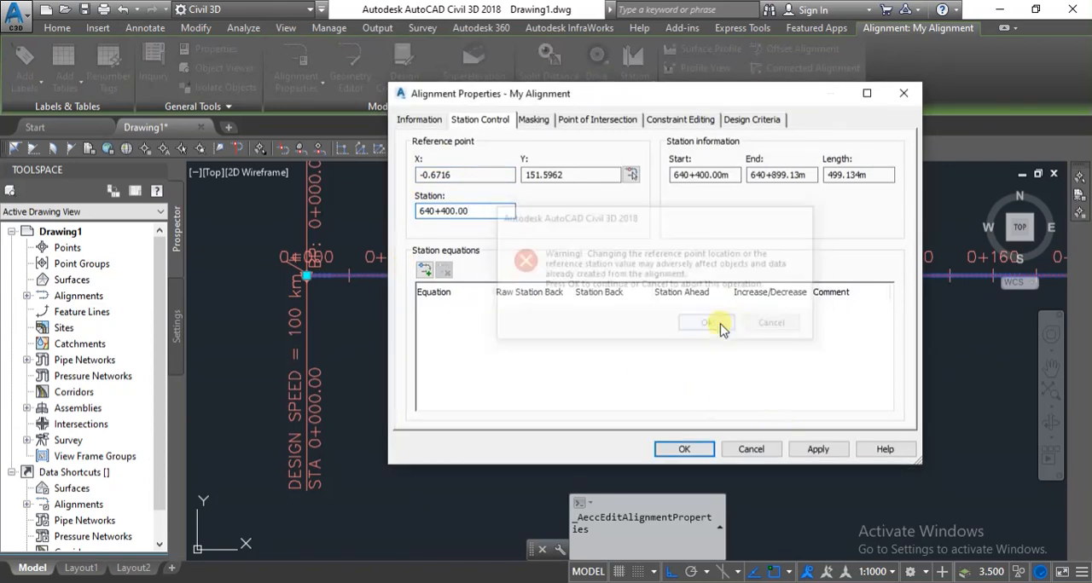
left_click(799, 451)
left_click(687, 448)
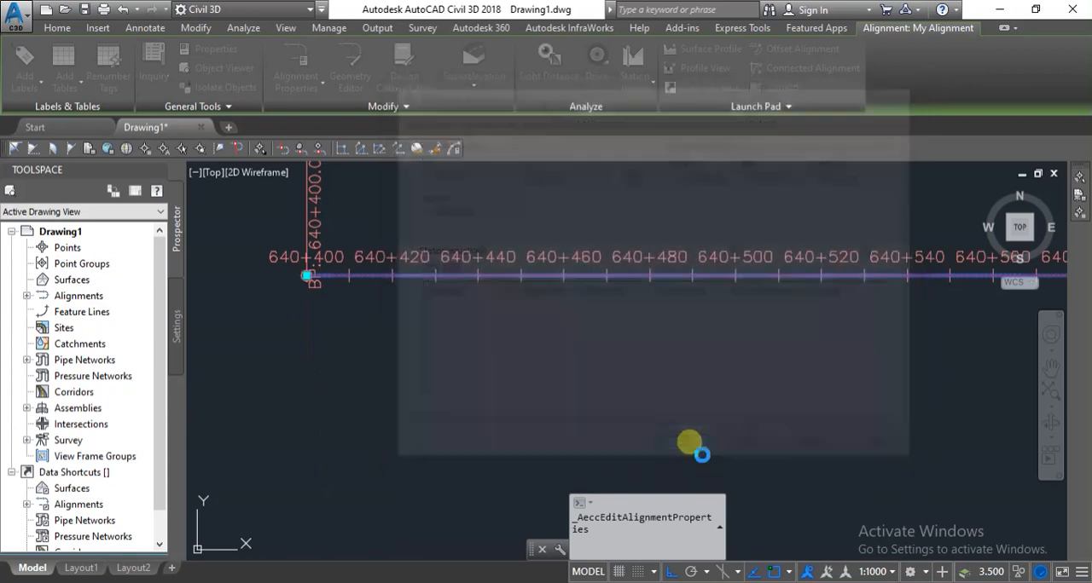
Check the end station of My Alignment in the drawing and the last station listed in the FRL workbook in Excel.
scroll(341, 297, "down", 5)
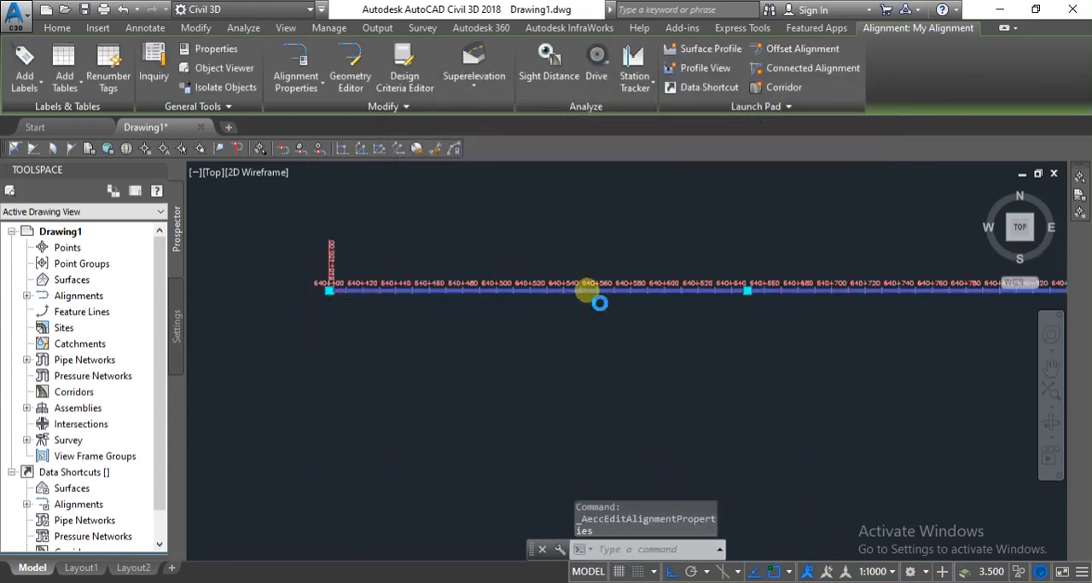
scroll(580, 294, "up", 3)
scroll(580, 298, "down", 5)
scroll(816, 299, "up", 5)
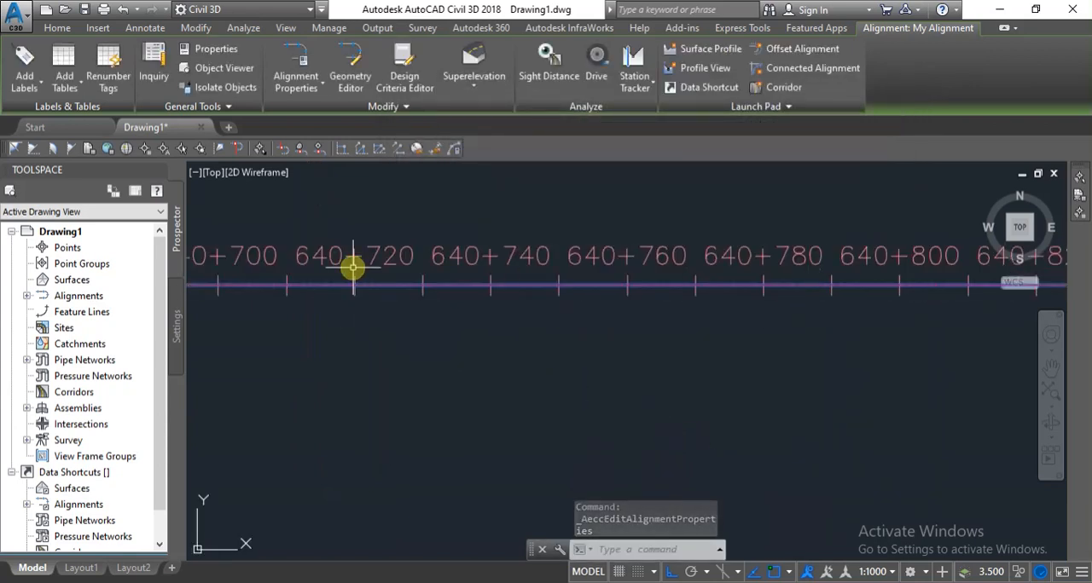
scroll(359, 263, "down", 2)
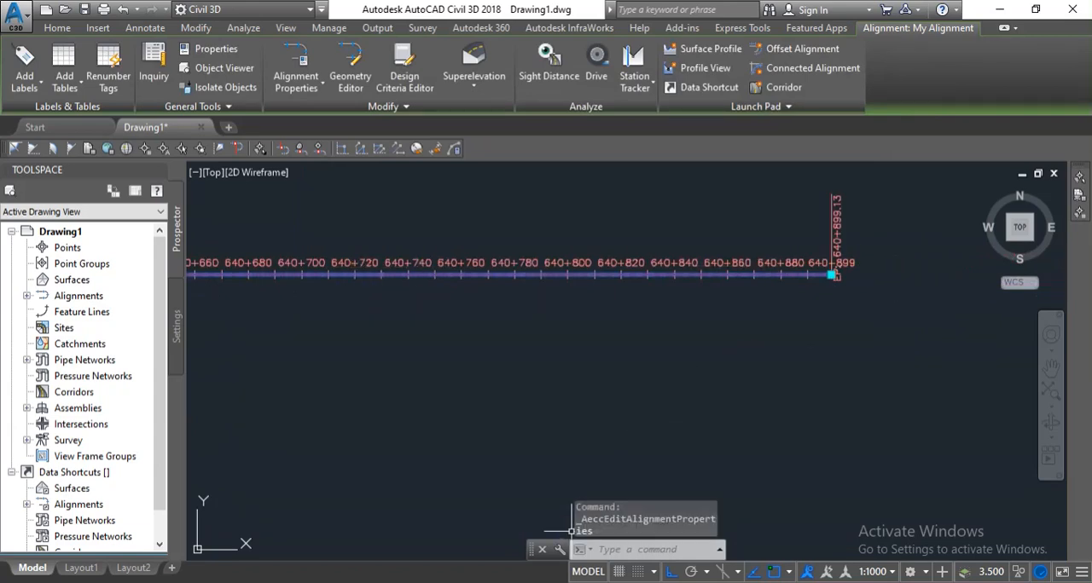
mouse_move(401, 518)
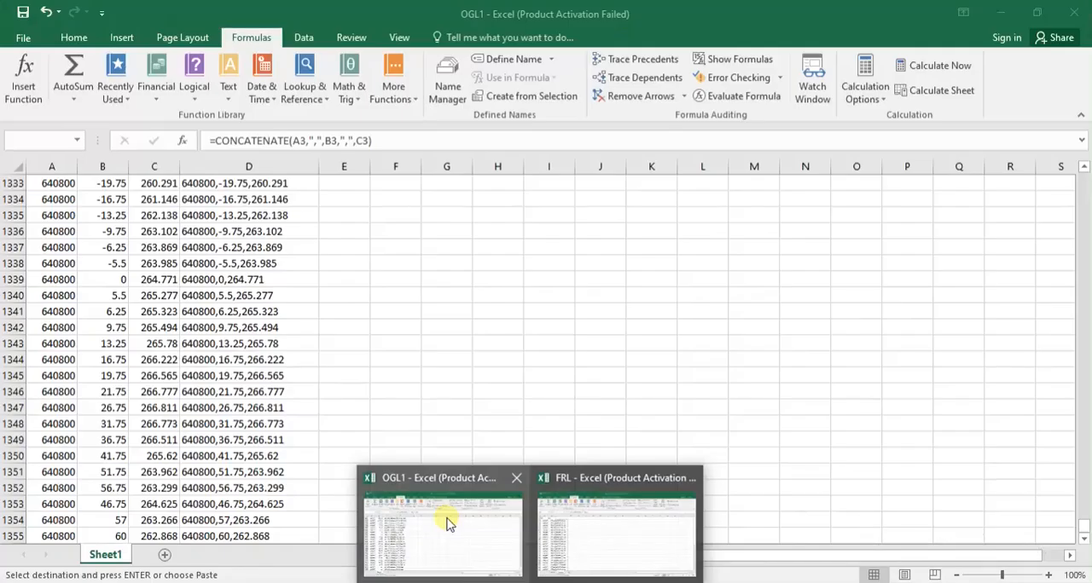
left_click(610, 533)
scroll(341, 358, "down", 11)
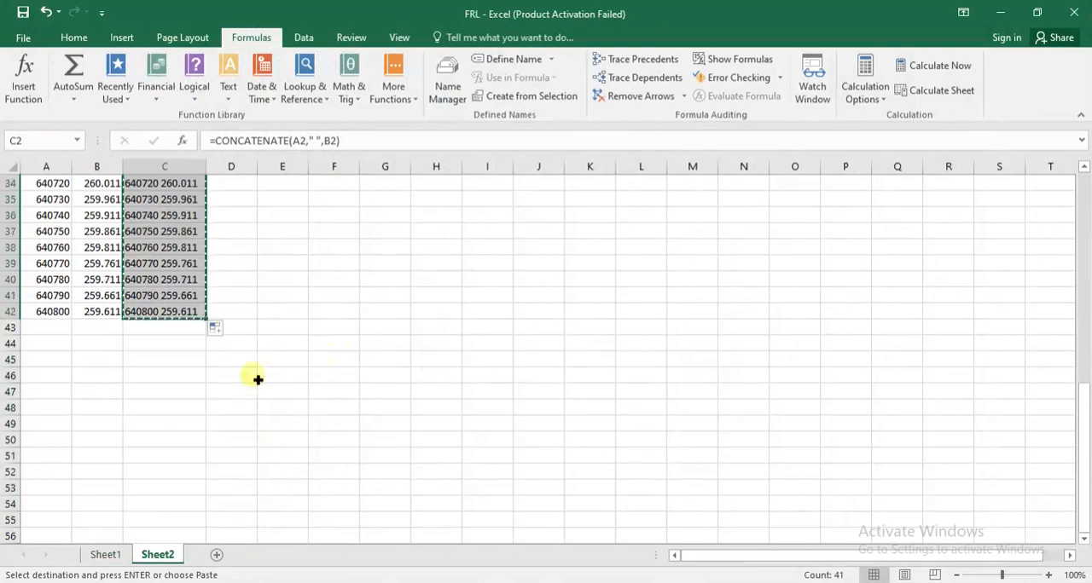
Close the FRL and OGL1 workbooks without saving changes and return to the Civil 3D drawing.
left_click(1073, 12)
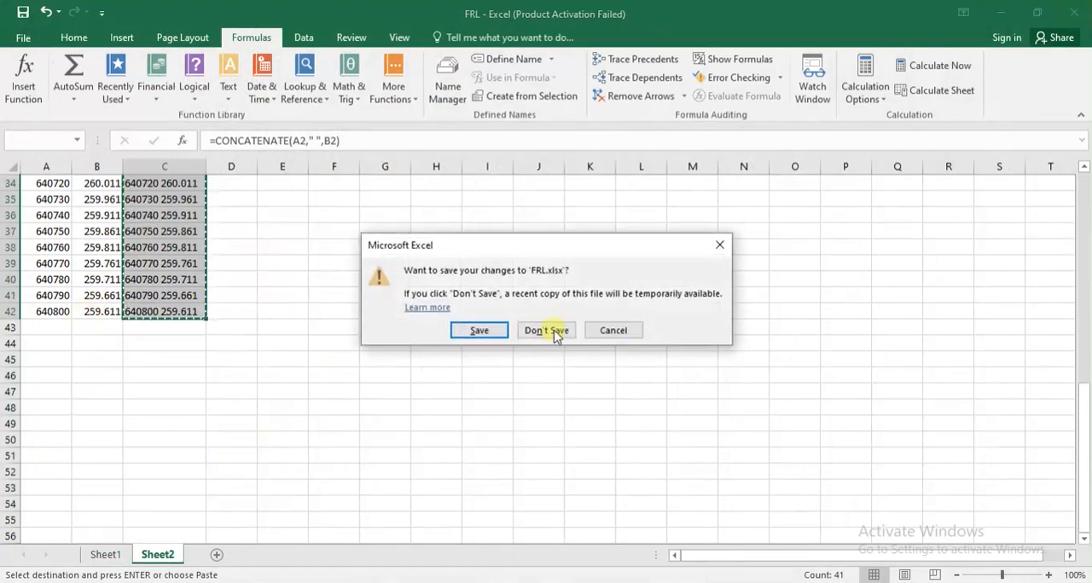
left_click(554, 331)
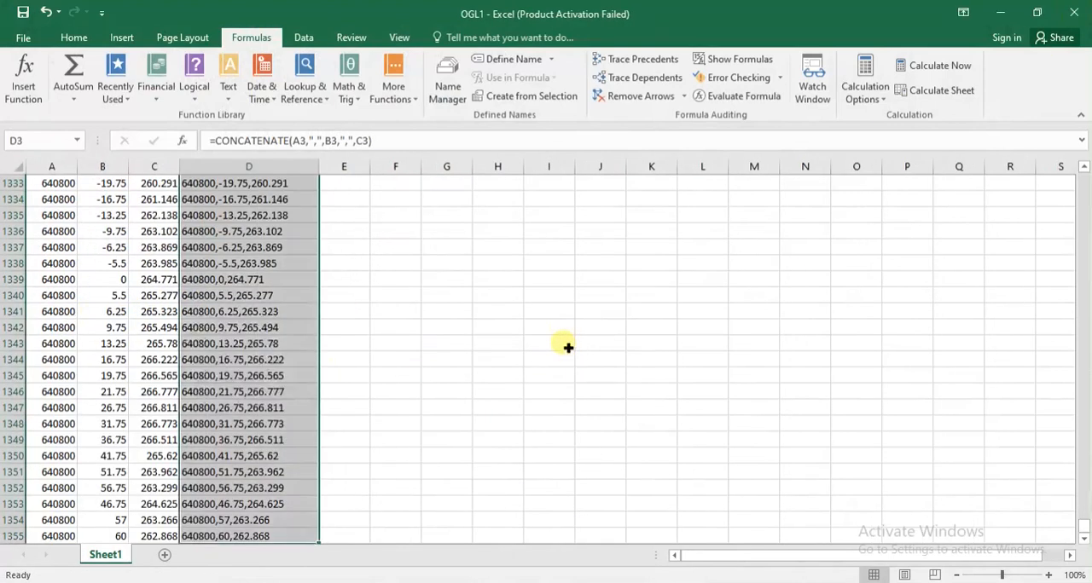
left_click(1074, 12)
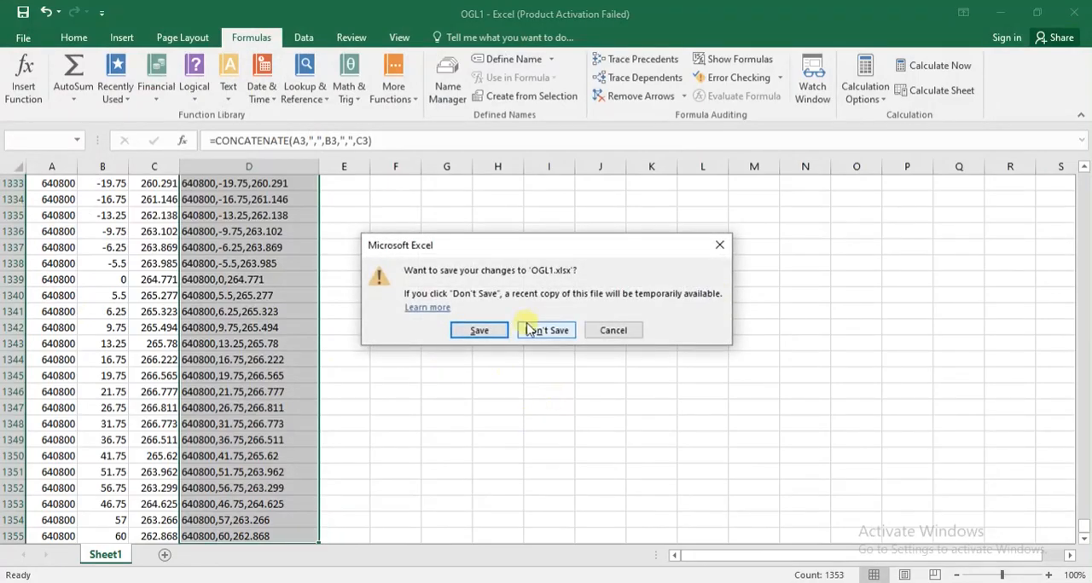
left_click(530, 327)
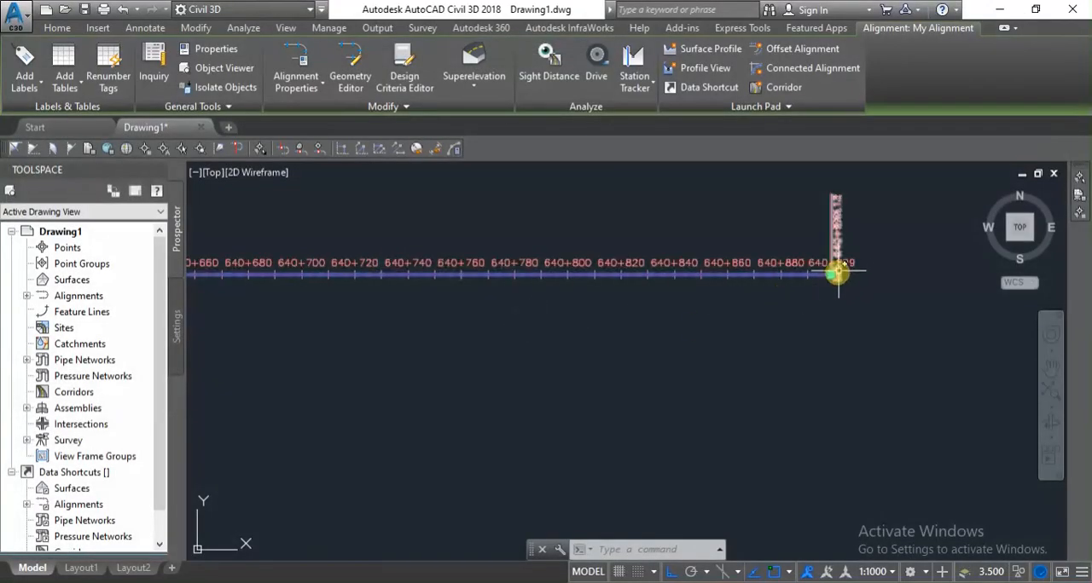
Shorten My Alignment by stretching its east end point back to station 640+800, and deselect it.
scroll(833, 275, "up", 3)
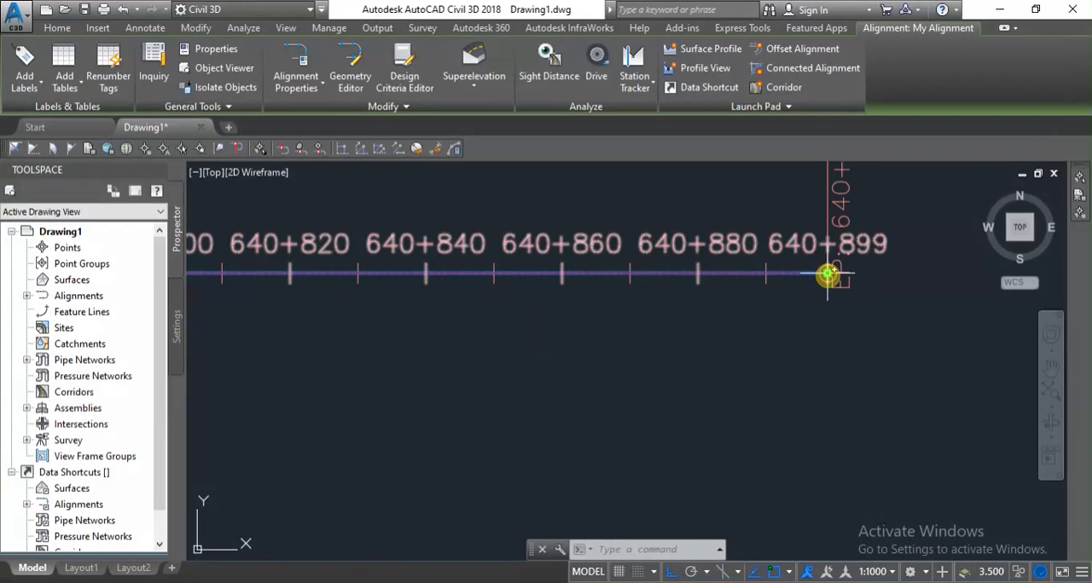
left_click(827, 275)
scroll(810, 317, "down", 2)
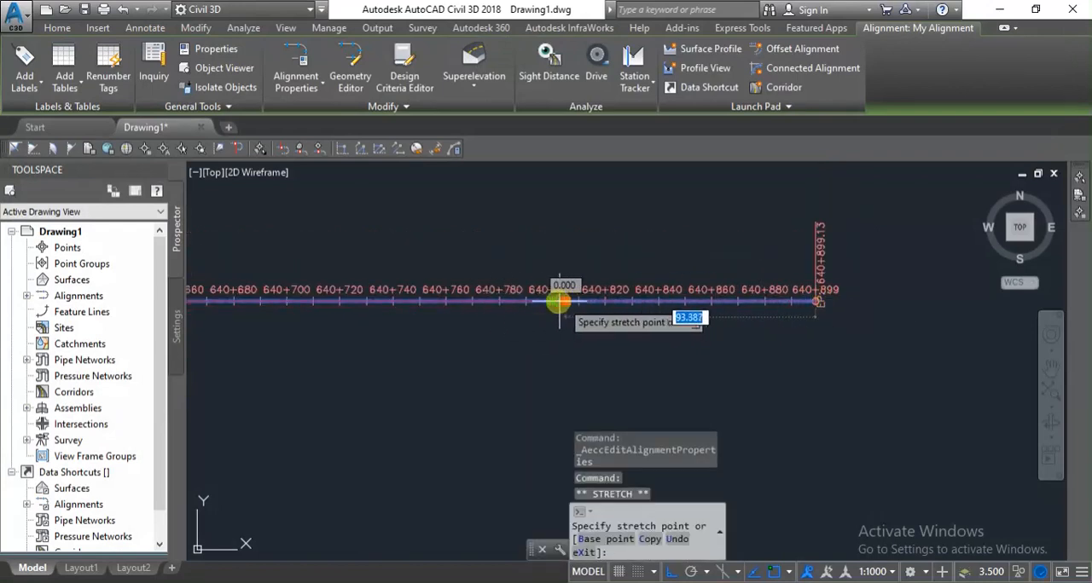
scroll(559, 302, "up", 5)
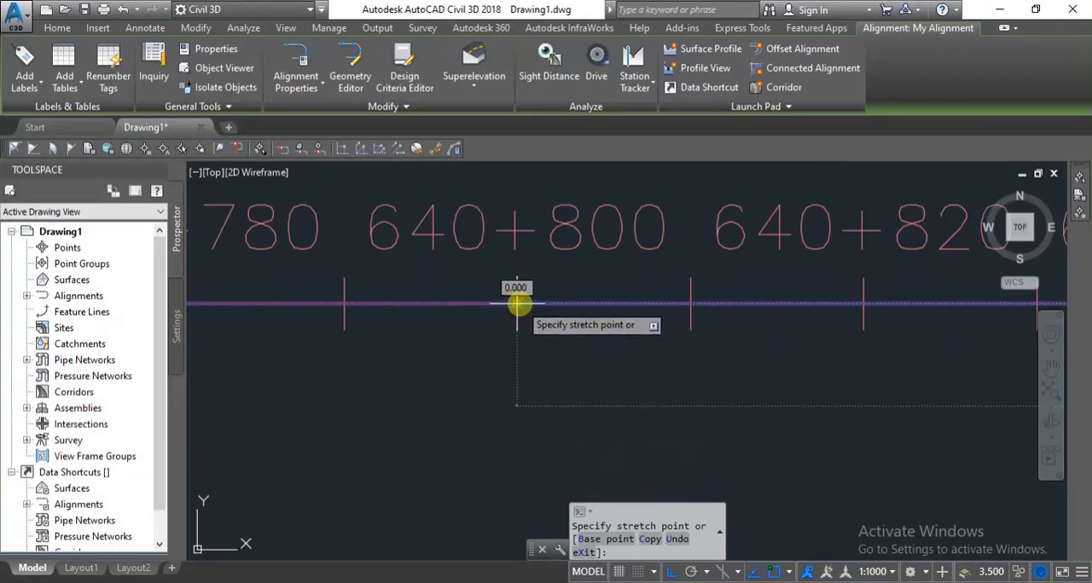
left_click(517, 303)
scroll(567, 342, "down", 4)
scroll(581, 198, "up", 4)
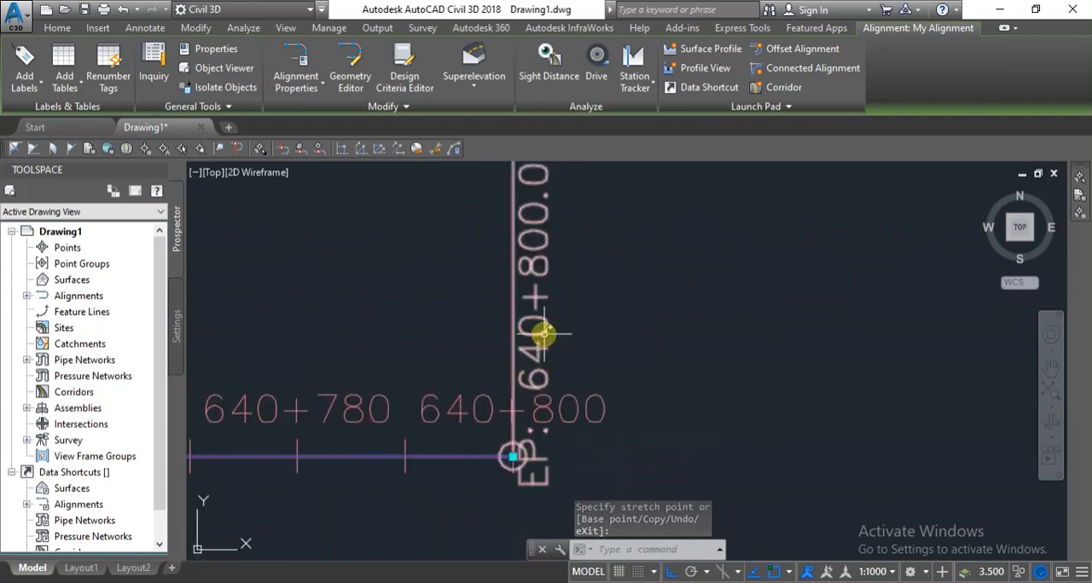
scroll(548, 329, "down", 10)
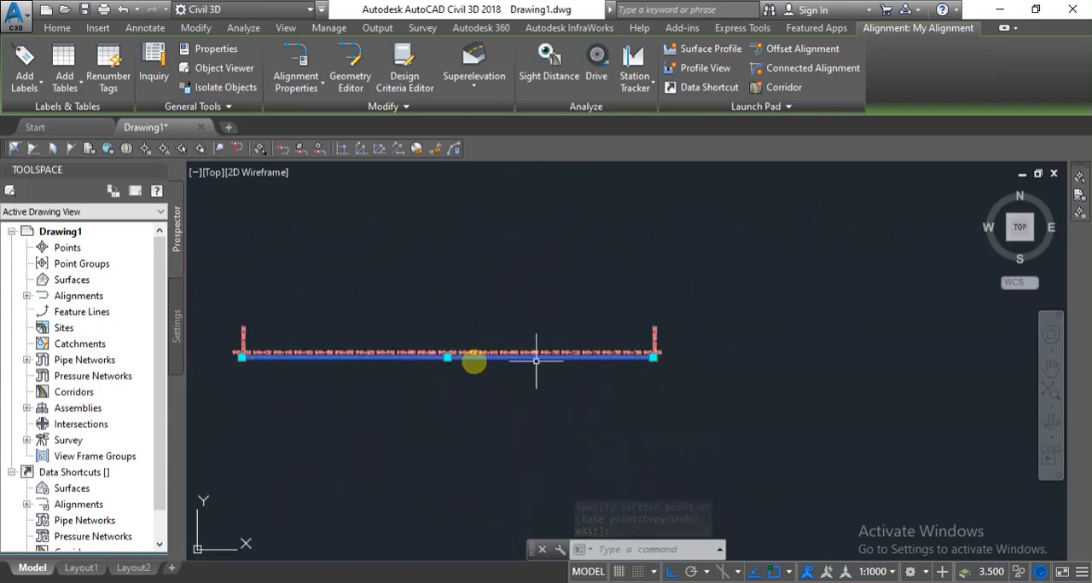
scroll(264, 345, "up", 3)
key("Escape")
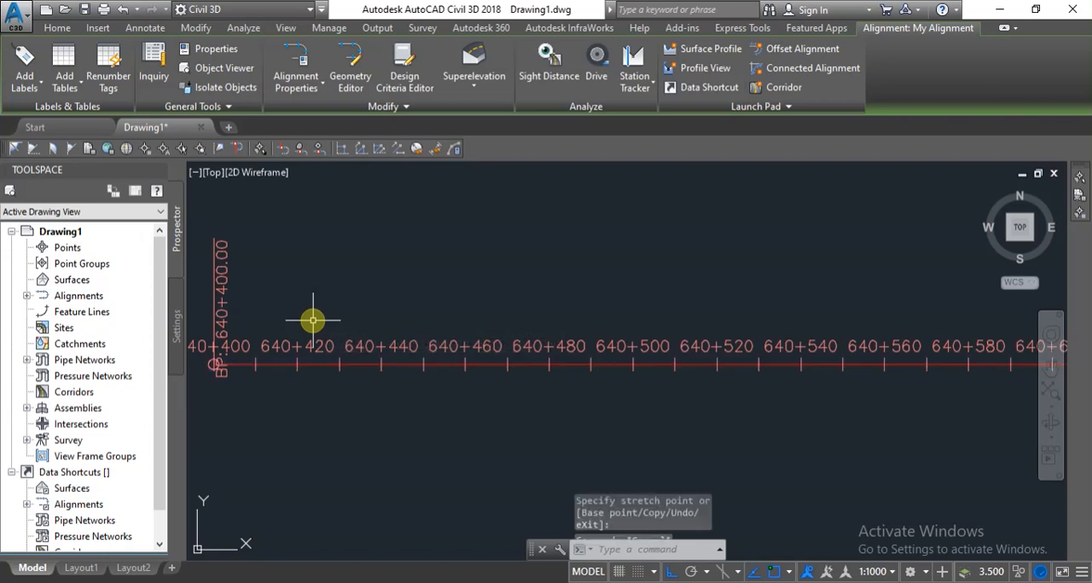
Tick "Create Alignment" in the checklist note and return to the drawing.
key("alt+Tab")
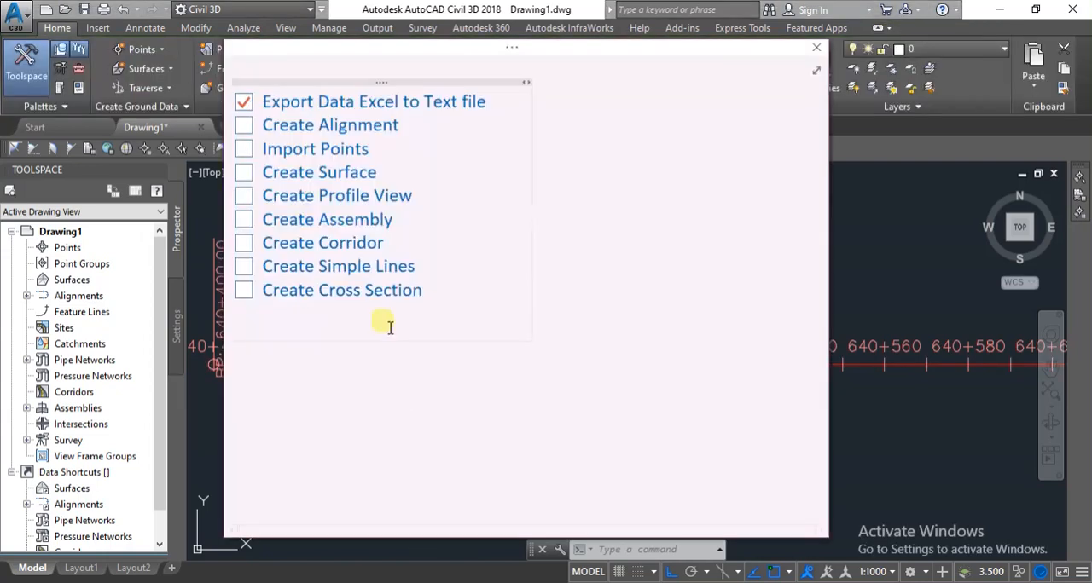
left_click(243, 127)
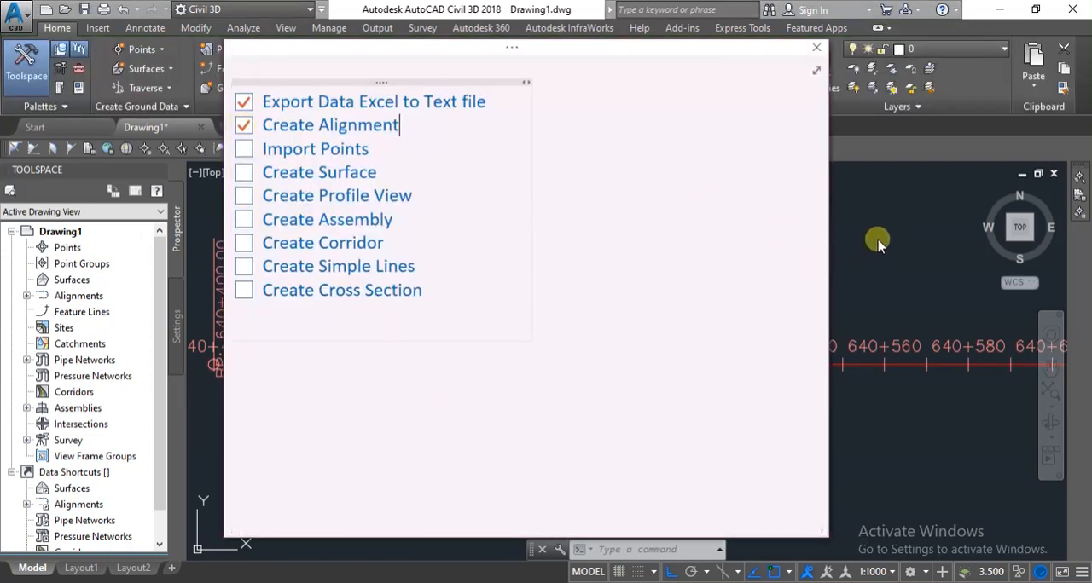
key("alt+Tab")
Start creating points along an alignment by importing from file, choosing the OGL text file in the Civil3d temp 2 folder.
scroll(551, 316, "down", 1)
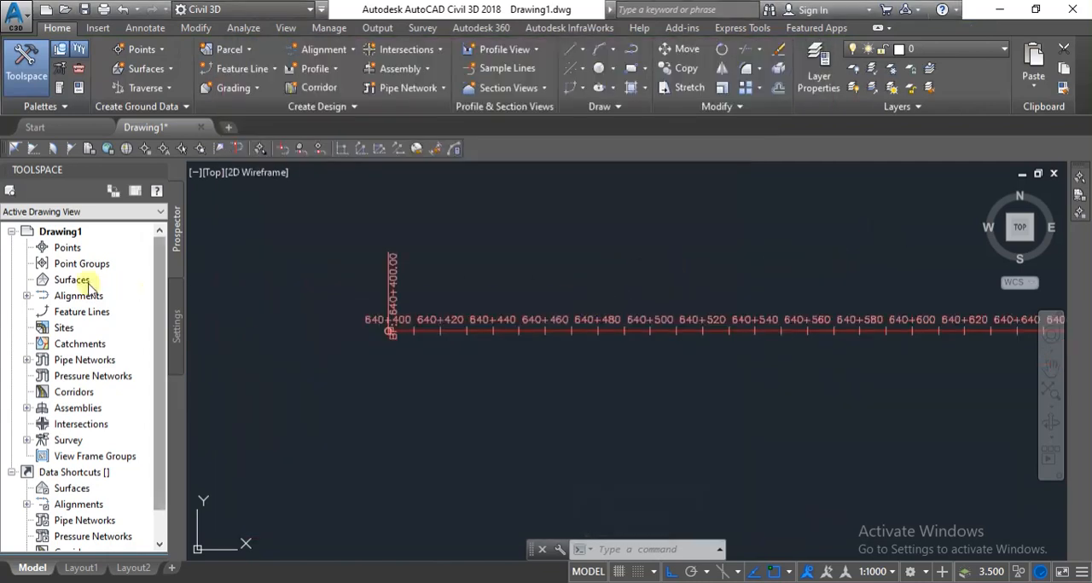
left_click(167, 50)
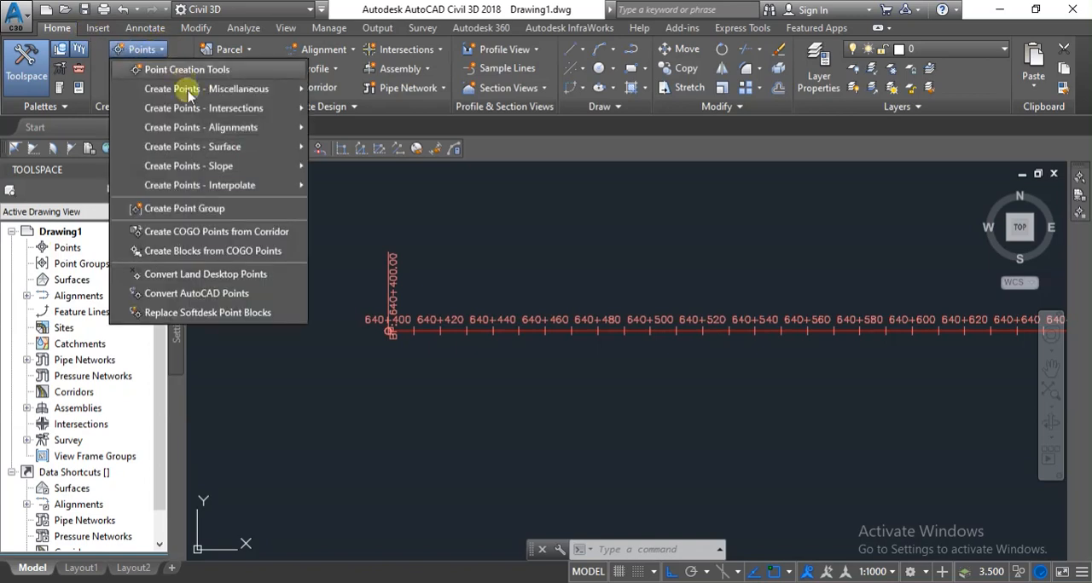
mouse_move(205, 132)
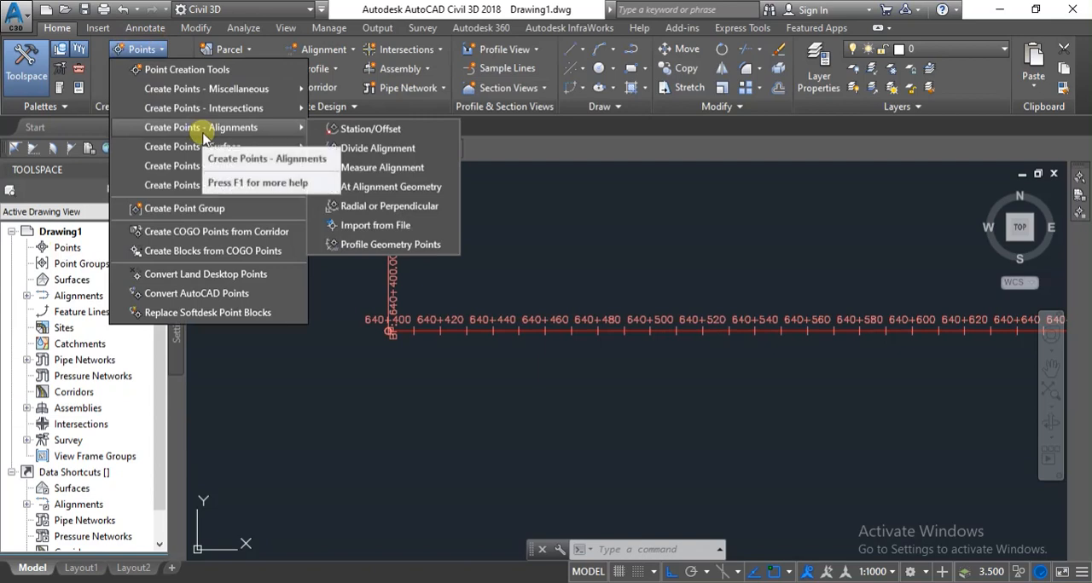
left_click(381, 225)
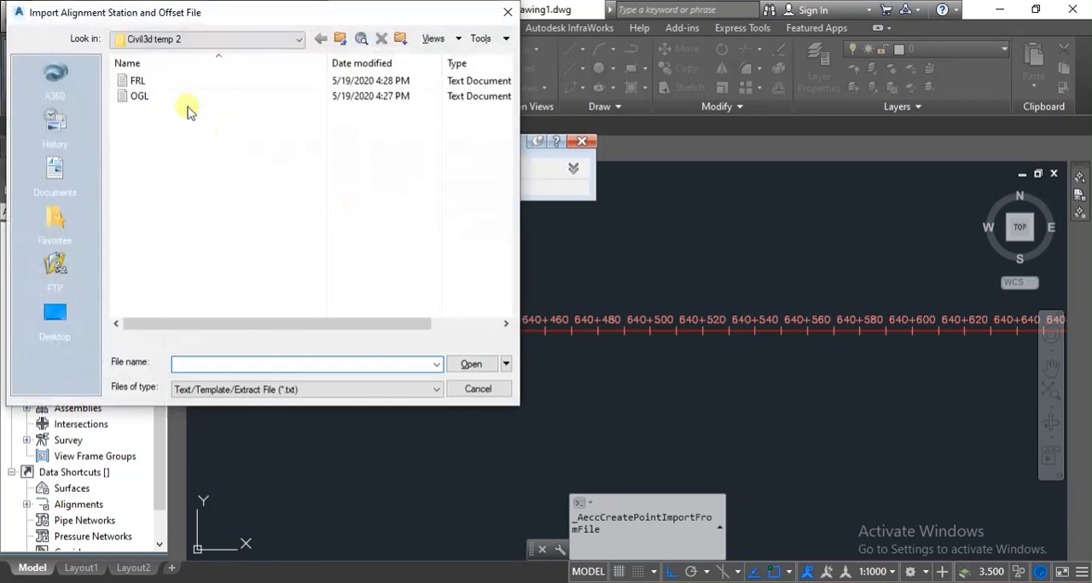
left_click(137, 95)
double_click(136, 95)
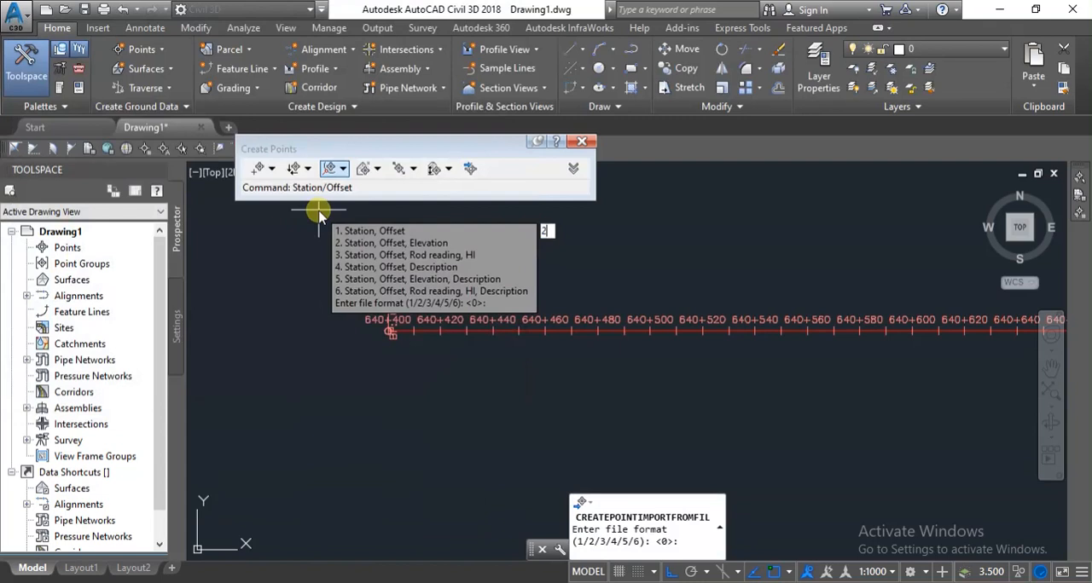
Set the import to the Station, Offset, Elevation file format with a comma delimiter and accept the remaining defaults.
key("Return")
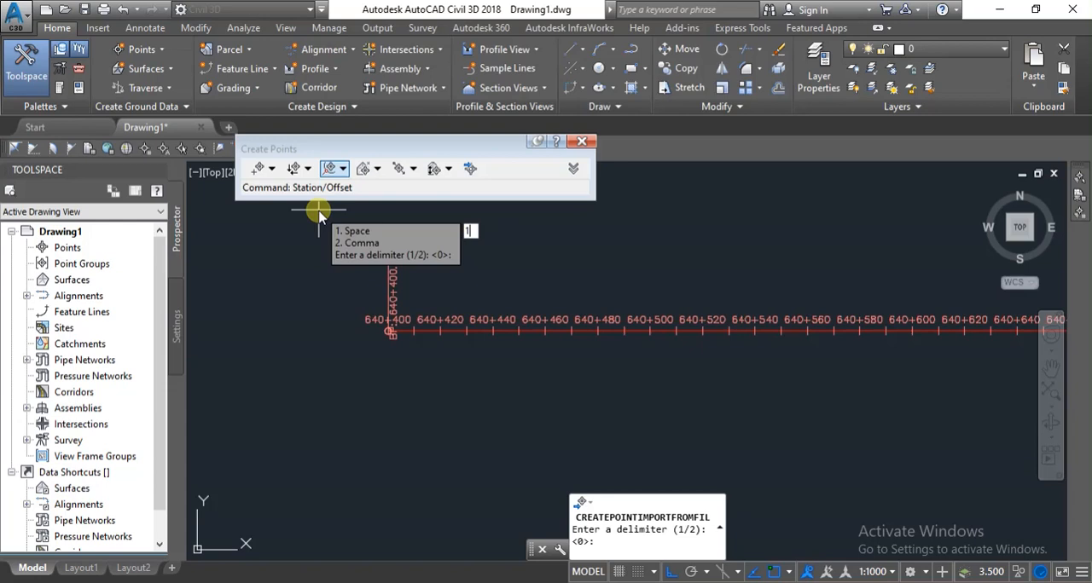
type("2")
key("Return")
key("Return")
key("Return")
Select My Alignment as the alignment for the imported points, finish the import, and close the point creation tools.
scroll(451, 334, "up", 5)
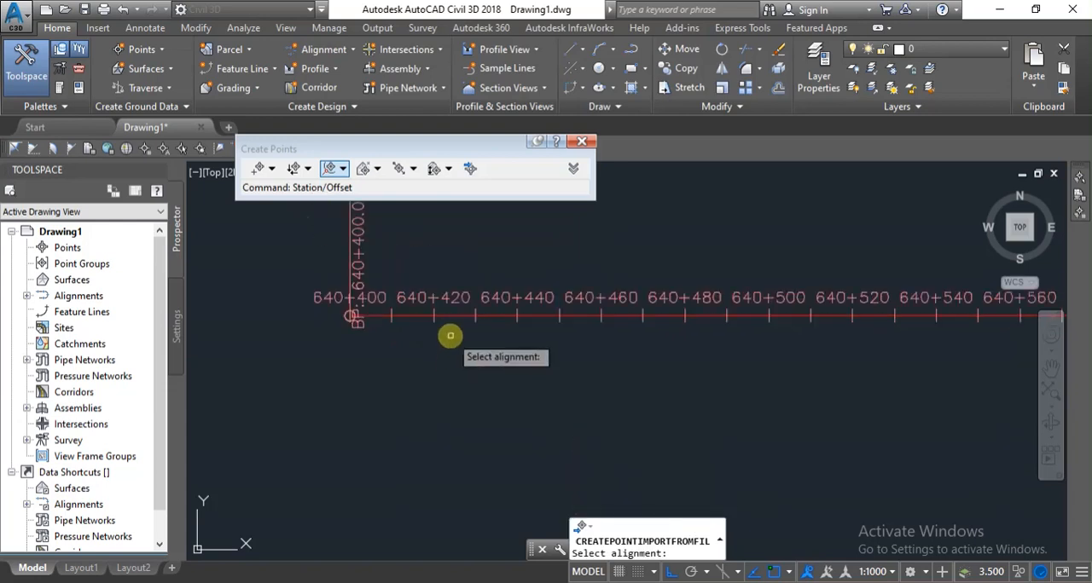
left_click(443, 282)
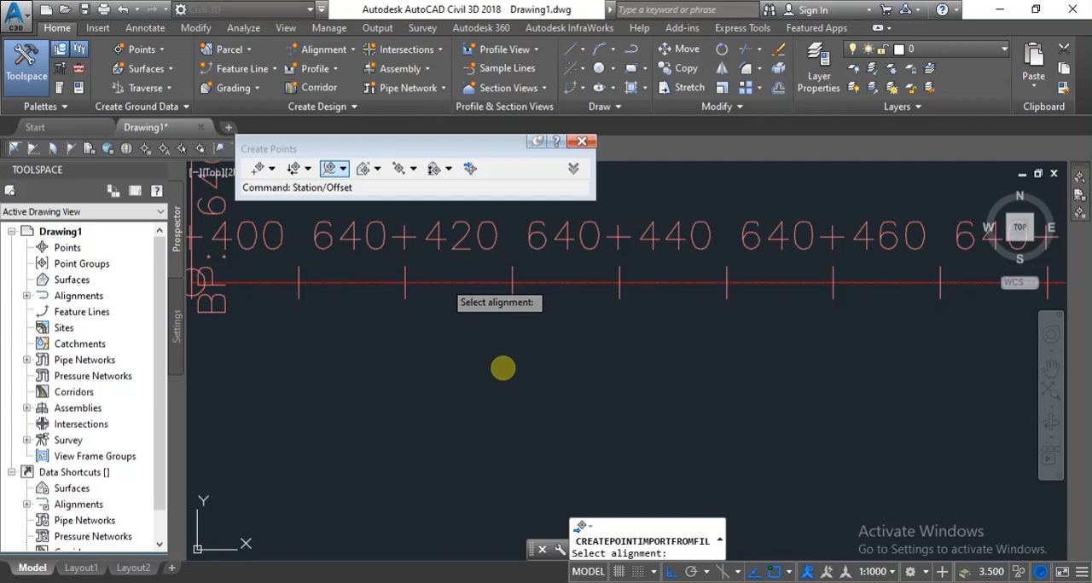
key("Return")
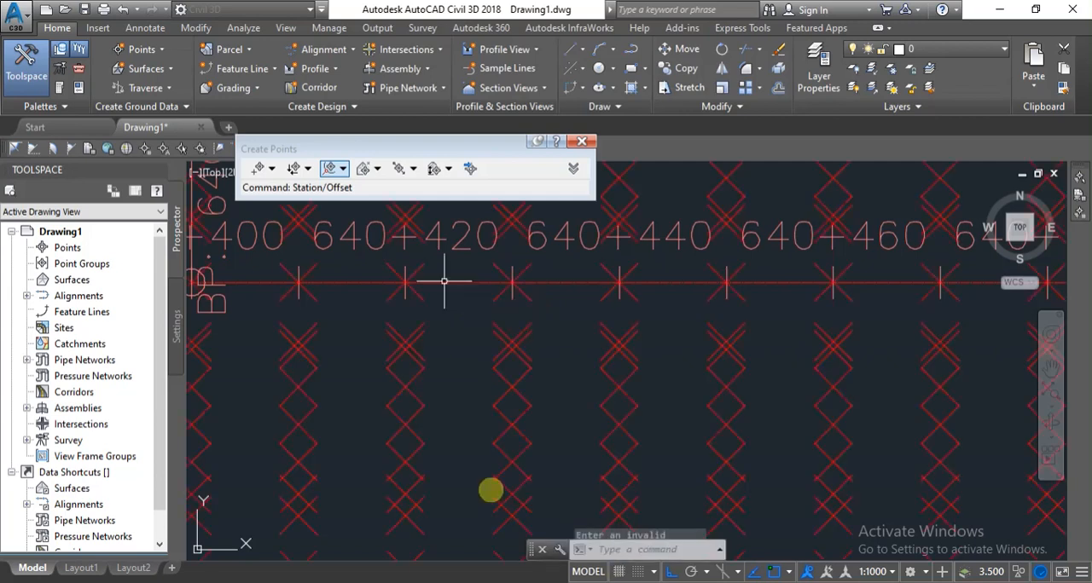
left_click(581, 143)
scroll(620, 271, "down", 5)
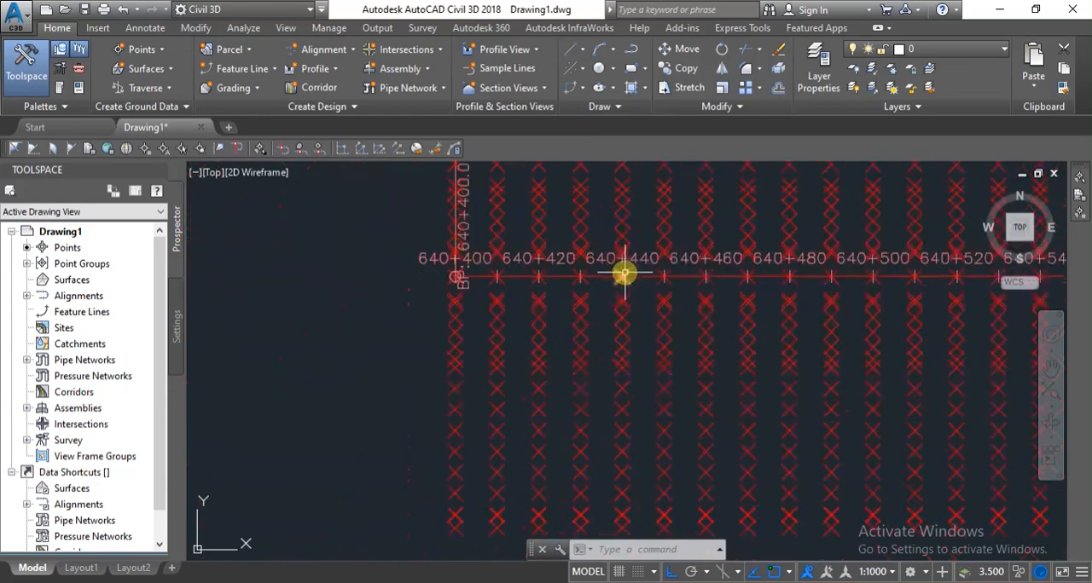
Inspect the imported points along My Alignment, checking their layout at the stations from 640+400 to the alignment's end.
scroll(370, 311, "down", 2)
scroll(562, 293, "up", 8)
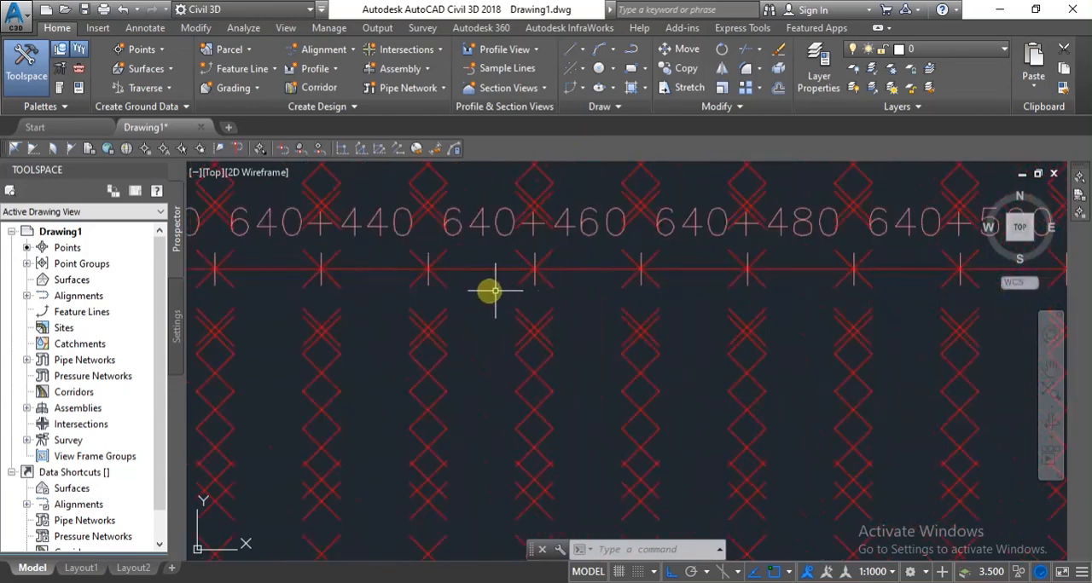
scroll(469, 292, "down", 2)
scroll(466, 292, "down", 1)
scroll(426, 312, "down", 2)
scroll(427, 317, "down", 2)
scroll(511, 285, "up", 8)
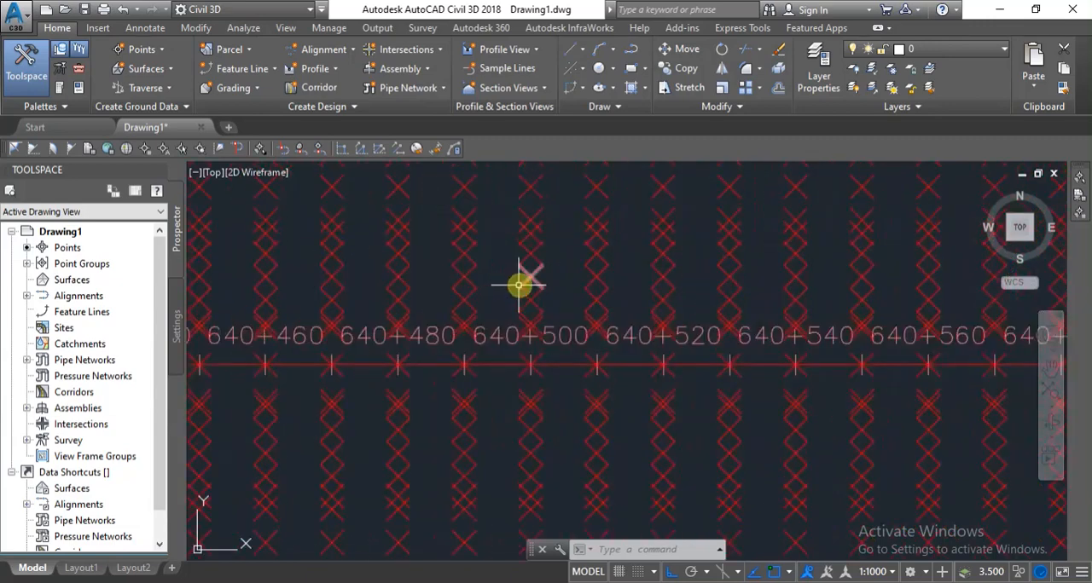
scroll(648, 300, "down", 3)
scroll(313, 319, "down", 2)
scroll(353, 319, "down", 2)
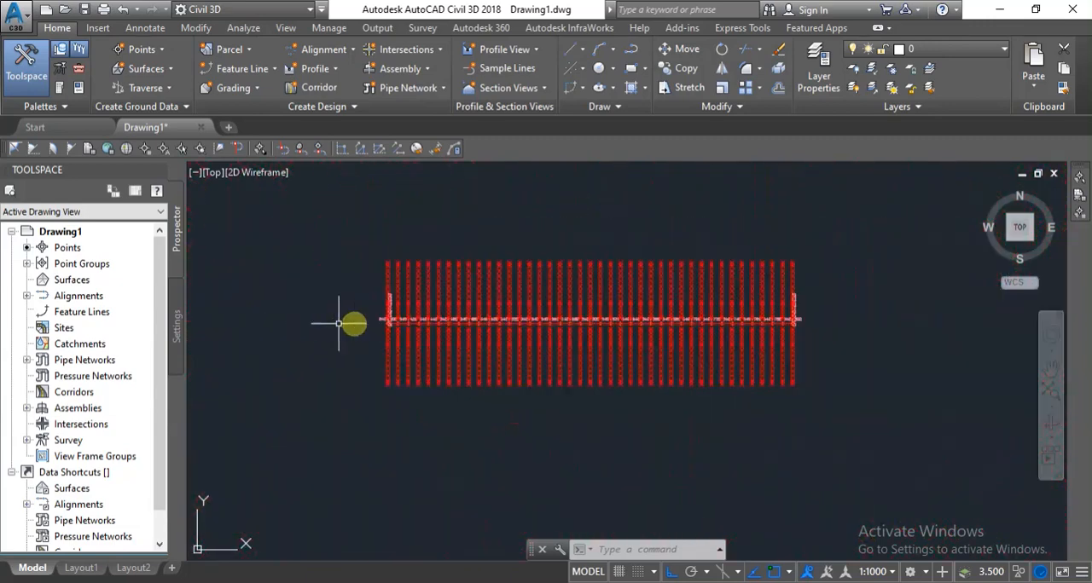
scroll(791, 330, "up", 5)
scroll(793, 316, "down", 5)
scroll(657, 324, "down", 1)
scroll(381, 317, "up", 4)
scroll(380, 317, "up", 2)
scroll(433, 379, "down", 5)
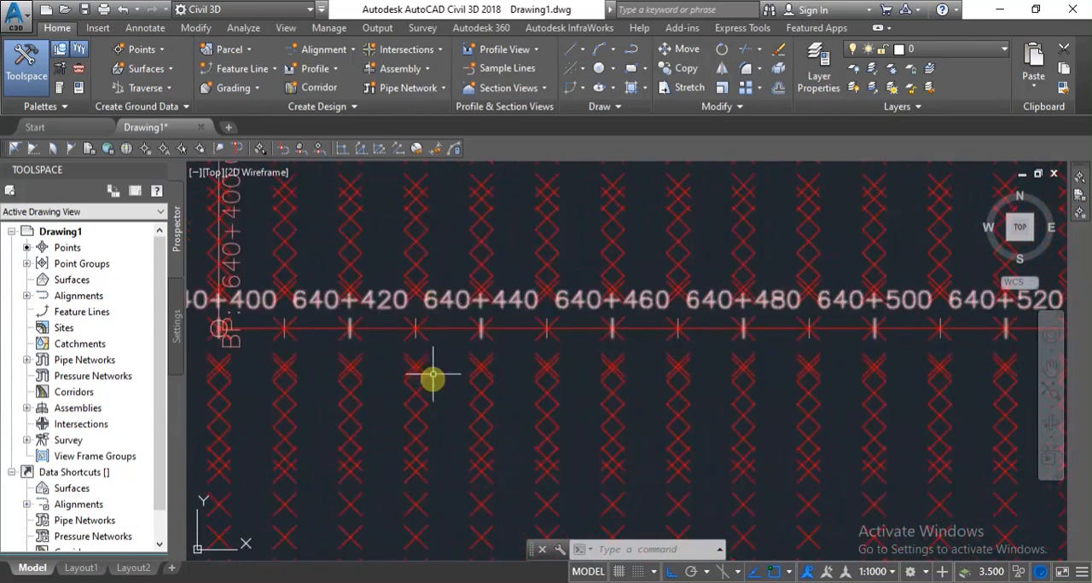
scroll(433, 378, "down", 5)
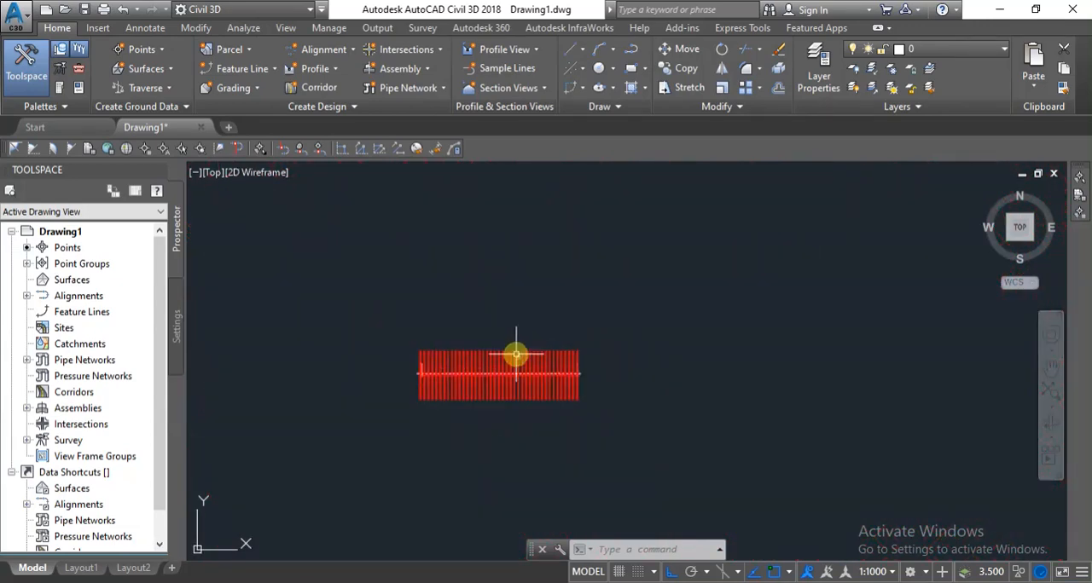
scroll(515, 350, "up", 7)
scroll(531, 354, "down", 3)
Tick "Import Points" in the checklist note and return to the drawing.
left_click(495, 581)
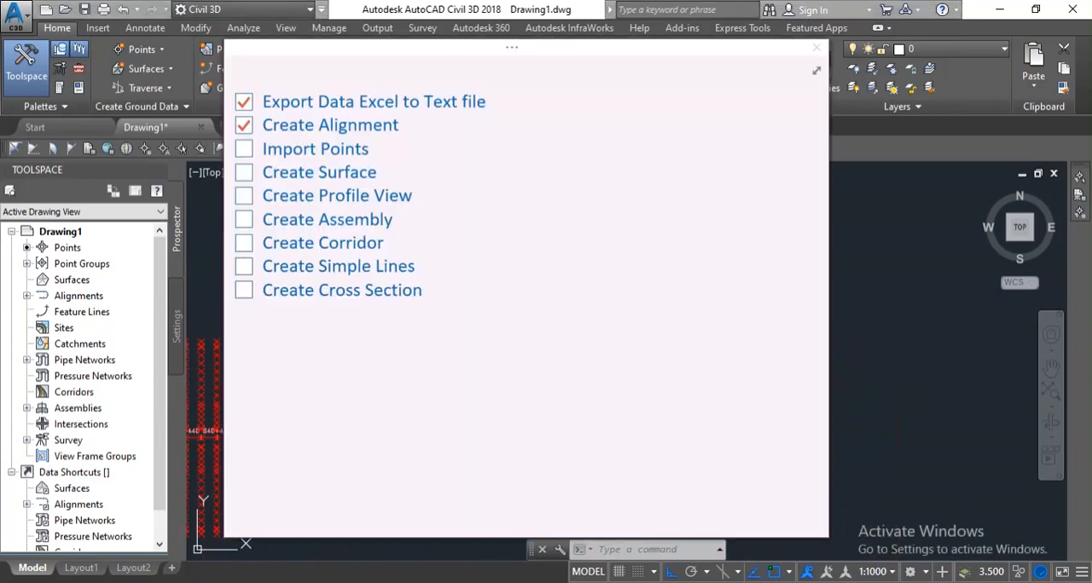
left_click(245, 150)
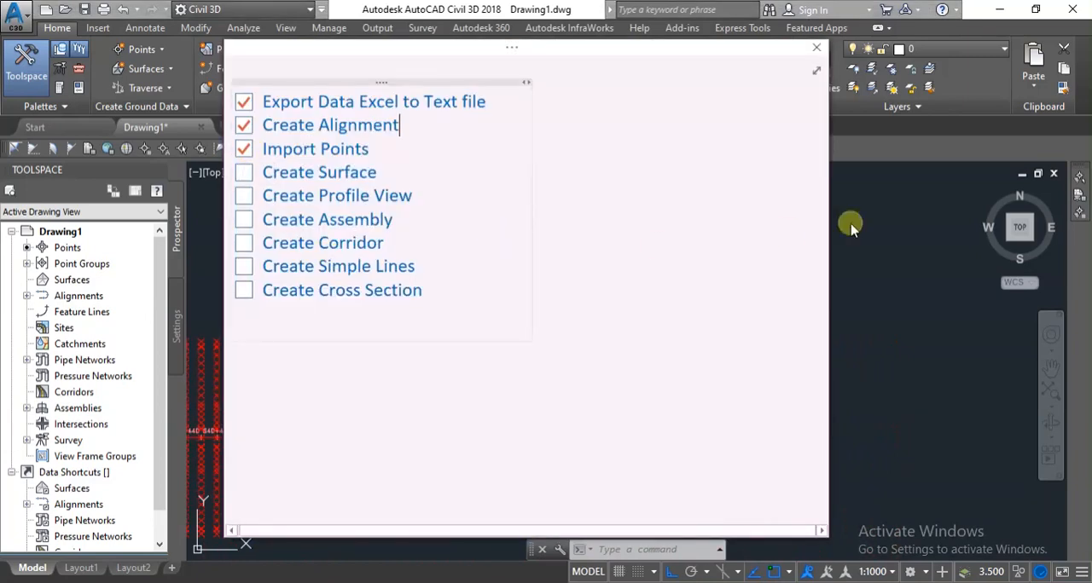
left_click(921, 237)
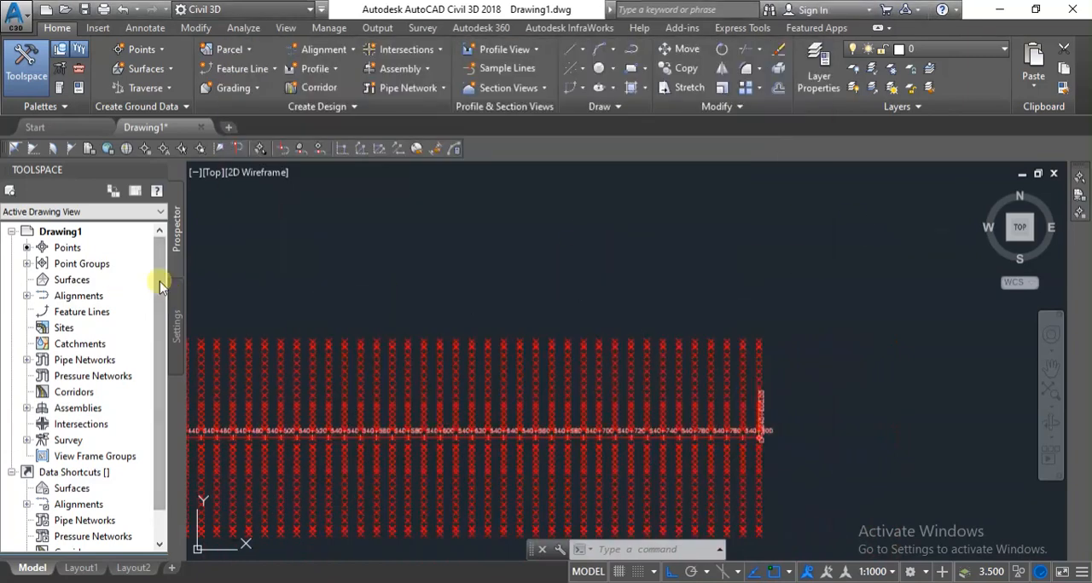
Create a TIN surface named OGL with the default contour style and layer.
scroll(564, 300, "down", 3)
scroll(533, 329, "up", 5)
scroll(535, 336, "down", 4)
scroll(514, 406, "up", 2)
scroll(514, 405, "down", 2)
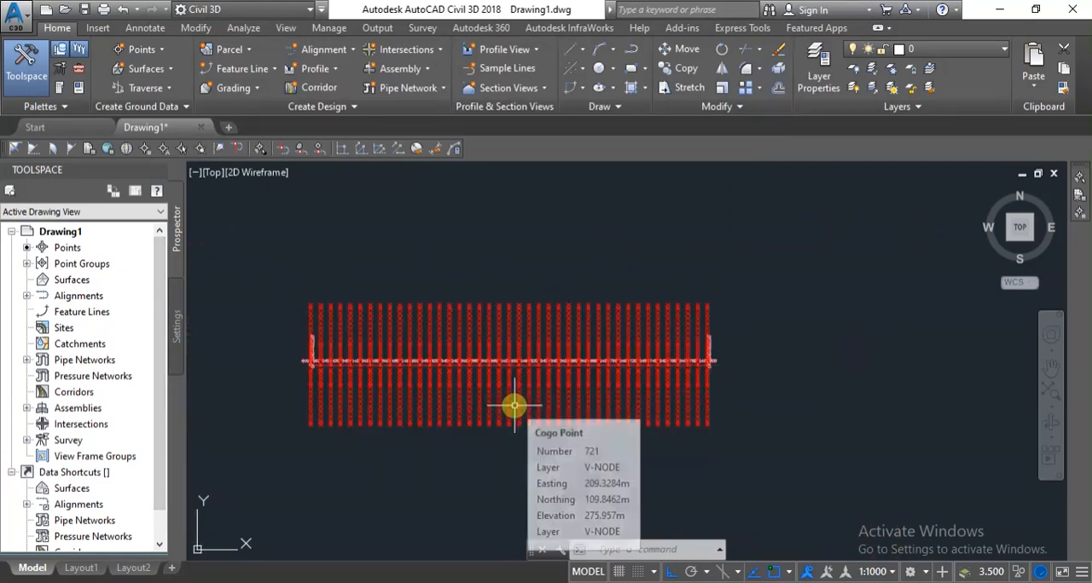
right_click(60, 282)
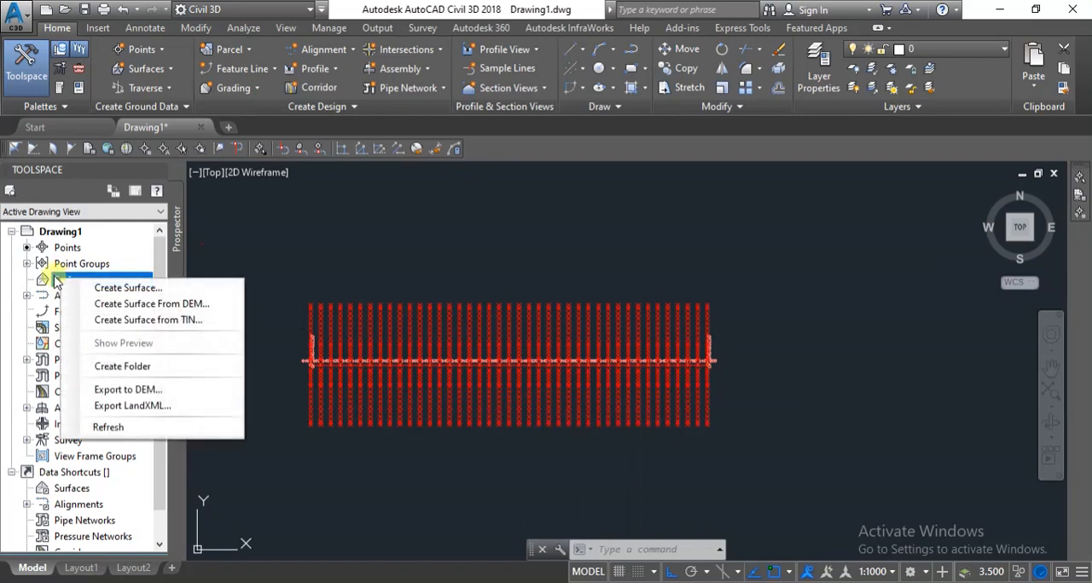
right_click(55, 281)
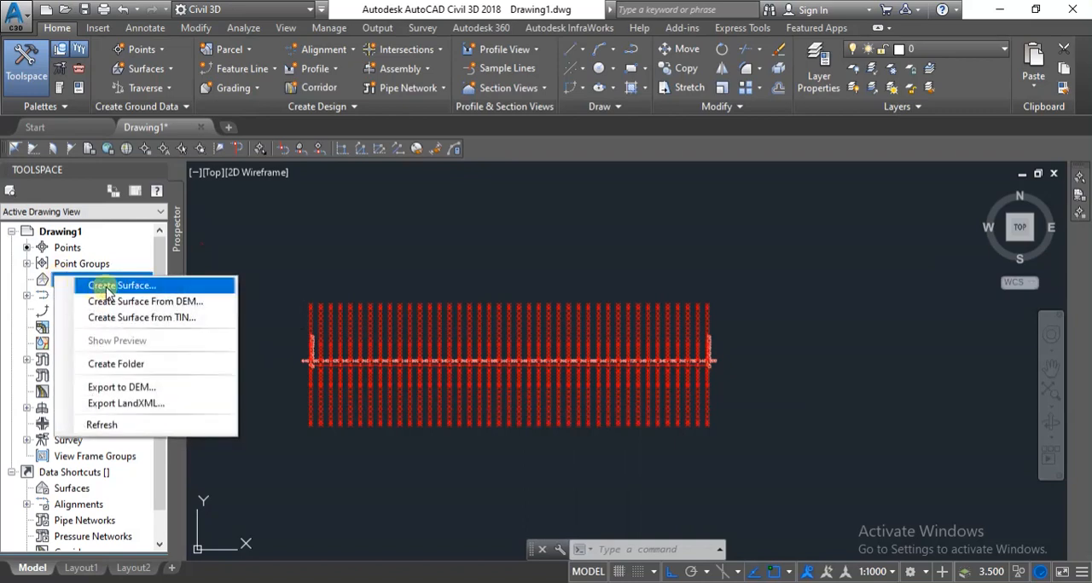
left_click(120, 285)
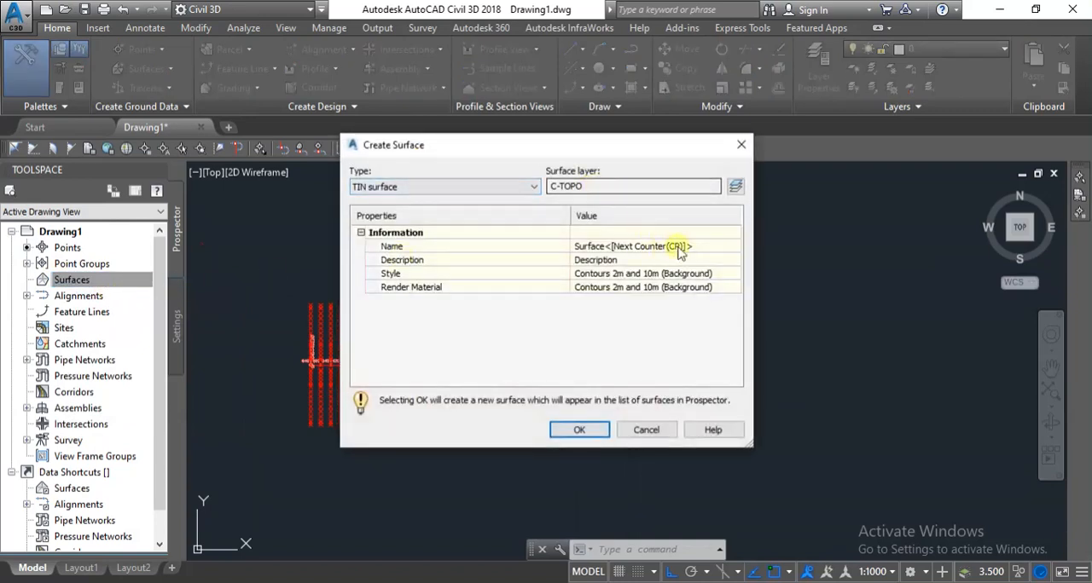
left_click(711, 249)
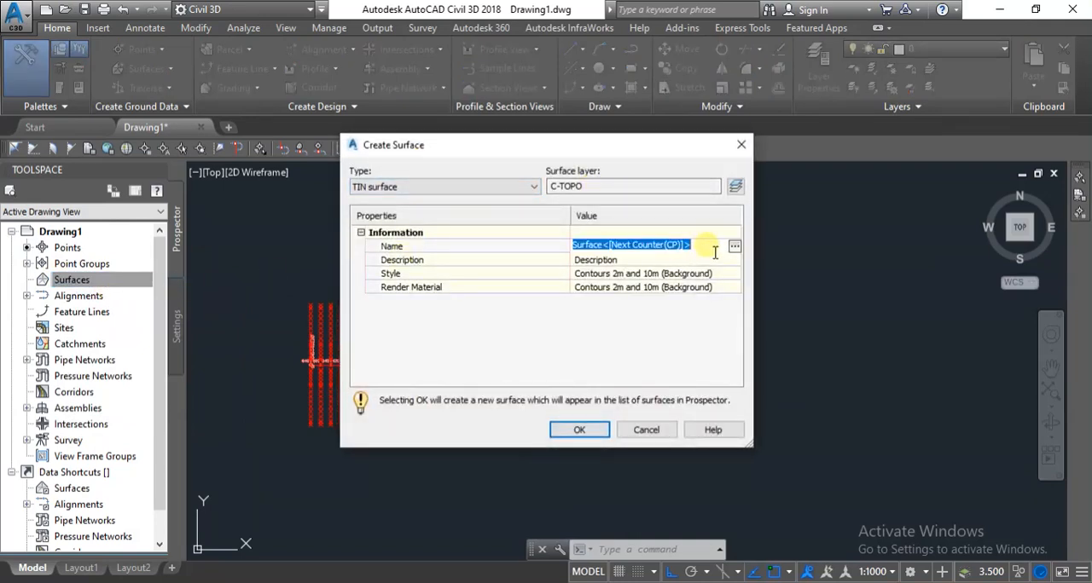
type("OGL")
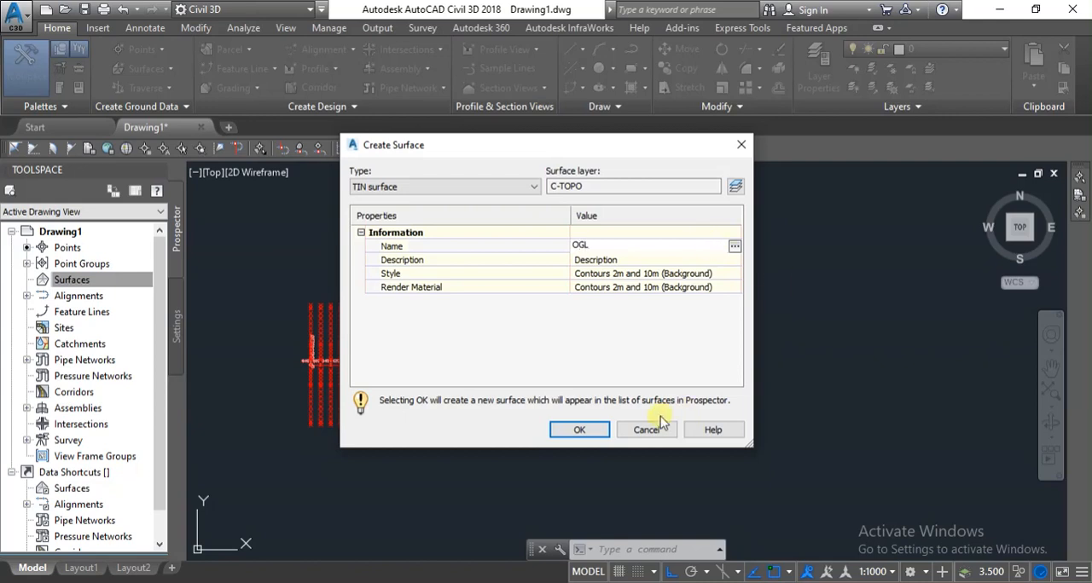
left_click(583, 430)
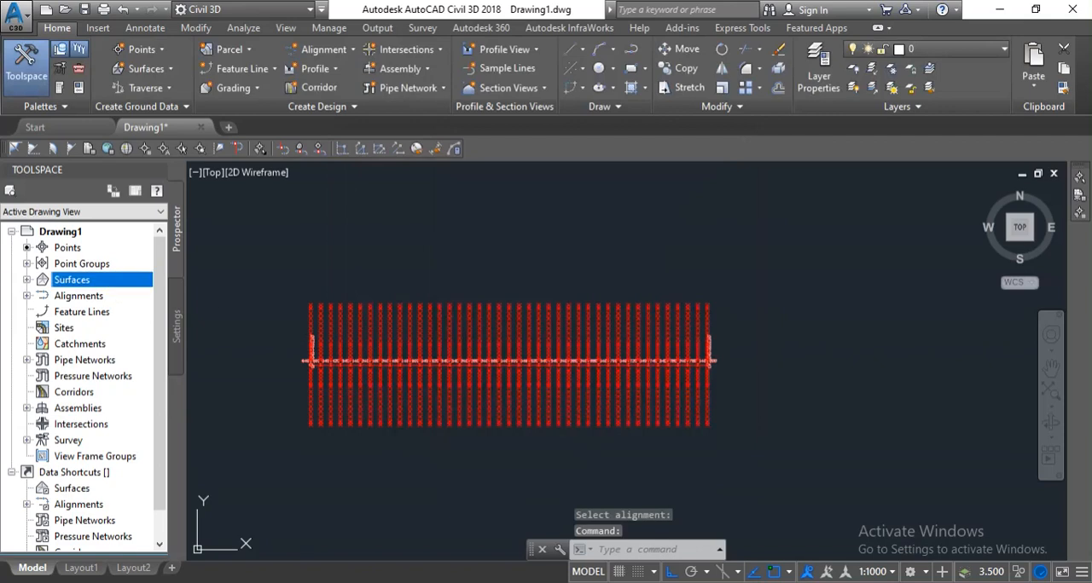
Add the _All Points point group to the definition of the OGL surface.
left_click(27, 281)
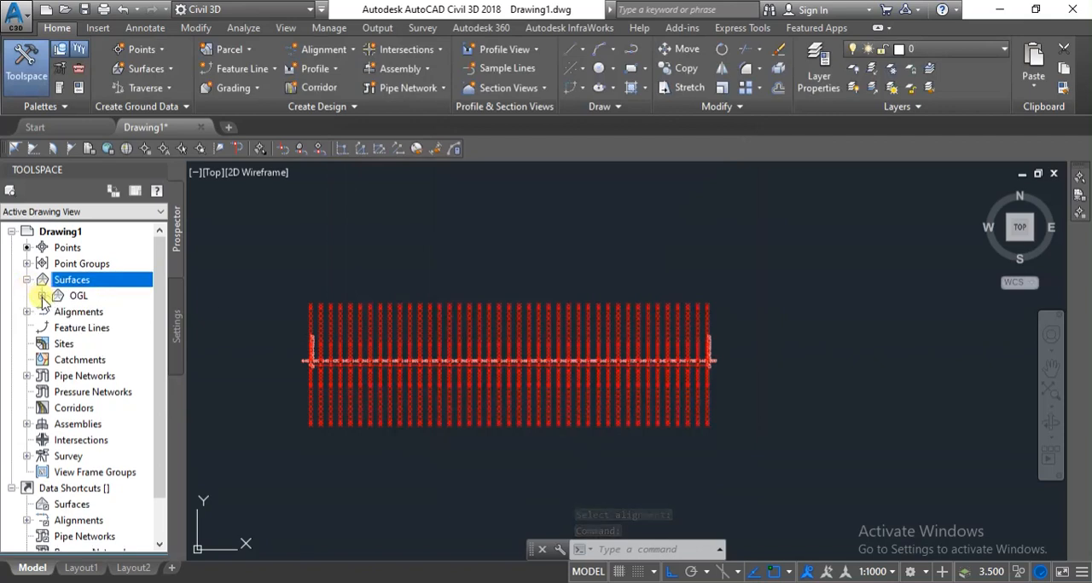
left_click(42, 295)
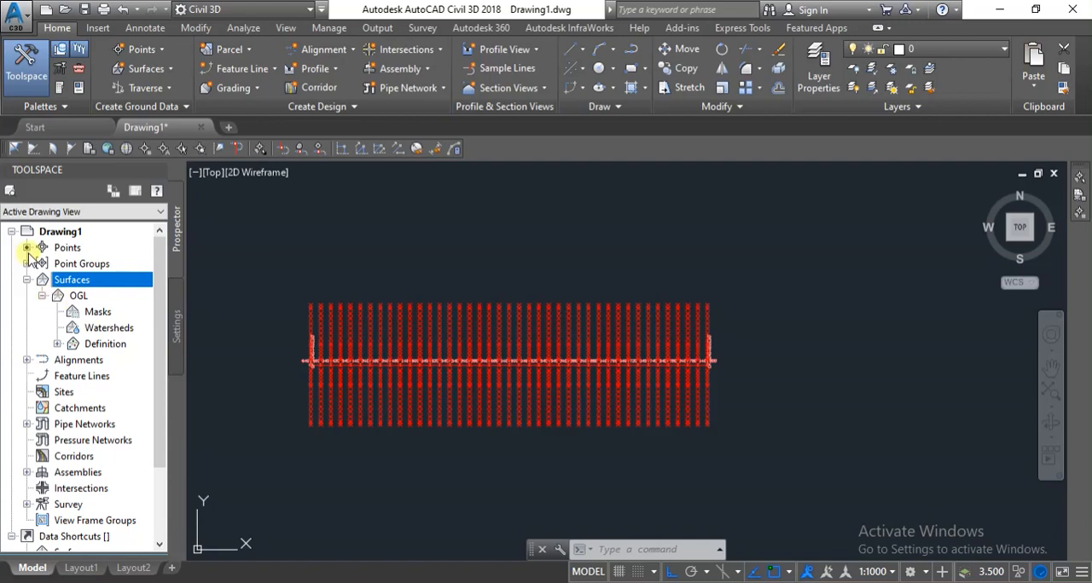
left_click(56, 344)
scroll(110, 375, "down", 1)
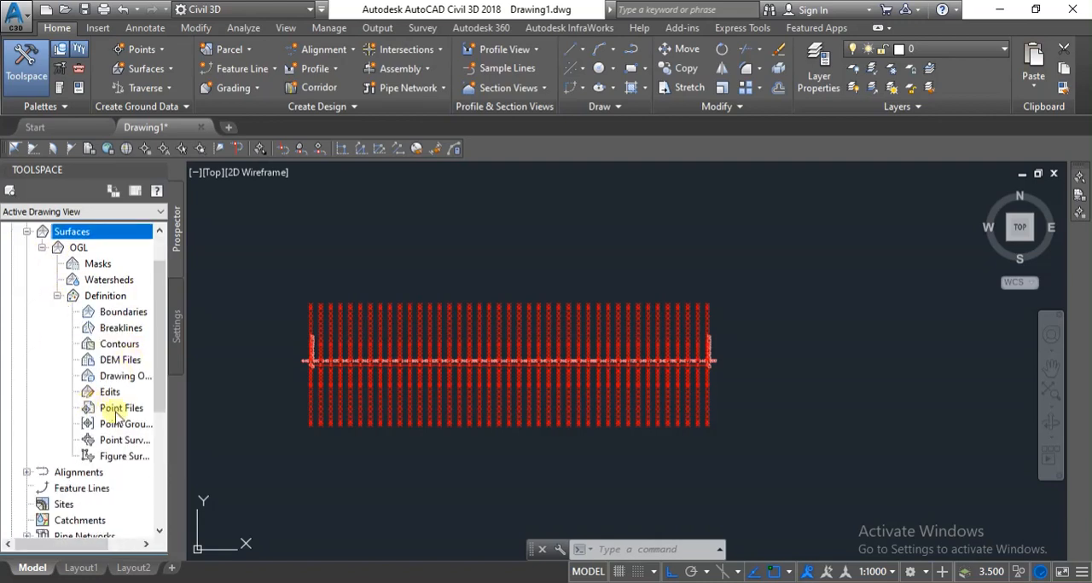
right_click(122, 425)
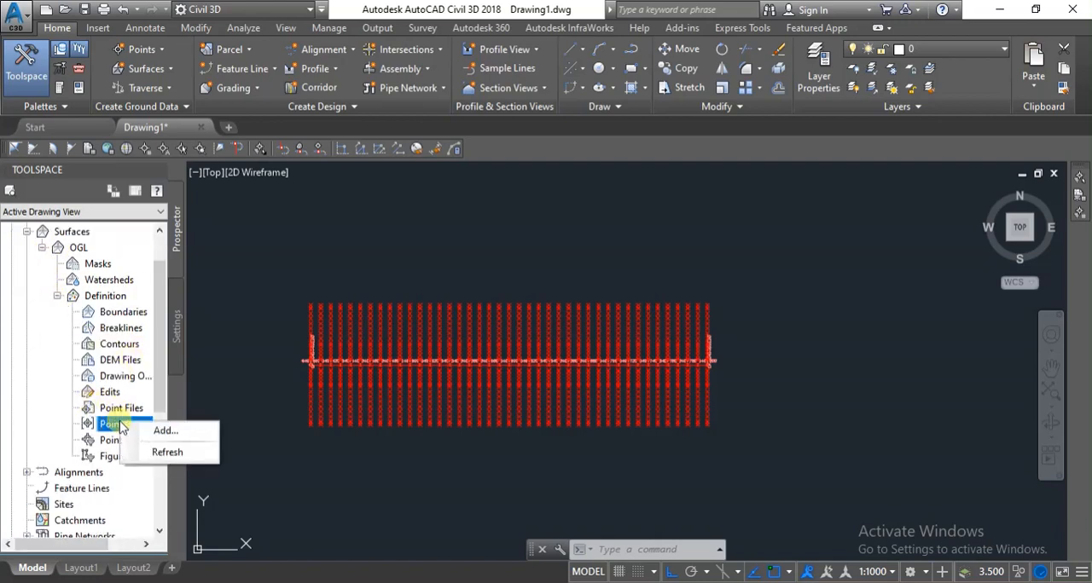
right_click(106, 427)
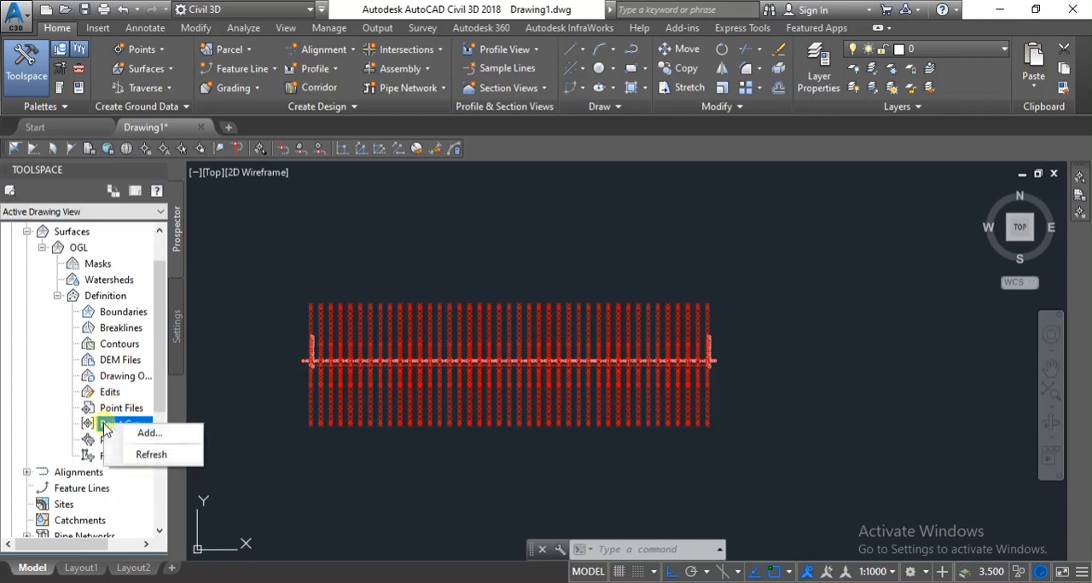
left_click(150, 432)
left_click(437, 273)
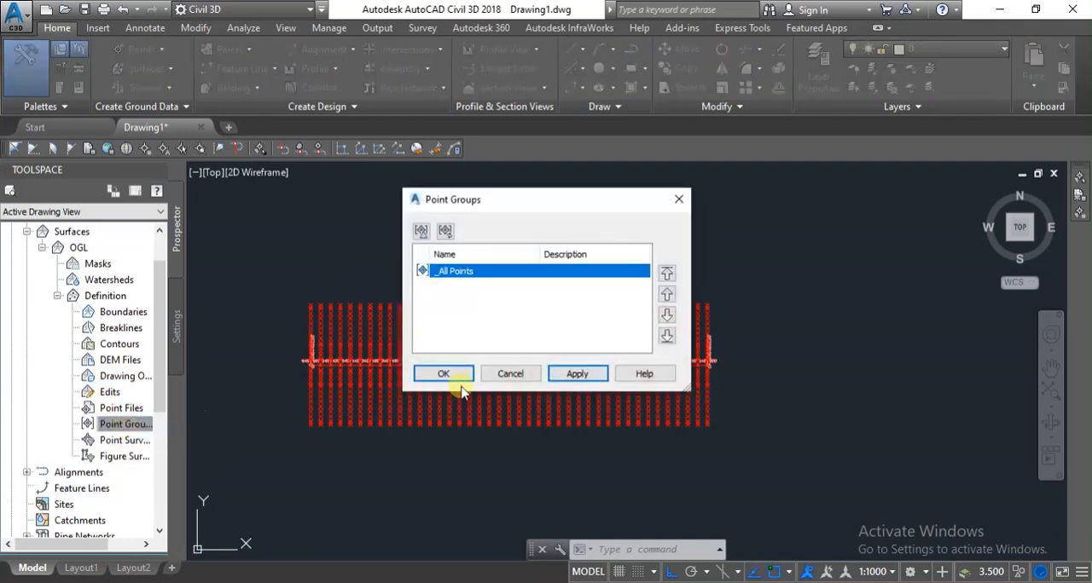
left_click(576, 375)
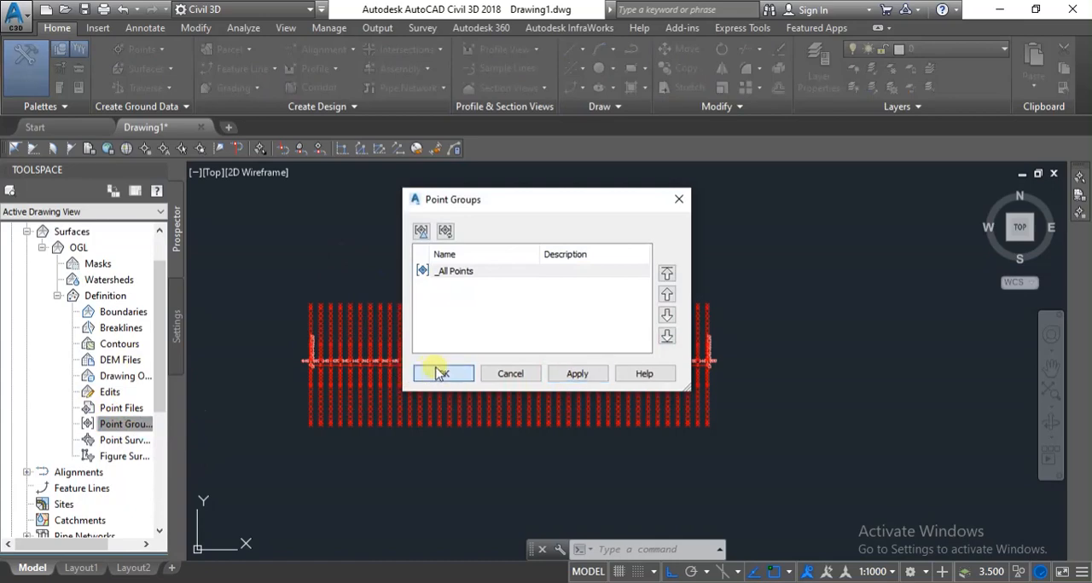
left_click(440, 374)
Examine the OGL surface's contours and boundary along the full length of the alignment.
scroll(384, 422, "up", 5)
scroll(395, 402, "down", 5)
scroll(542, 360, "up", 3)
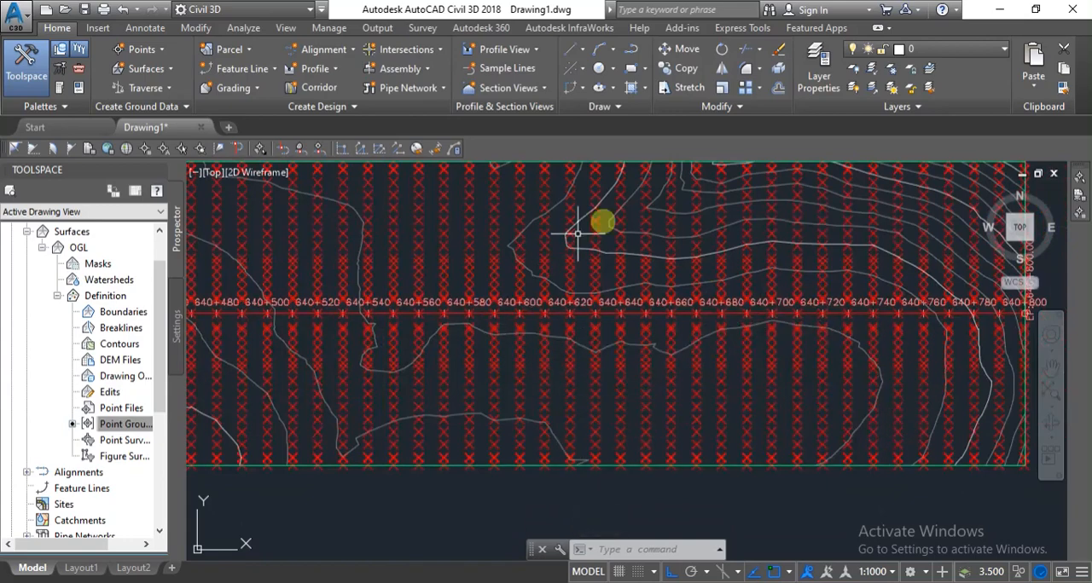
scroll(636, 263, "down", 2)
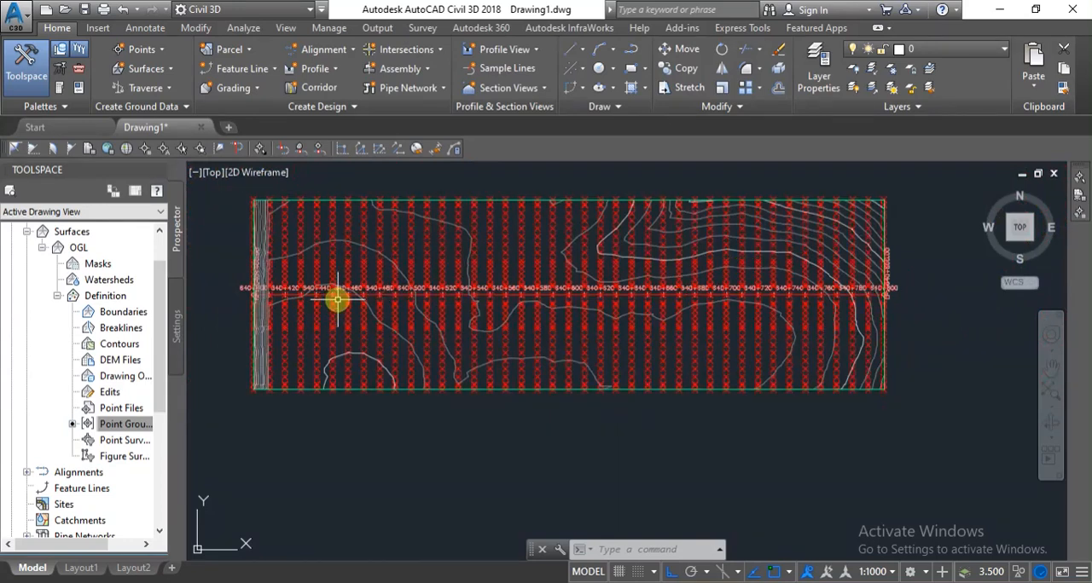
scroll(356, 261, "up", 3)
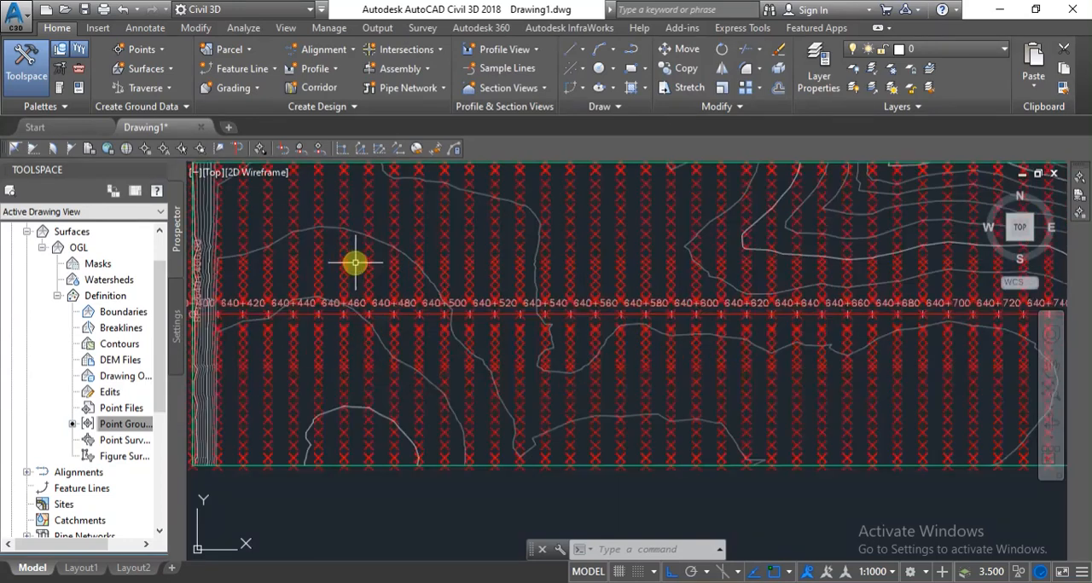
scroll(511, 305, "down", 3)
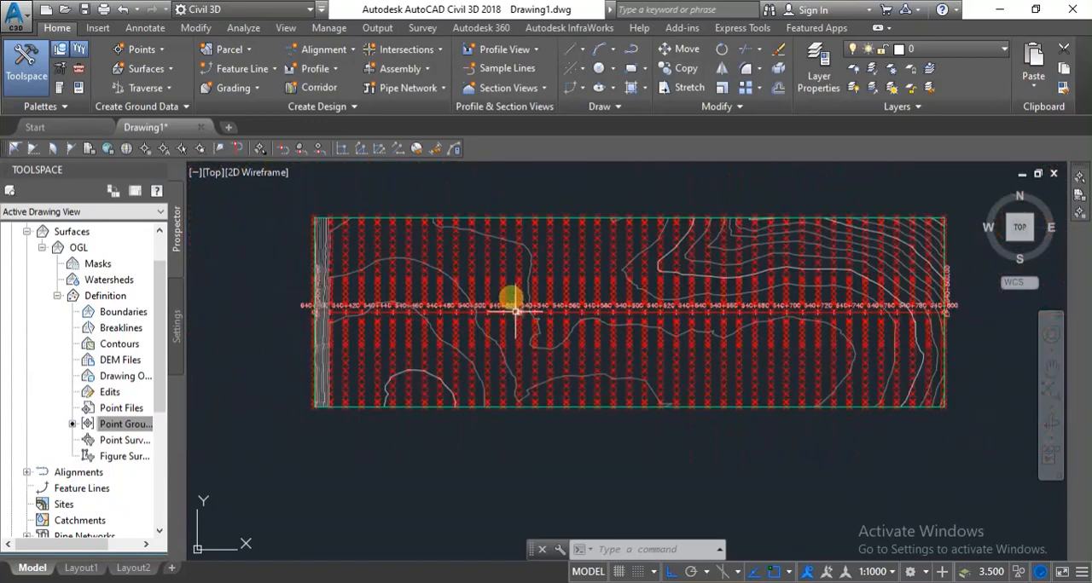
scroll(444, 358, "down", 3)
scroll(500, 214, "down", 3)
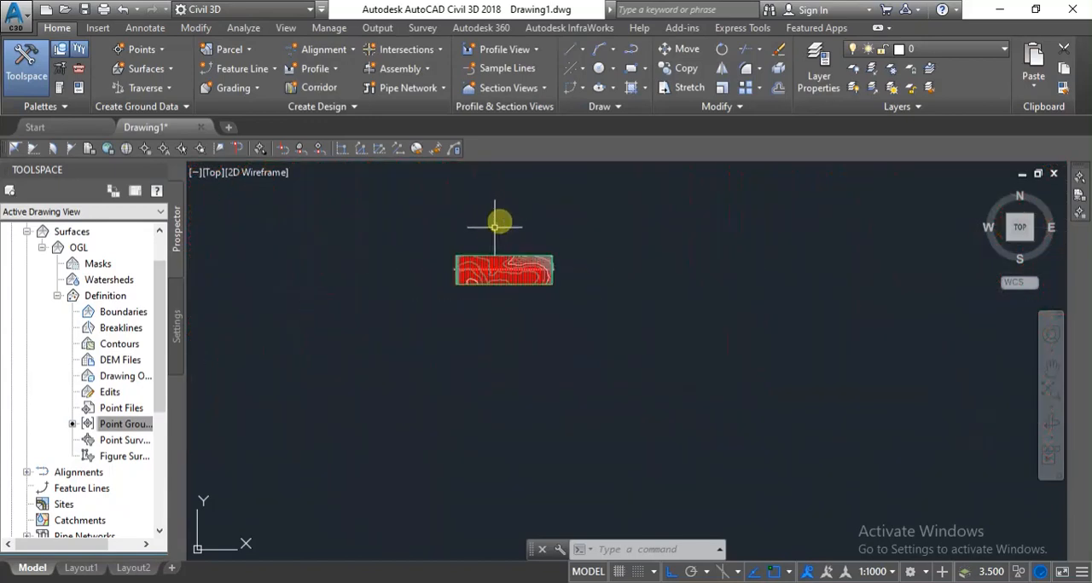
scroll(507, 200, "up", 6)
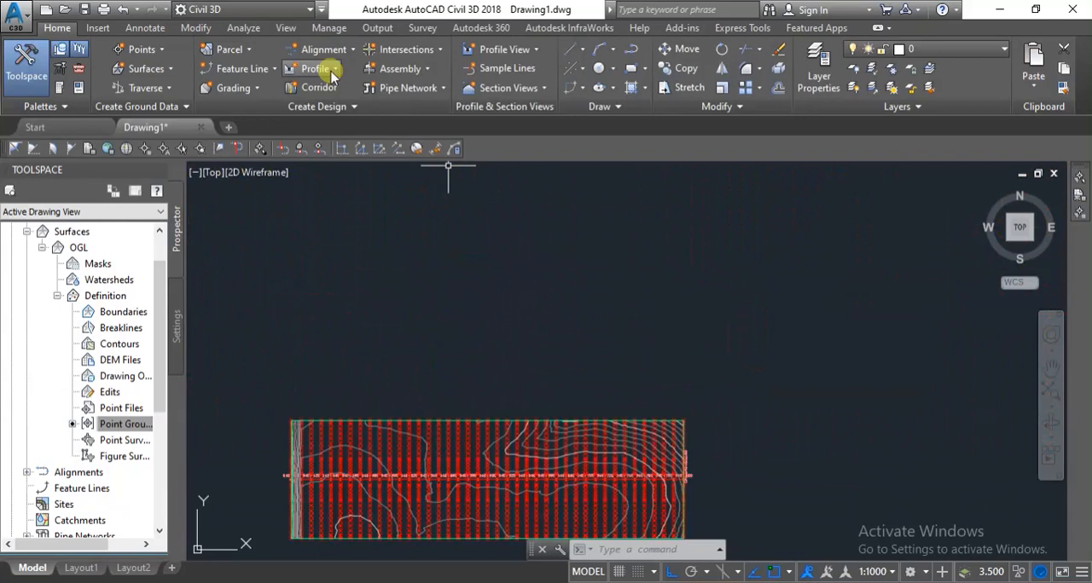
Tick "Create Surface" in the checklist note and return to the drawing.
left_click(505, 582)
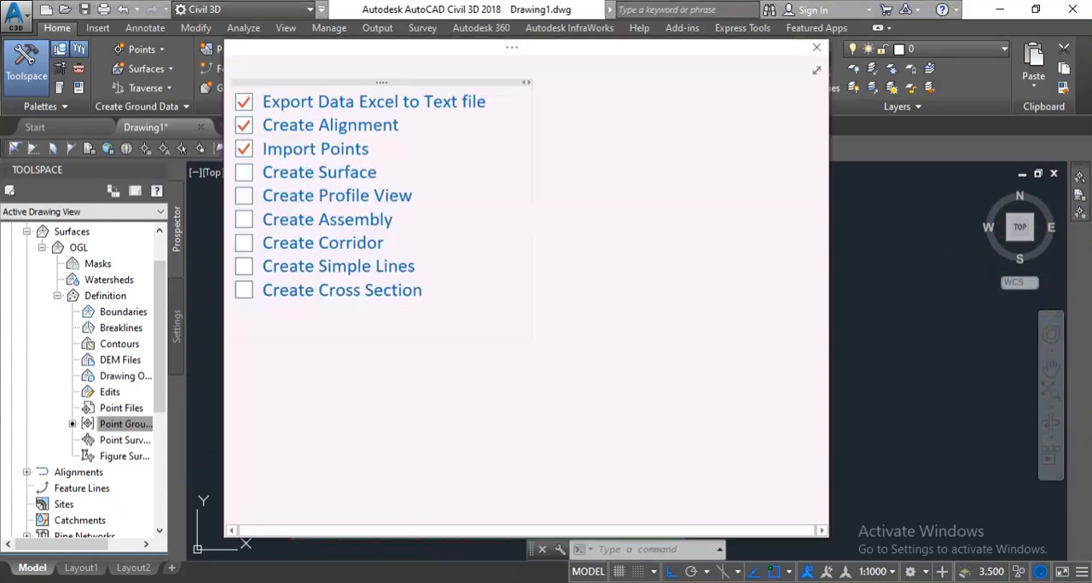
left_click(244, 172)
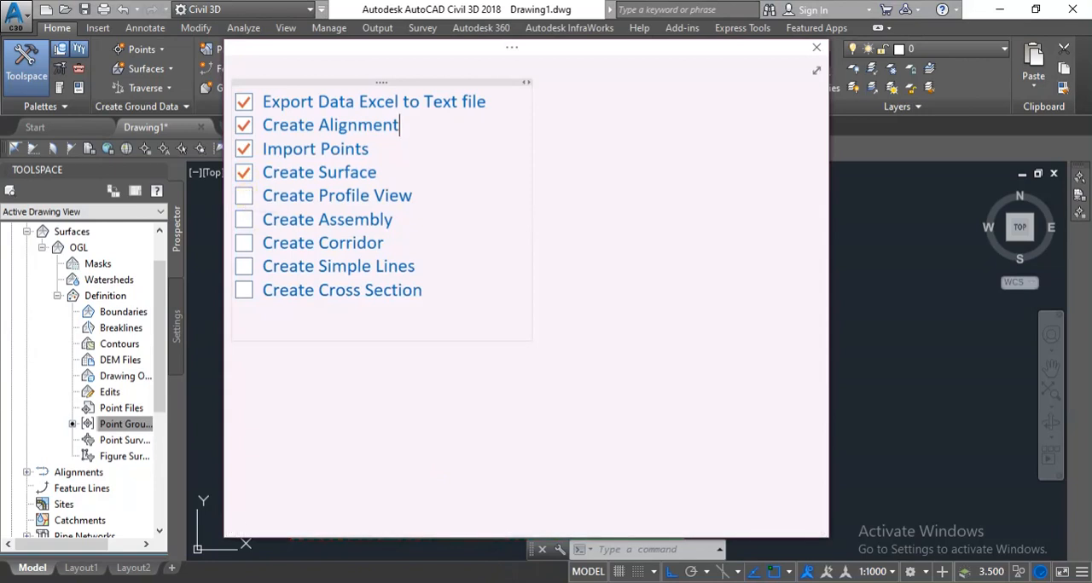
left_click(595, 582)
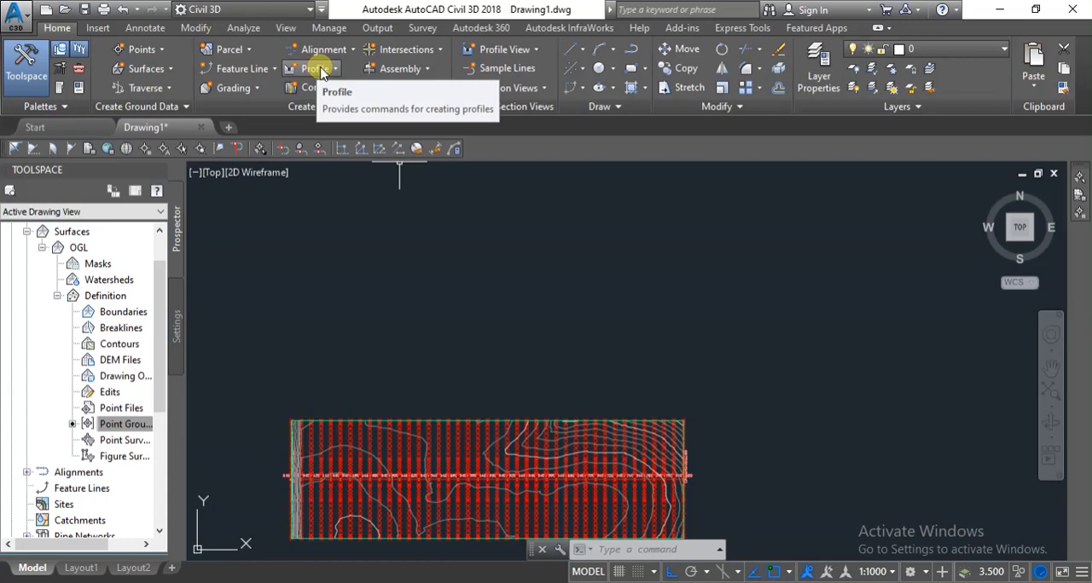
Import the FRL text file from the Civil3d temp 2 folder with Create Profile from File.
left_click(320, 72)
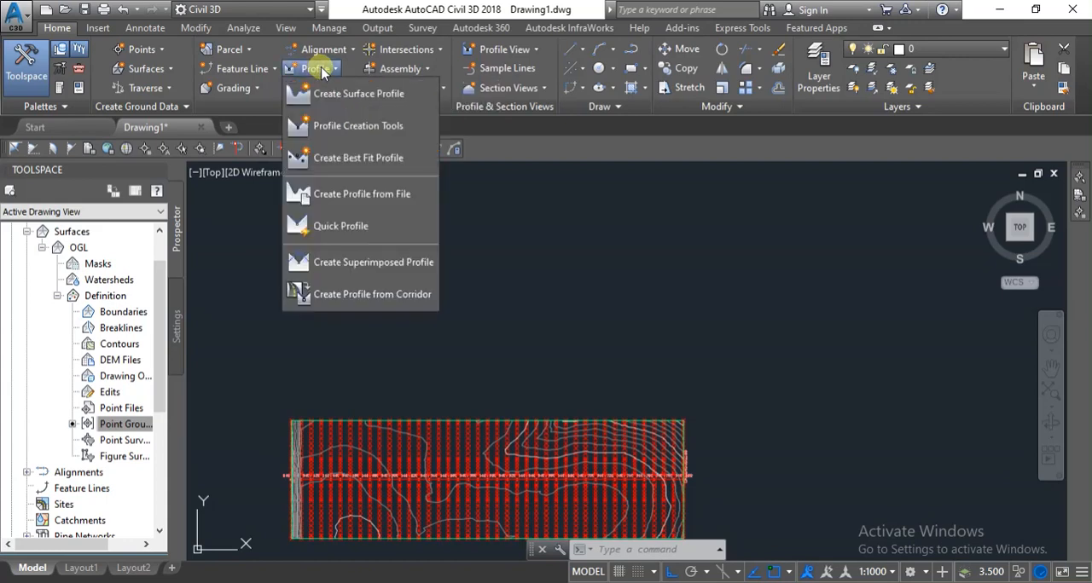
left_click(346, 195)
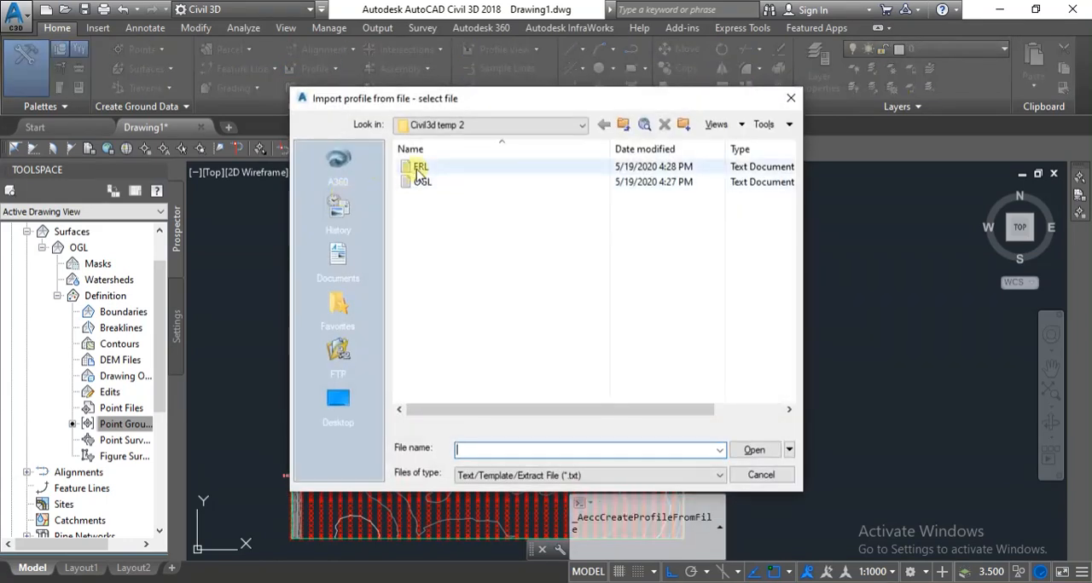
left_click(419, 168)
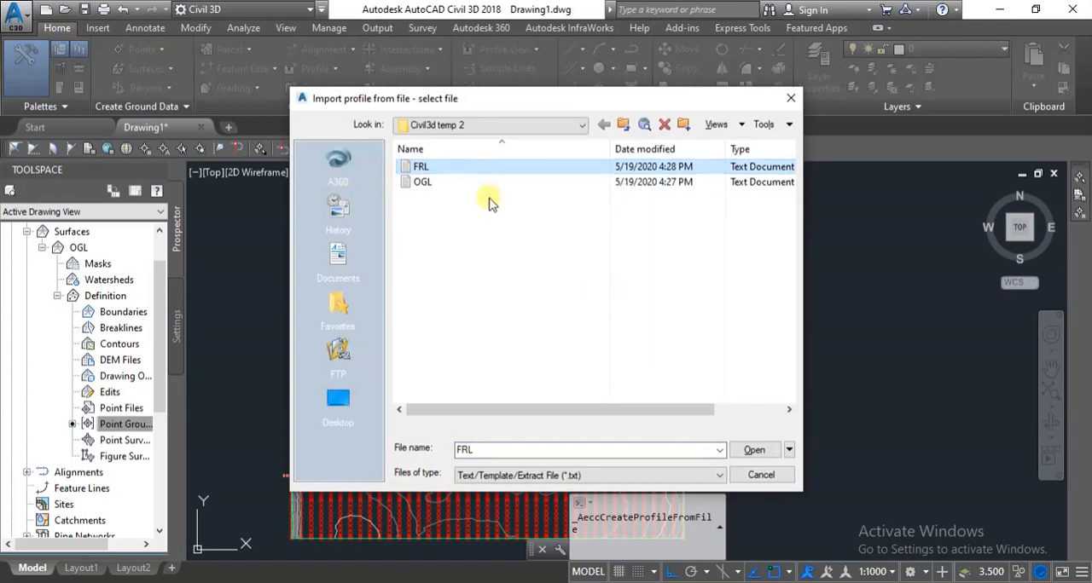
left_click(756, 450)
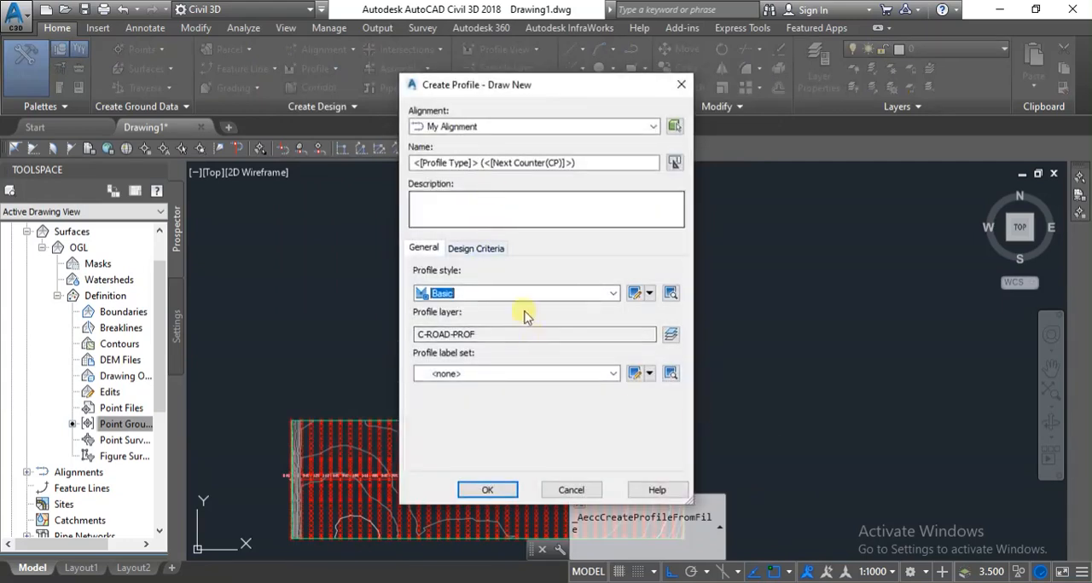
Create the imported profile on My Alignment, named FRL, with the Design Profile style and Complete Label Set.
left_click(571, 294)
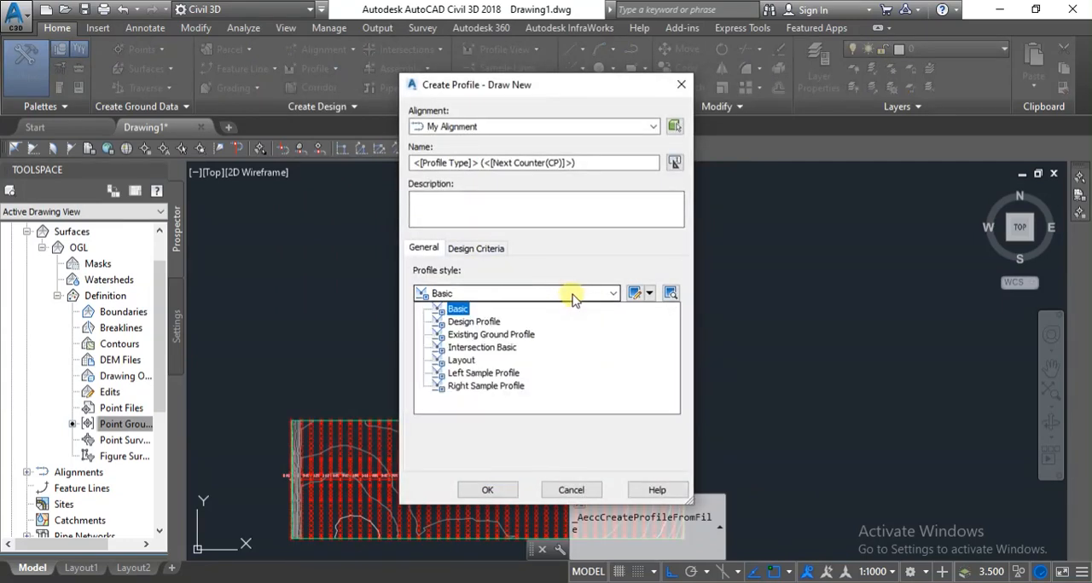
left_click(485, 322)
left_click(551, 373)
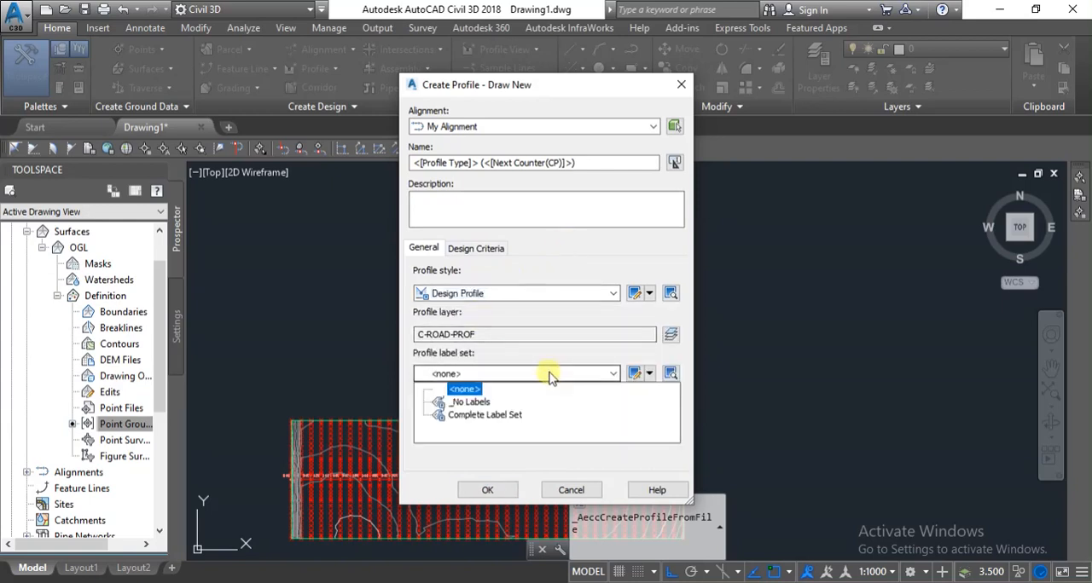
left_click(471, 414)
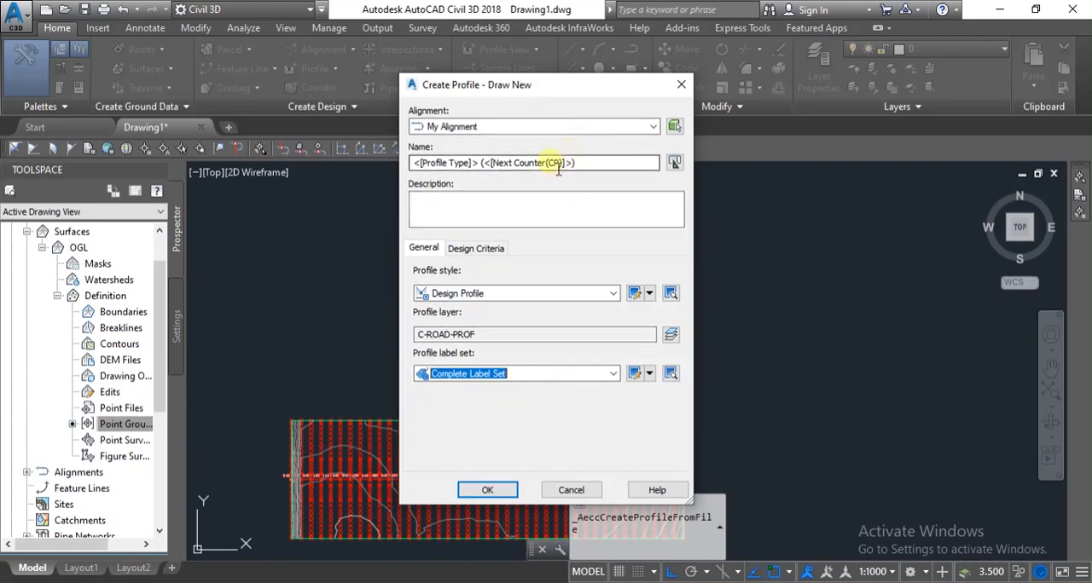
left_click_drag(600, 172, 367, 168)
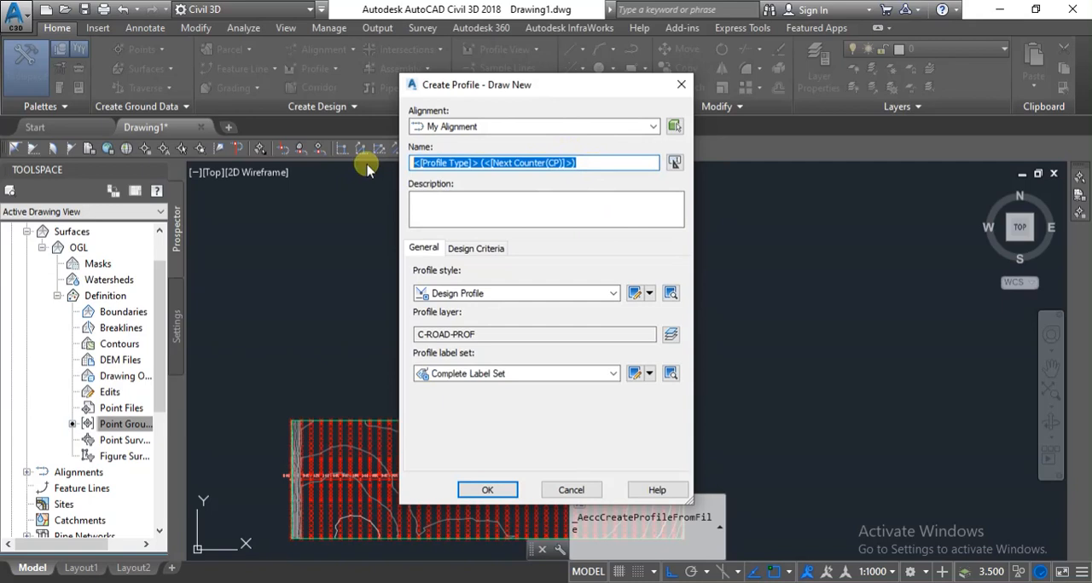
type("FRL")
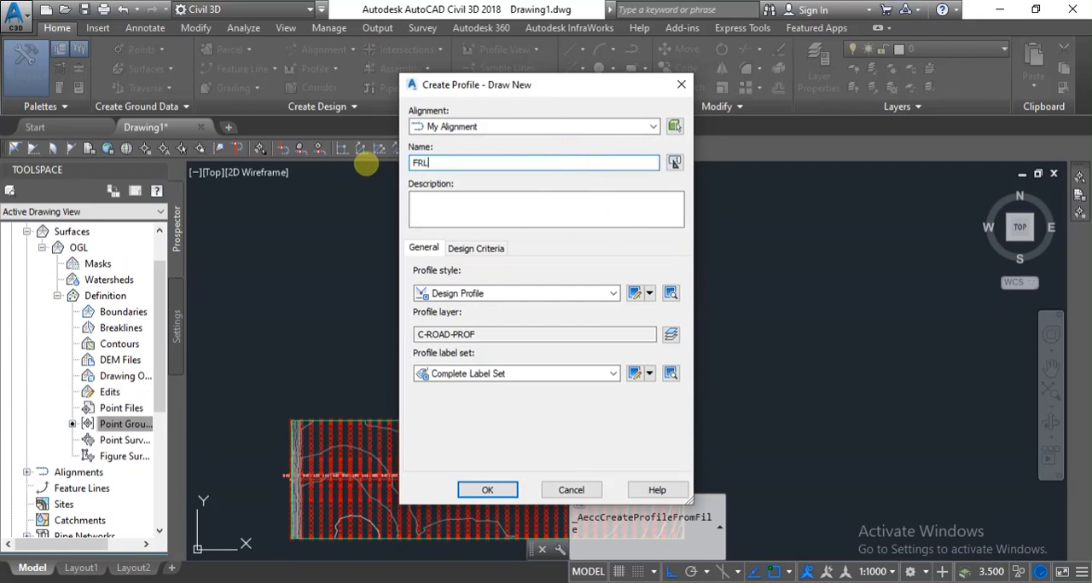
left_click(488, 490)
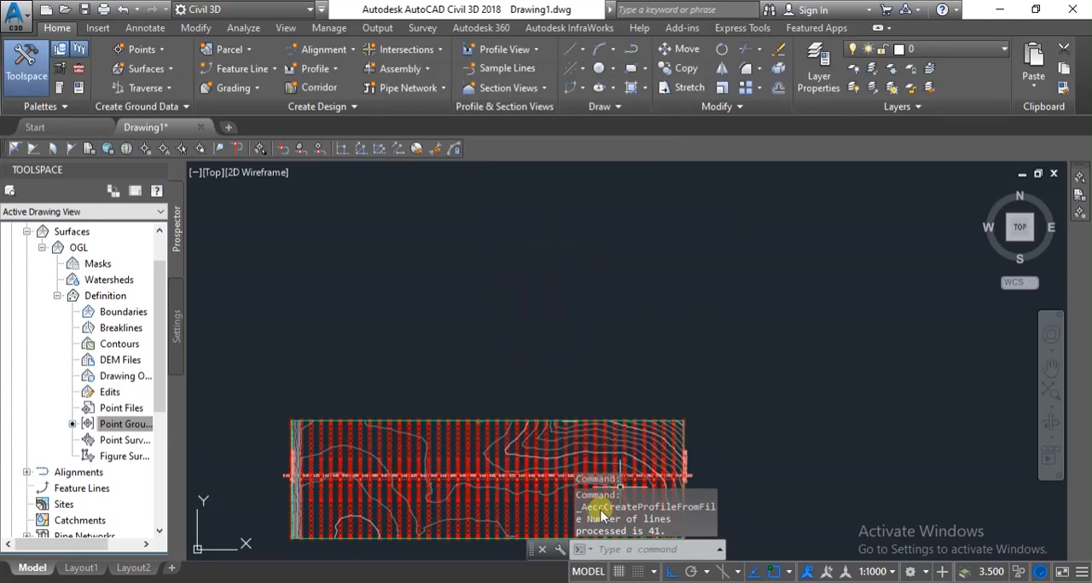
Create a surface profile from OGL along My Alignment for stations 640+400 to 640+800 and dismiss the event report.
left_click(332, 71)
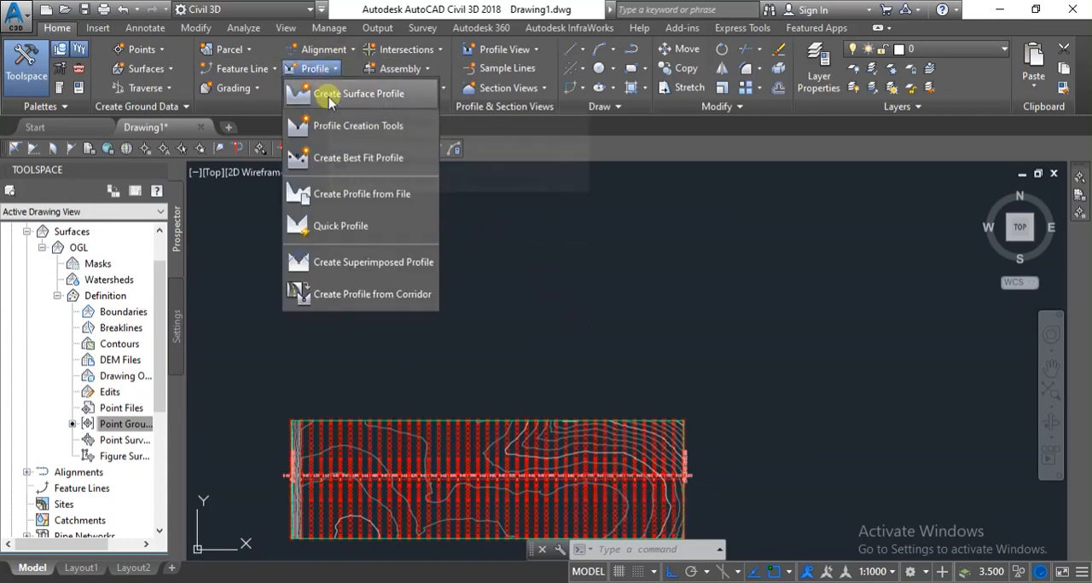
left_click(330, 97)
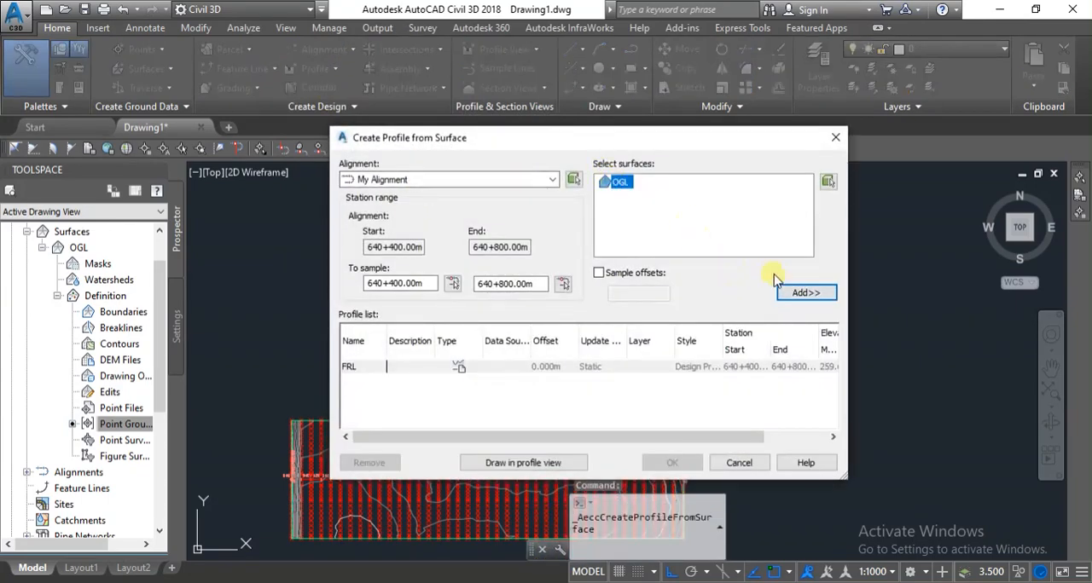
left_click(804, 298)
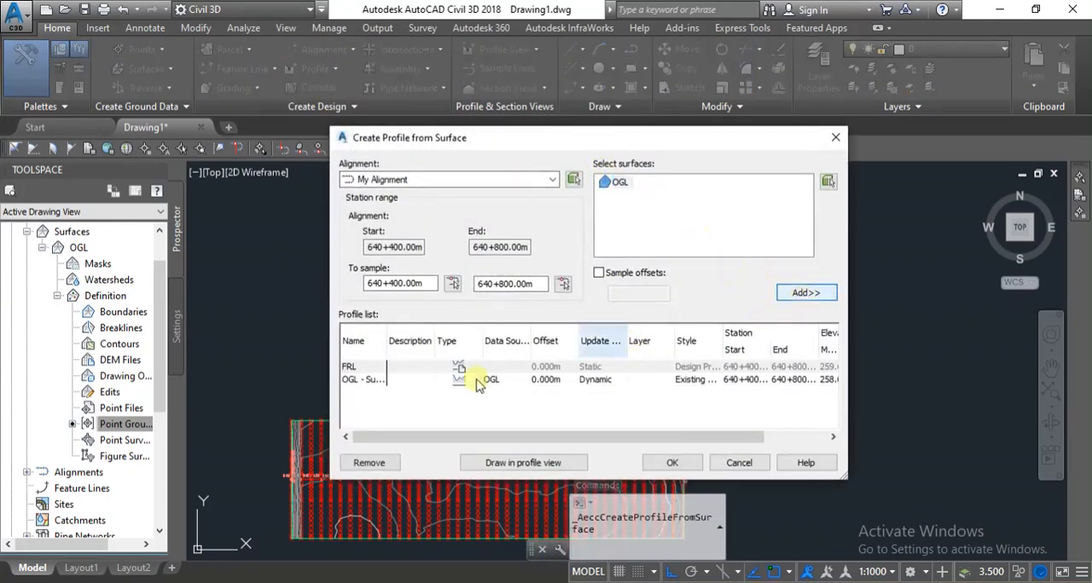
left_click(682, 466)
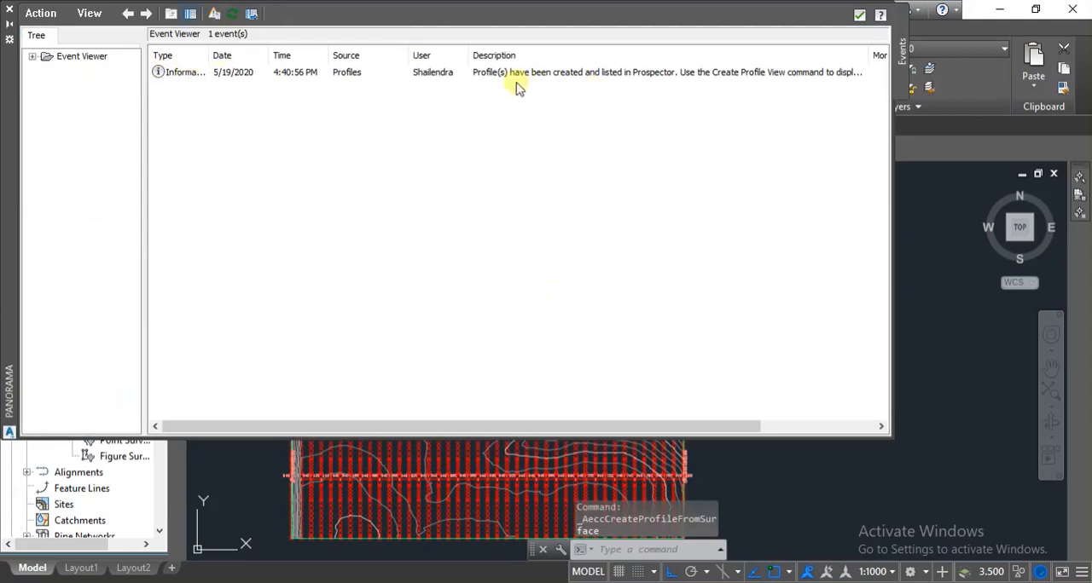
left_click(859, 16)
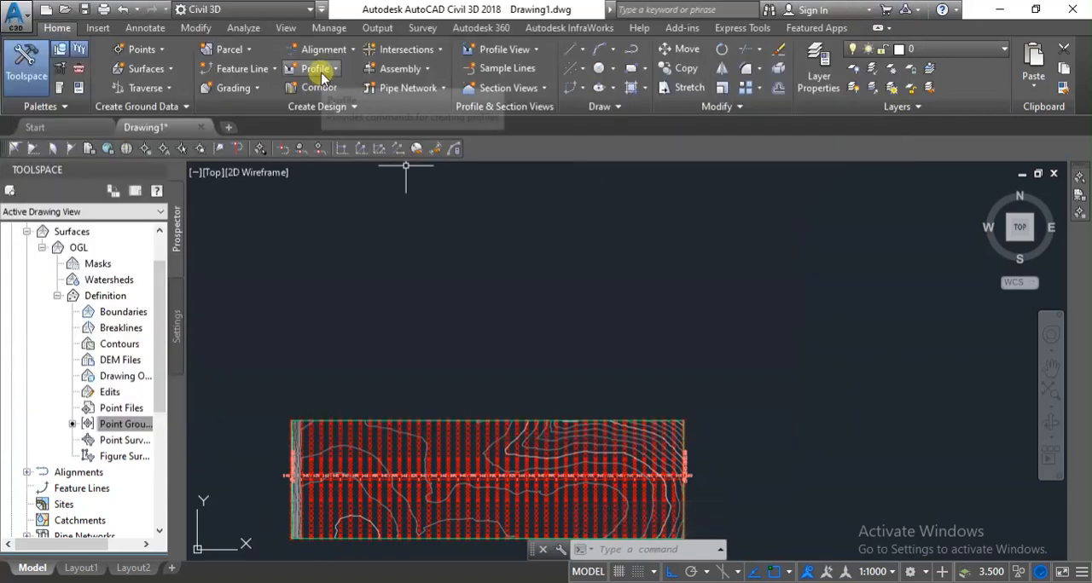
Set up a profile view of My Alignment with automatic station range and height, drawing both the FRL and OGL profiles.
left_click(508, 53)
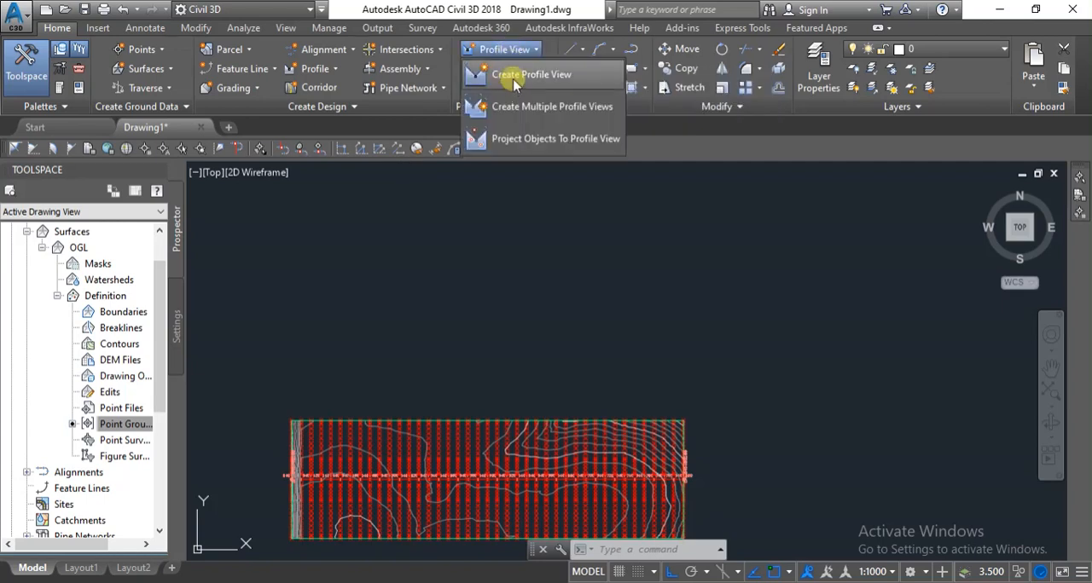
left_click(514, 78)
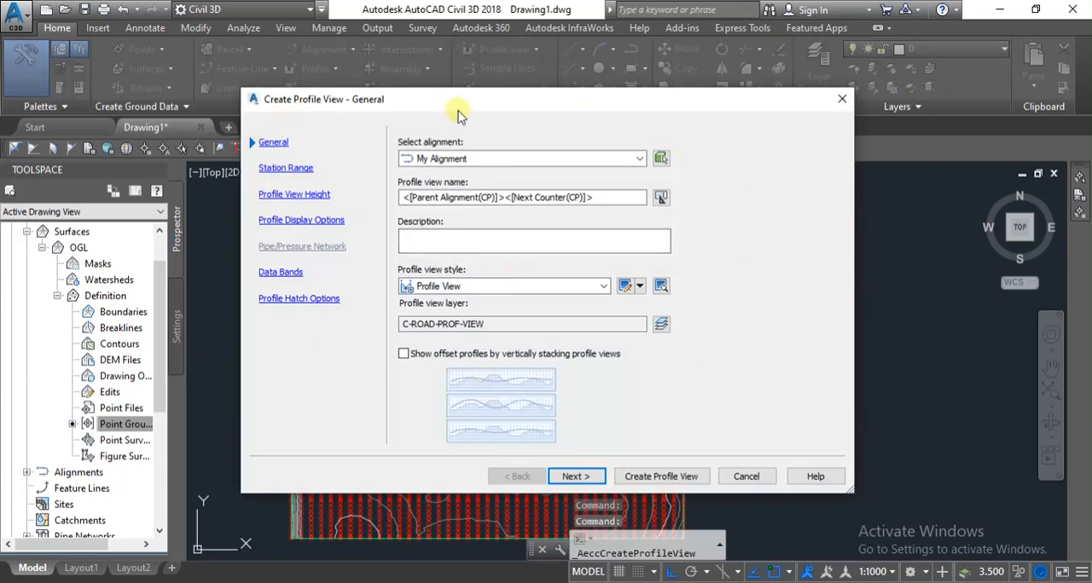
left_click(577, 477)
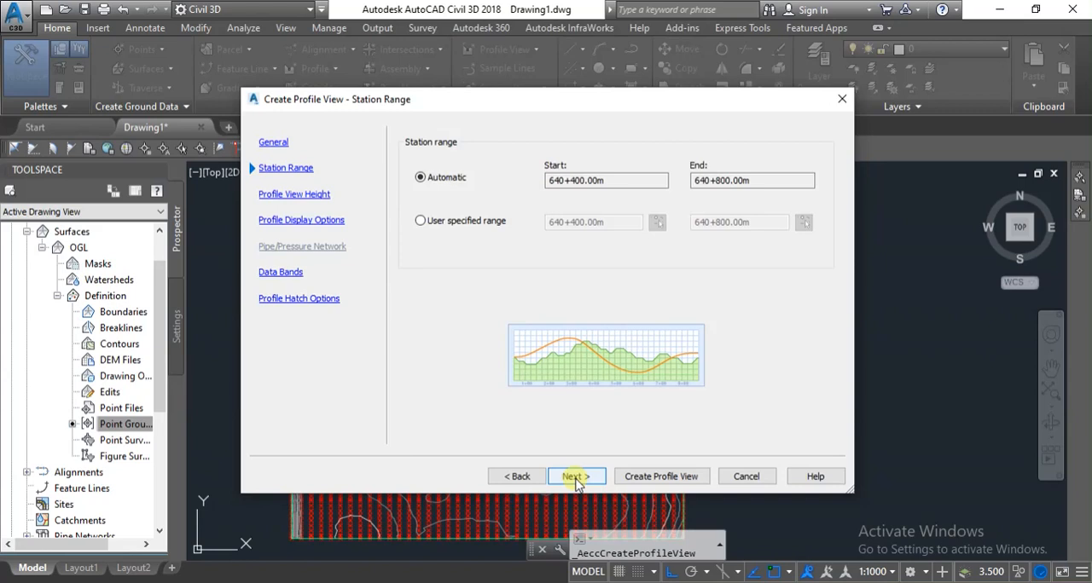
left_click(577, 478)
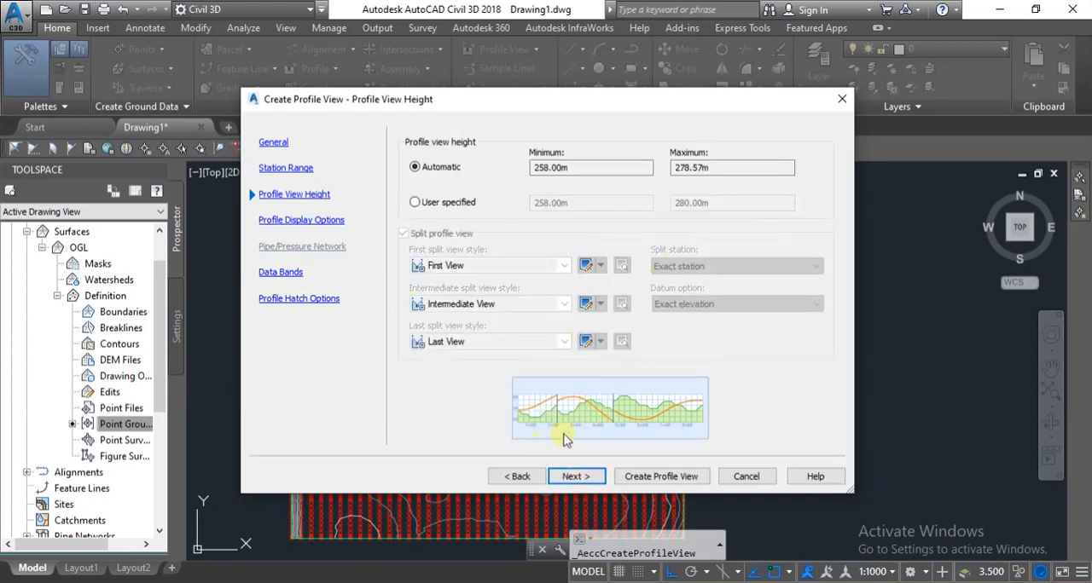
left_click(576, 477)
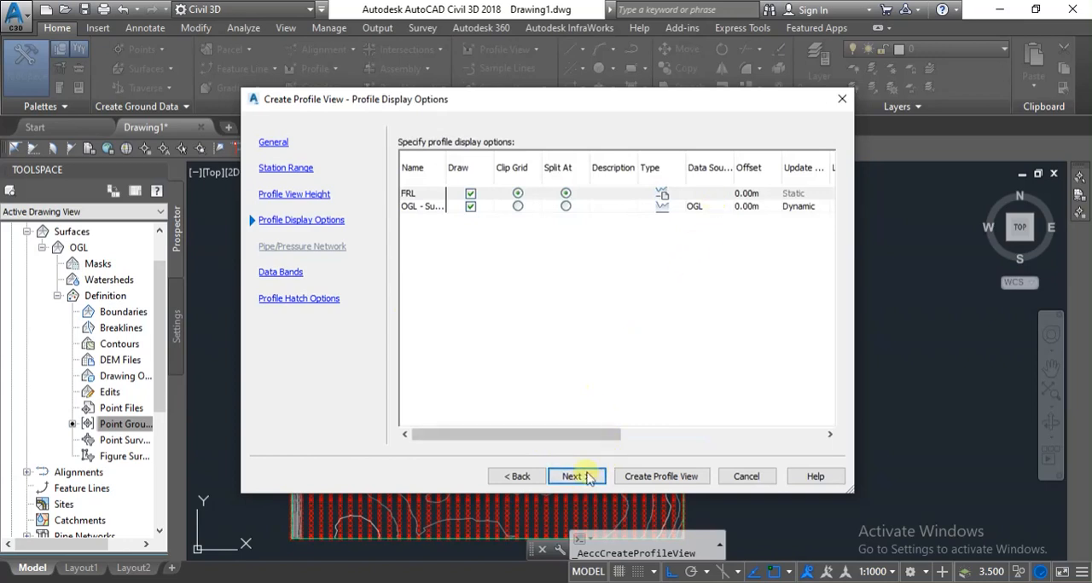
left_click(569, 480)
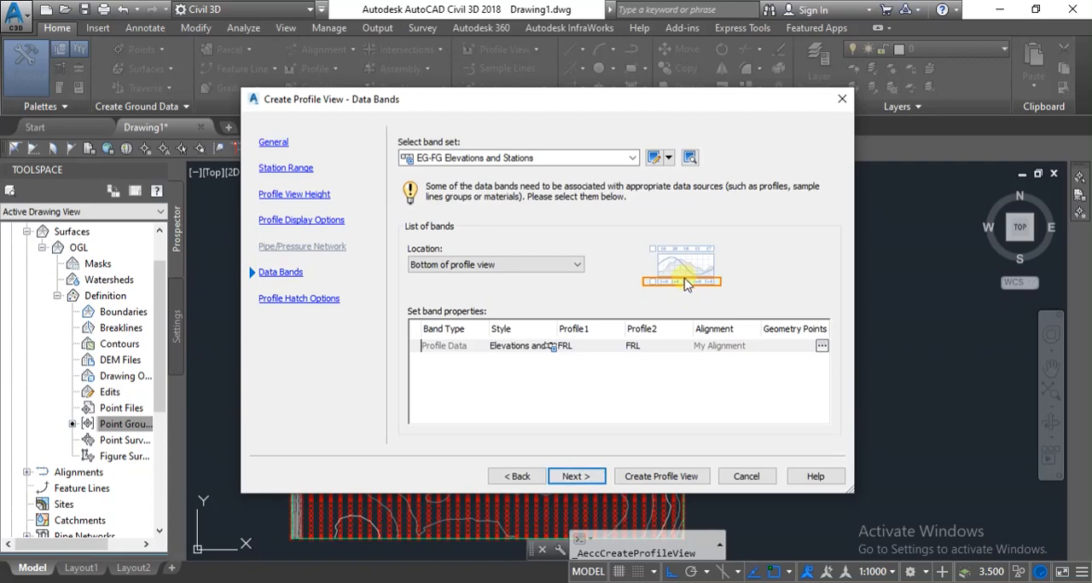
Assign the OGL surface profile as Profile2 of the Elevations and Stations data band.
left_click(646, 348)
left_click(646, 348)
left_click(646, 348)
left_click(646, 374)
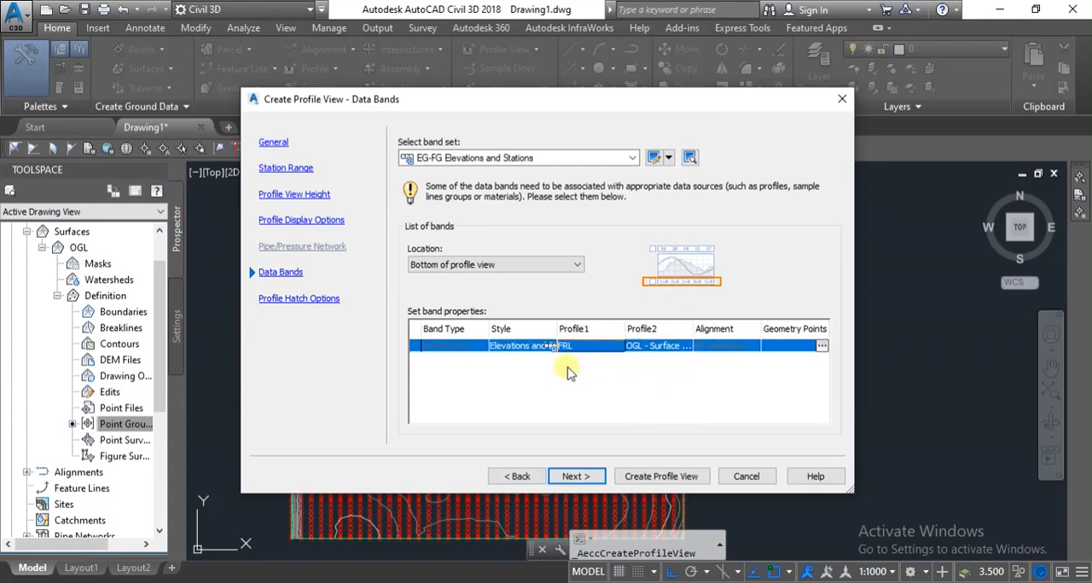
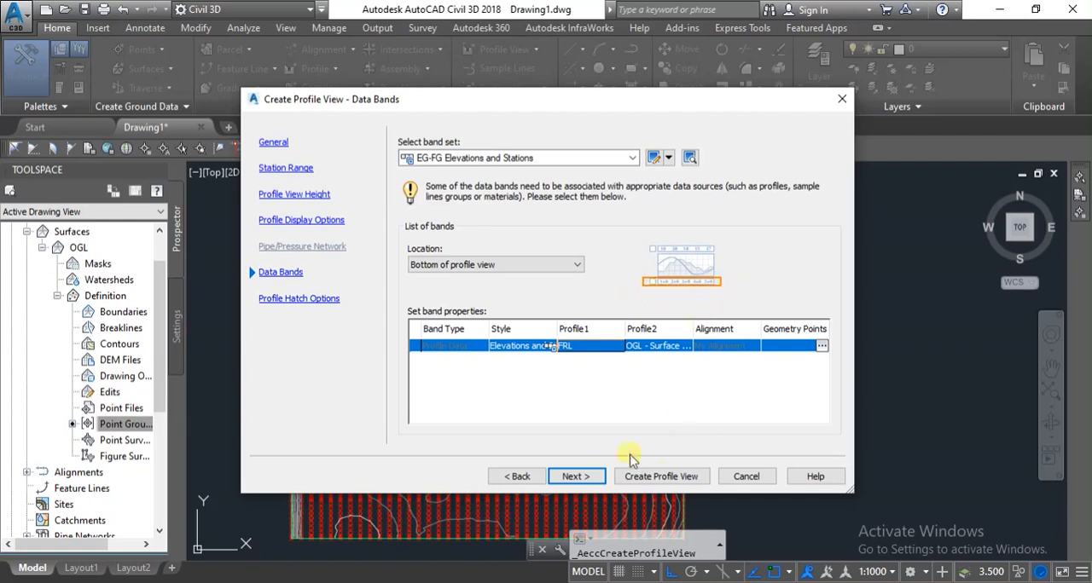
Finish creating the profile view without hatching and place its origin above the surface plan.
left_click(575, 476)
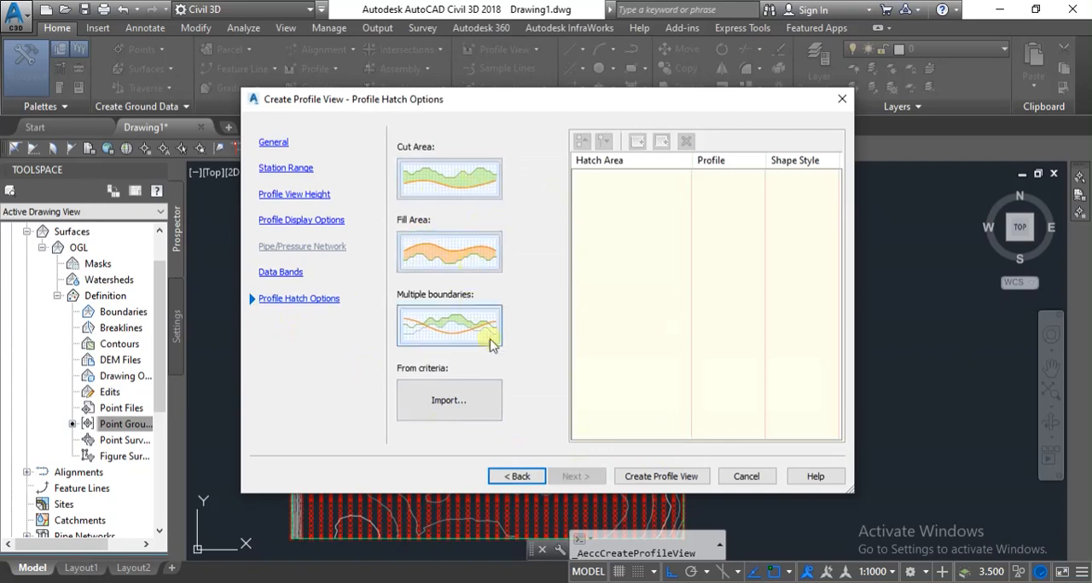
left_click(651, 480)
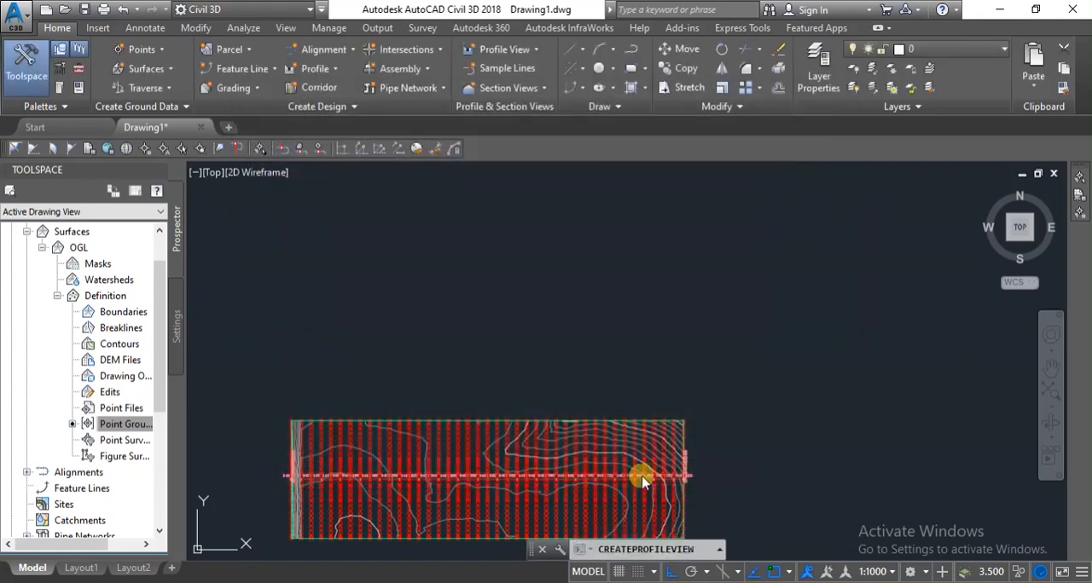
left_click(294, 259)
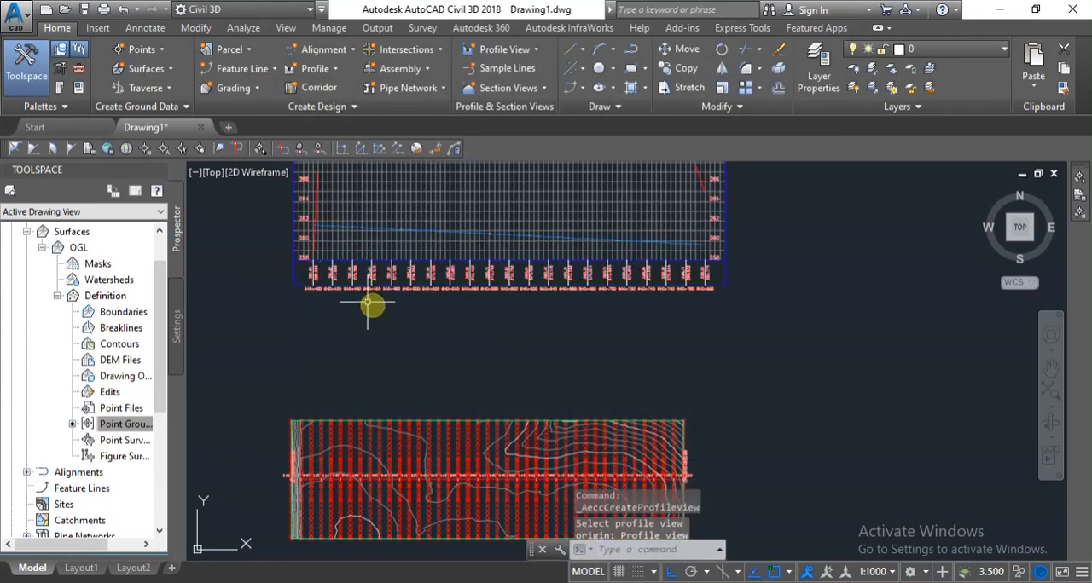
Examine the OGL and FRL profile lines and the elevations and stations in the profile view's data band.
scroll(458, 213, "down", 2)
scroll(435, 270, "down", 2)
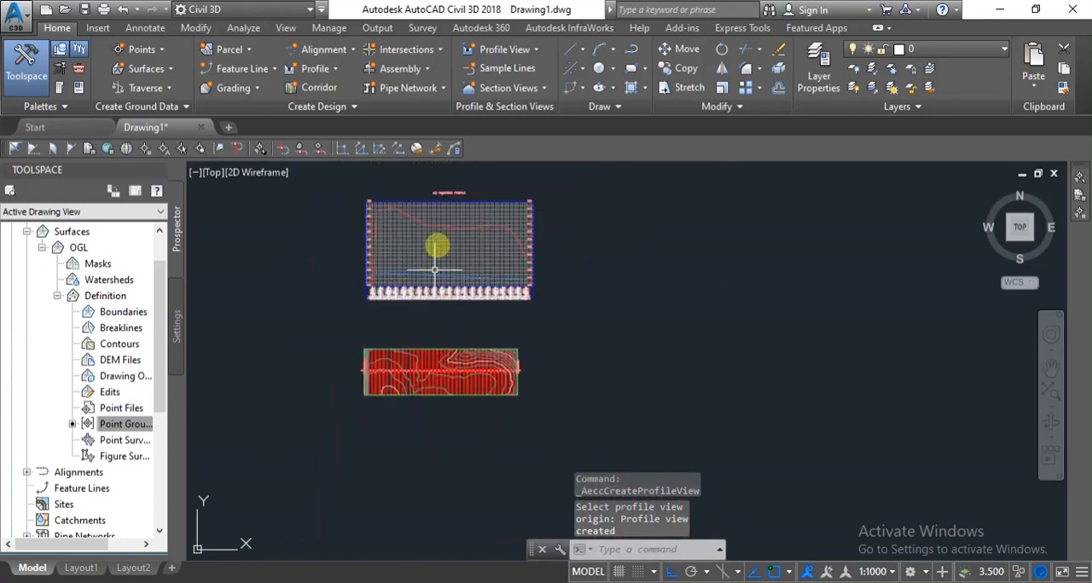
scroll(435, 269, "up", 4)
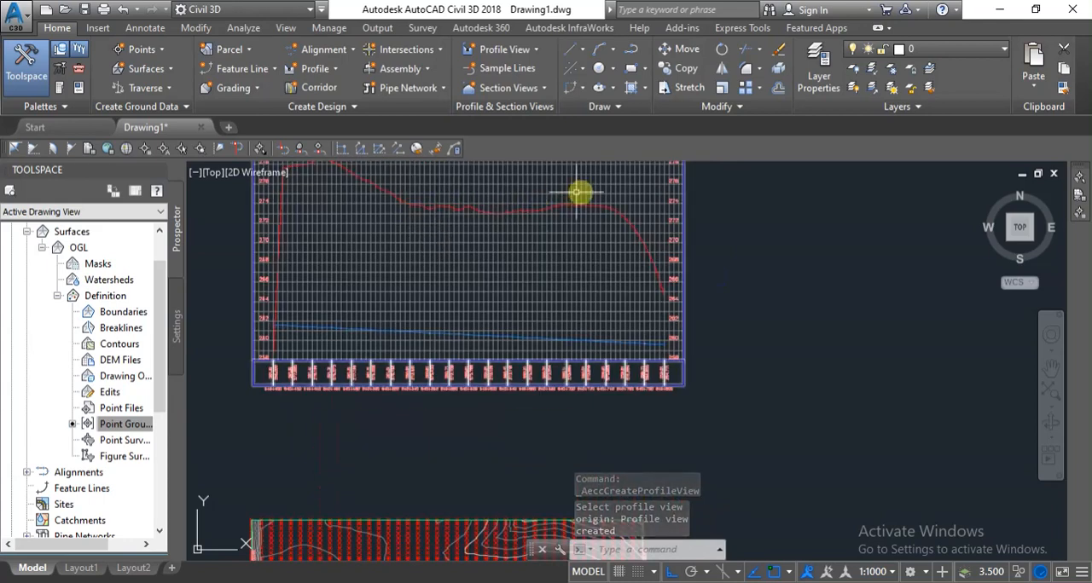
scroll(656, 346, "up", 4)
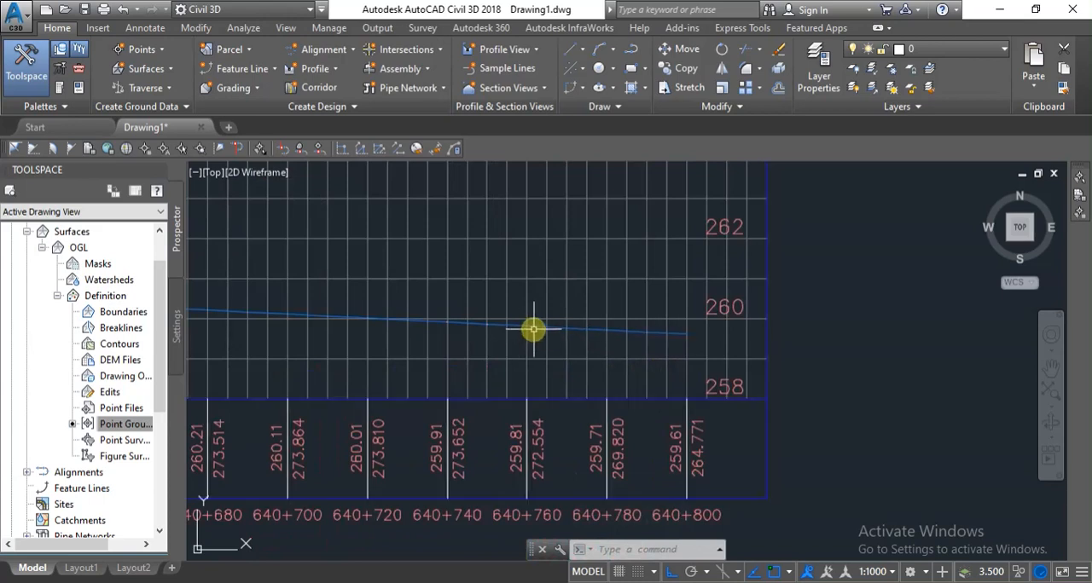
scroll(557, 328, "down", 2)
scroll(557, 328, "down", 5)
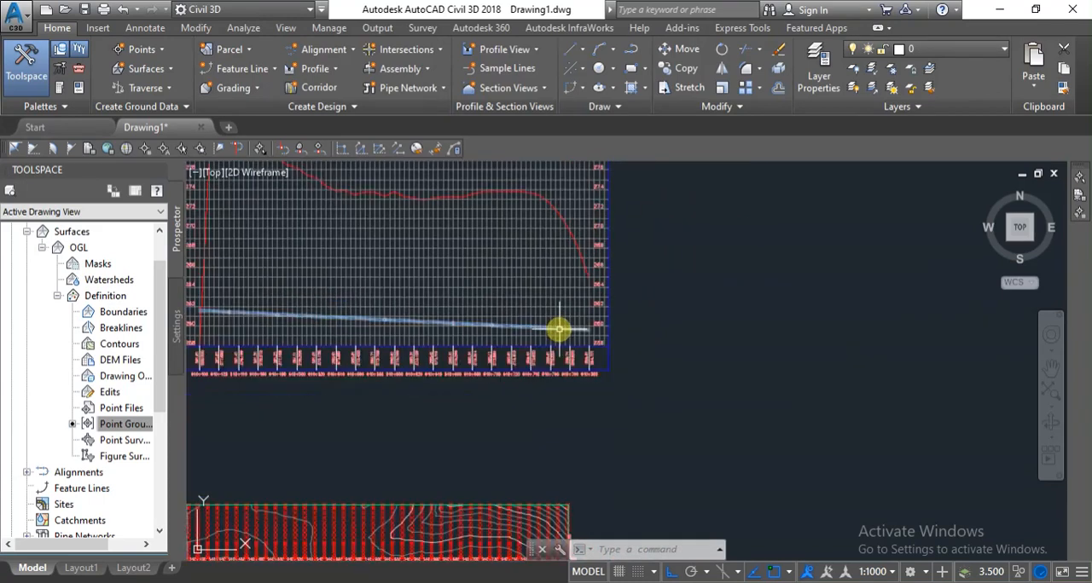
scroll(560, 324, "down", 2)
scroll(388, 294, "up", 5)
scroll(333, 459, "up", 4)
scroll(339, 452, "down", 4)
scroll(344, 449, "up", 4)
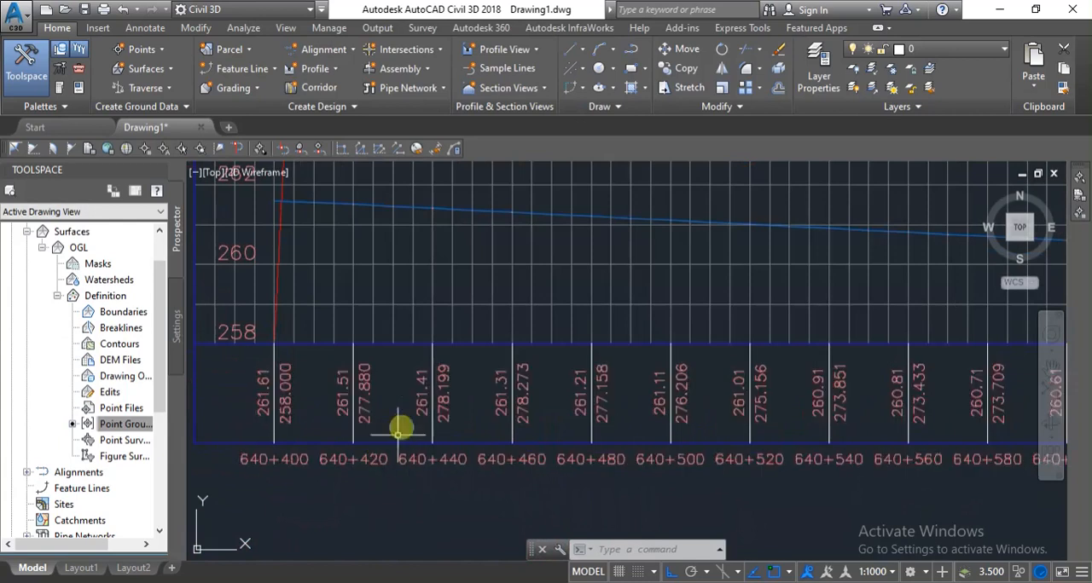
scroll(366, 418, "up", 4)
scroll(367, 418, "down", 2)
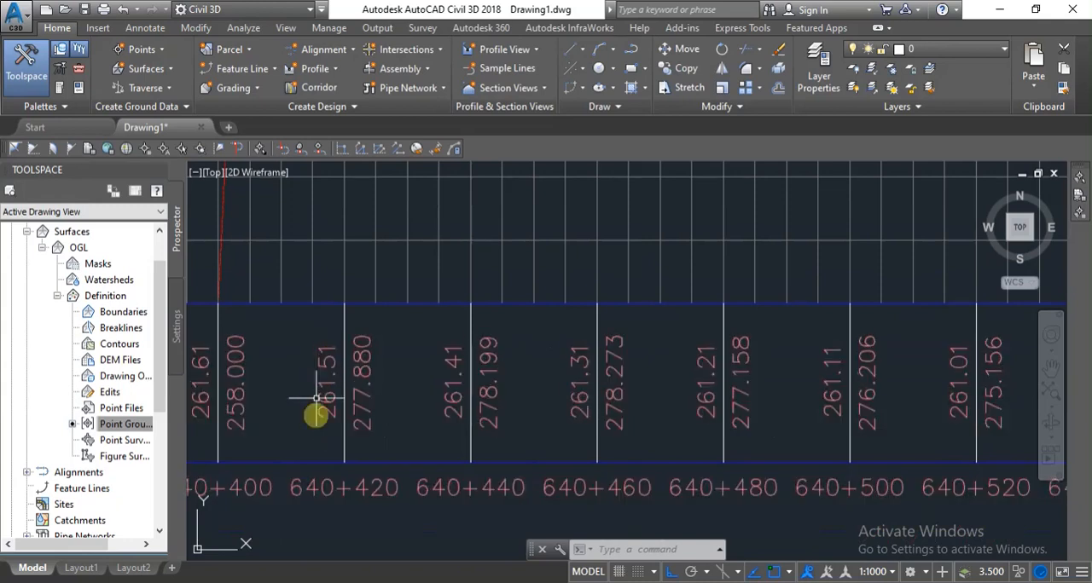
scroll(366, 418, "down", 8)
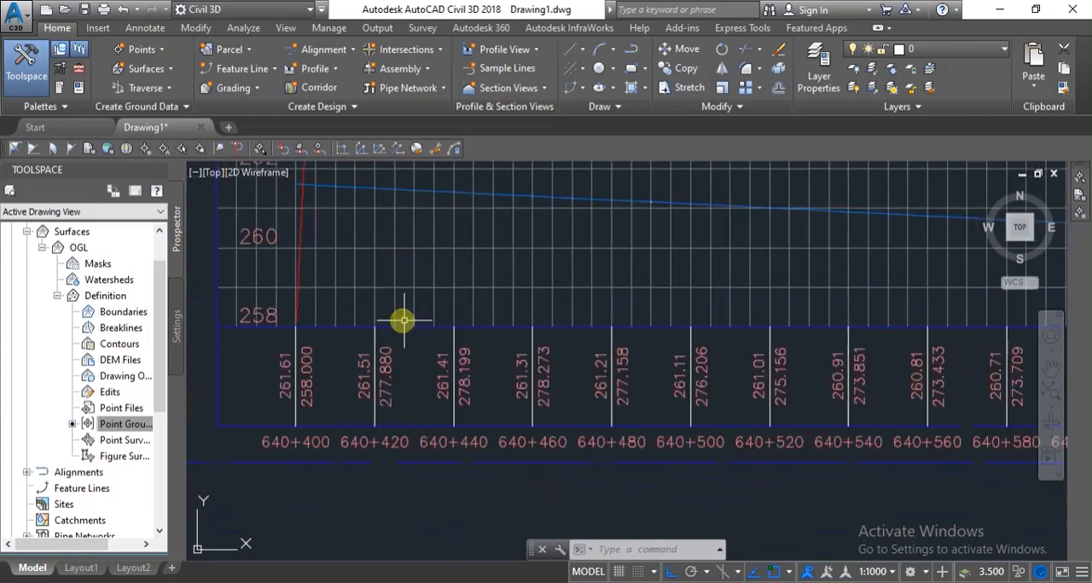
scroll(422, 361, "up", 6)
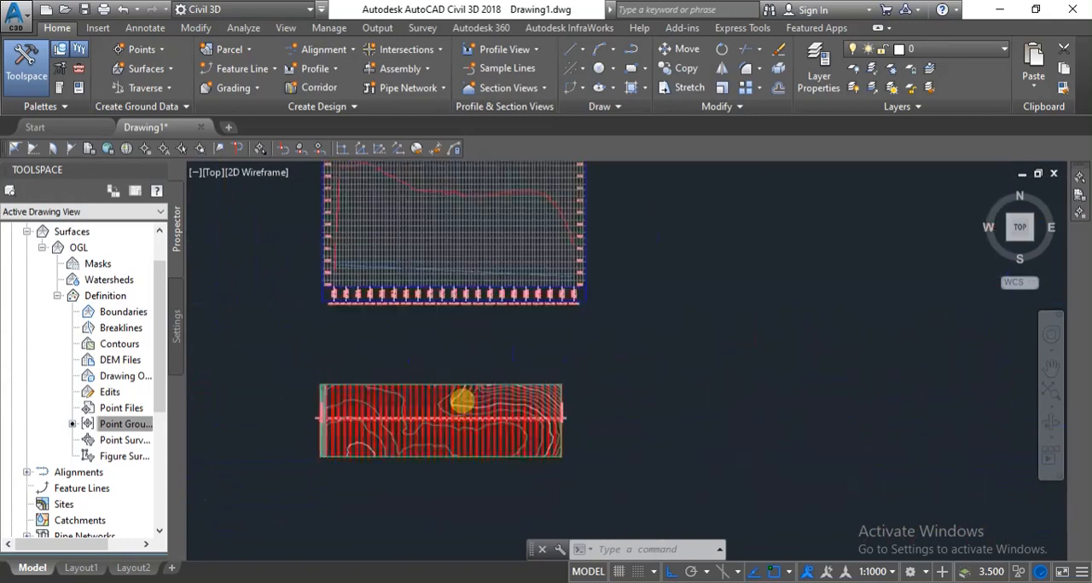
Mark Create Profile View as done in the to-do checklist and return to the drawing.
scroll(451, 398, "down", 3)
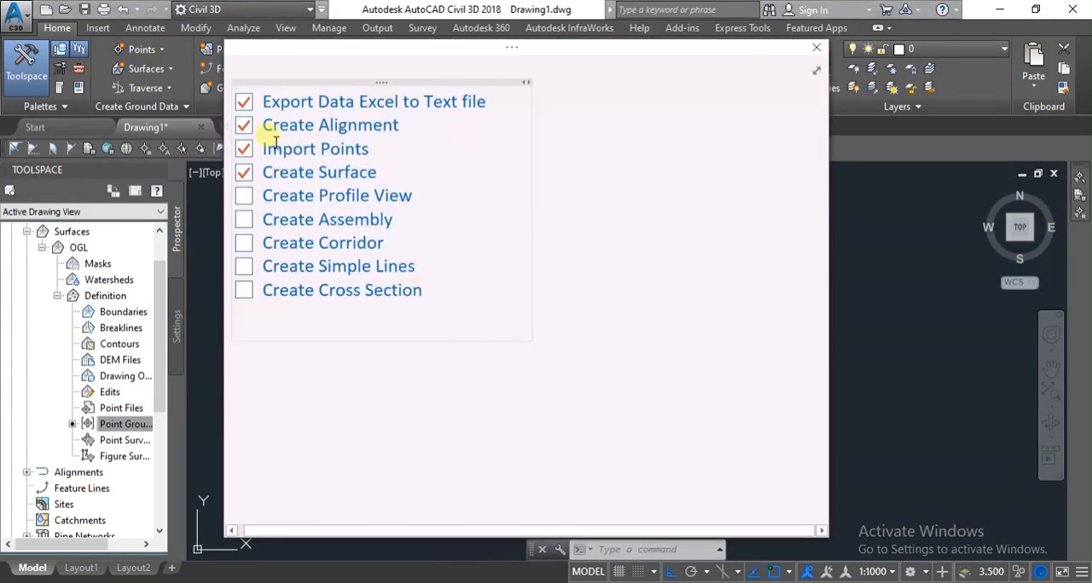
left_click(244, 197)
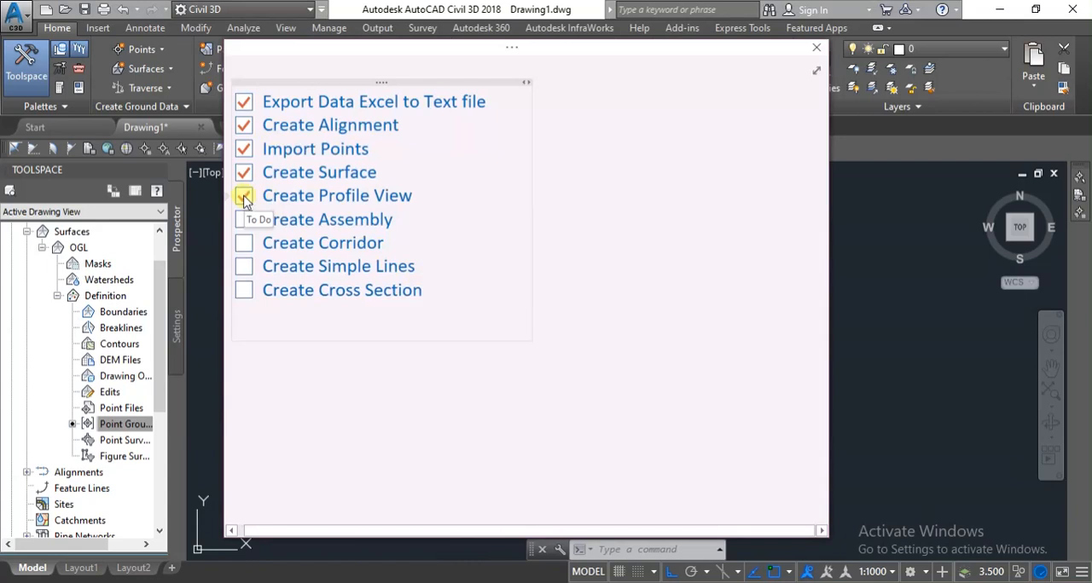
scroll(555, 366, "up", 5)
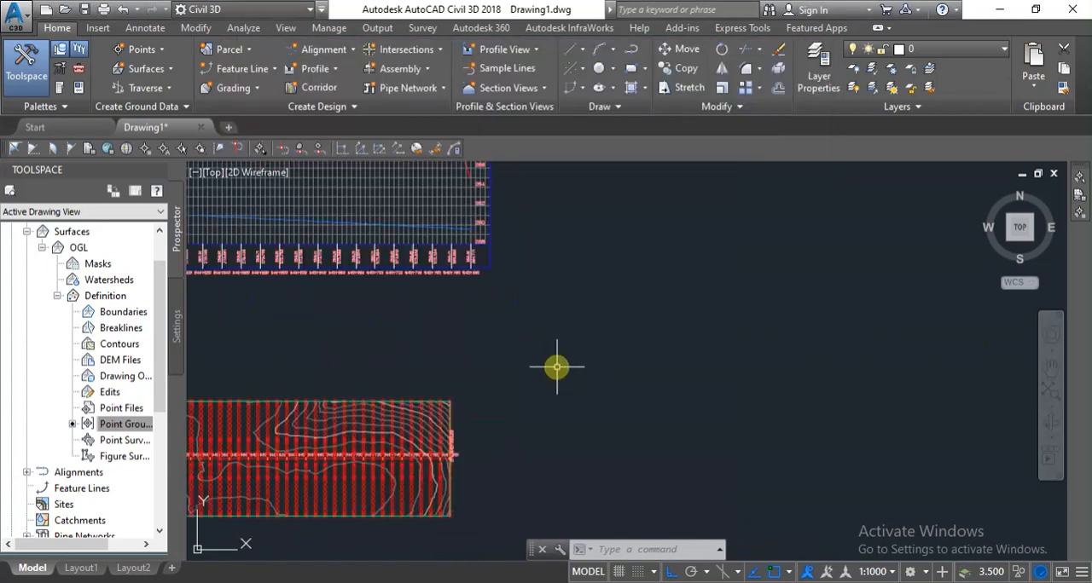
scroll(621, 324, "down", 3)
scroll(605, 329, "up", 2)
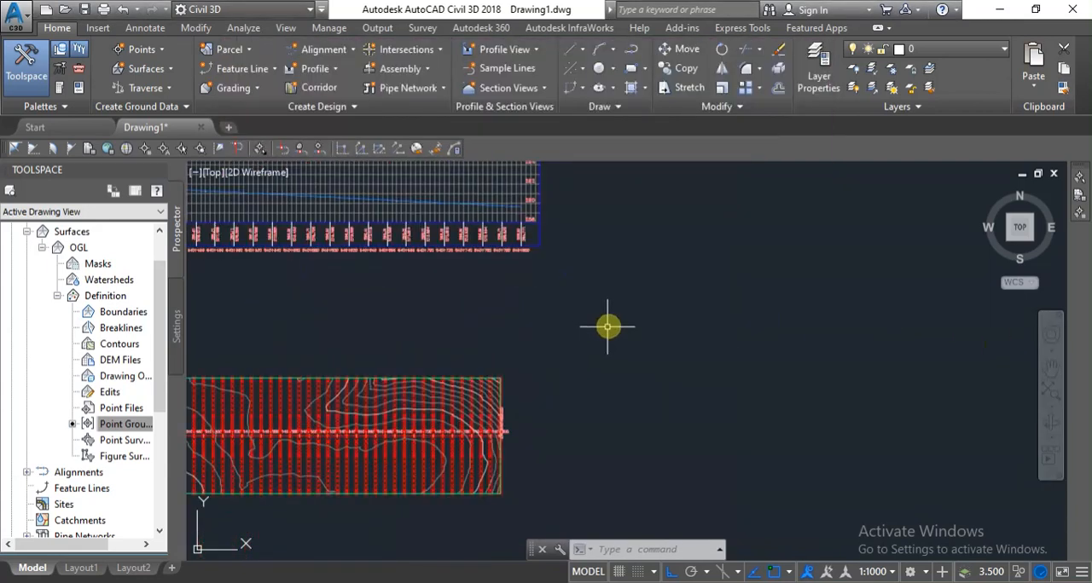
left_click(340, 60)
left_click(341, 55)
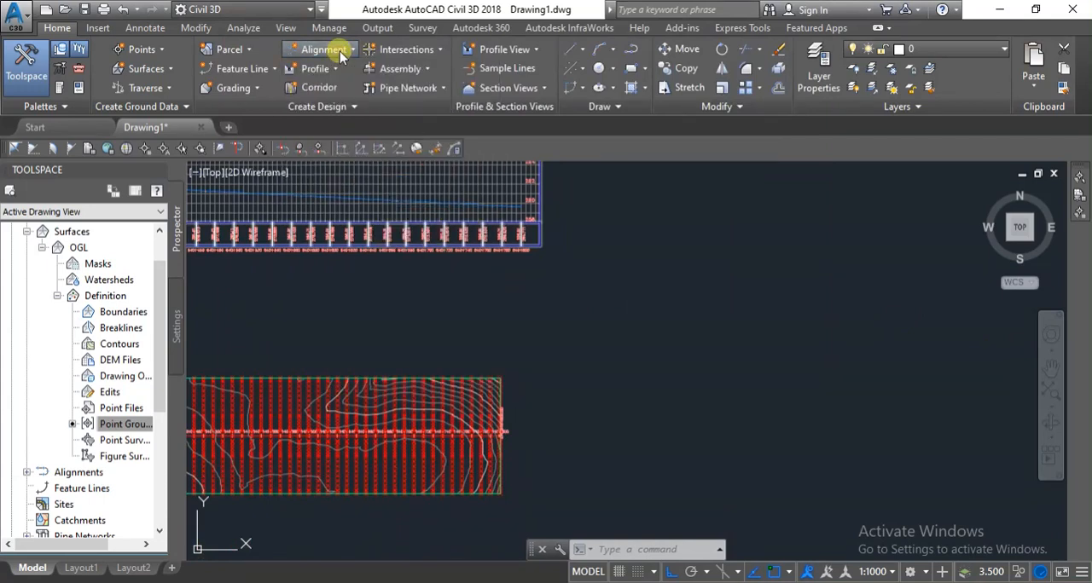
left_click(340, 53)
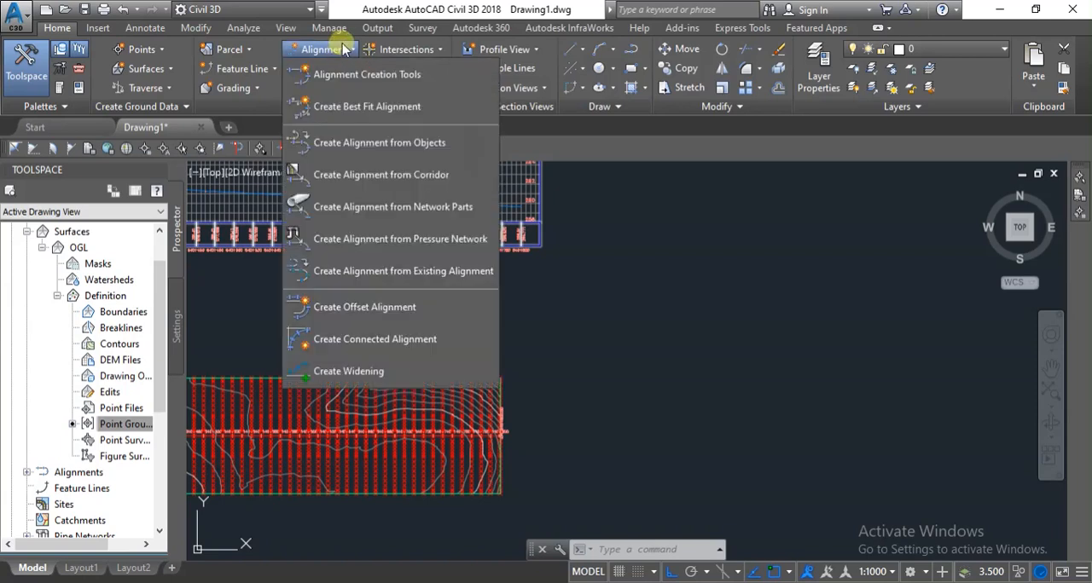
left_click(342, 48)
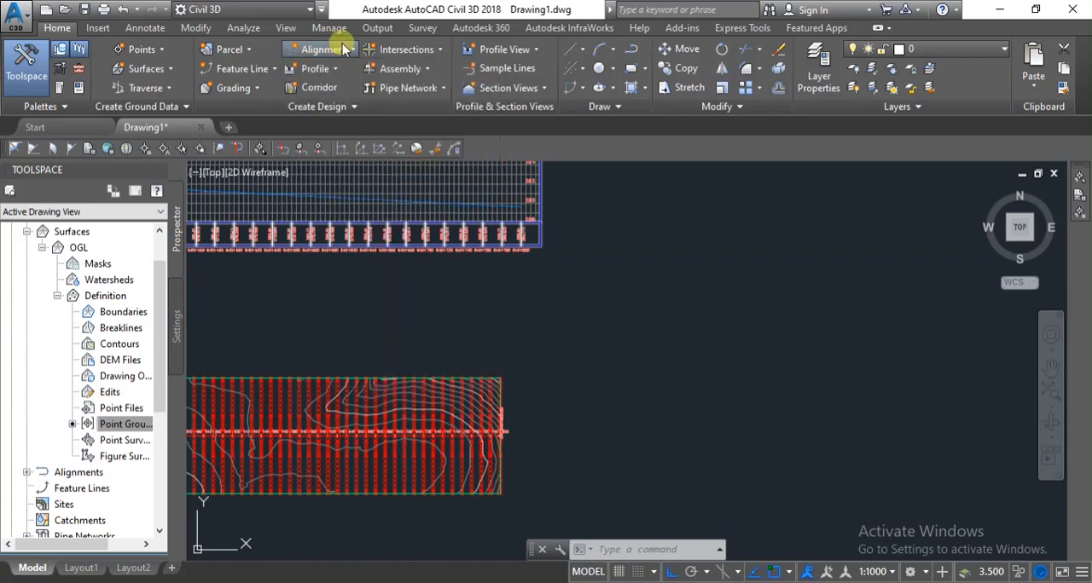
Try to create an assembly named My Assembly with its baseline over the surface plan, and undo the placement.
left_click(413, 72)
left_click(413, 72)
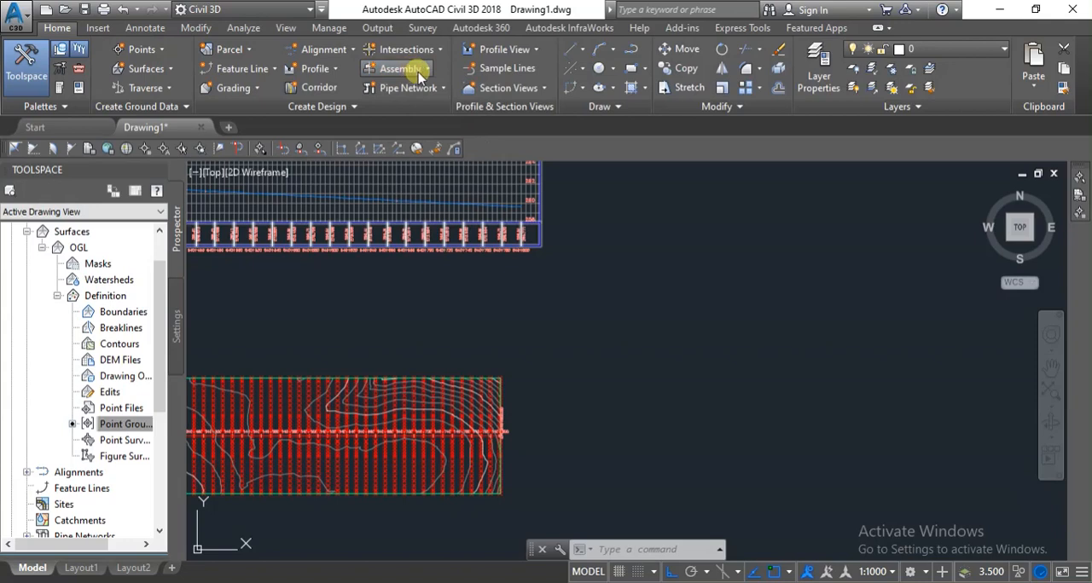
left_click(418, 71)
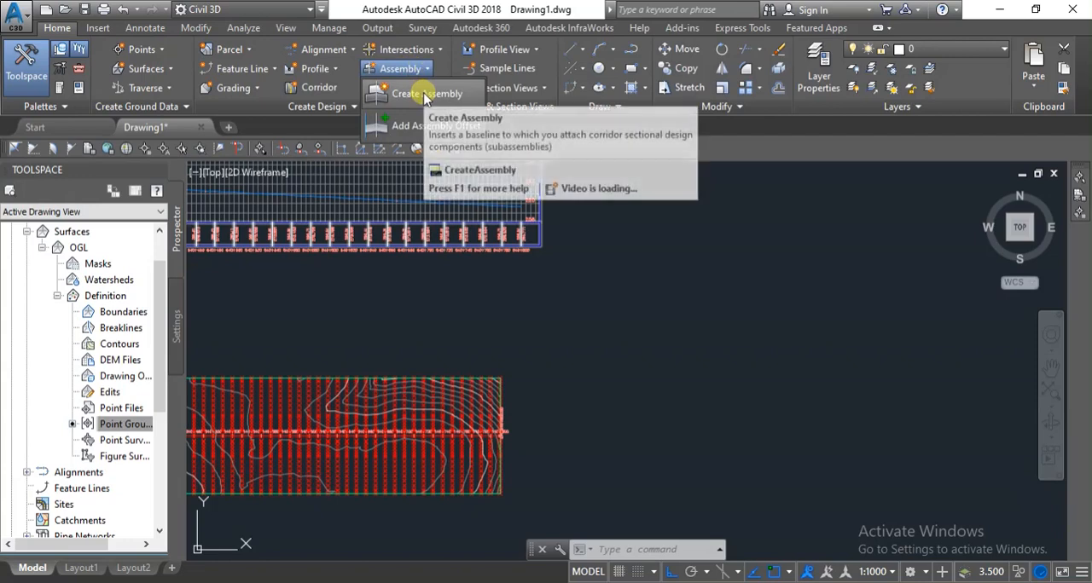
left_click(450, 101)
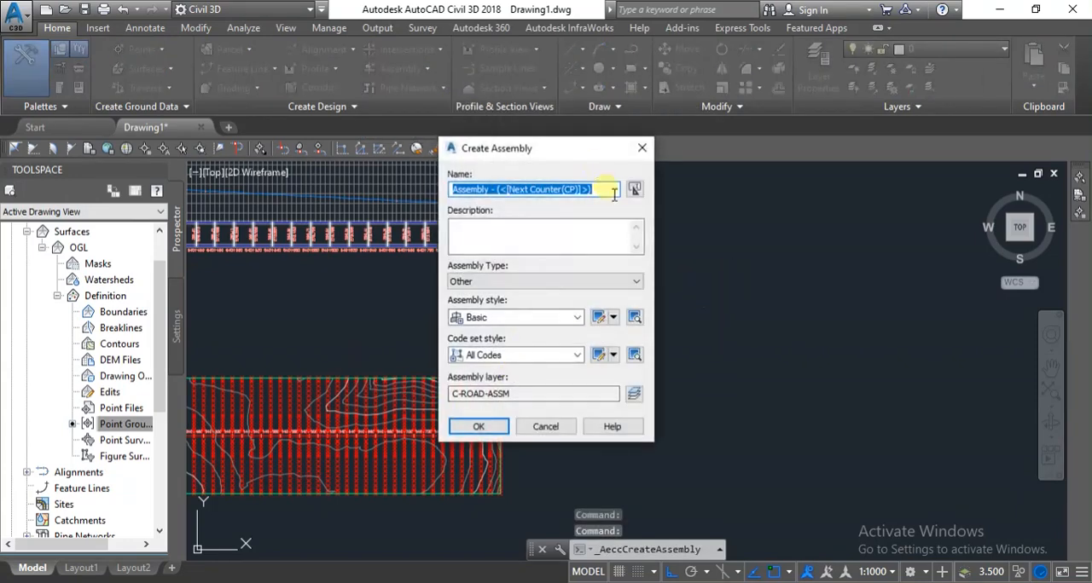
type("m")
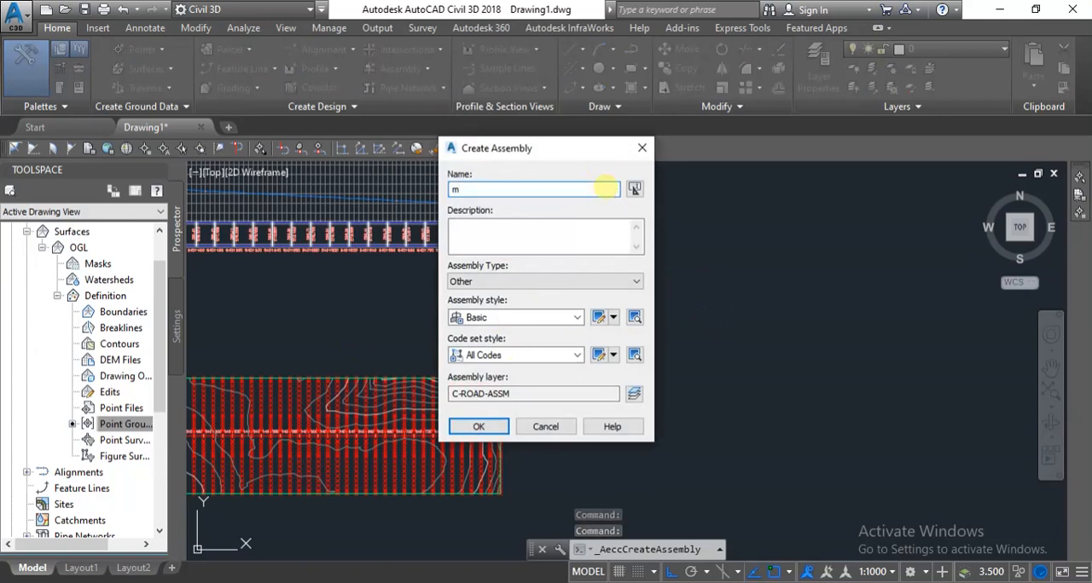
type("y Assembly")
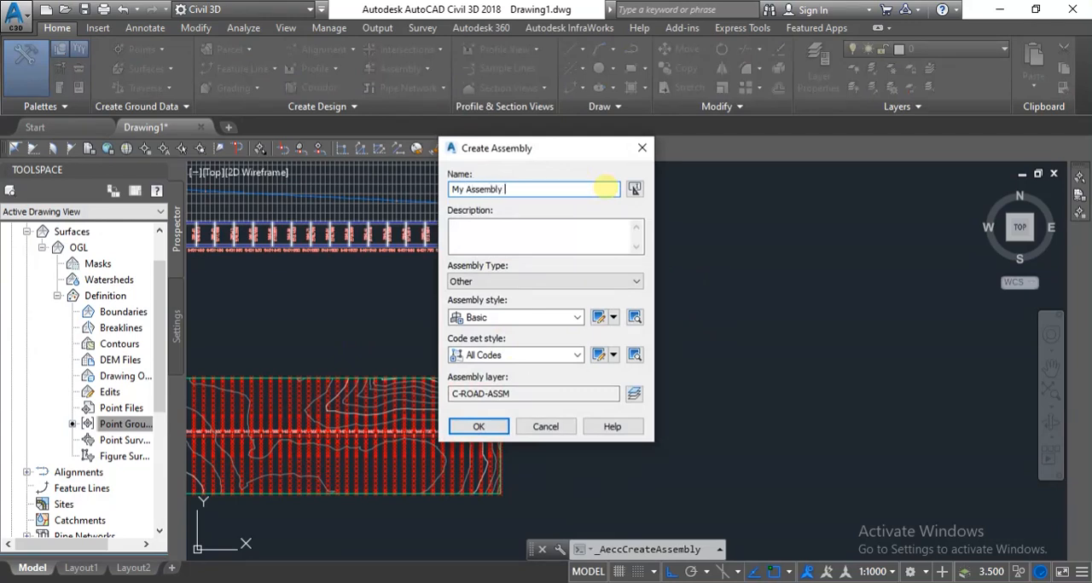
left_click(550, 283)
left_click(550, 288)
left_click(479, 429)
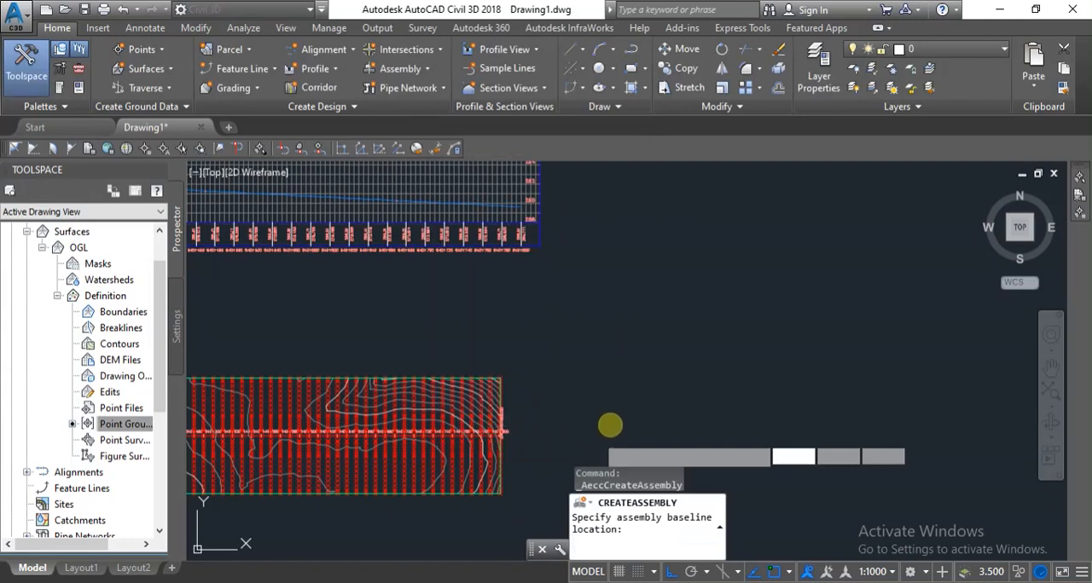
left_click(575, 331)
key("Escape")
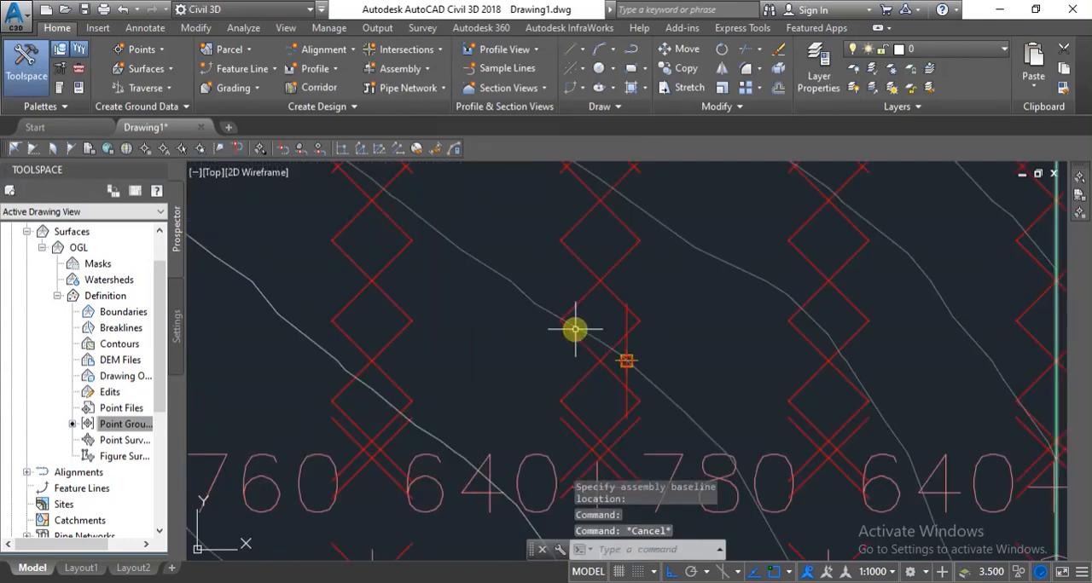
key("ctrl+z")
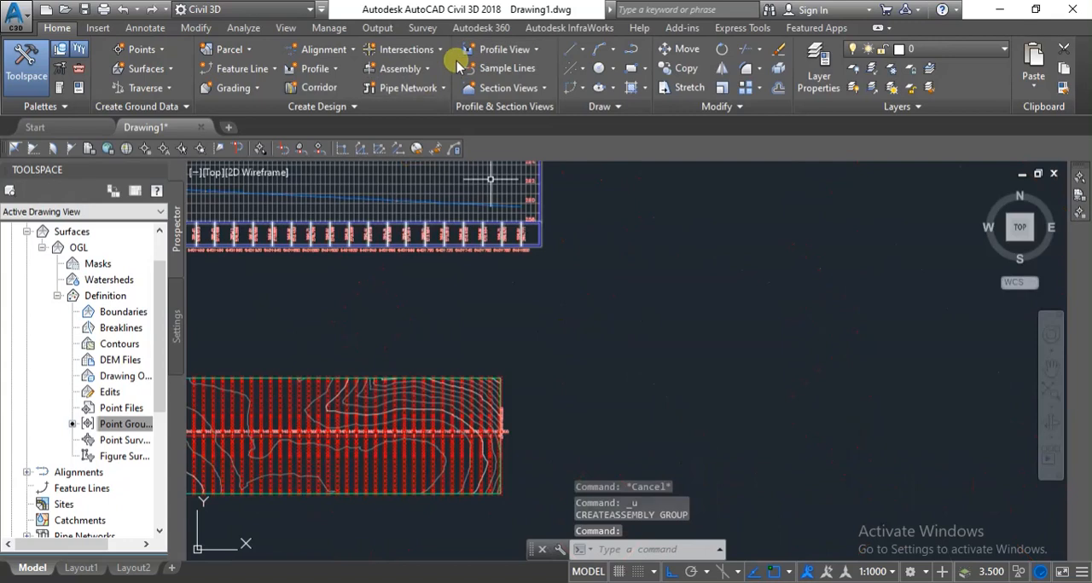
Create an assembly named My Assembly, type Other, with Basic style and All Codes, placing its baseline between the profile view and surface plan.
left_click(403, 69)
left_click(425, 98)
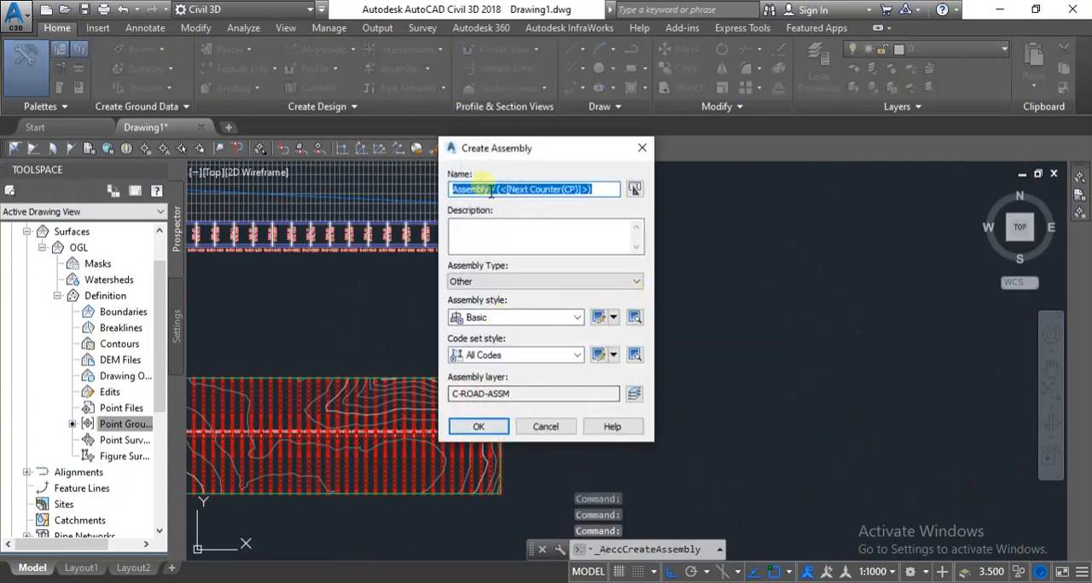
type("My")
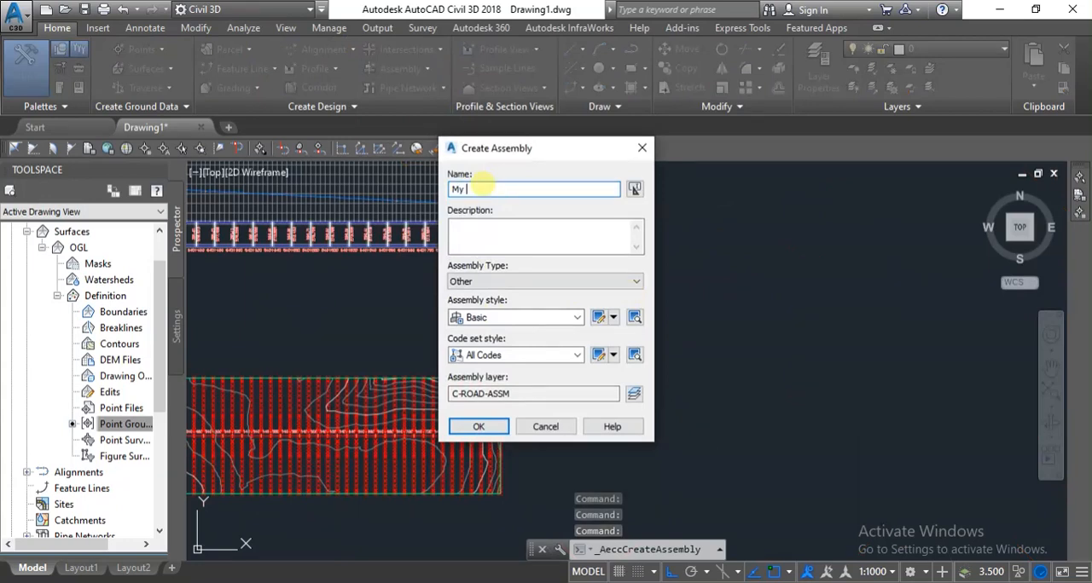
type(" Assembly")
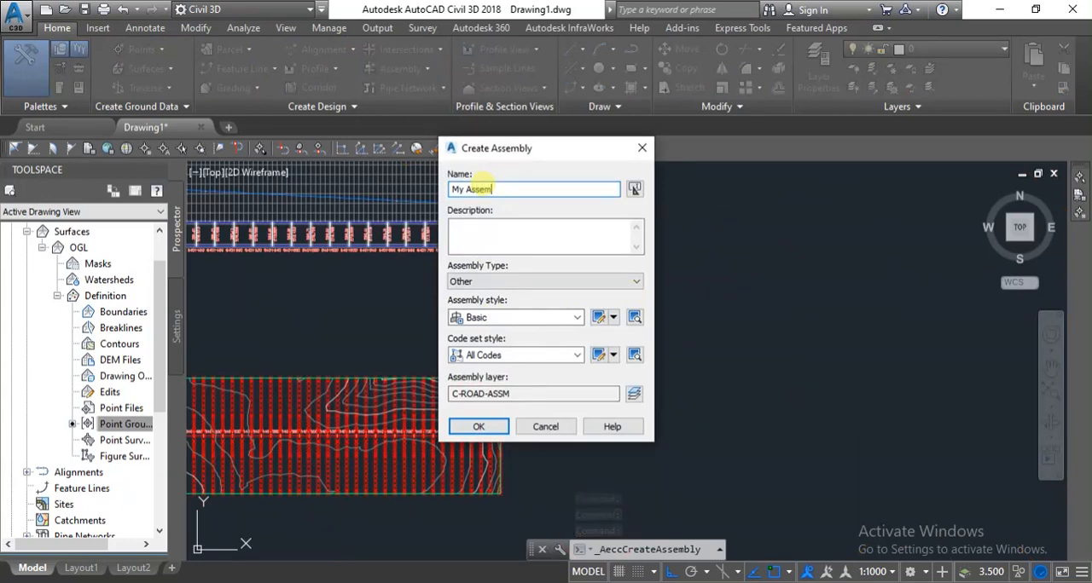
left_click(478, 427)
scroll(718, 338, "down", 3)
scroll(558, 322, "up", 4)
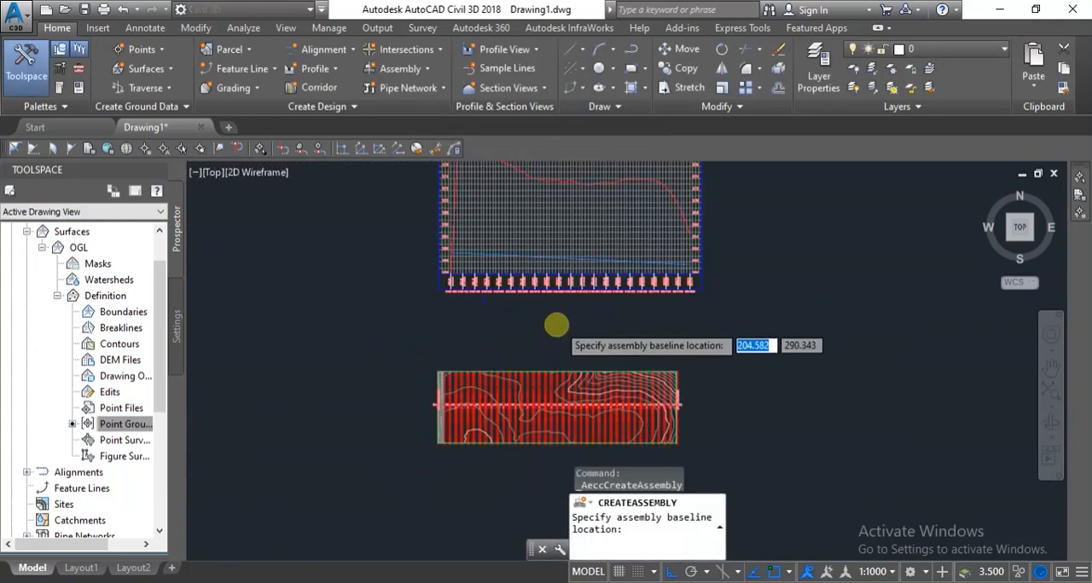
left_click(562, 326)
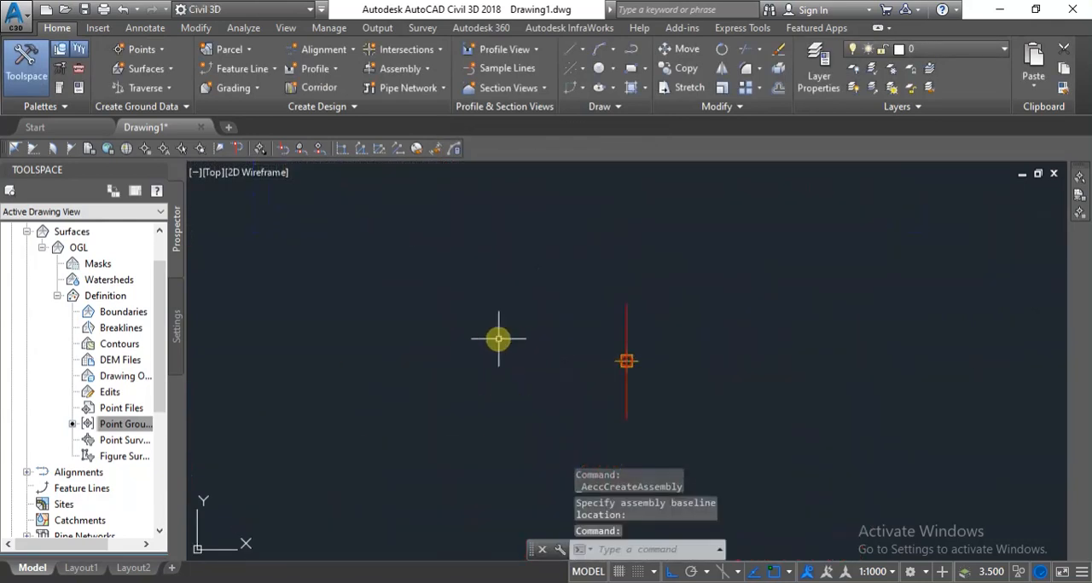
Select the My Assembly baseline and bring up the metric lane subassemblies for it.
scroll(498, 340, "down", 1)
scroll(553, 353, "up", 2)
scroll(538, 311, "down", 1)
scroll(595, 342, "up", 2)
scroll(594, 341, "down", 1)
left_click(608, 275)
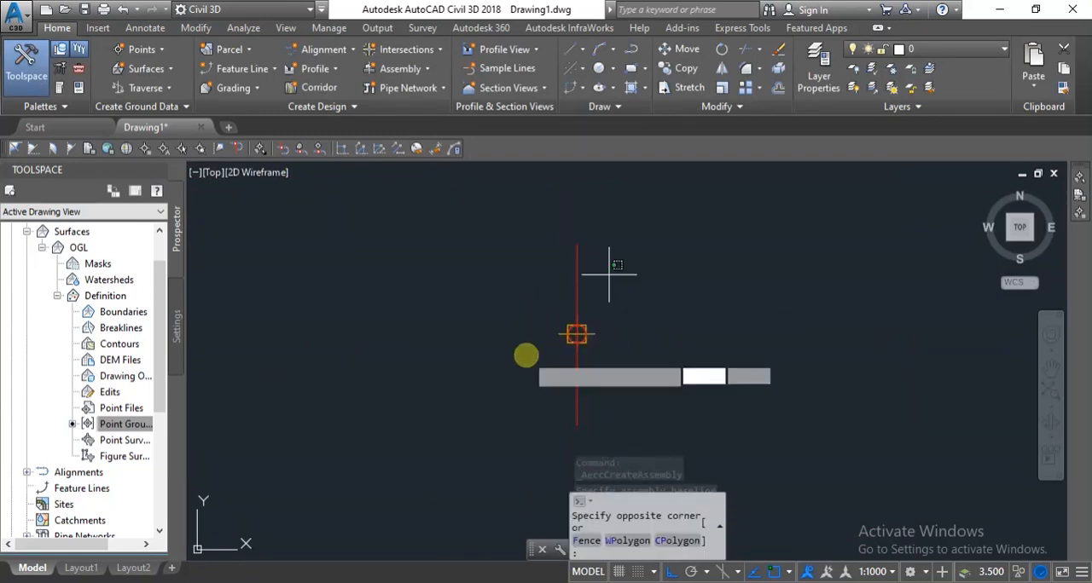
left_click(523, 353)
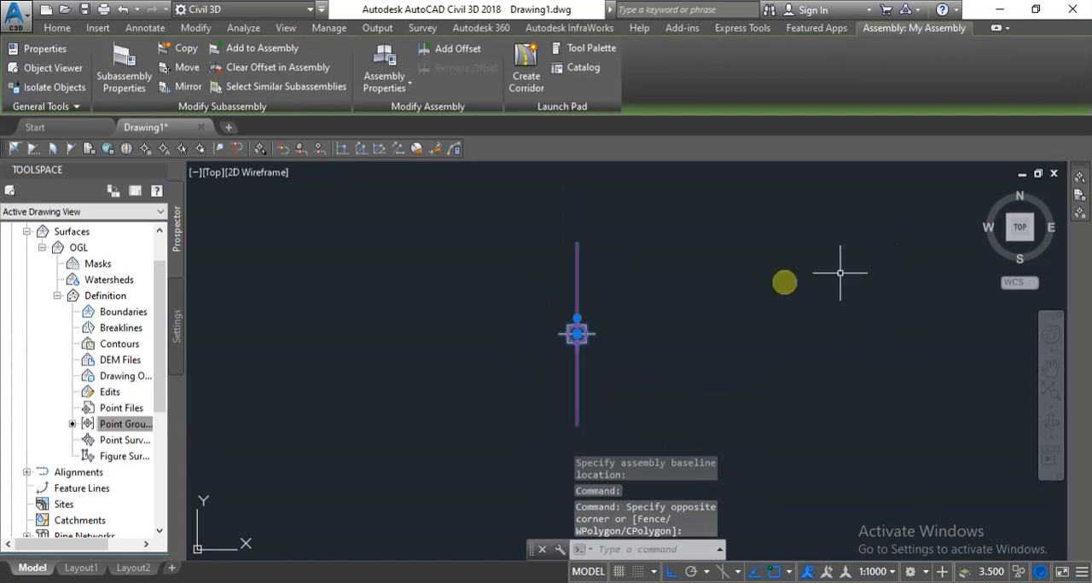
left_click(597, 50)
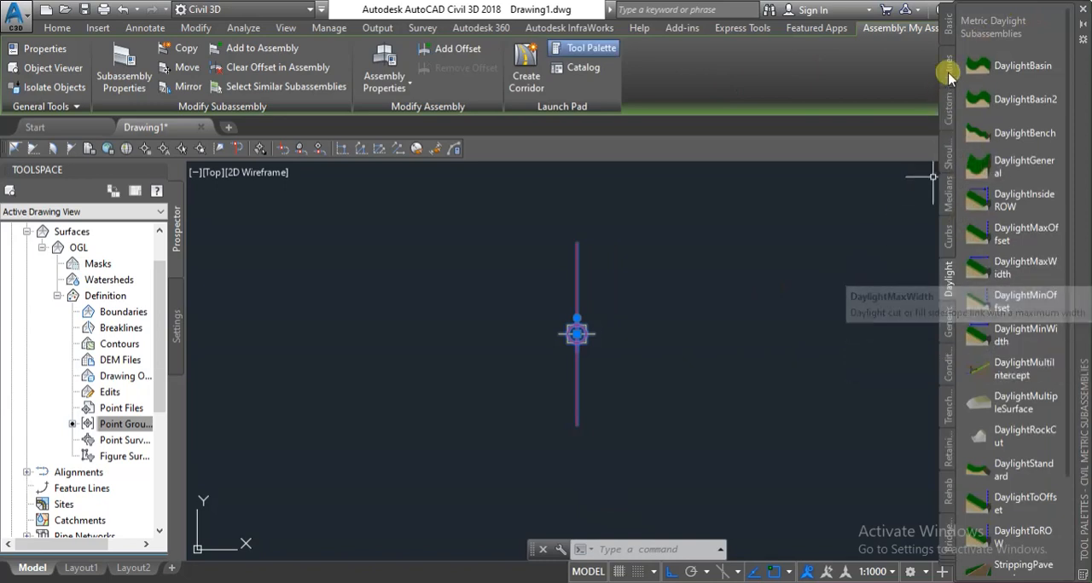
left_click(950, 66)
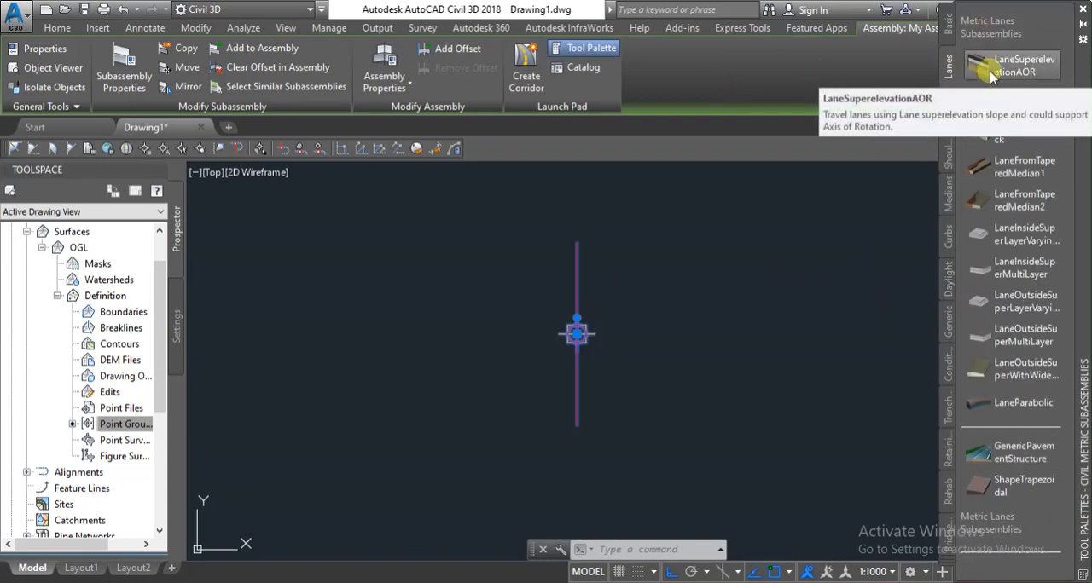
Start adding a LaneSuperelevationAOR subassembly and set its lane width to 5.5 m.
left_click(1025, 68)
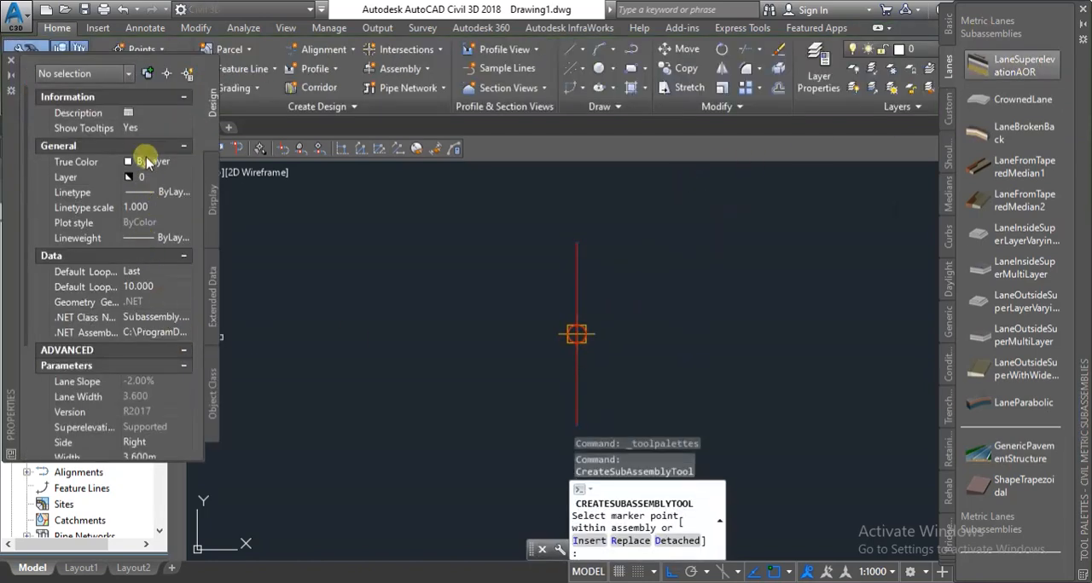
scroll(142, 215, "down", 3)
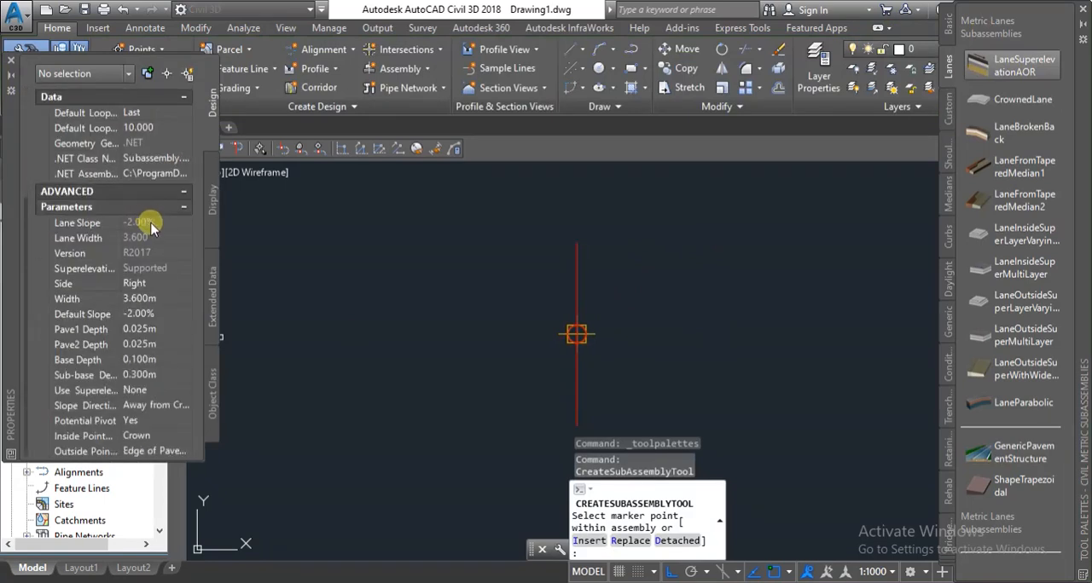
left_click(166, 301)
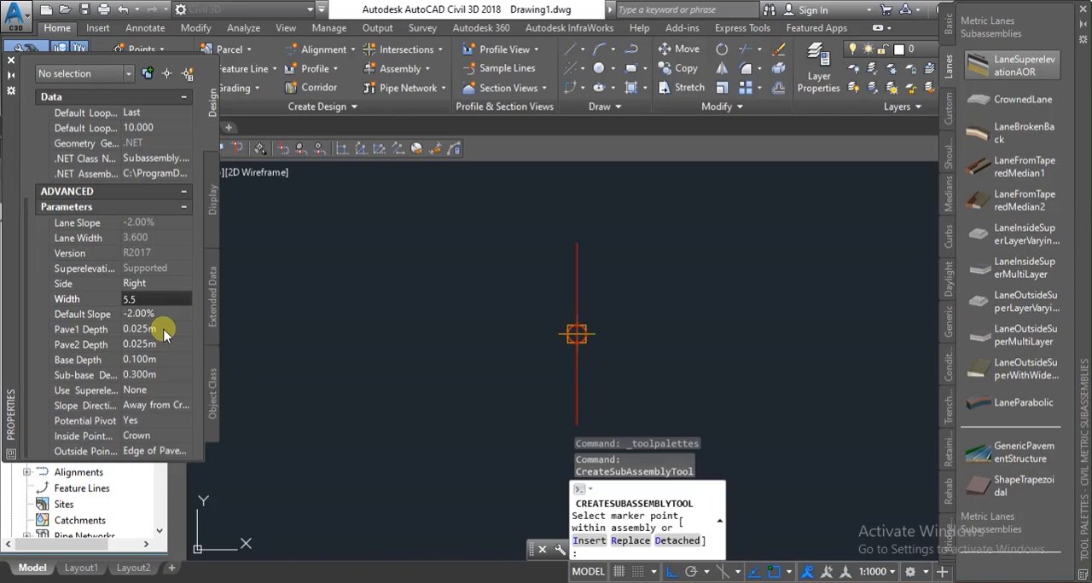
Set the lane's layer depths to Pave1 0.3 m, Pave2 0.15 m, Base 0.2 m and Sub-base 0.5 m.
left_click(166, 331)
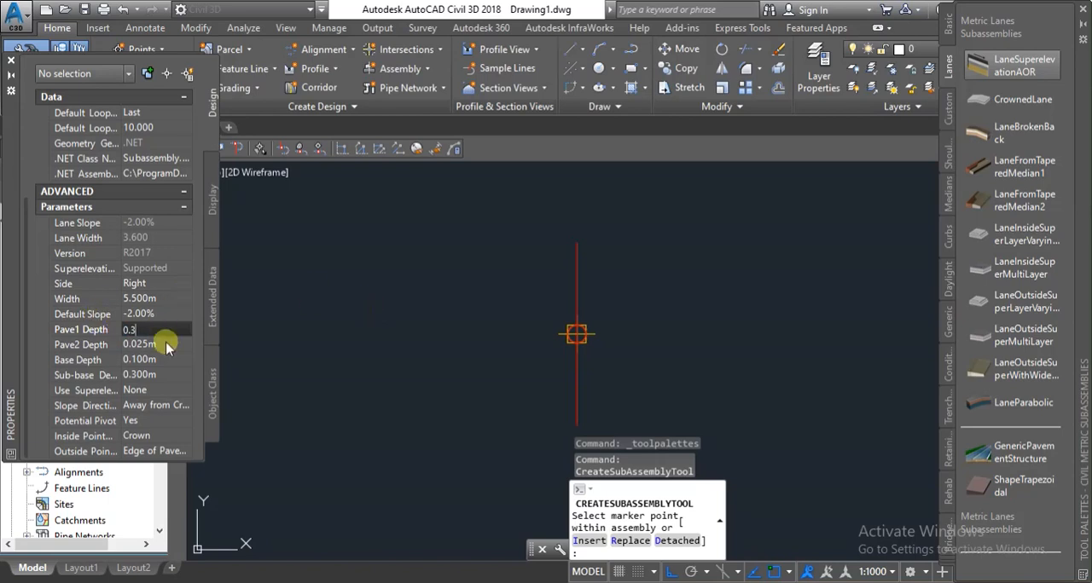
key("Return")
left_click(171, 346)
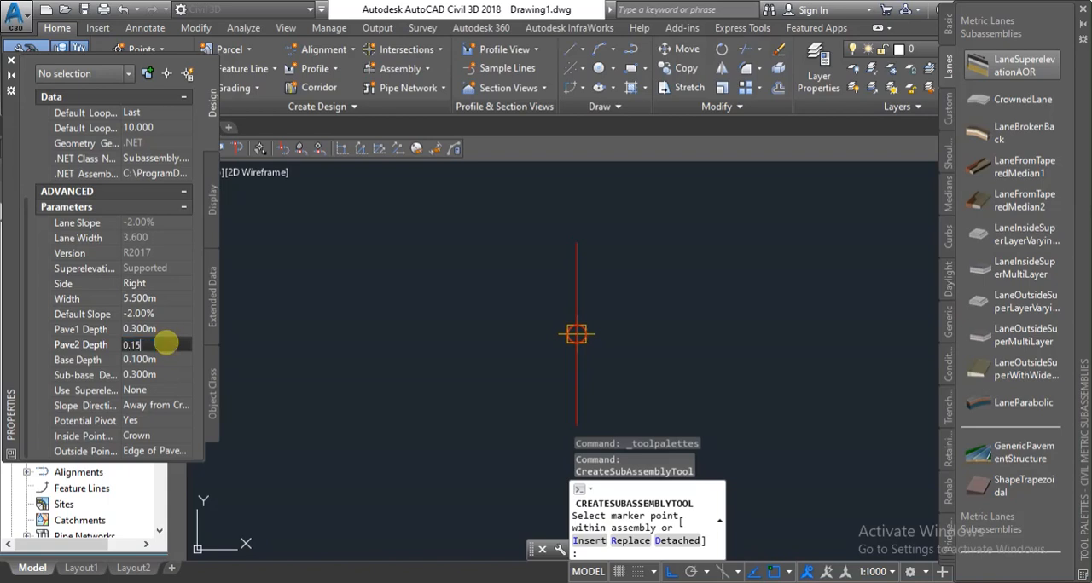
left_click(170, 360)
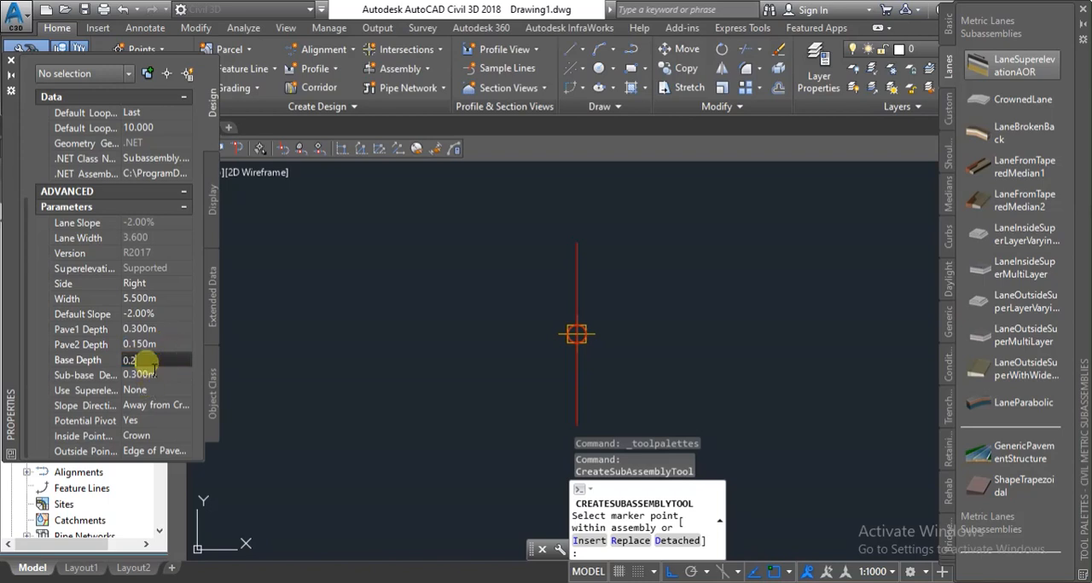
left_click(162, 375)
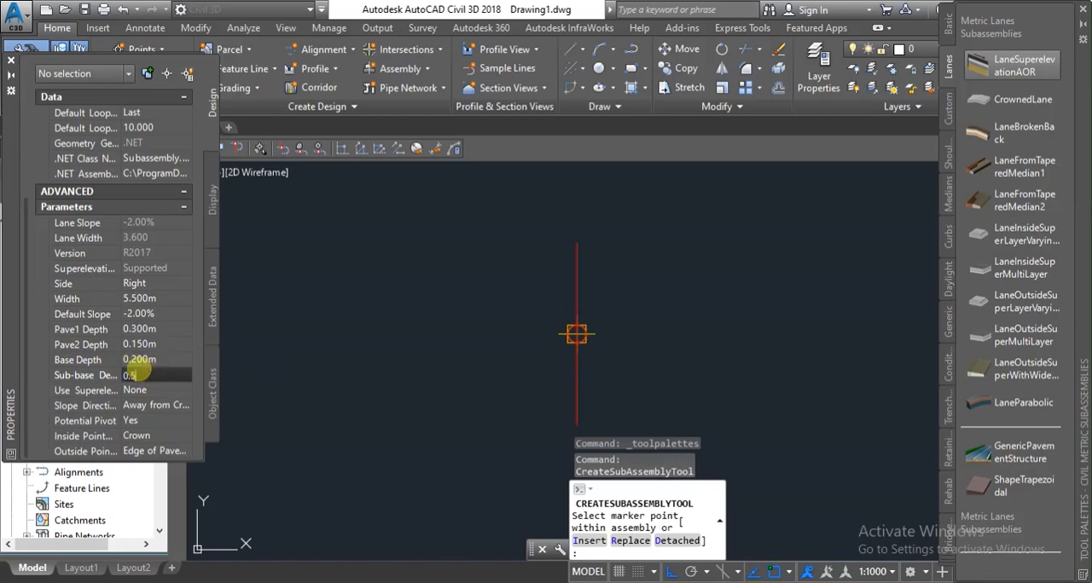
left_click(150, 346)
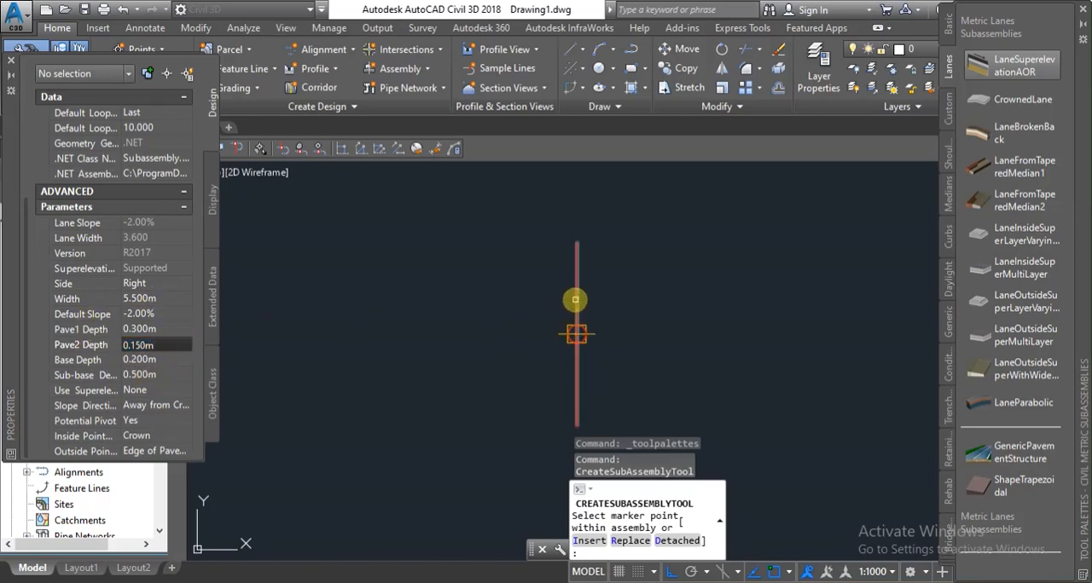
Attach the lane subassembly to both the right and left sides of the assembly baseline and finish the placement.
left_click(575, 299)
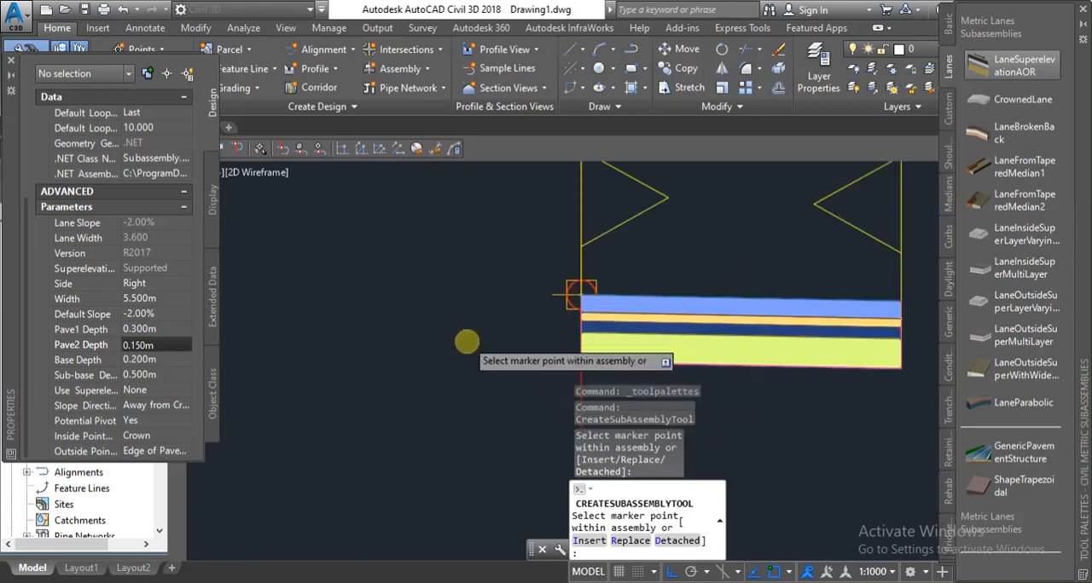
scroll(535, 313, "up", 5)
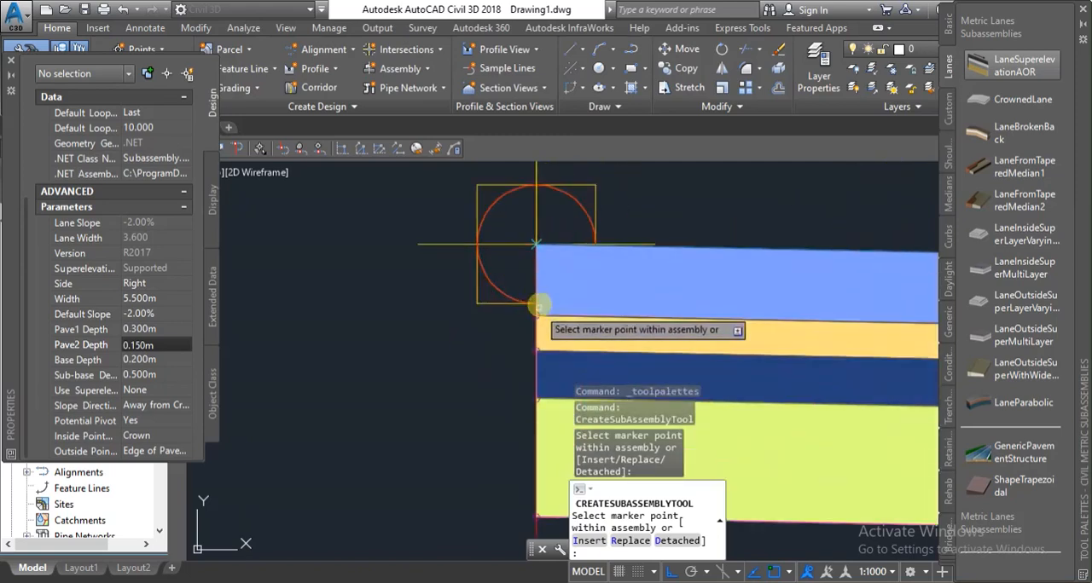
scroll(534, 216, "down", 3)
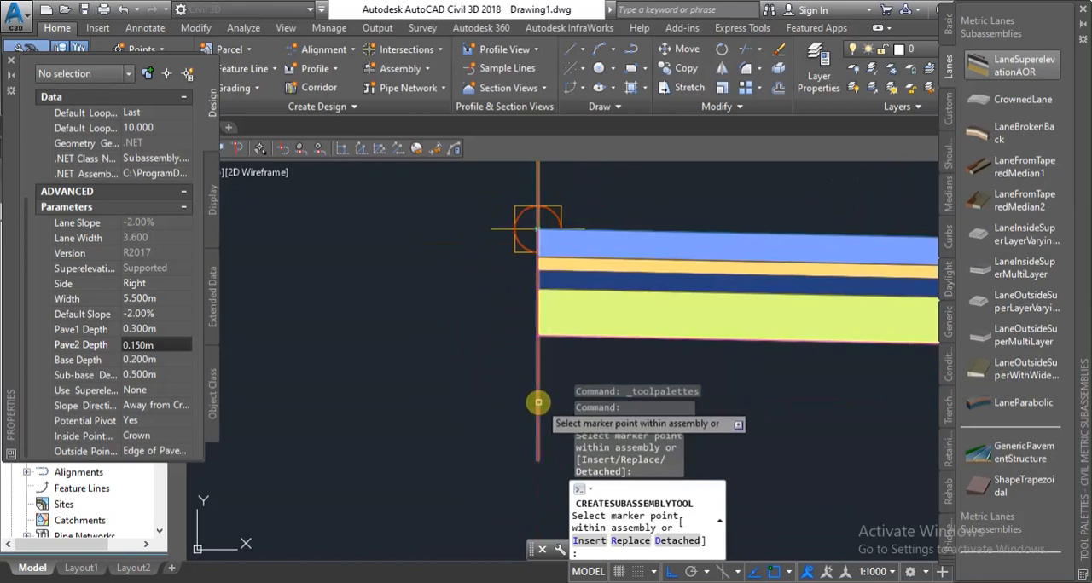
left_click(539, 401)
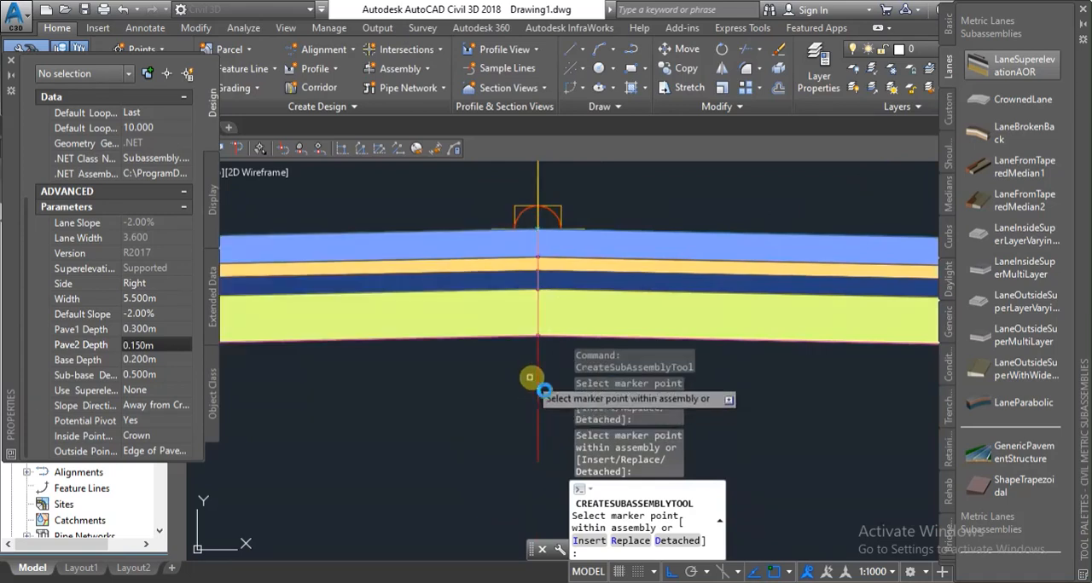
scroll(537, 388, "down", 5)
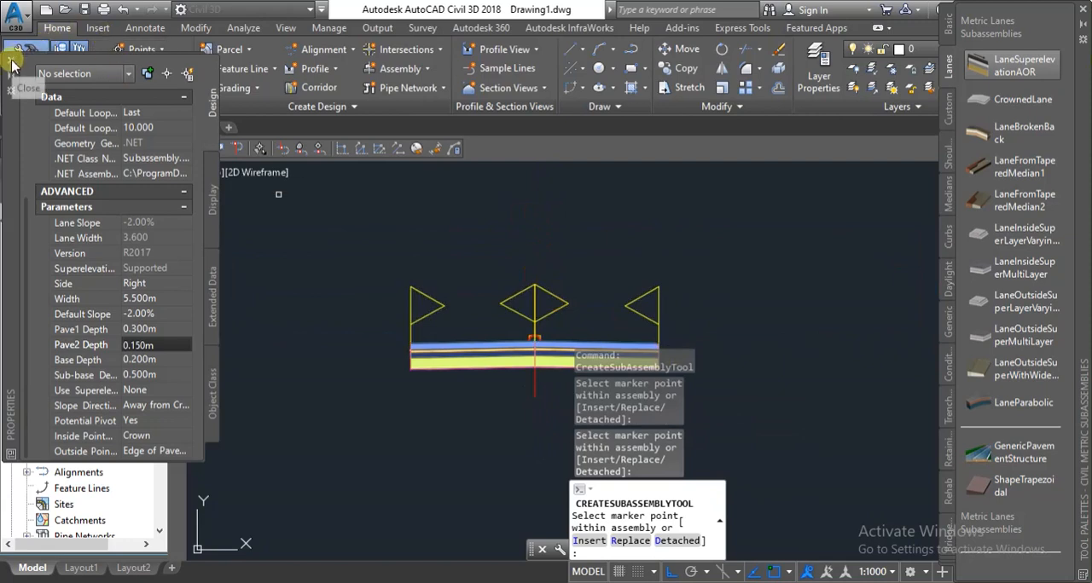
scroll(540, 357, "up", 2)
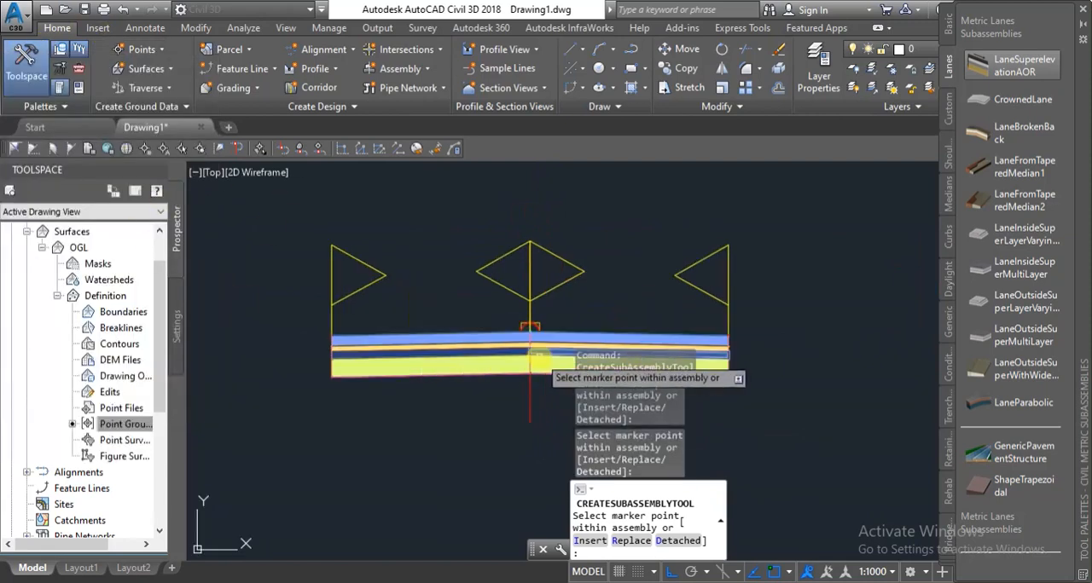
key("Escape")
Examine the right lane's width, slope and layer depths in its subassembly parameters, and close them without changes.
scroll(605, 333, "down", 2)
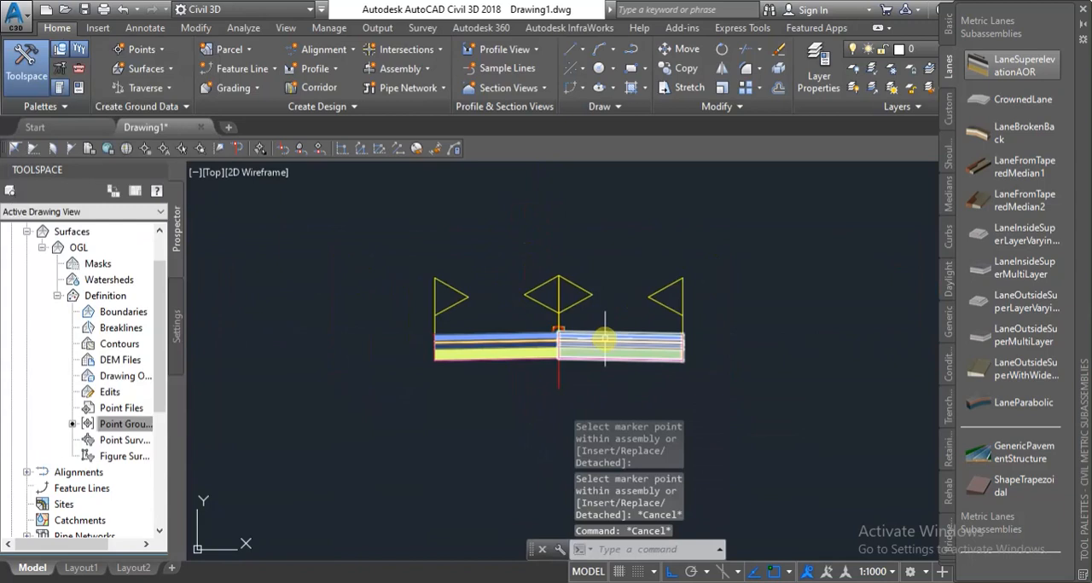
scroll(605, 338, "up", 4)
left_click(597, 344)
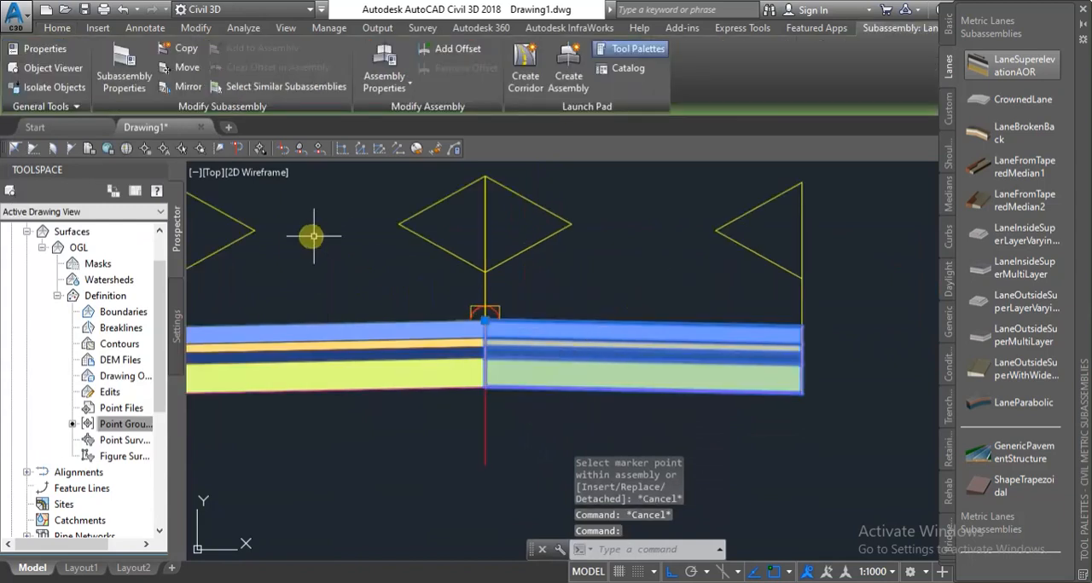
left_click(125, 66)
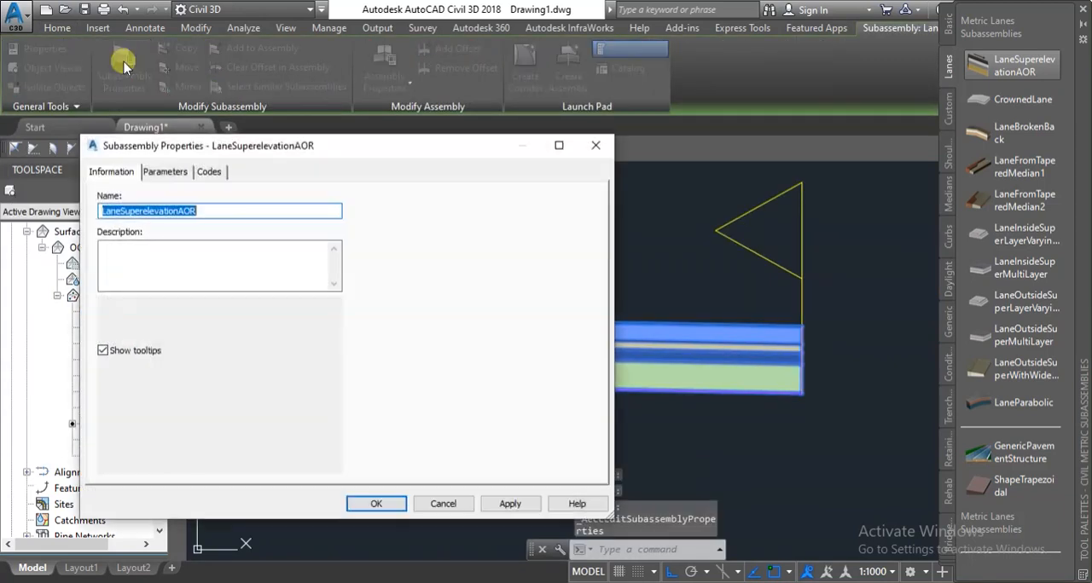
left_click(165, 172)
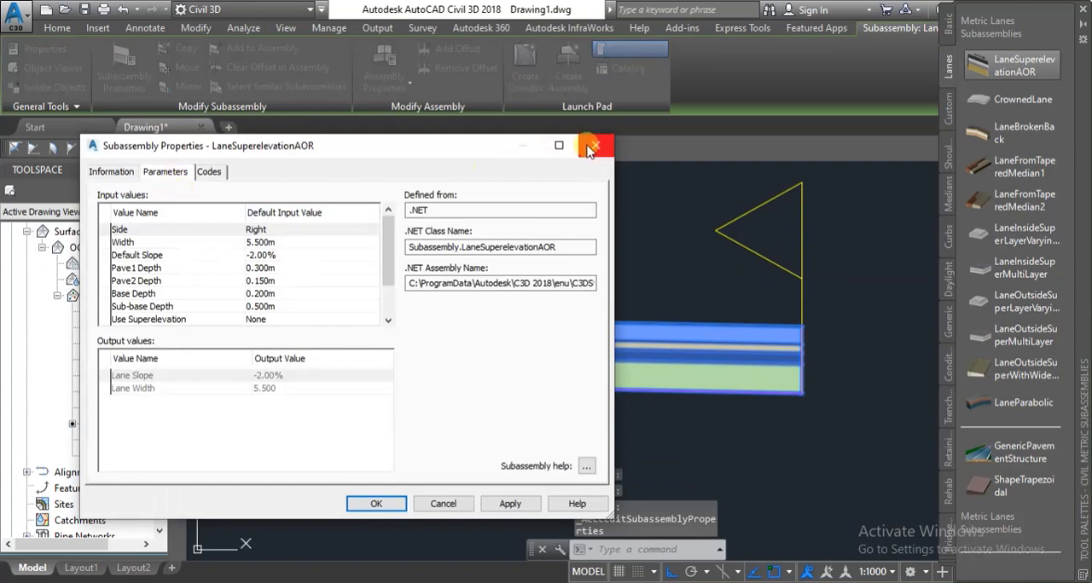
mouse_move(463, 151)
left_mouse_down()
mouse_move(361, 98)
mouse_move(373, 463)
mouse_move(311, 97)
mouse_move(329, 119)
left_mouse_up()
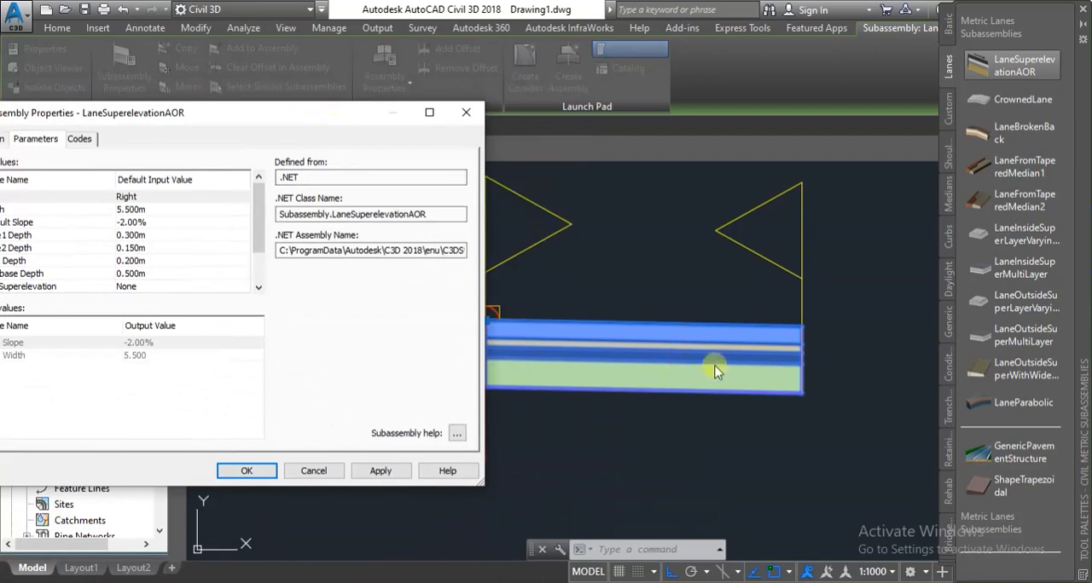
left_click_drag(225, 114, 244, 156)
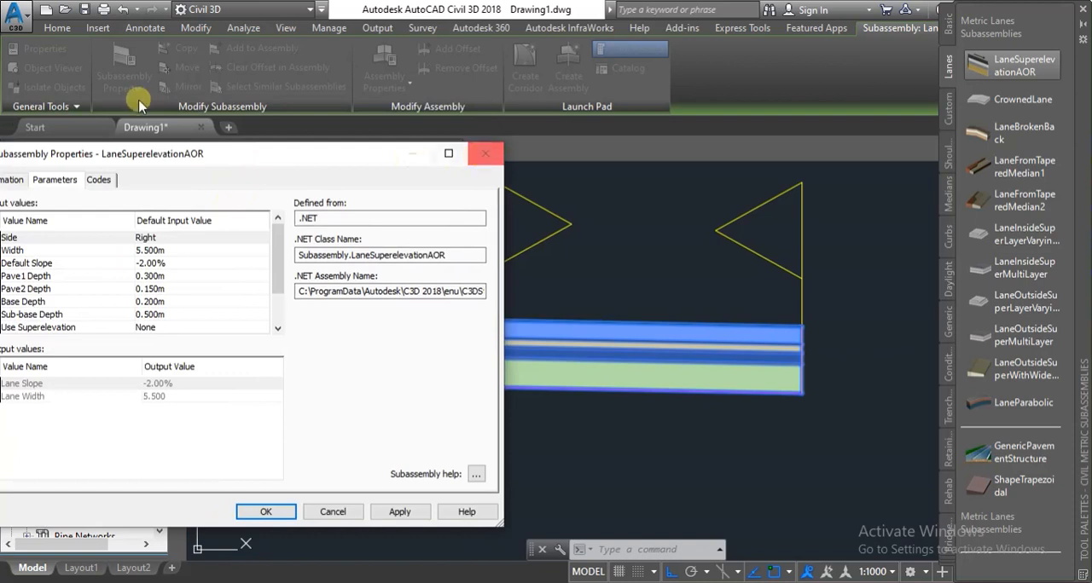
left_click_drag(201, 161, 230, 159)
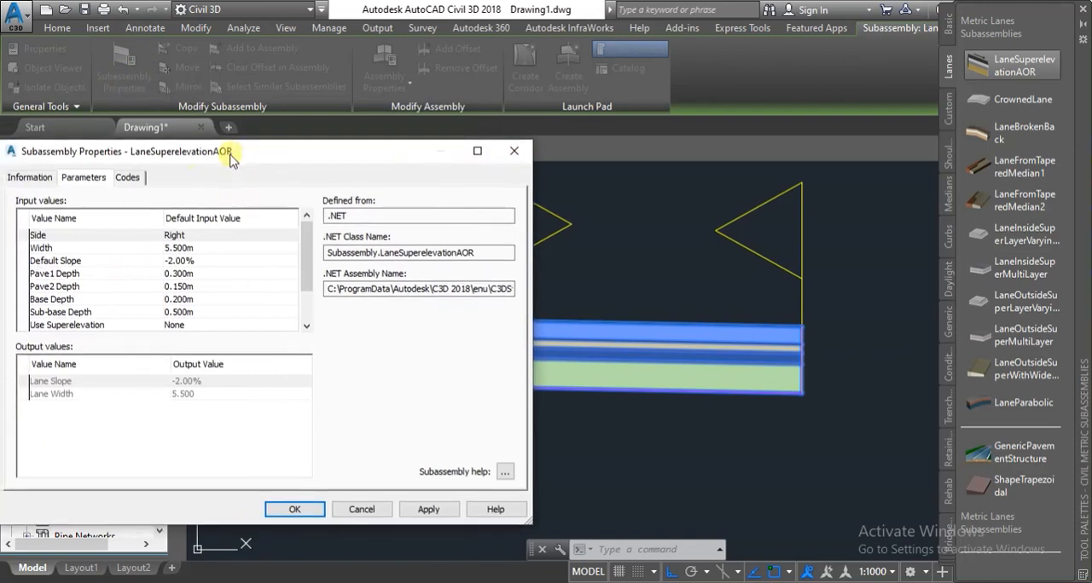
left_click(514, 154)
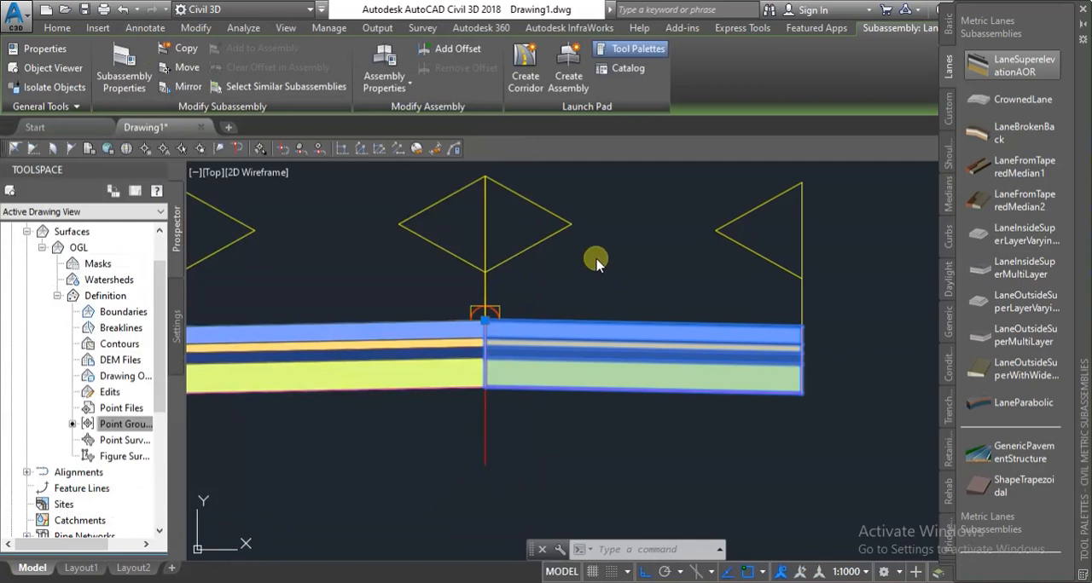
key("Escape")
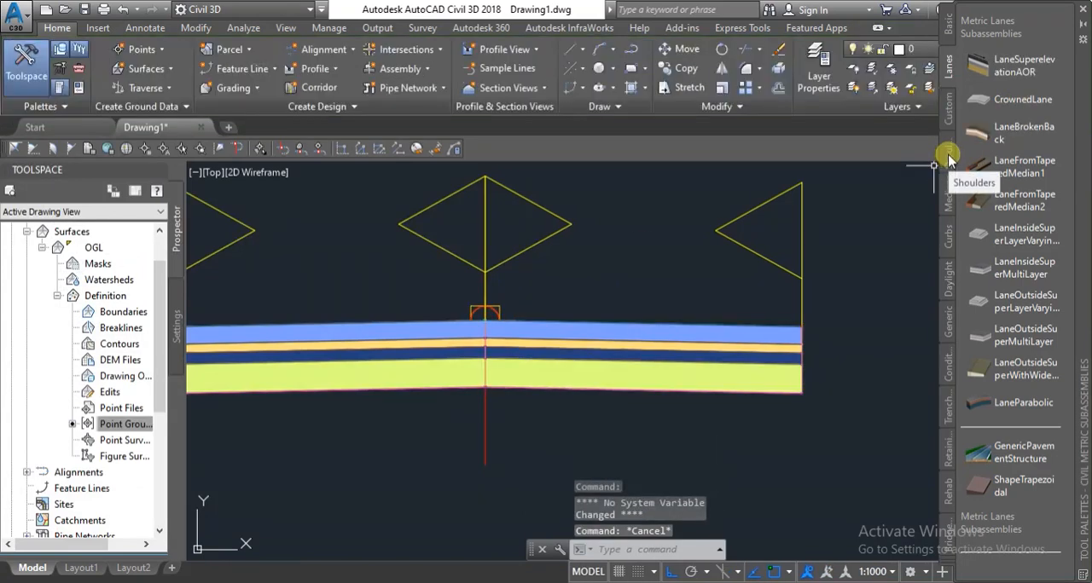
Start adding a ShoulderExtendAll subassembly from the metric shoulders and set its shoulder width to 2 m.
left_click(949, 159)
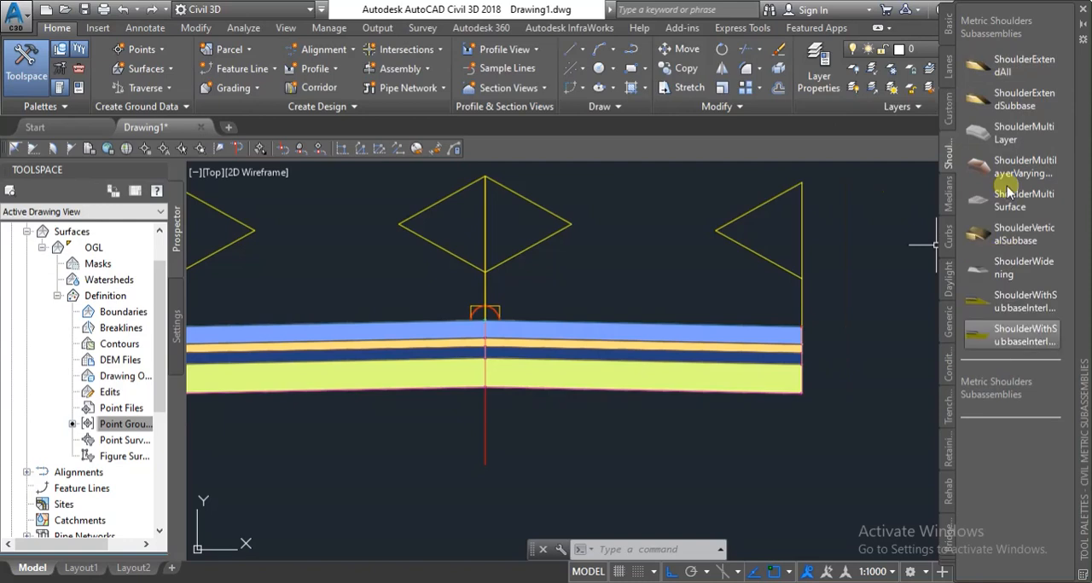
left_click(1029, 66)
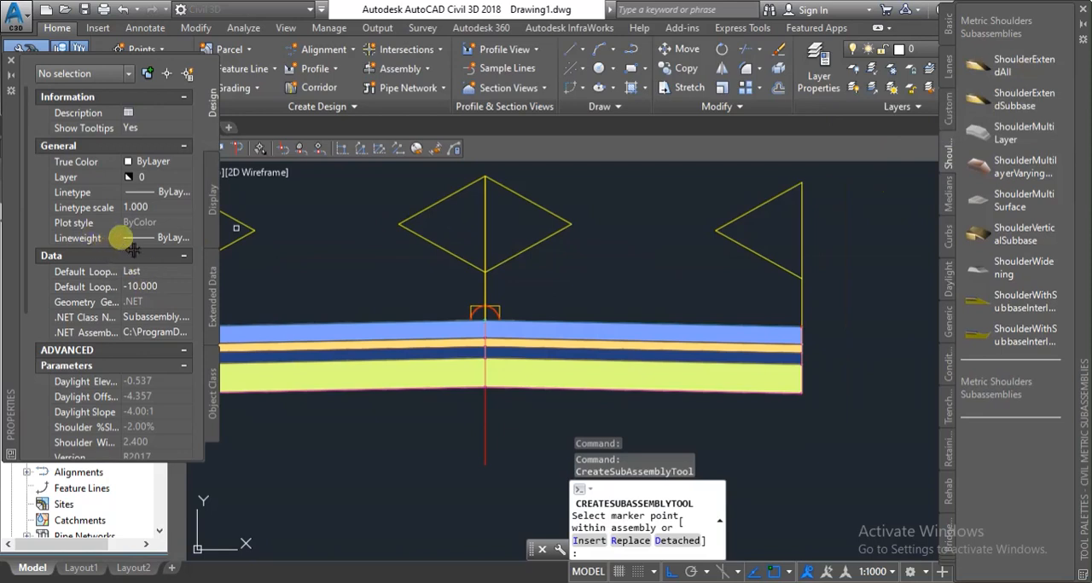
scroll(111, 256, "down", 5)
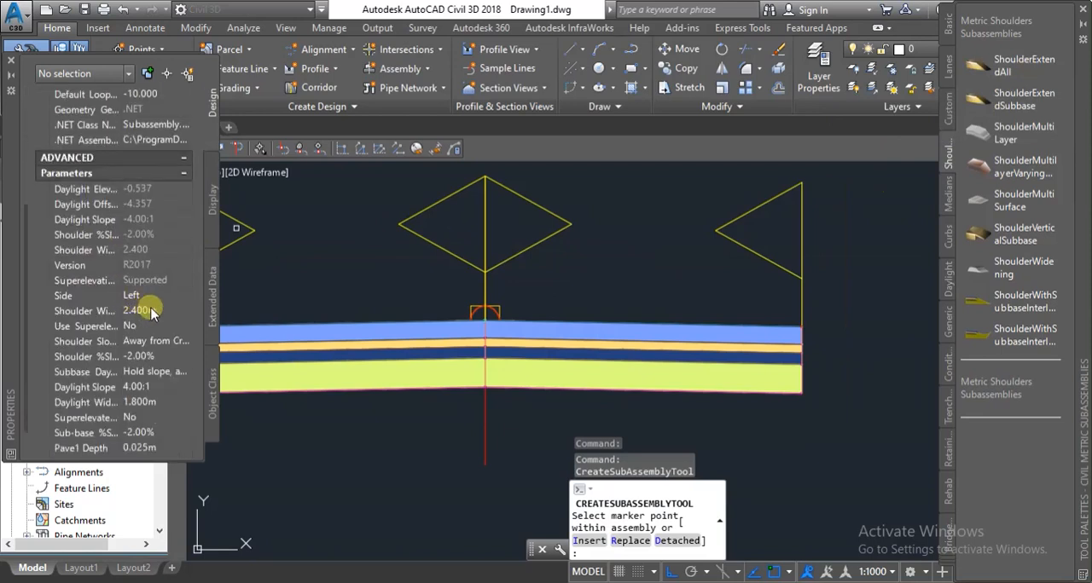
left_click(165, 312)
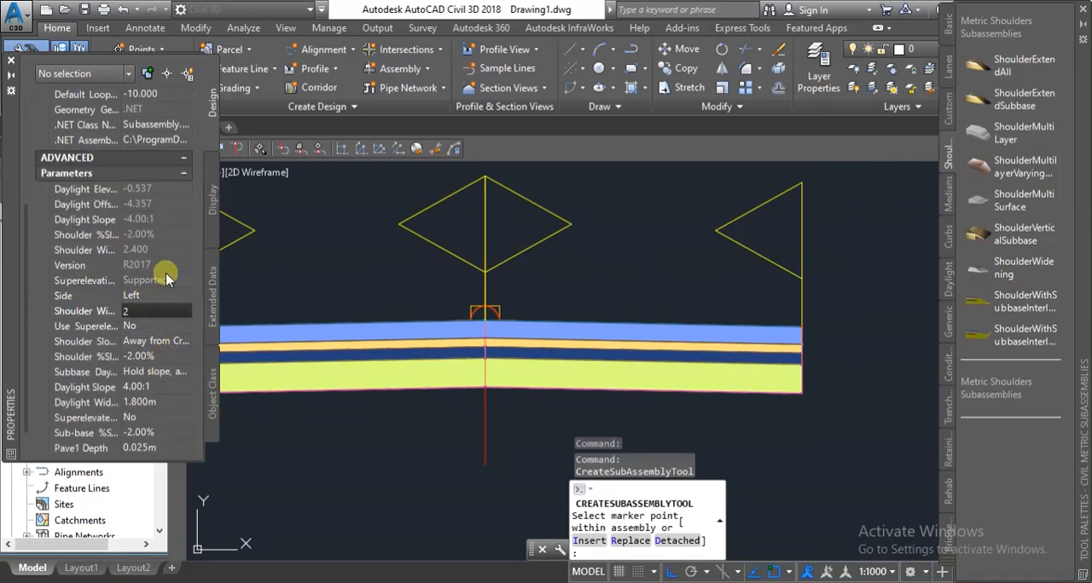
scroll(114, 377, "down", 1)
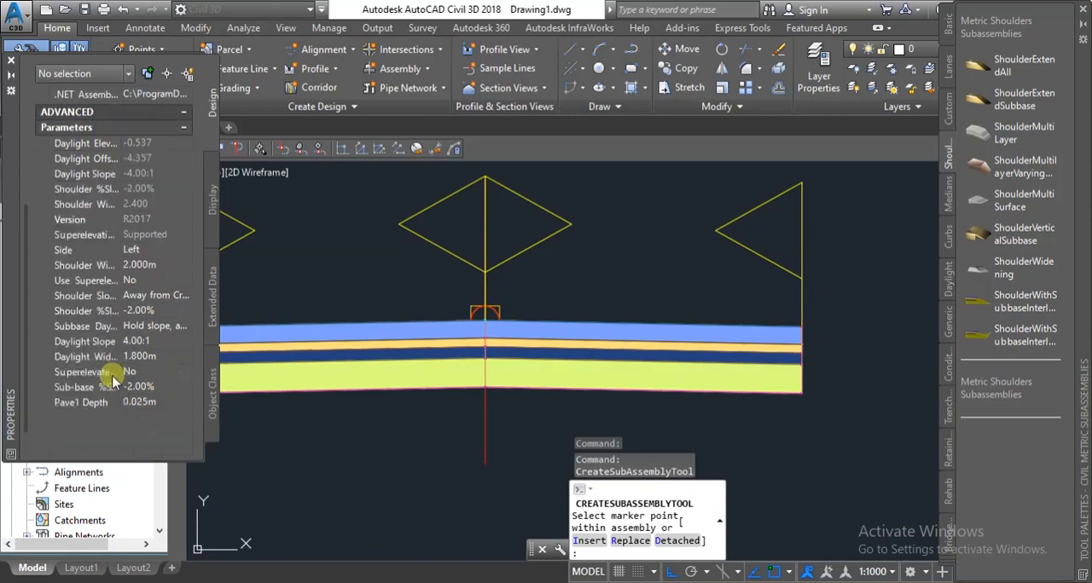
Set the shoulder's layer depths to Pave1 0.3 m, Pave2 0.15 m, Base 0.2 m and Sub-base 0.5 m.
left_click(167, 401)
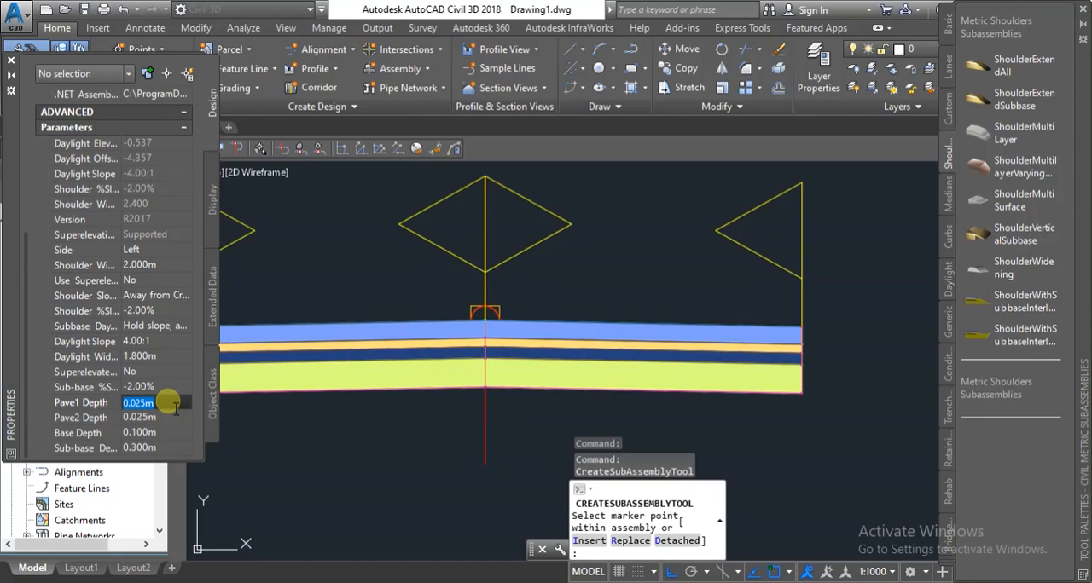
type("0.3")
key("Return")
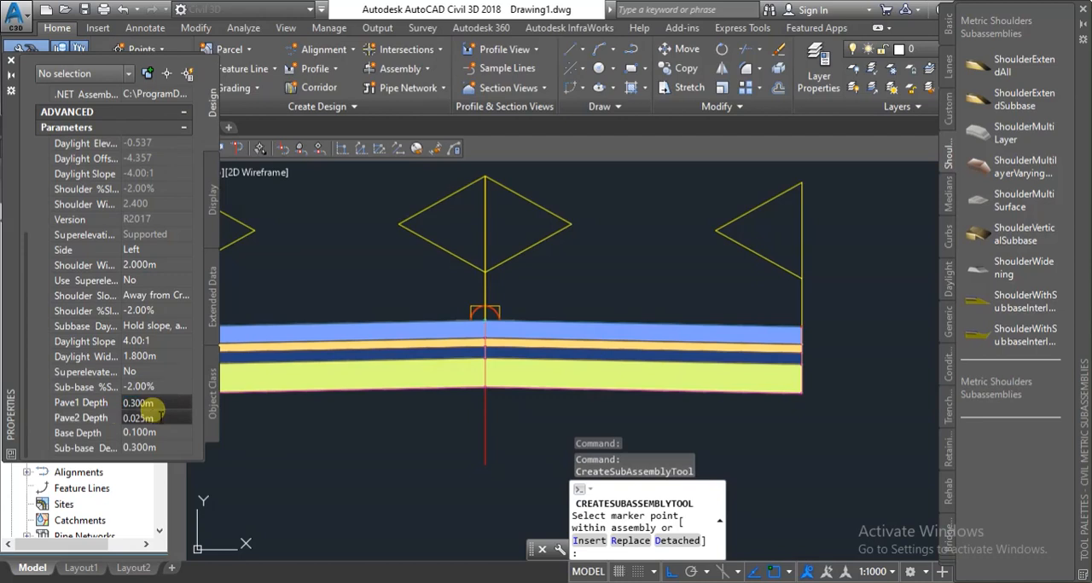
left_click(161, 415)
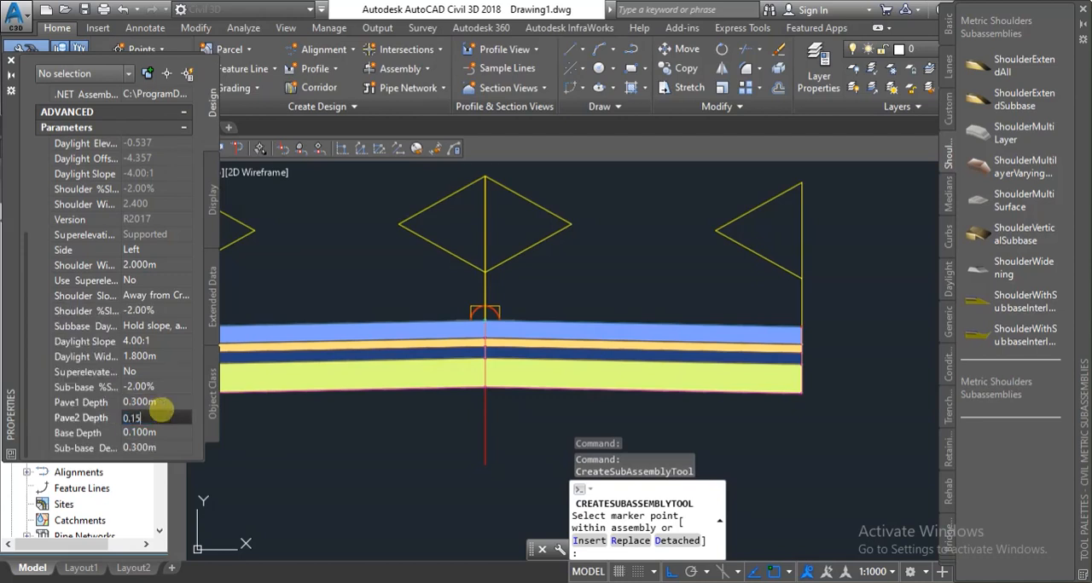
left_click(157, 432)
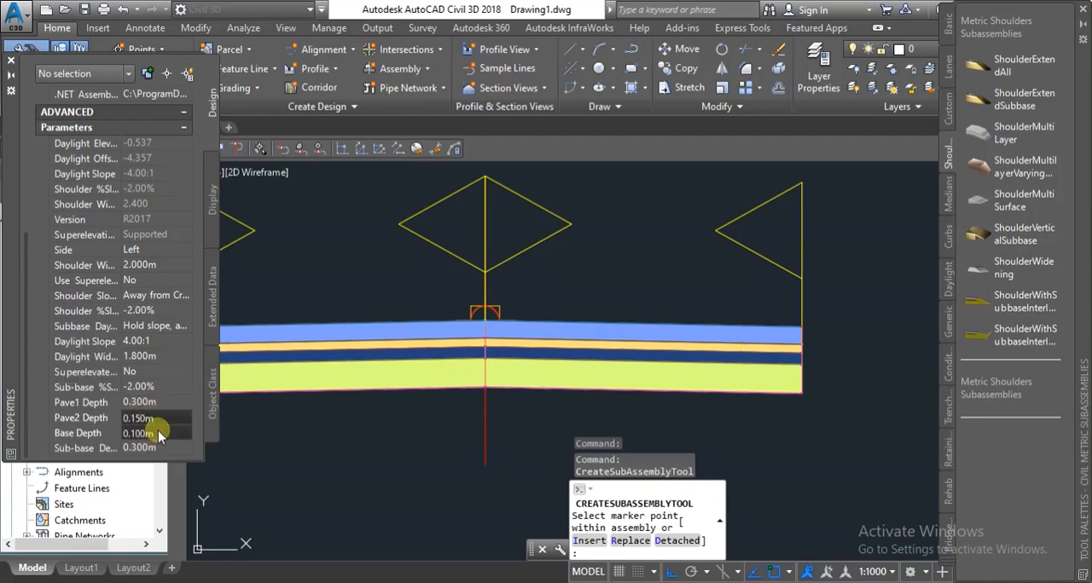
type("0.2")
left_click(158, 442)
type("0.5")
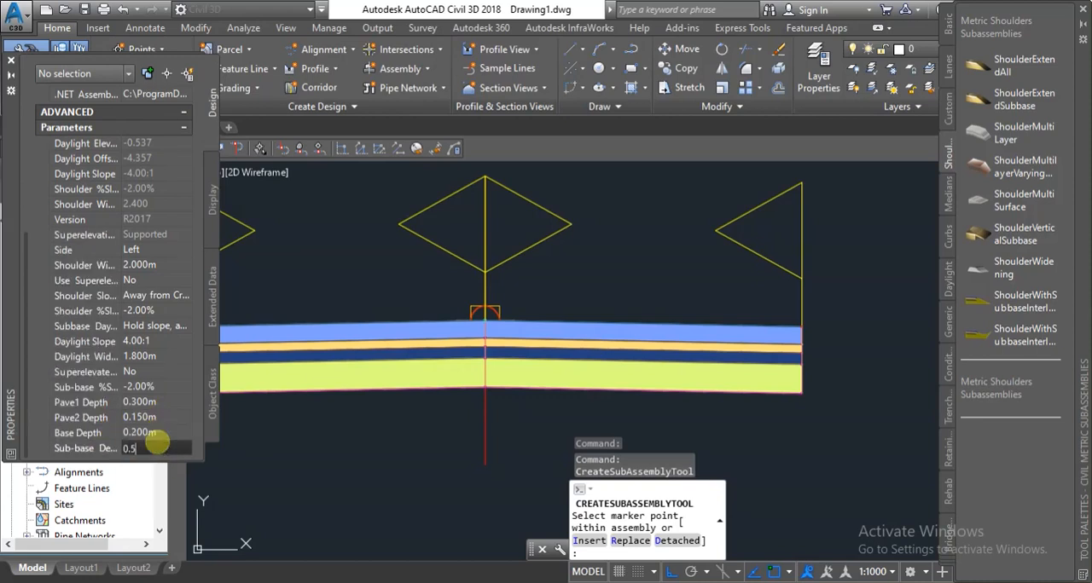
Attach the shoulder subassembly to the top outer edges of the right and left lanes and finish the placement.
scroll(796, 314, "up", 5)
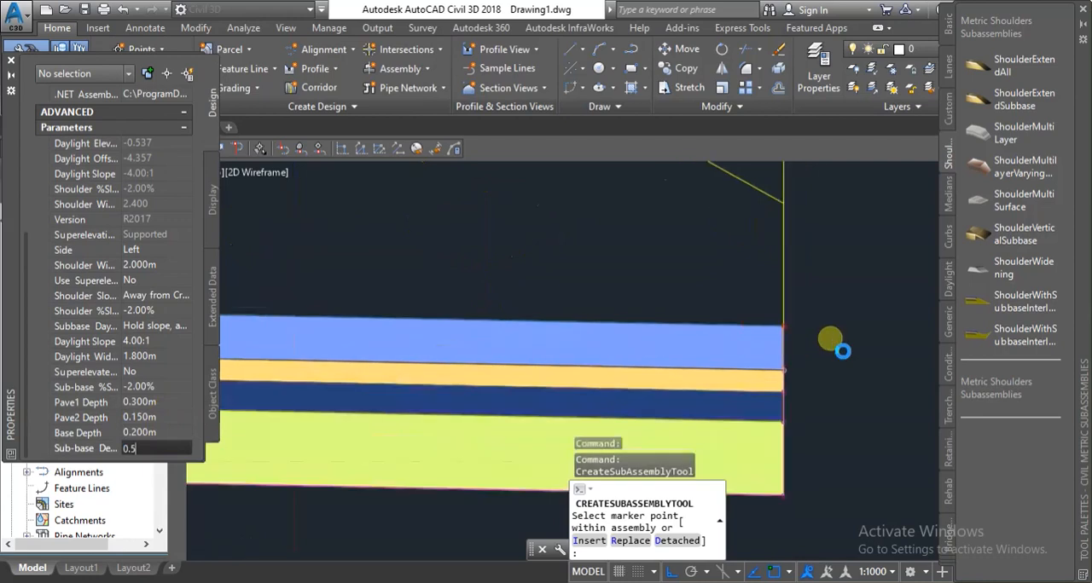
scroll(692, 290, "down", 3)
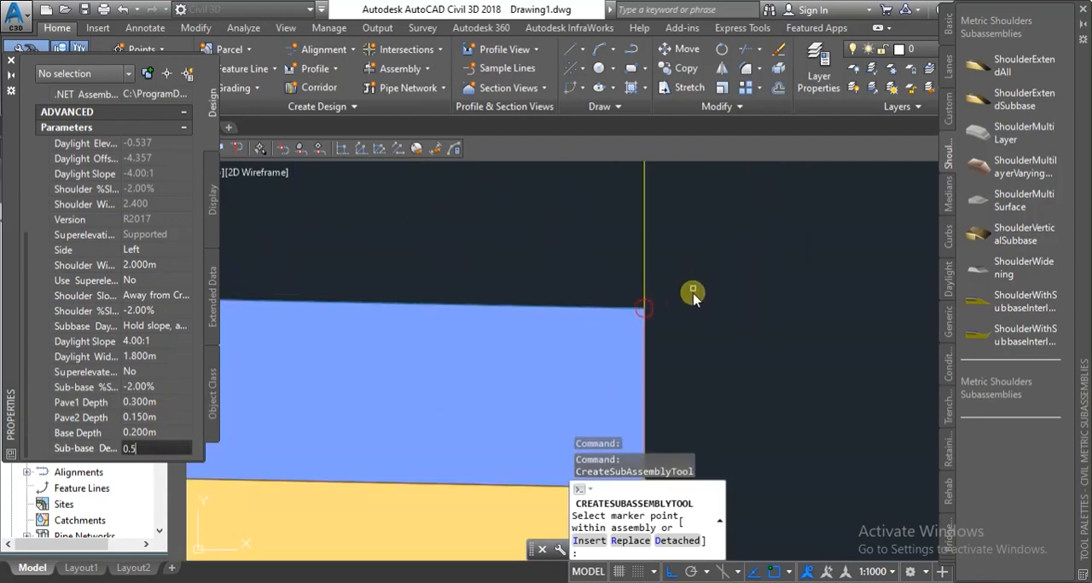
scroll(692, 290, "up", 4)
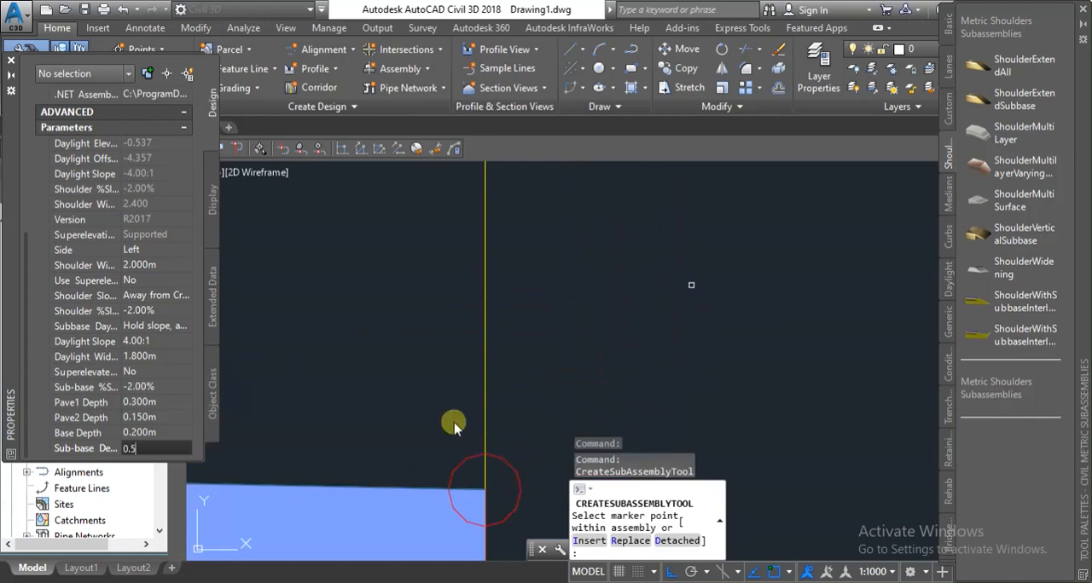
scroll(615, 321, "down", 4)
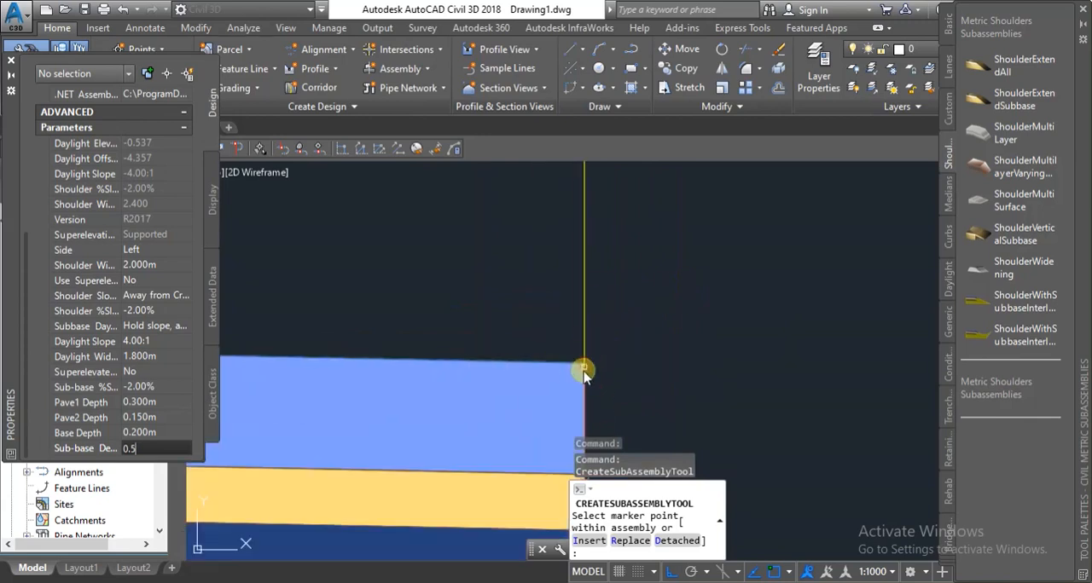
scroll(587, 363, "up", 3)
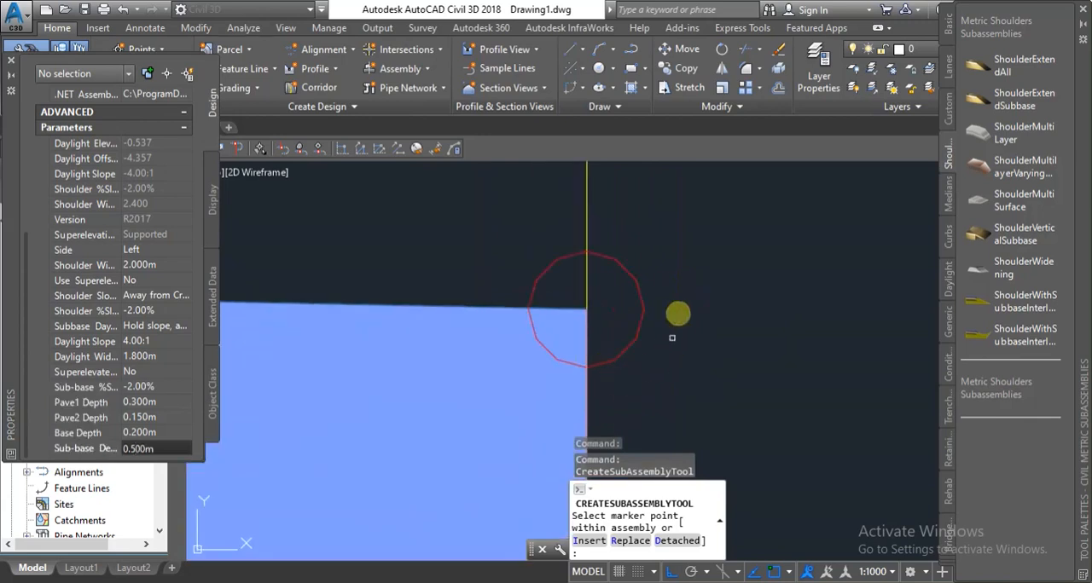
scroll(657, 311, "down", 5)
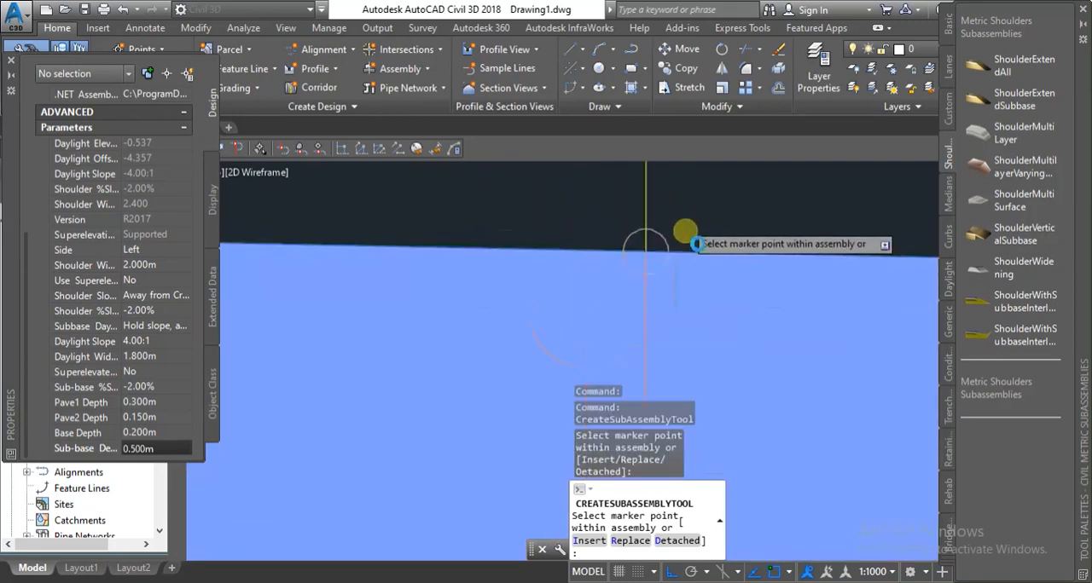
scroll(422, 316, "up", 5)
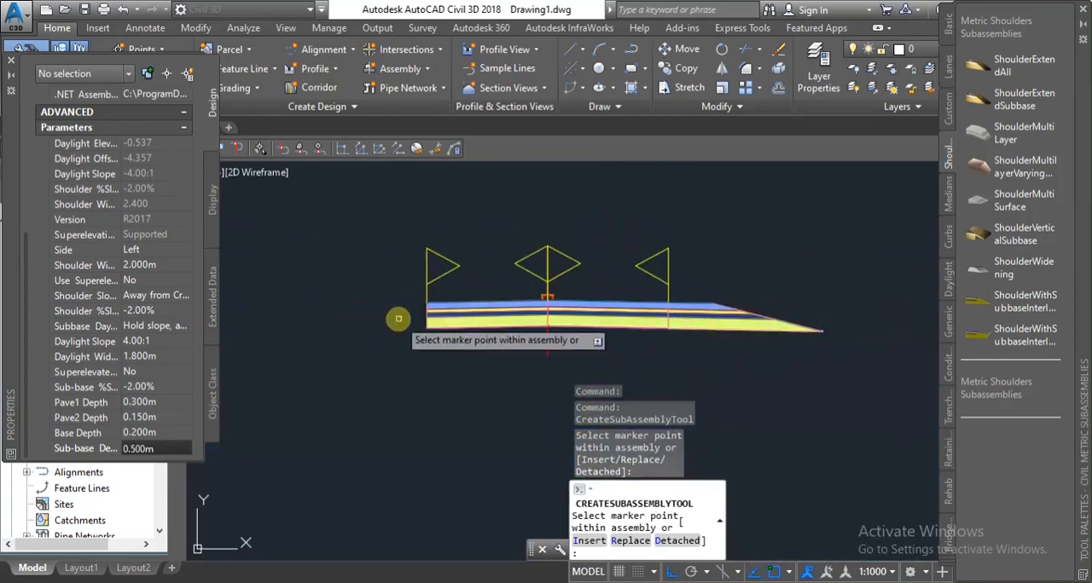
scroll(410, 281, "up", 5)
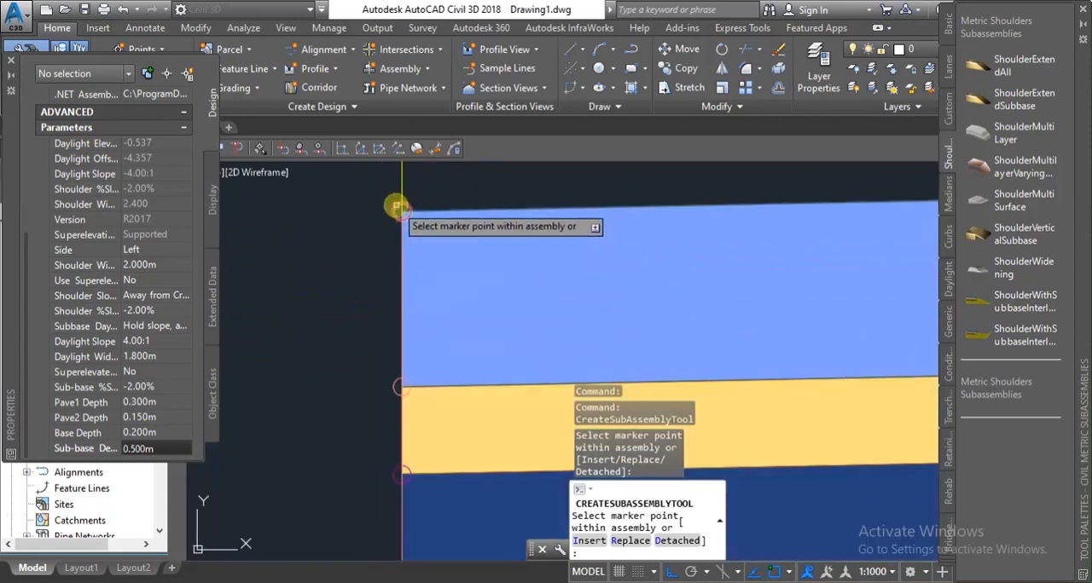
scroll(443, 238, "down", 5)
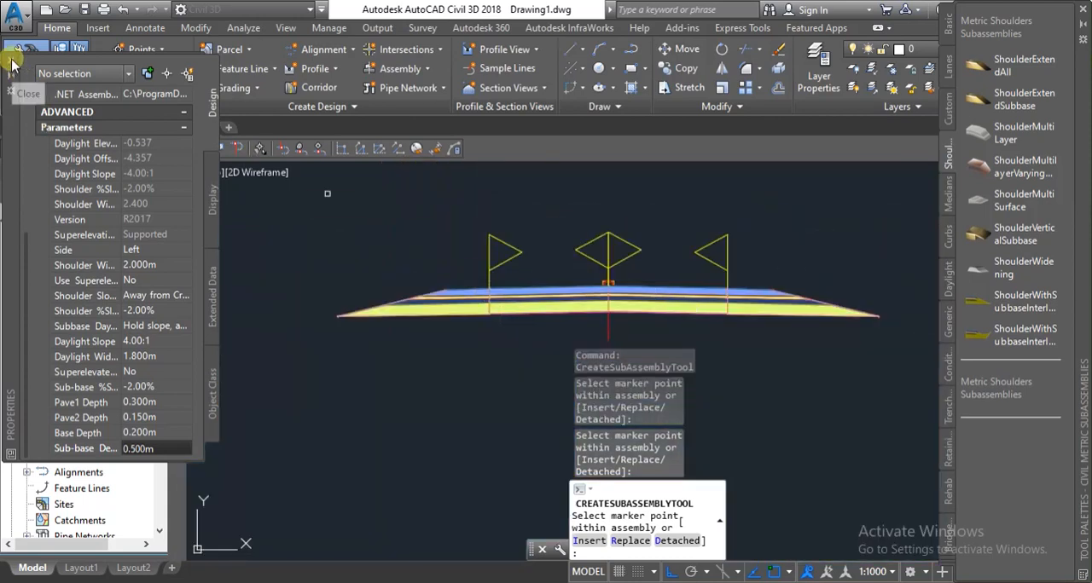
scroll(375, 341, "down", 3)
scroll(654, 287, "up", 3)
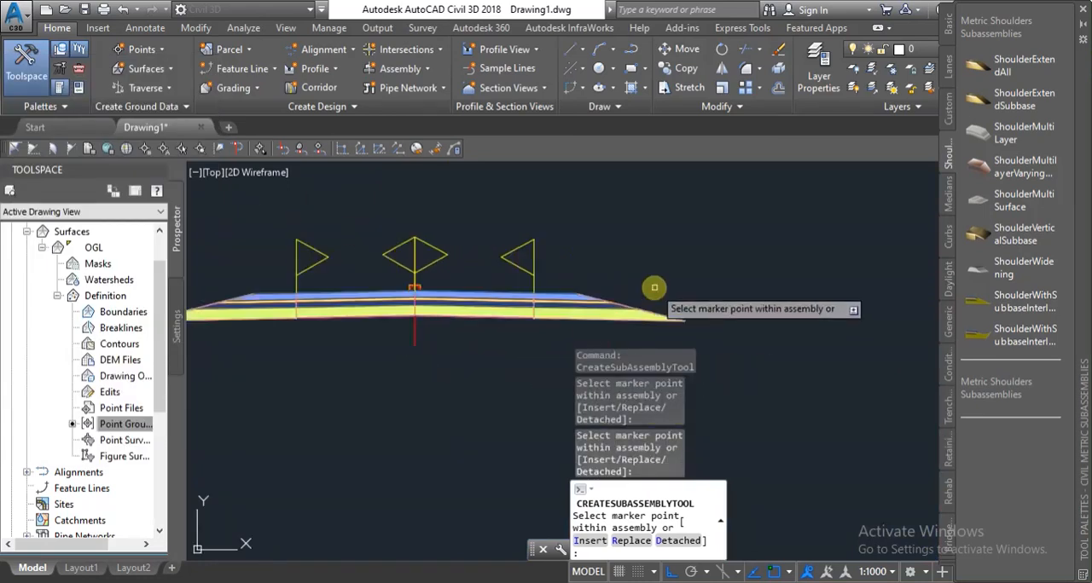
key("Escape")
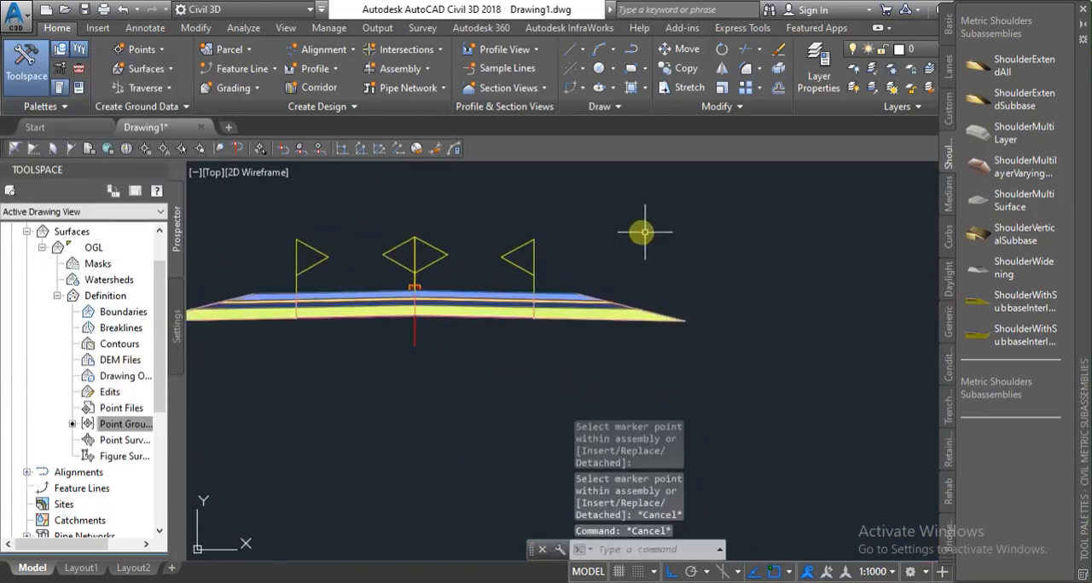
Examine the sloped outer ends of the shoulders on both sides of the assembly.
scroll(682, 332, "down", 3)
scroll(699, 345, "up", 5)
scroll(697, 332, "down", 3)
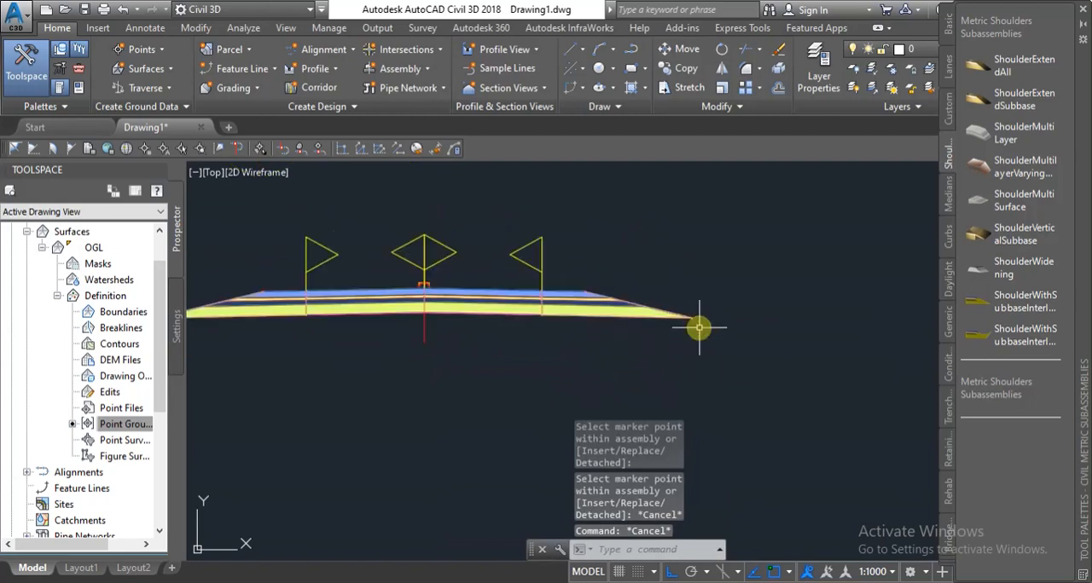
scroll(698, 320, "up", 4)
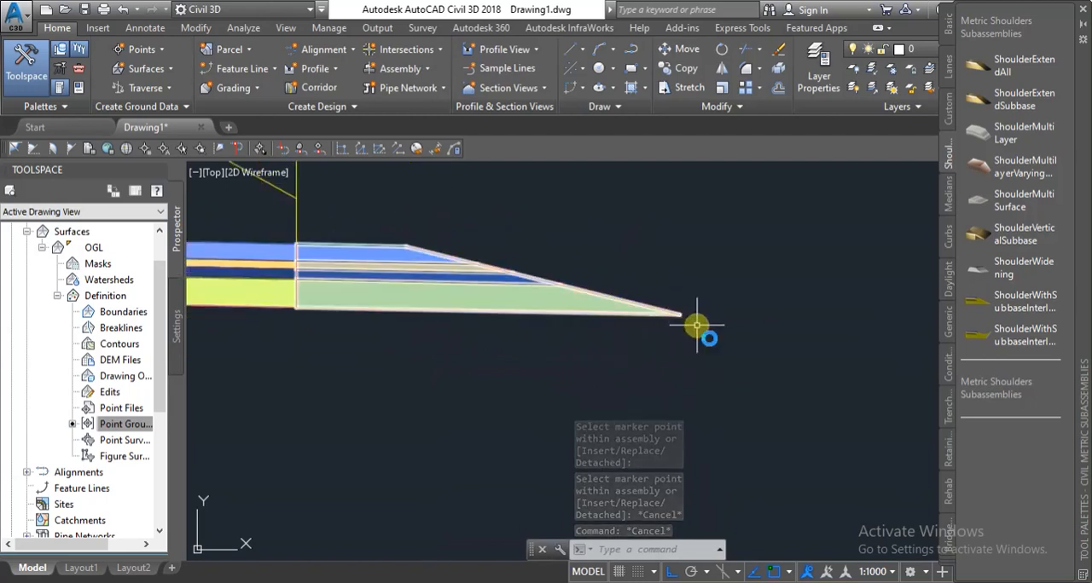
scroll(698, 345, "down", 3)
scroll(698, 348, "down", 2)
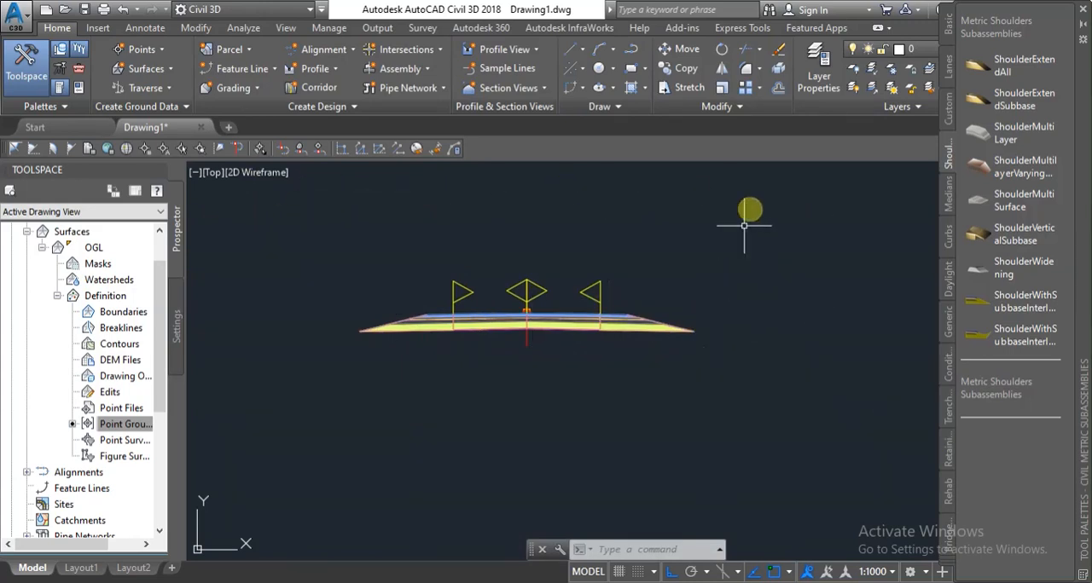
left_click(358, 328)
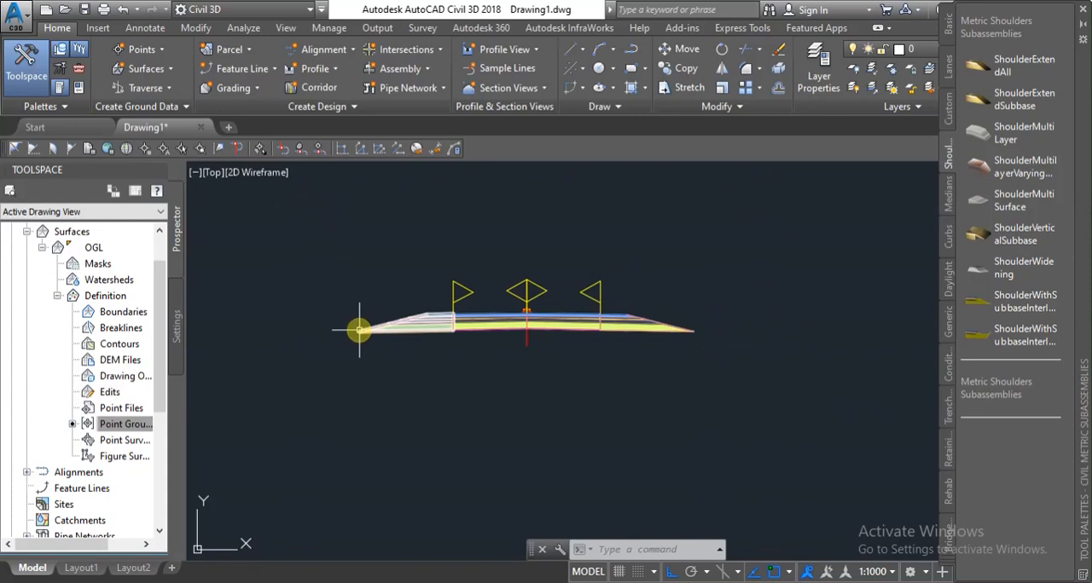
key("Escape")
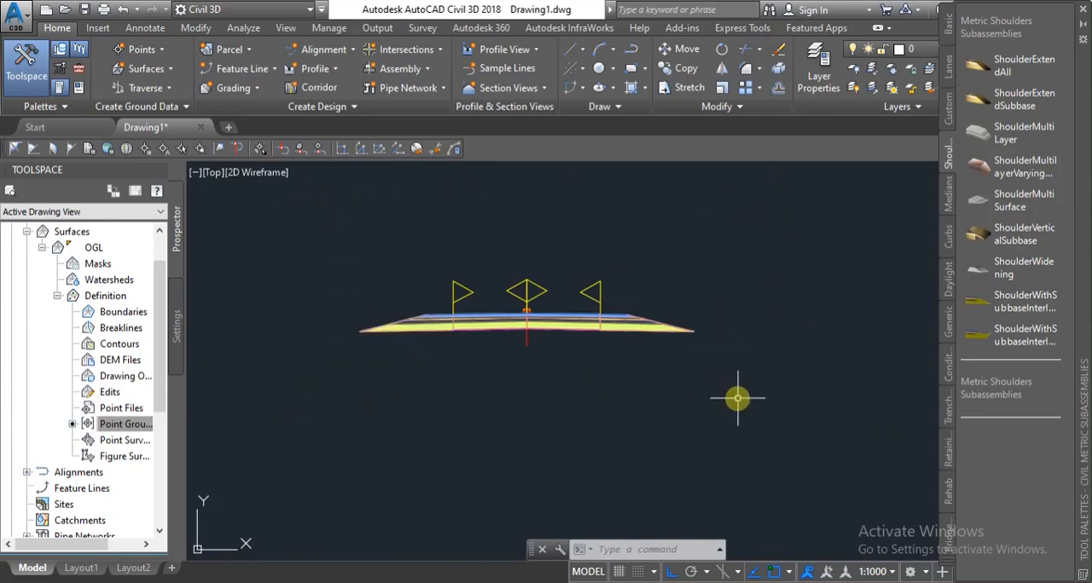
scroll(802, 337, "up", 5)
scroll(773, 364, "down", 3)
scroll(773, 365, "down", 2)
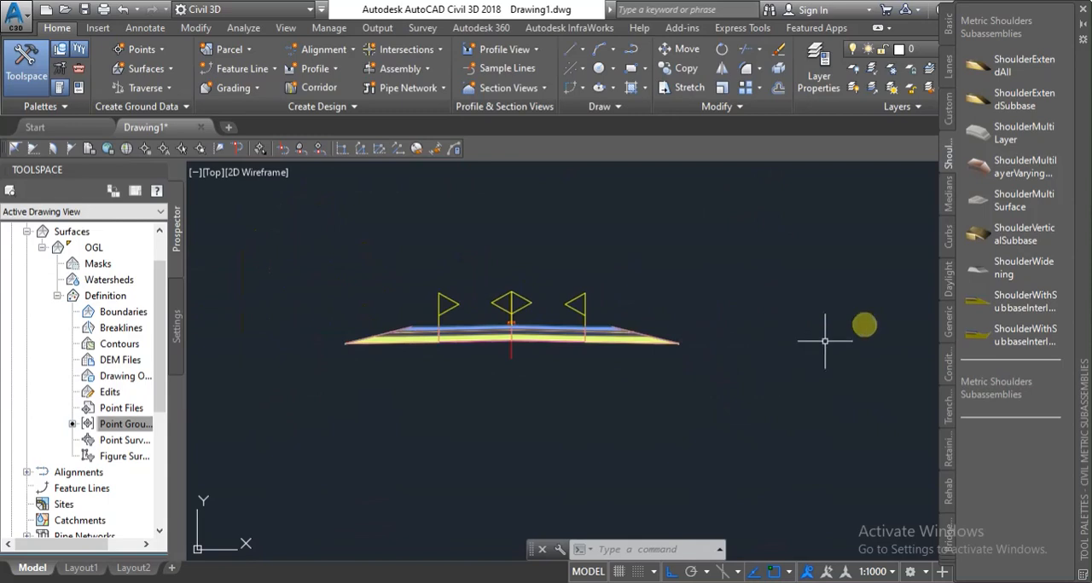
Start adding a DaylightMultiIntercept subassembly and set its cut slope to 0.25:1 and fill slope to 2:1.
left_click(947, 281)
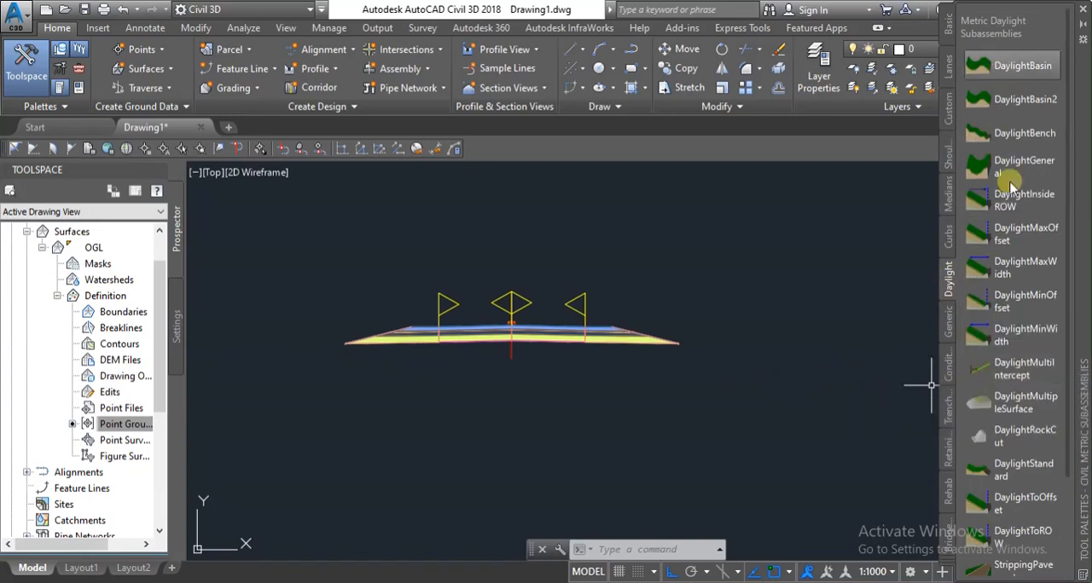
left_click(1027, 374)
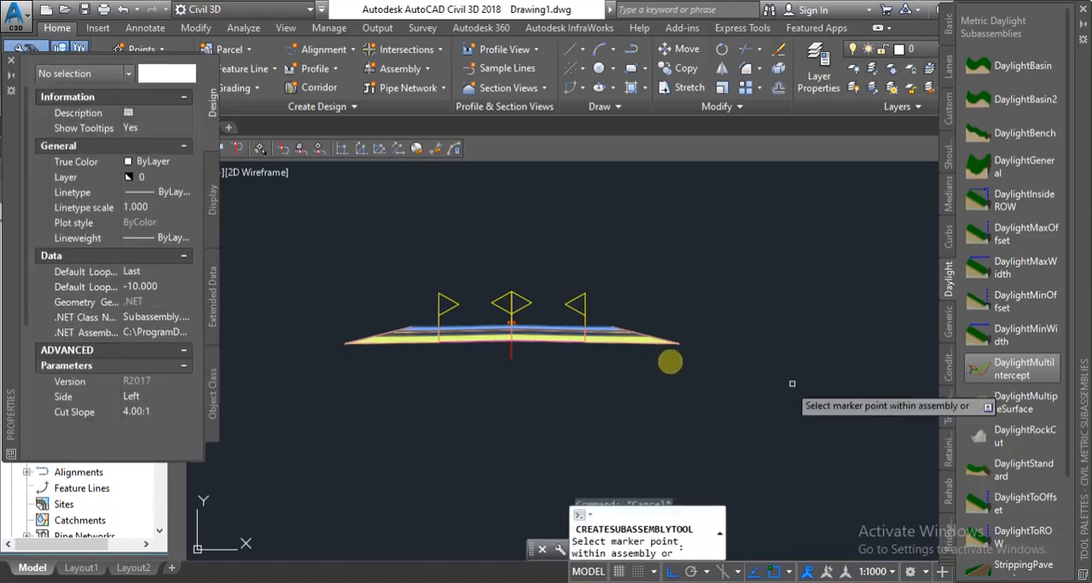
scroll(133, 345, "down", 5)
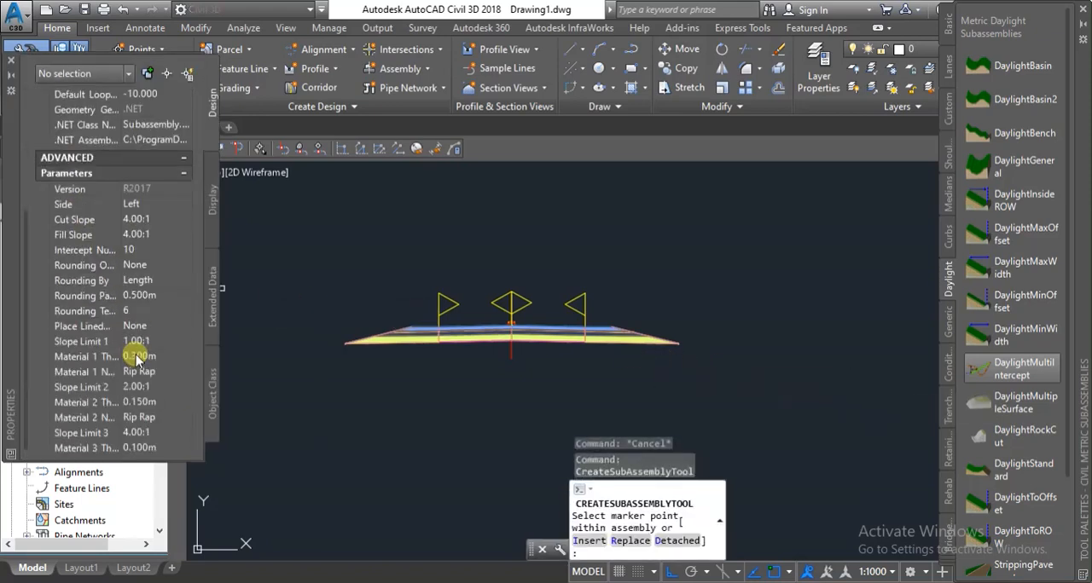
left_click(160, 221)
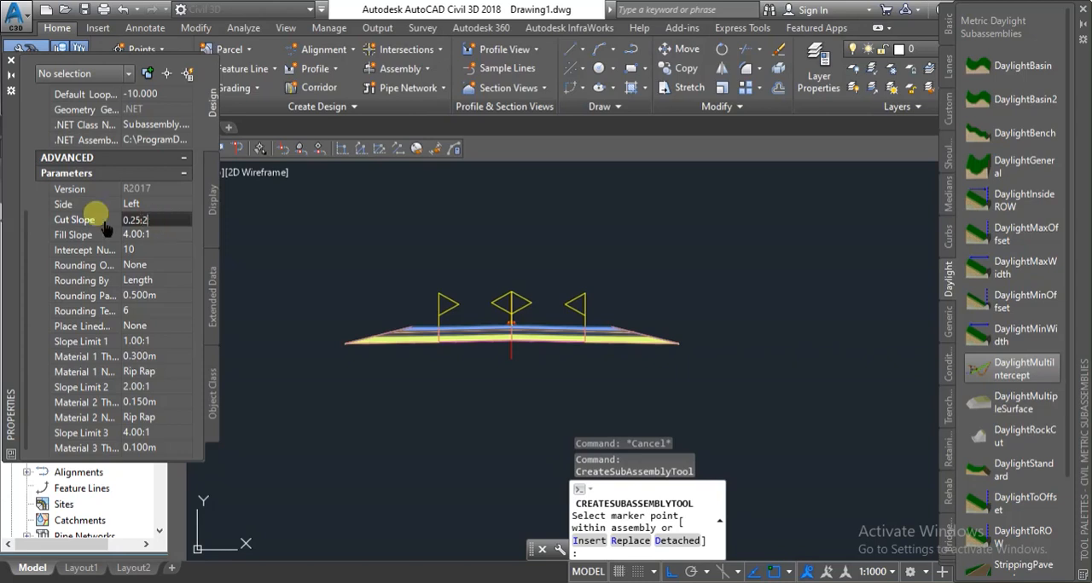
left_click(158, 231)
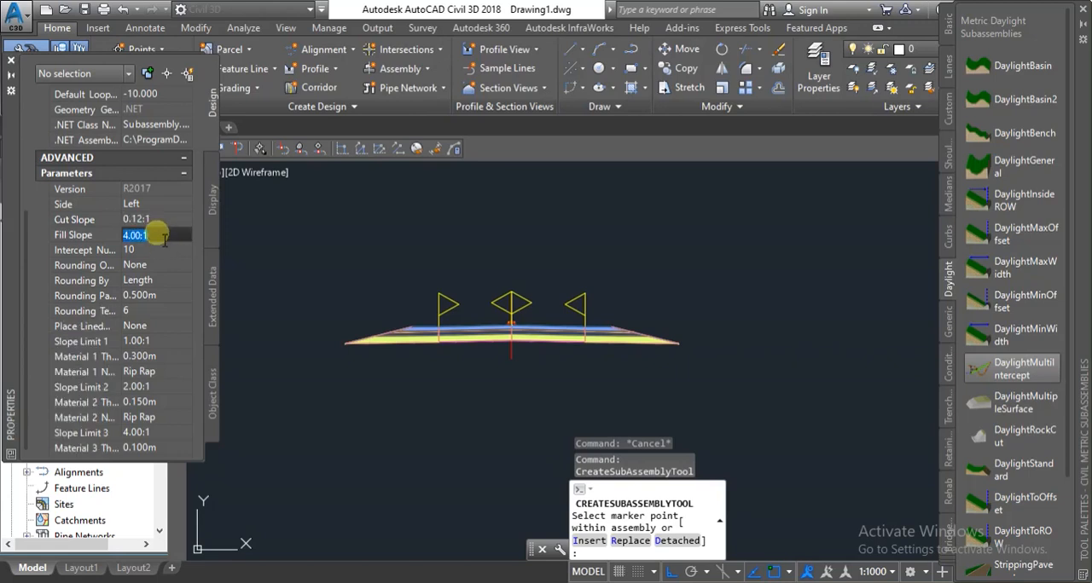
left_click(159, 220)
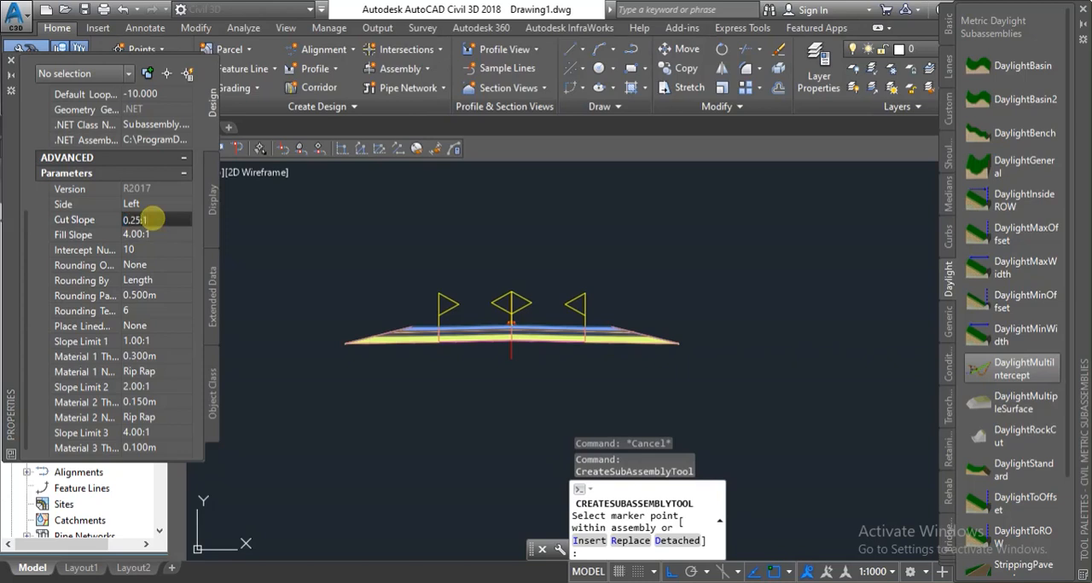
left_click(157, 234)
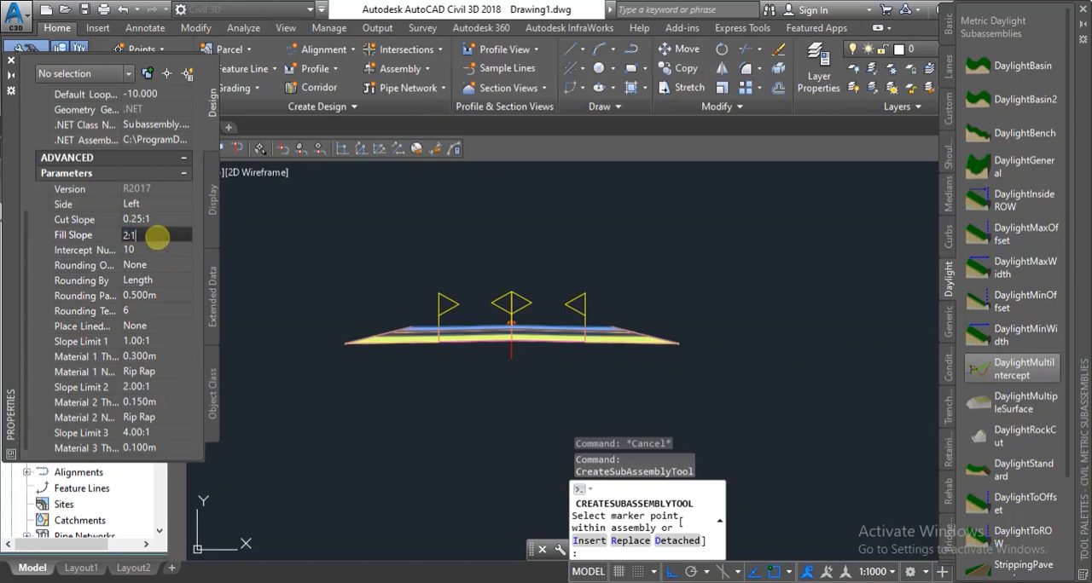
left_click(183, 282)
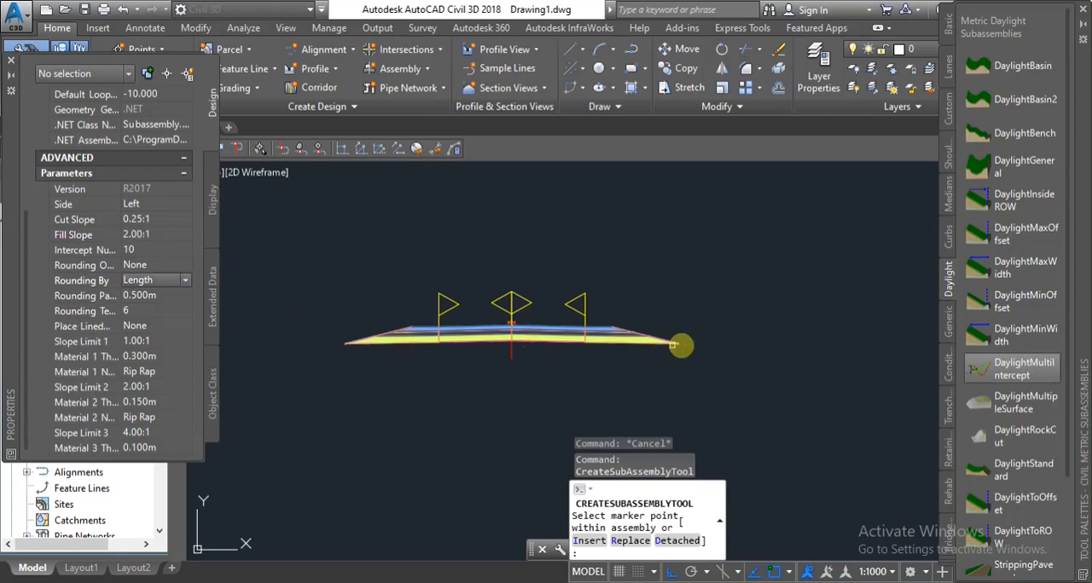
Attach the daylight subassembly to the outer tips of the right and left shoulders and close its properties.
scroll(681, 345, "up", 5)
scroll(602, 336, "up", 3)
scroll(480, 268, "down", 5)
scroll(373, 212, "up", 5)
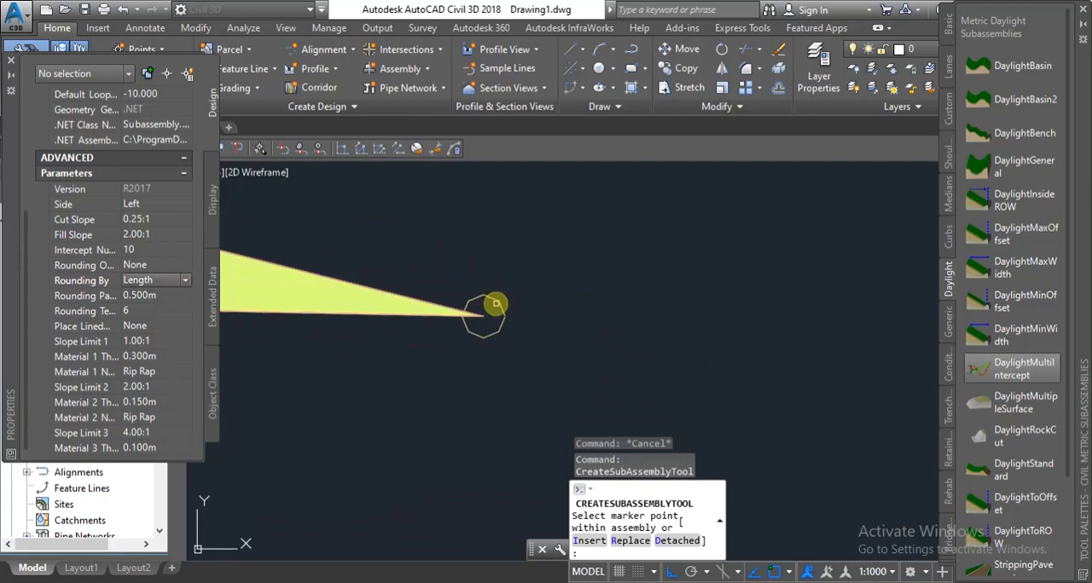
scroll(597, 336, "down", 5)
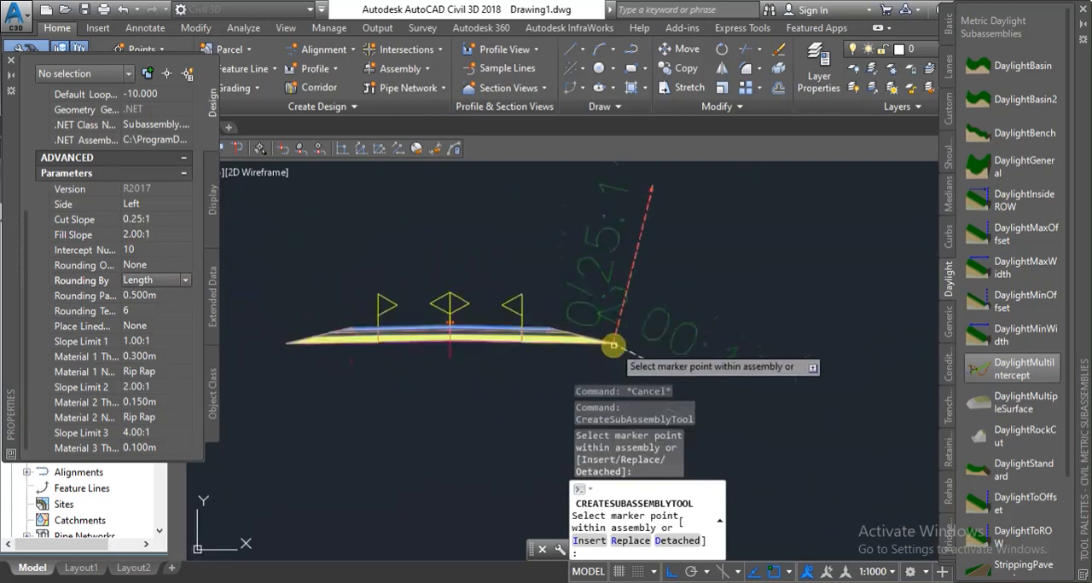
scroll(384, 268, "up", 6)
scroll(460, 367, "down", 5)
scroll(487, 356, "up", 6)
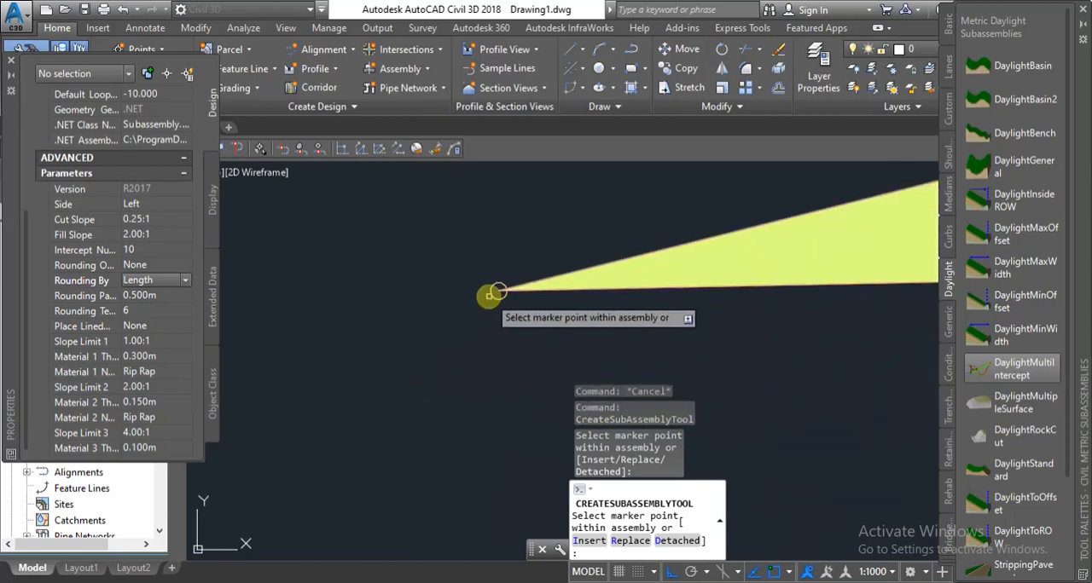
left_click(498, 291)
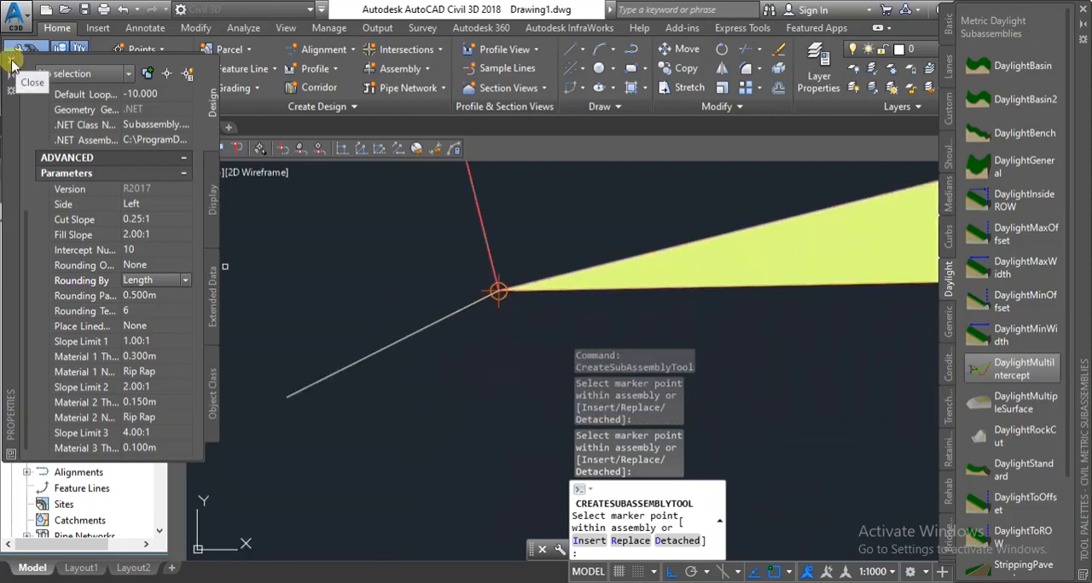
left_click(12, 65)
scroll(409, 280, "down", 5)
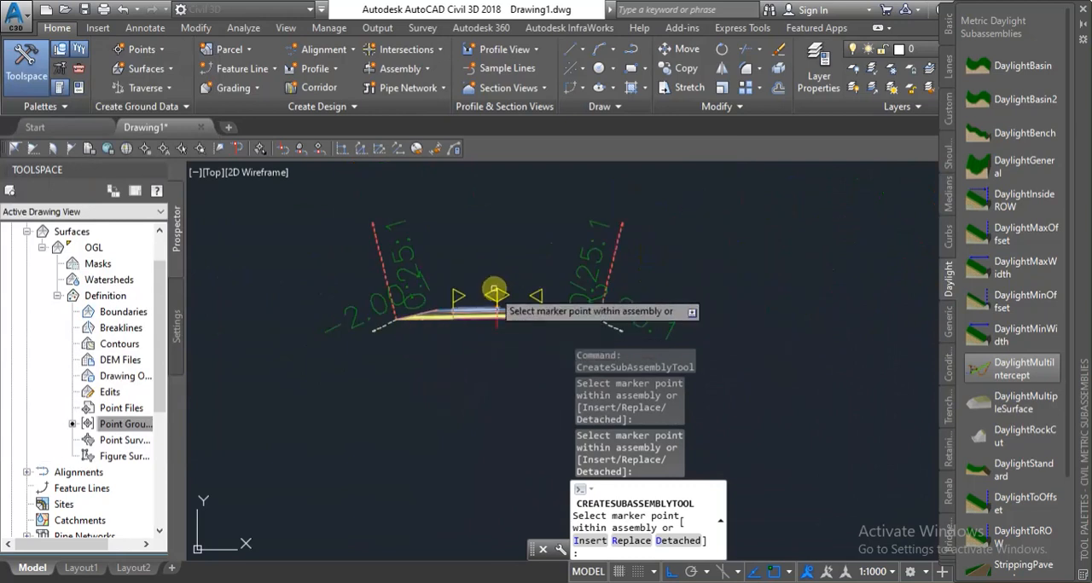
End the daylight subassembly placement and look over the task checklist.
scroll(495, 278, "up", 2)
key("Escape")
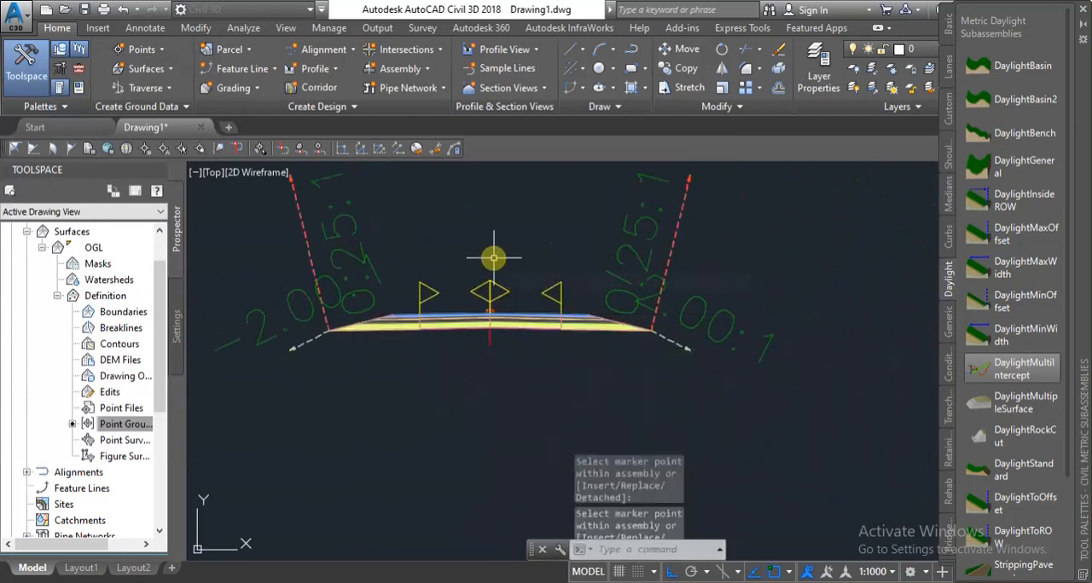
left_click(534, 528)
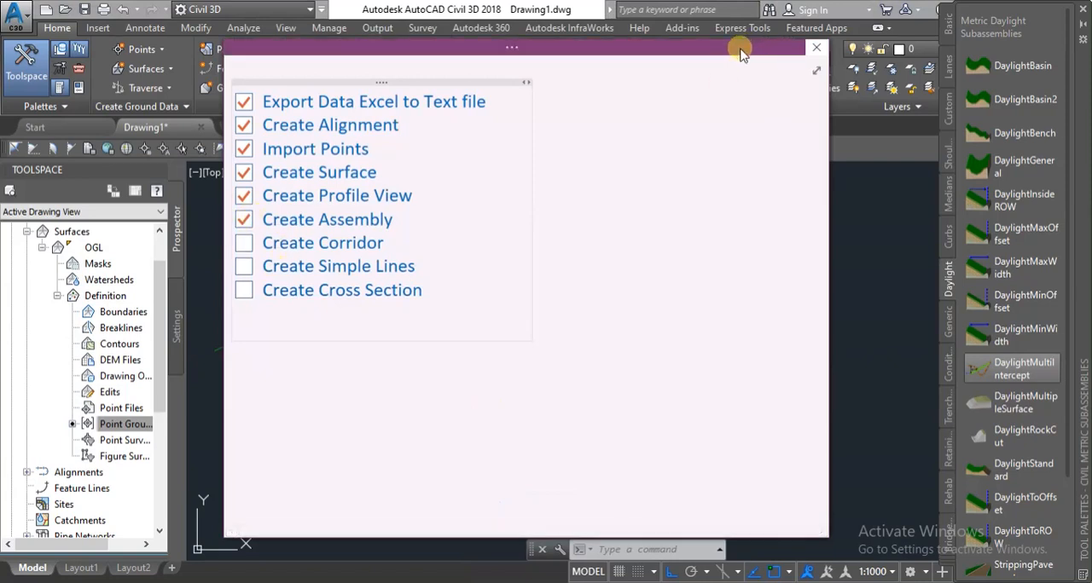
left_click(915, 311)
scroll(653, 419, "down", 3)
scroll(667, 395, "up", 2)
scroll(665, 375, "down", 2)
scroll(665, 347, "up", 3)
scroll(654, 347, "down", 3)
scroll(594, 345, "up", 2)
scroll(594, 345, "up", 2)
scroll(674, 321, "down", 2)
scroll(750, 281, "up", 2)
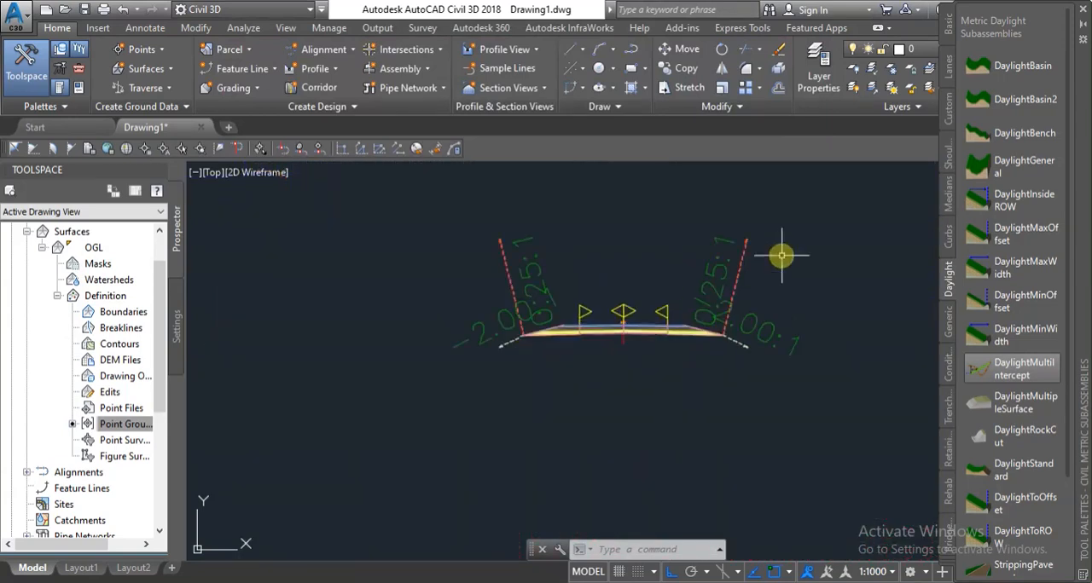
left_click(801, 229)
left_click(819, 288)
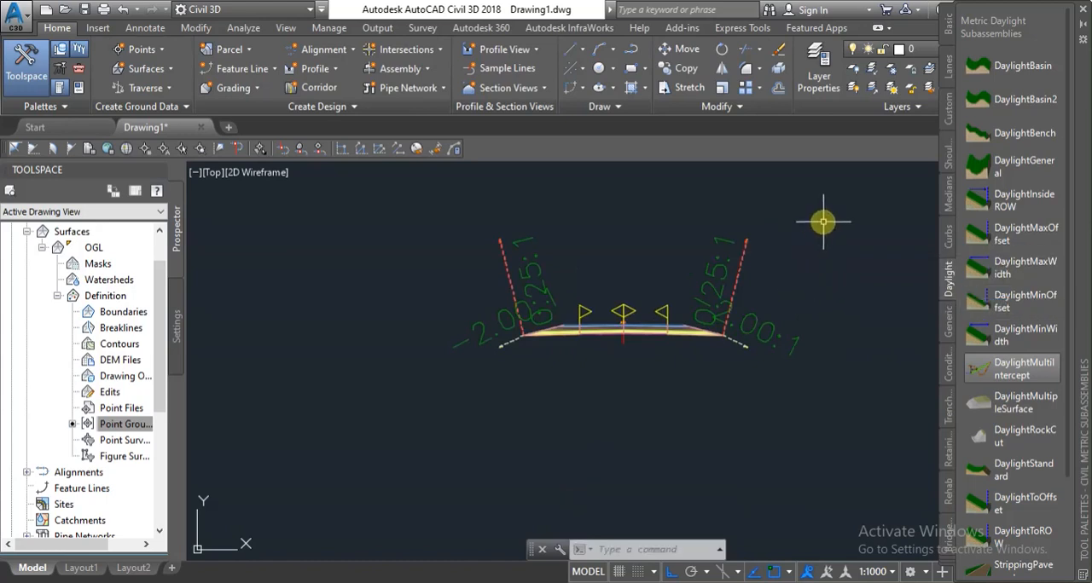
left_click(848, 267)
left_click(857, 294)
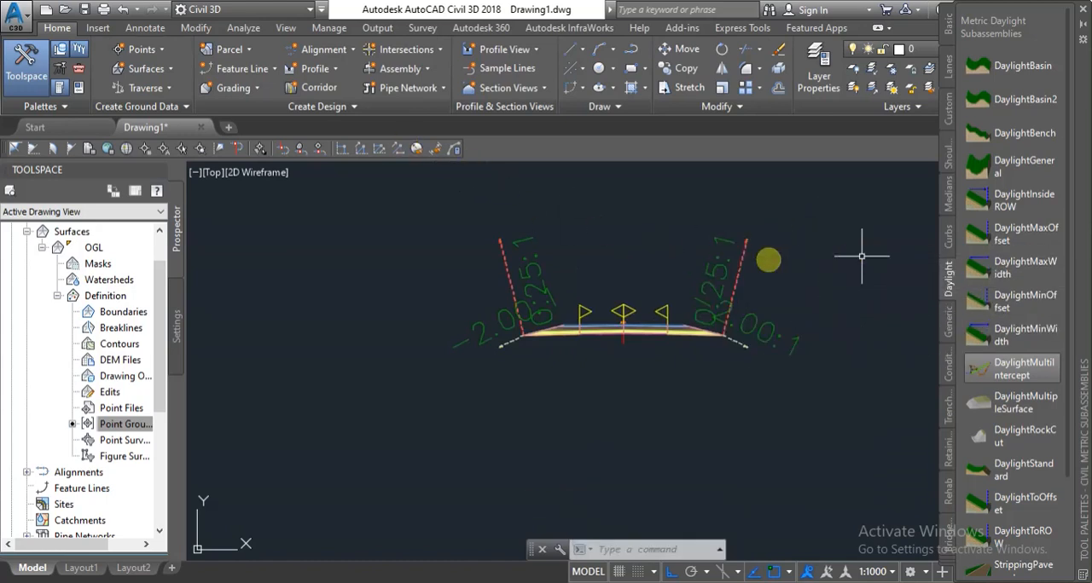
Start a new corridor named My Corridor, based on the alignment My Alignment and the profile FRL.
left_click(329, 88)
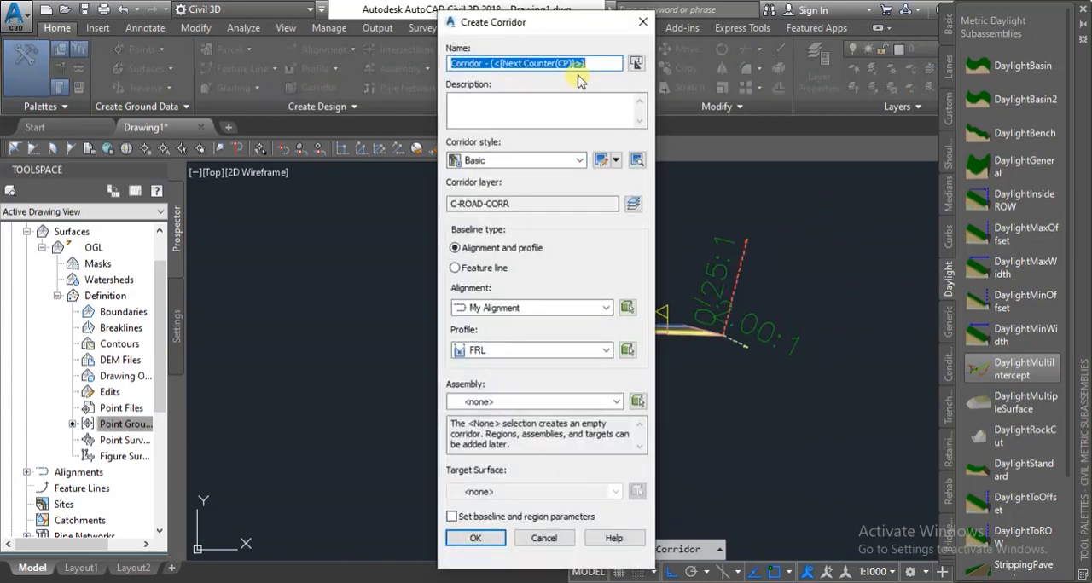
type("My Corridor")
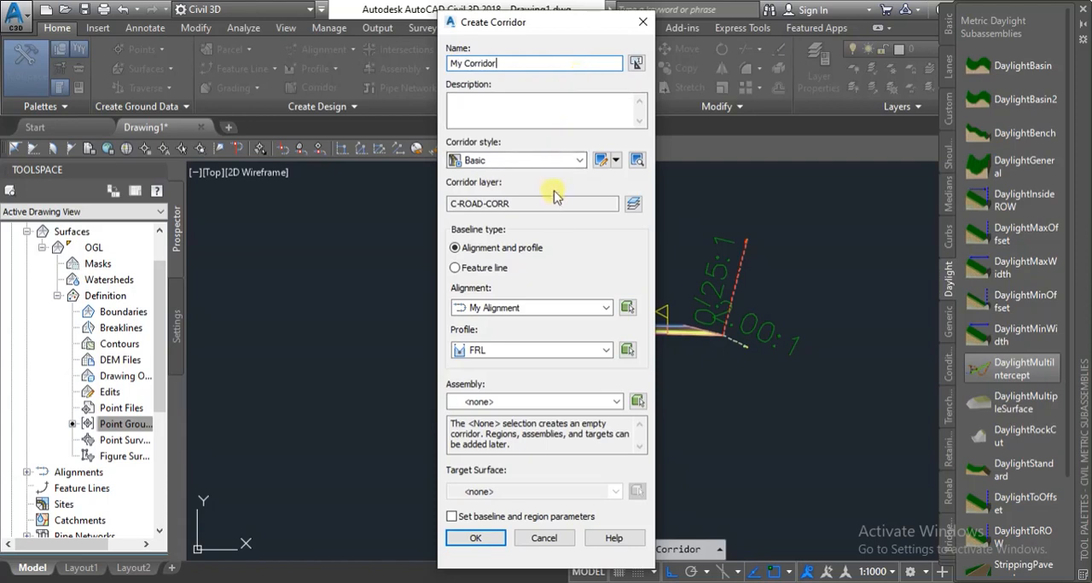
left_click(550, 307)
left_click(550, 313)
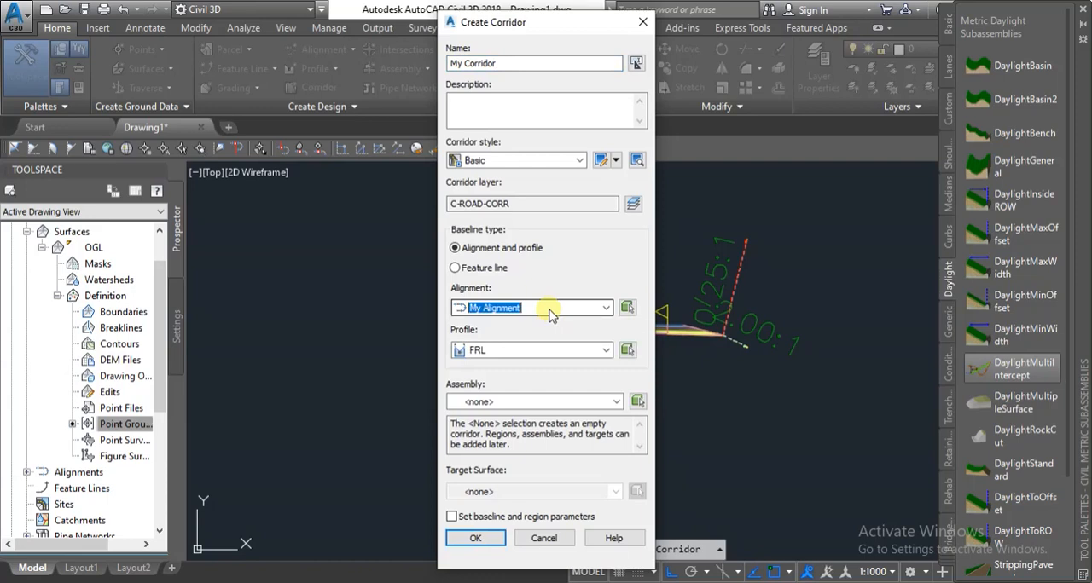
left_click(607, 312)
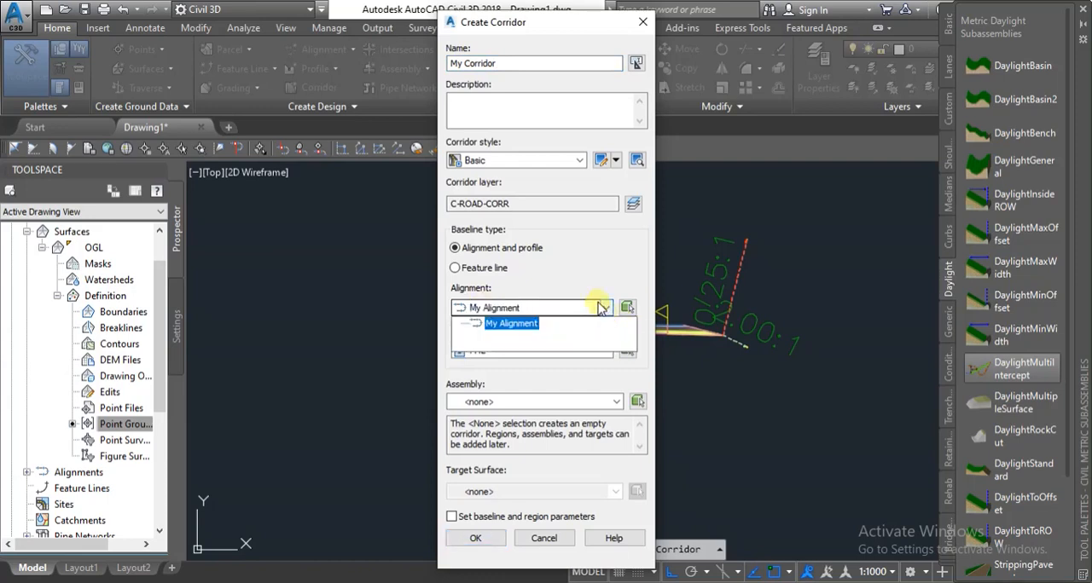
left_click(602, 308)
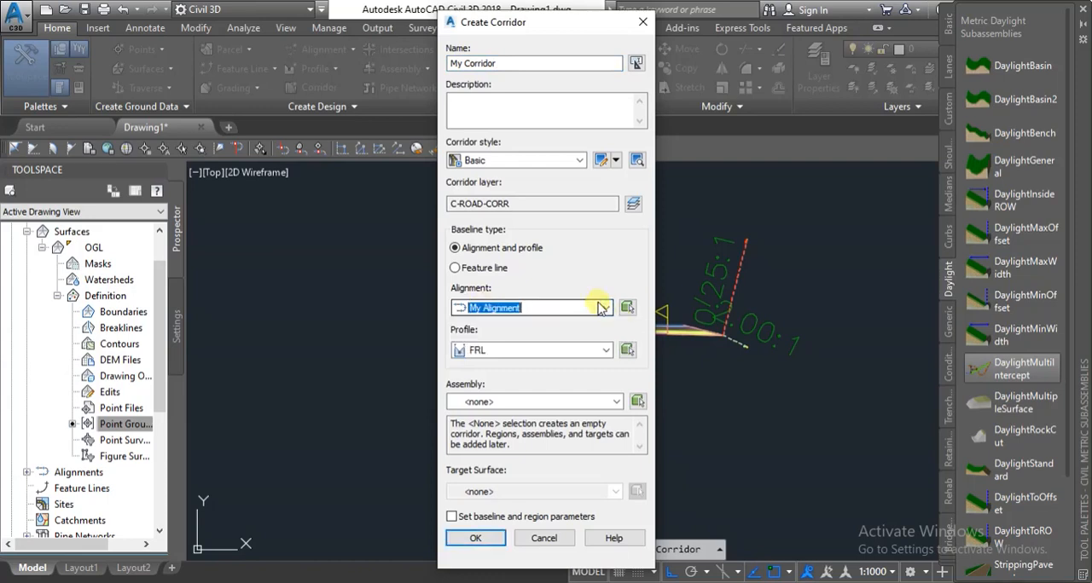
left_click(554, 353)
left_click(554, 353)
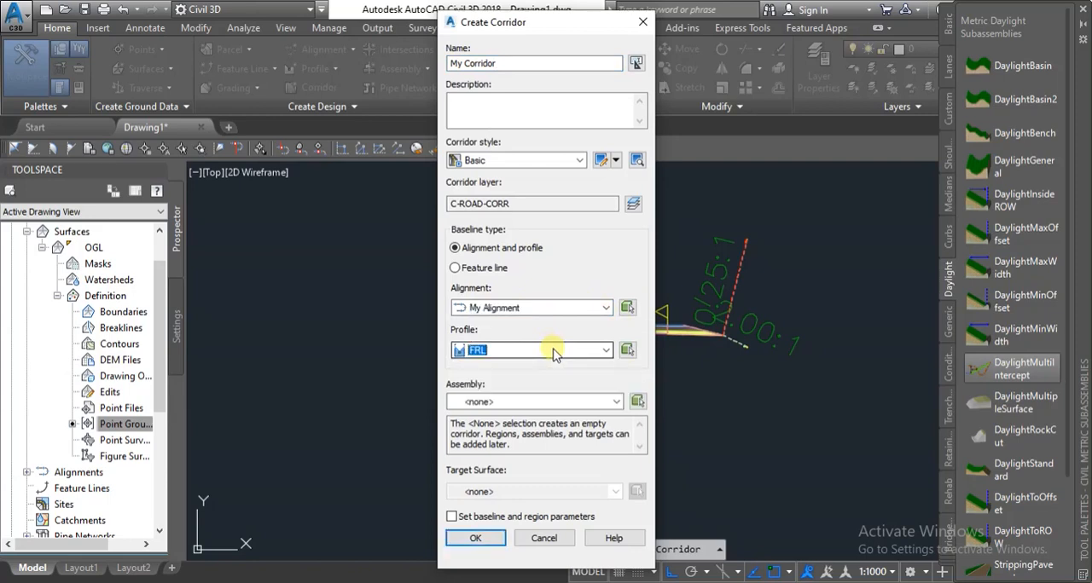
Assign My Assembly and the target surface OGL to the corridor and accept it with baseline and region parameters enabled.
left_click(545, 403)
left_click(506, 431)
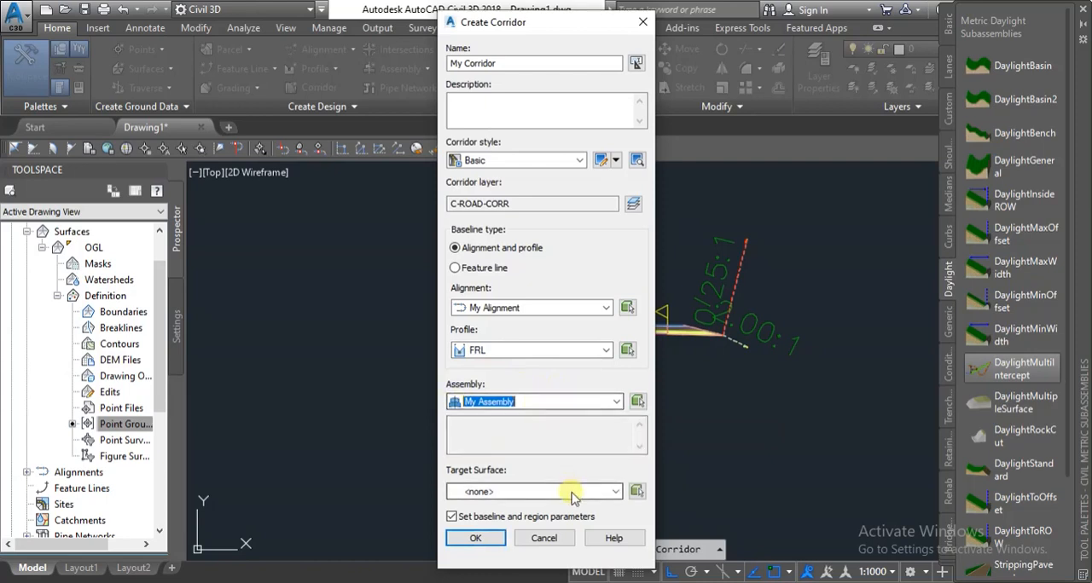
left_click(572, 498)
left_click(489, 522)
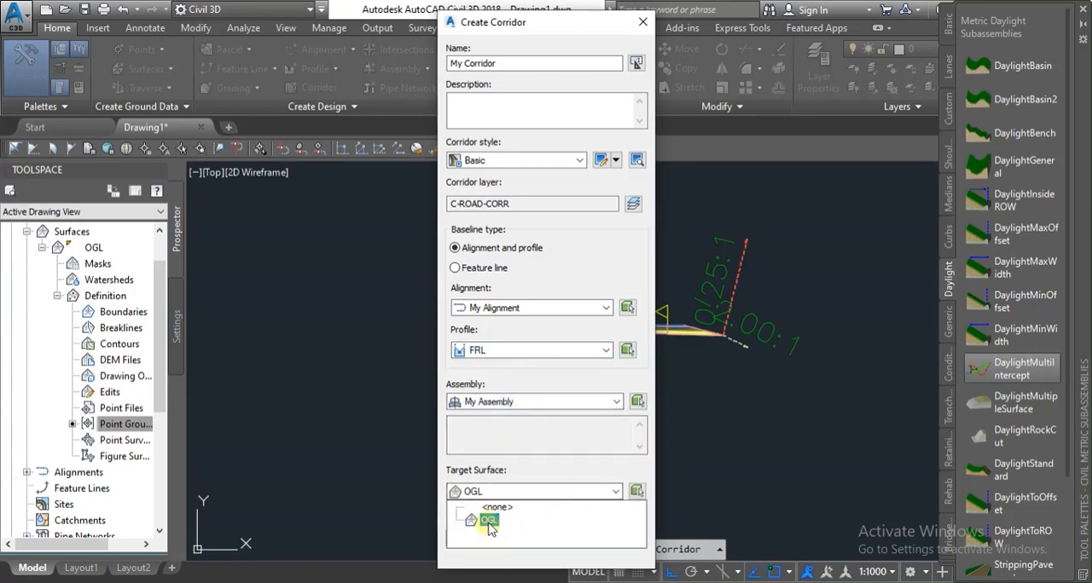
left_click(489, 522)
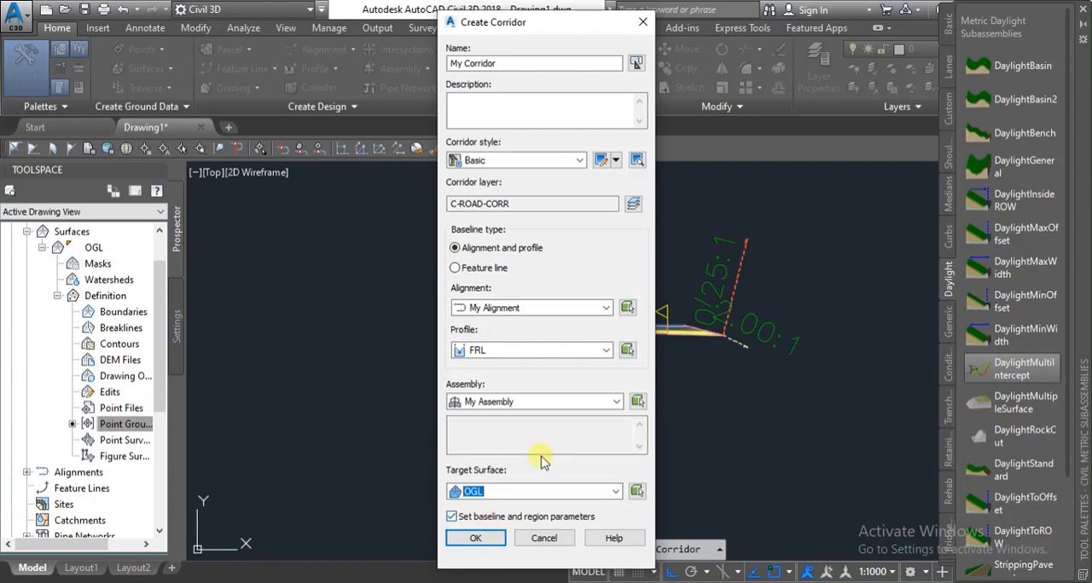
left_click(480, 547)
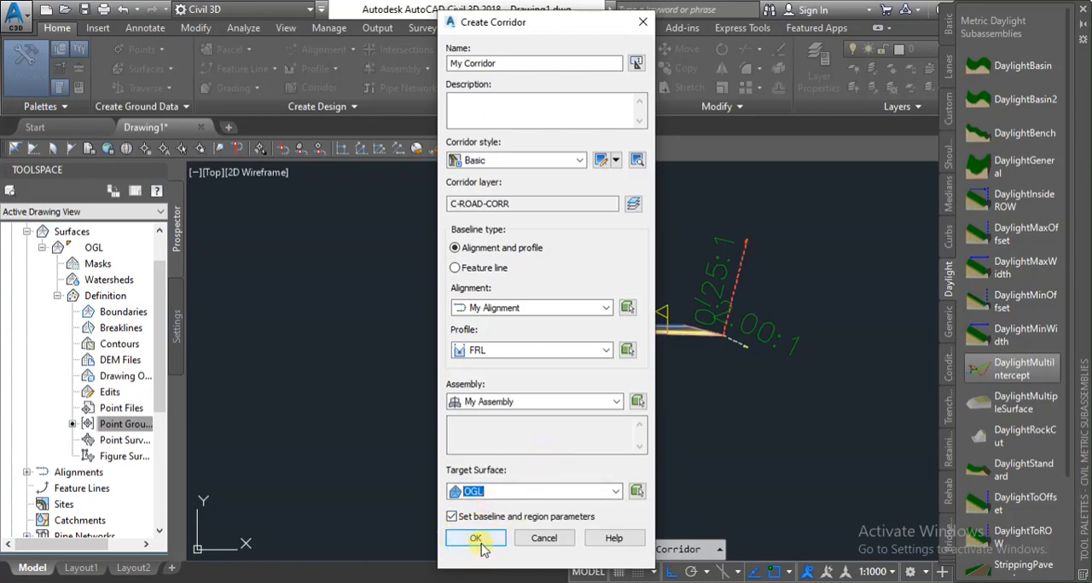
left_click(477, 540)
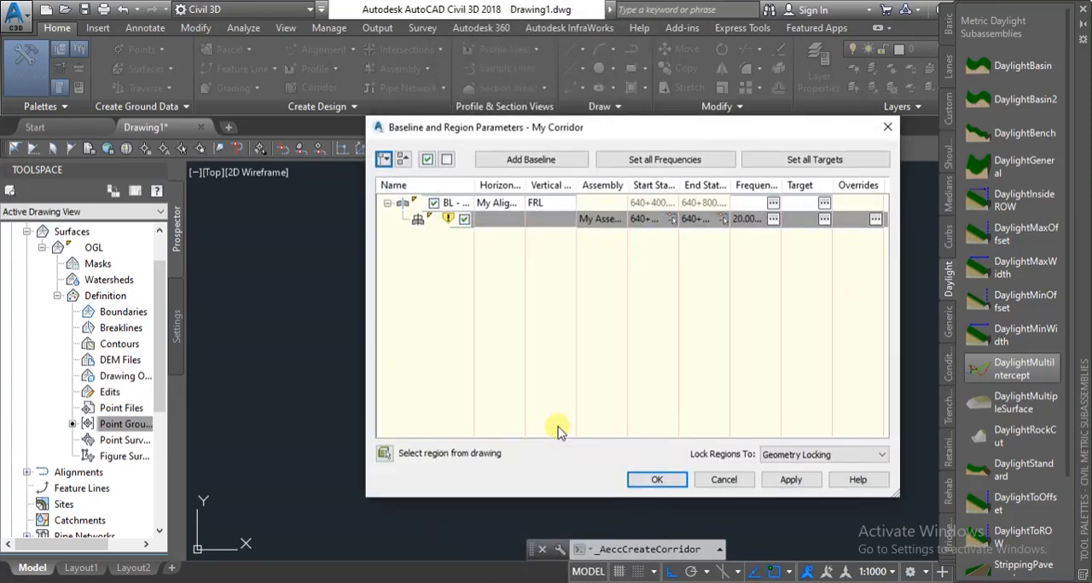
Check the frequency at which the assembly is applied along the corridor region, leaving the settings as they are.
left_click(773, 220)
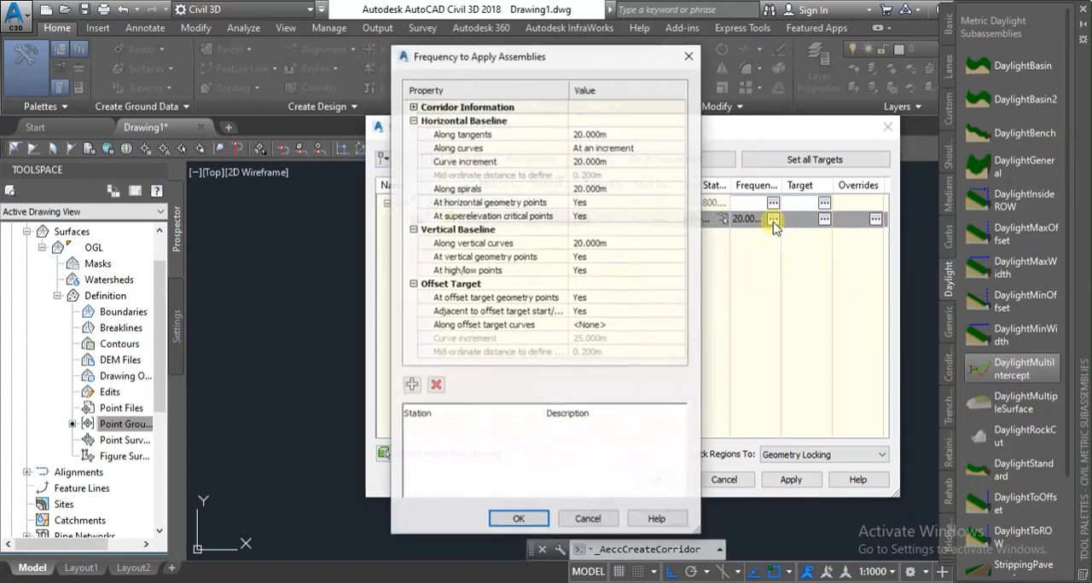
left_click(615, 135)
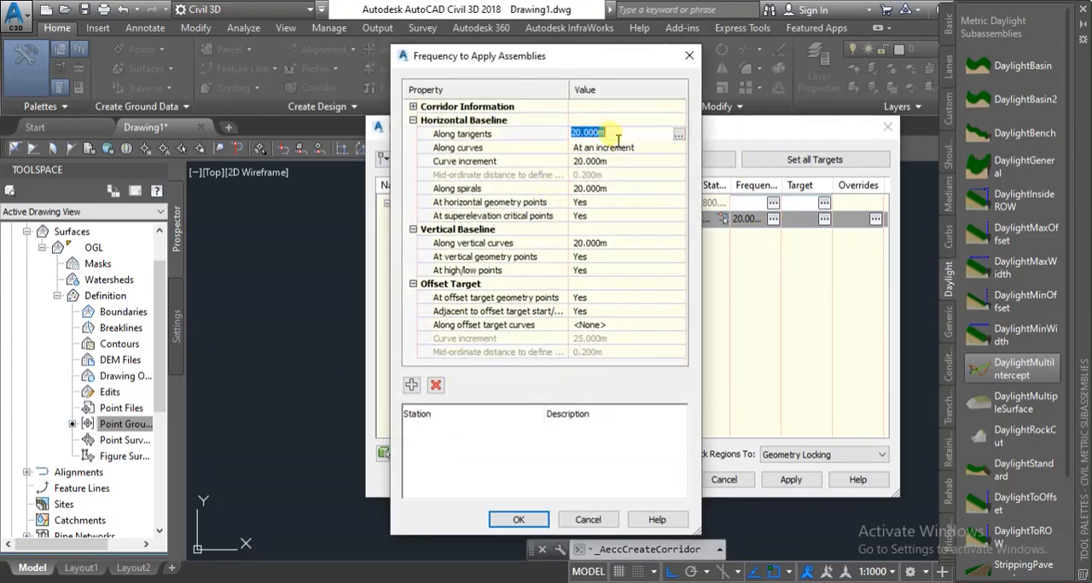
left_click(687, 57)
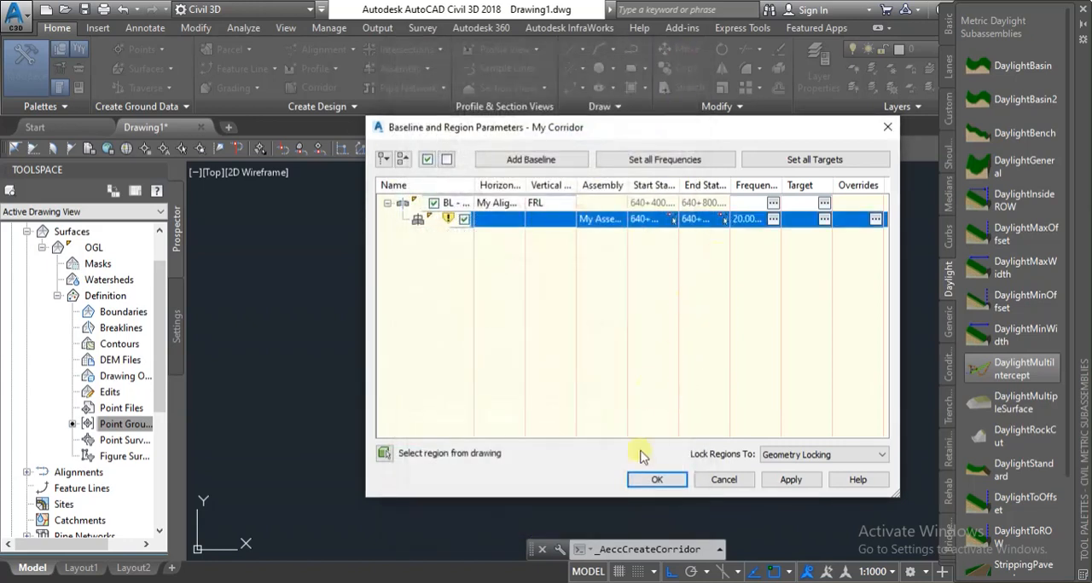
Apply the baseline and region parameters, rebuild the corridor and accept the settings.
left_click(780, 484)
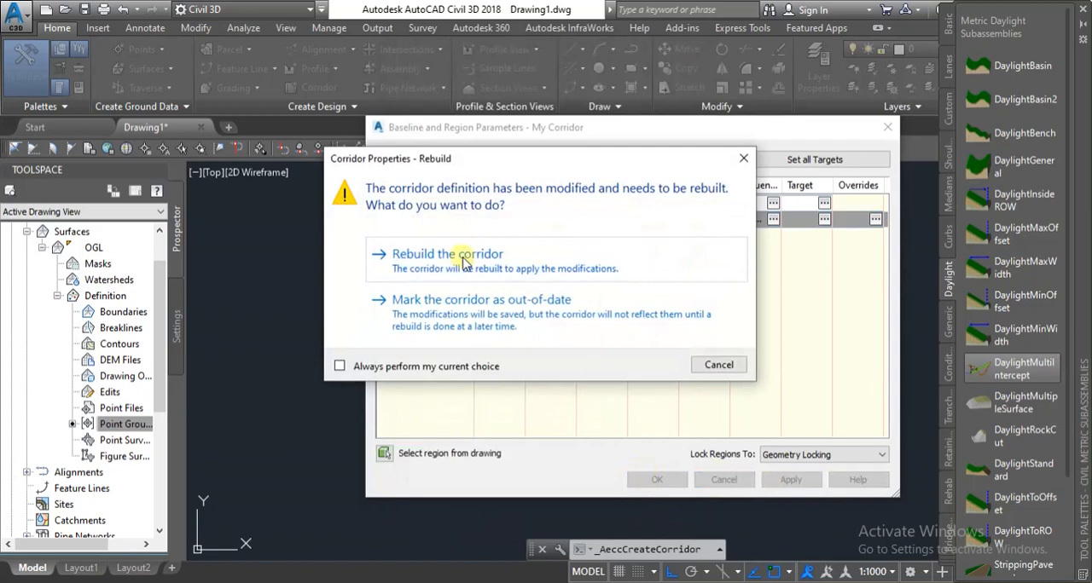
left_click(465, 262)
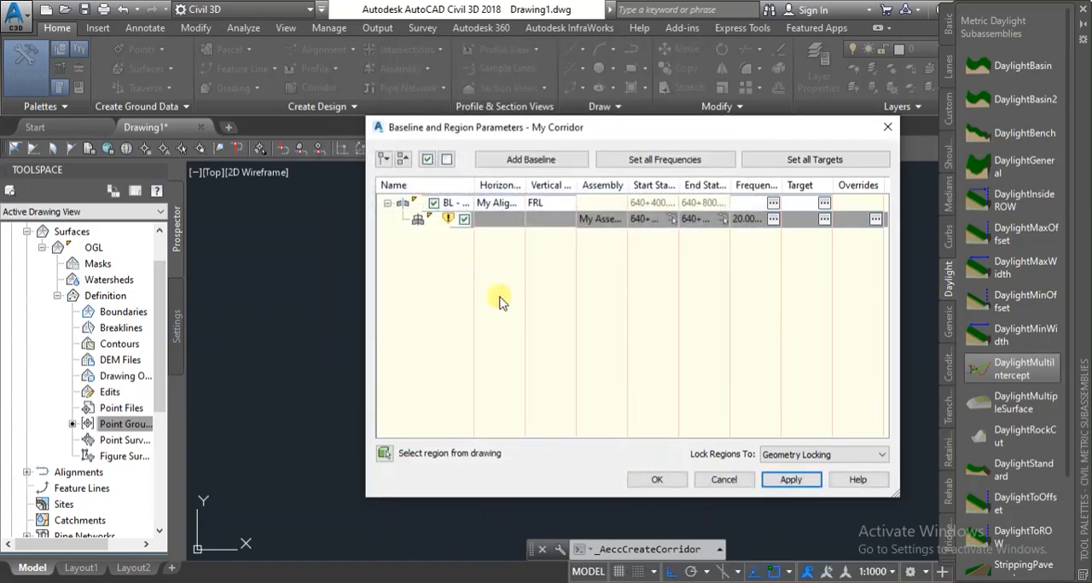
left_click(667, 488)
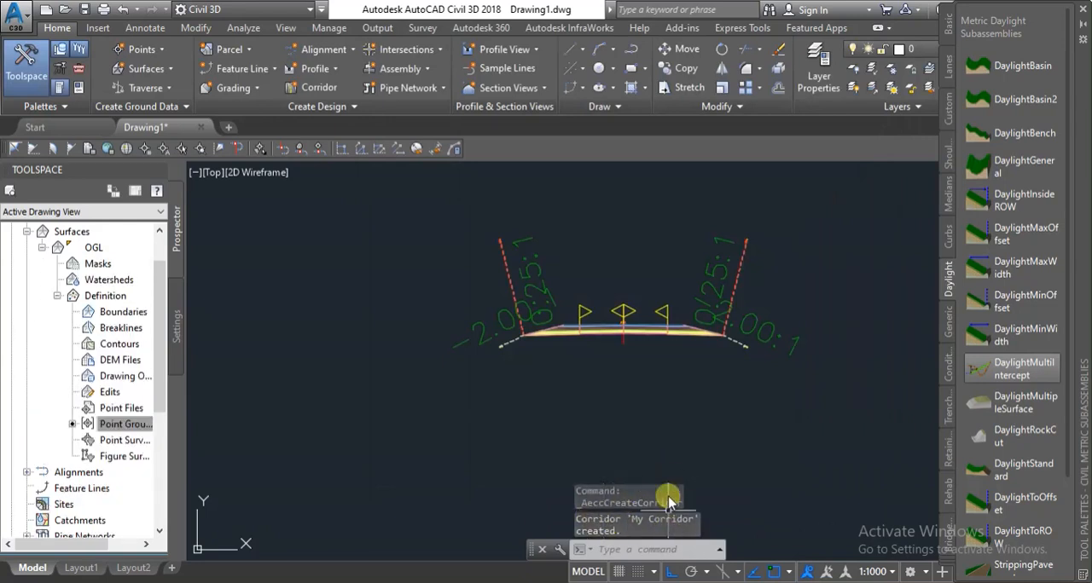
Switch to the task checklist note, mark Create Corridor as done, and close the note.
scroll(549, 345, "down", 5)
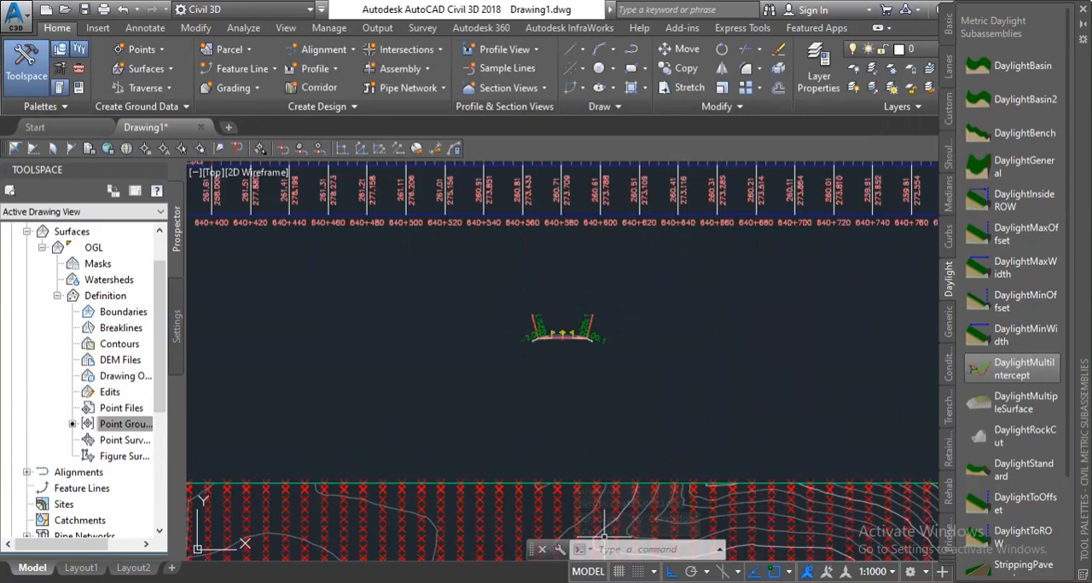
key("alt+Tab")
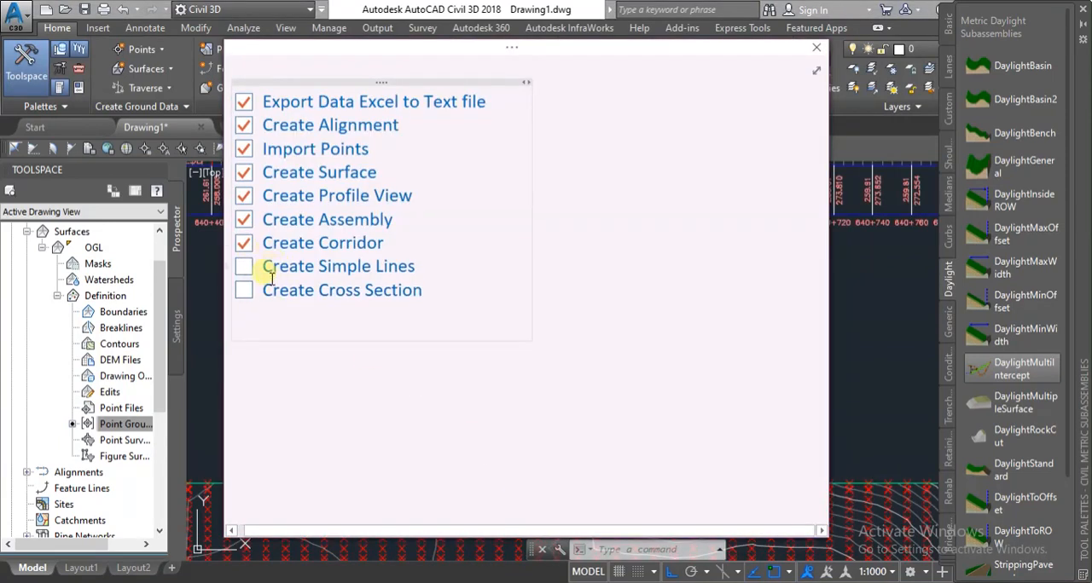
left_click_drag(265, 266, 385, 272)
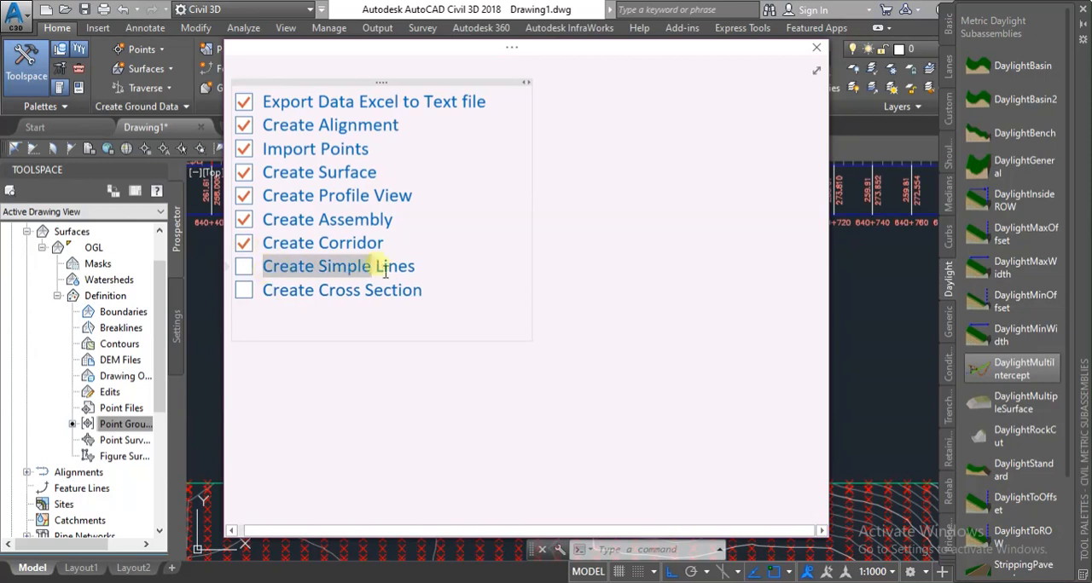
left_click(767, 270)
left_click(815, 53)
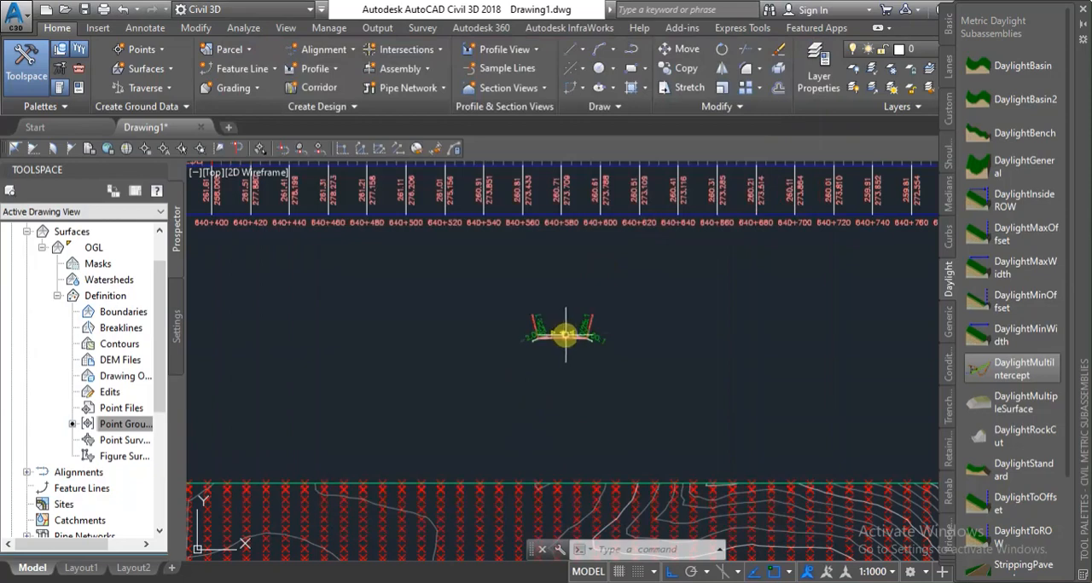
Examine the corridor in plan along the alignment, including its daylight lines on both sides of the road.
scroll(546, 452, "down", 5)
scroll(422, 412, "up", 6)
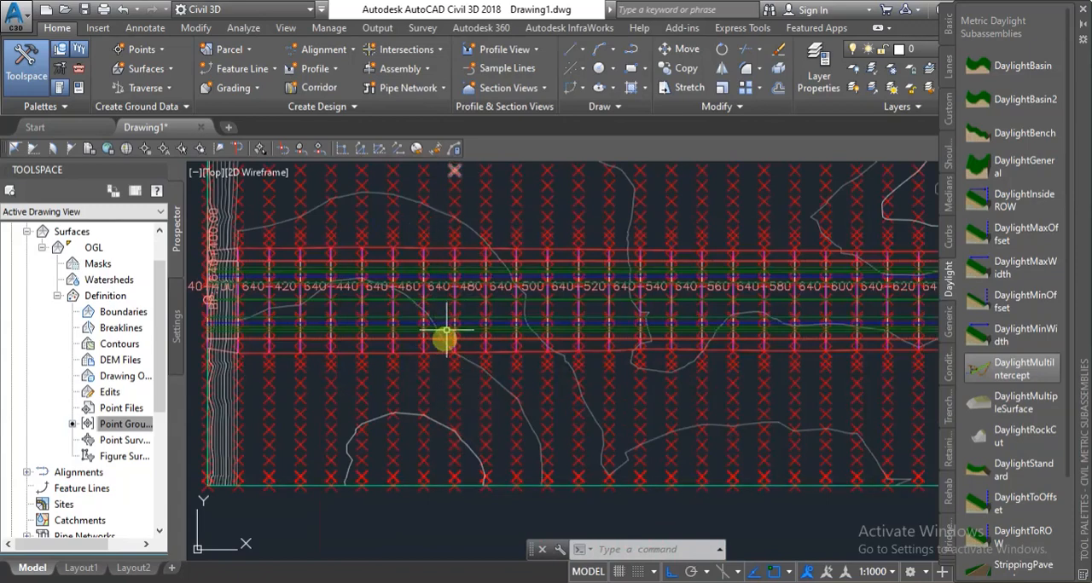
scroll(487, 366, "up", 4)
scroll(500, 361, "down", 2)
scroll(427, 378, "down", 2)
scroll(426, 378, "up", 3)
scroll(438, 370, "down", 3)
scroll(449, 356, "up", 4)
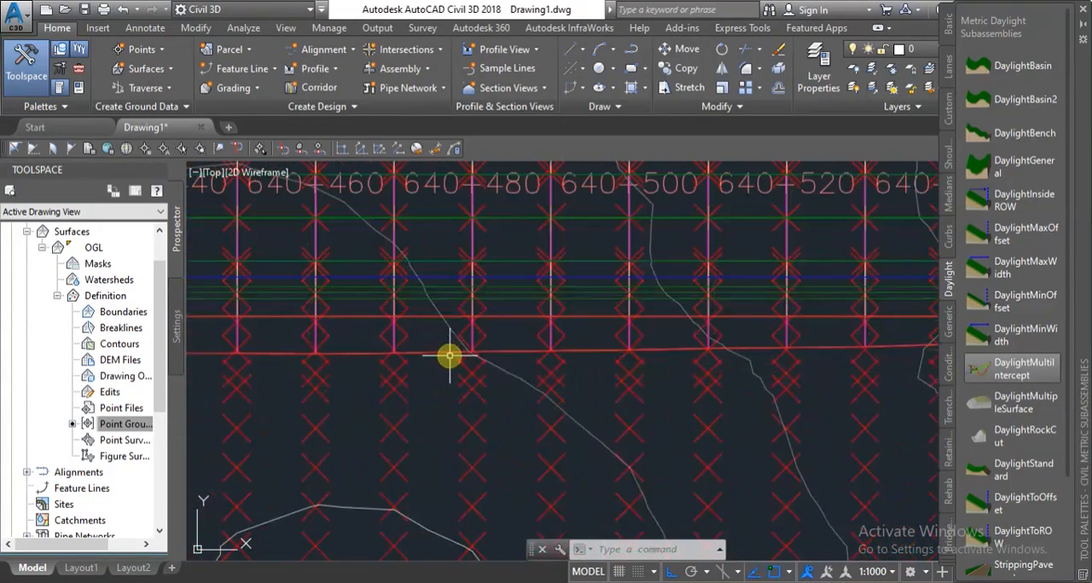
scroll(461, 436, "down", 2)
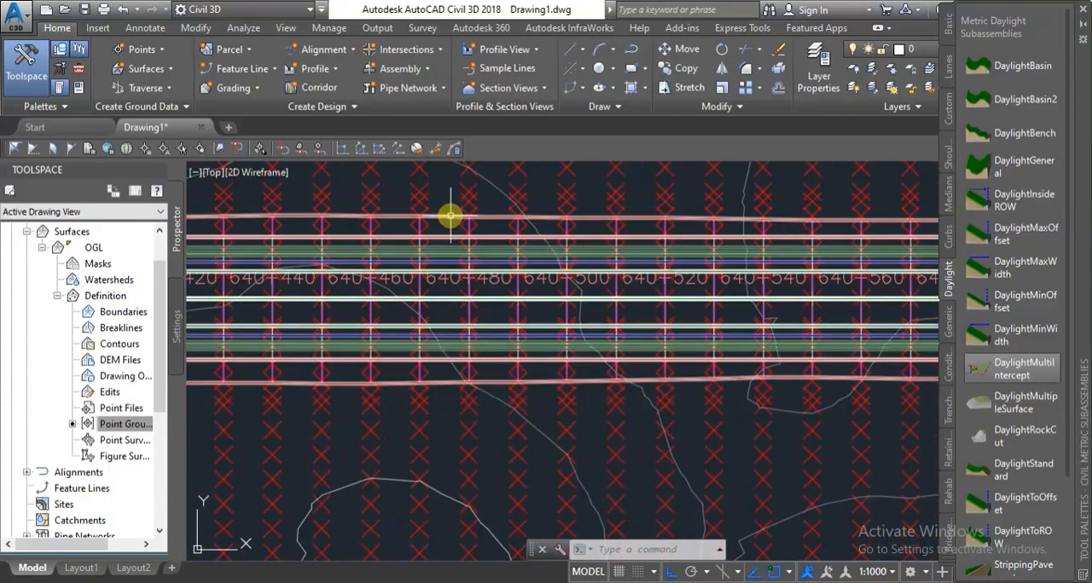
scroll(450, 427, "down", 3)
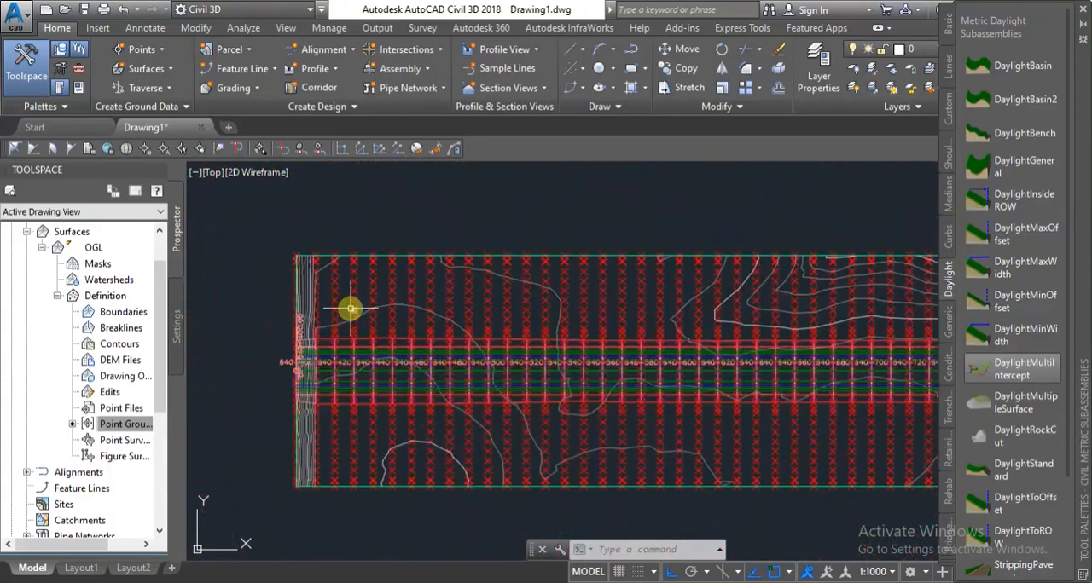
scroll(351, 309, "down", 6)
scroll(451, 261, "up", 6)
scroll(478, 259, "down", 3)
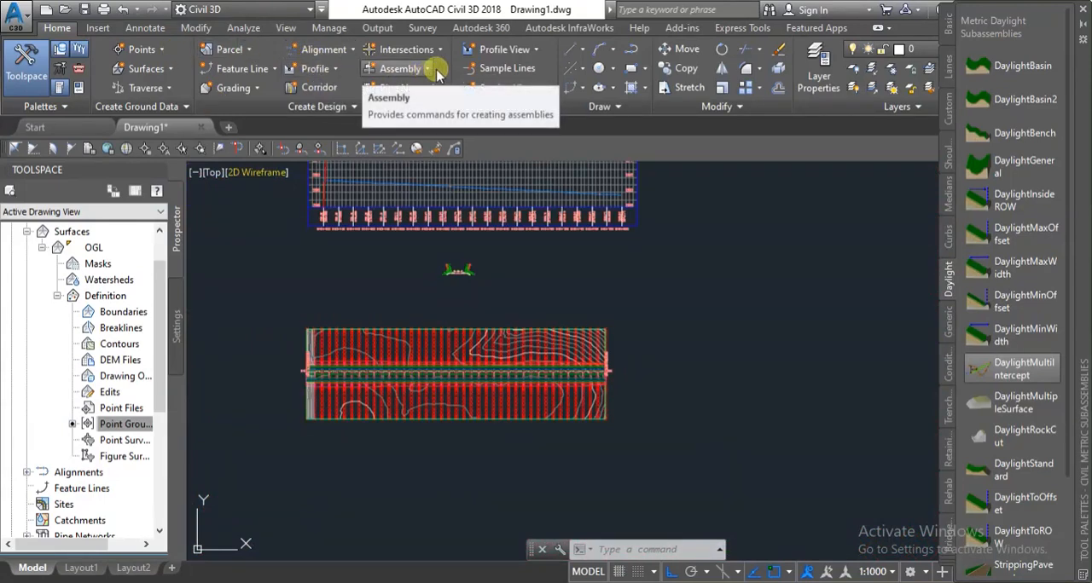
Create a sample line group for My Alignment with the Road Sample Line style, sampling OGL and My Corridor.
left_click(510, 72)
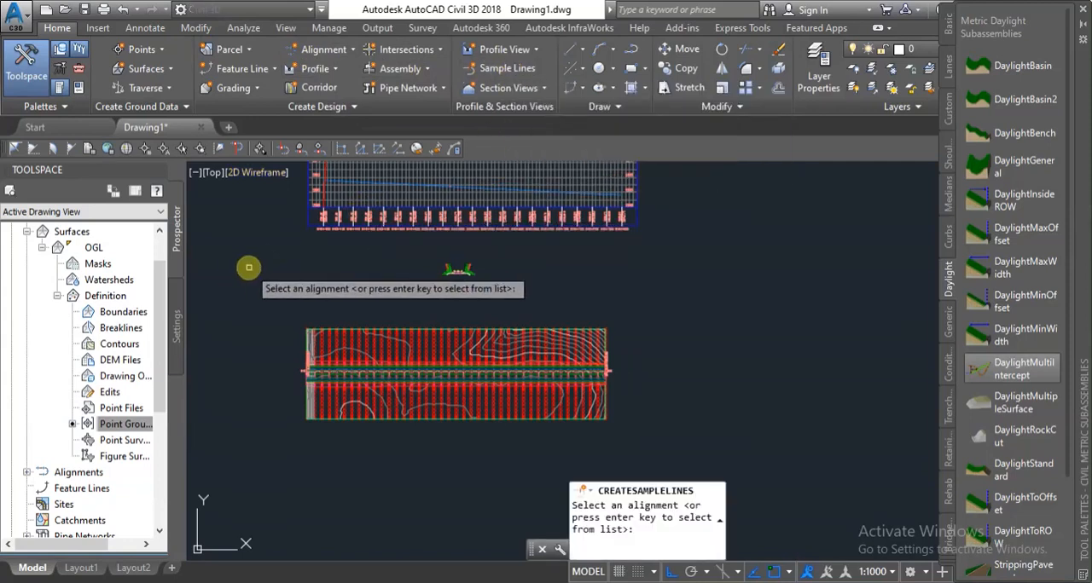
key("Return")
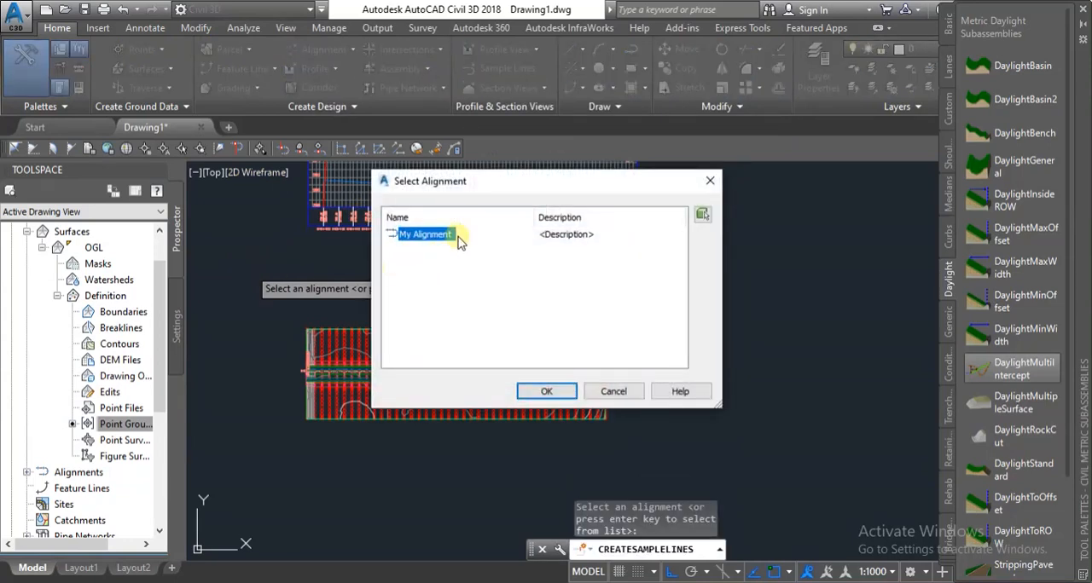
left_click(548, 394)
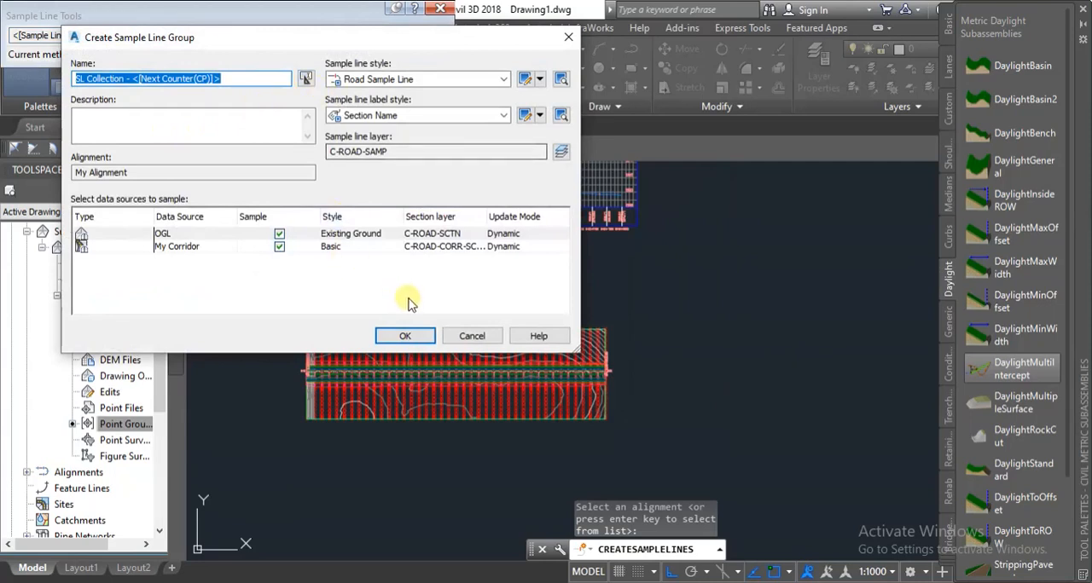
left_click(406, 336)
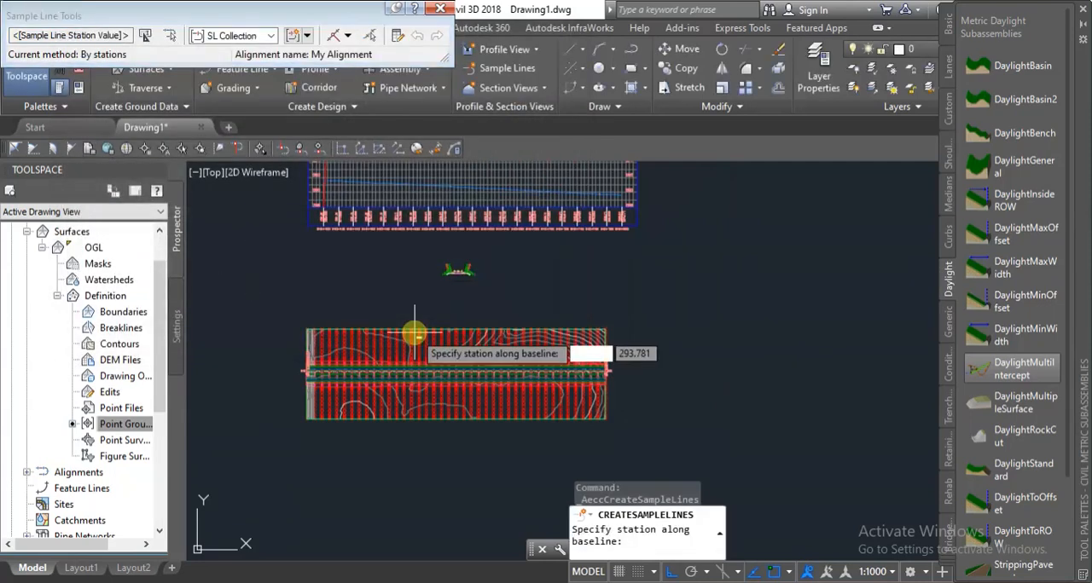
Define sample lines by range of stations along the full alignment, setting the left and right swath widths to 50 m.
left_click(347, 37)
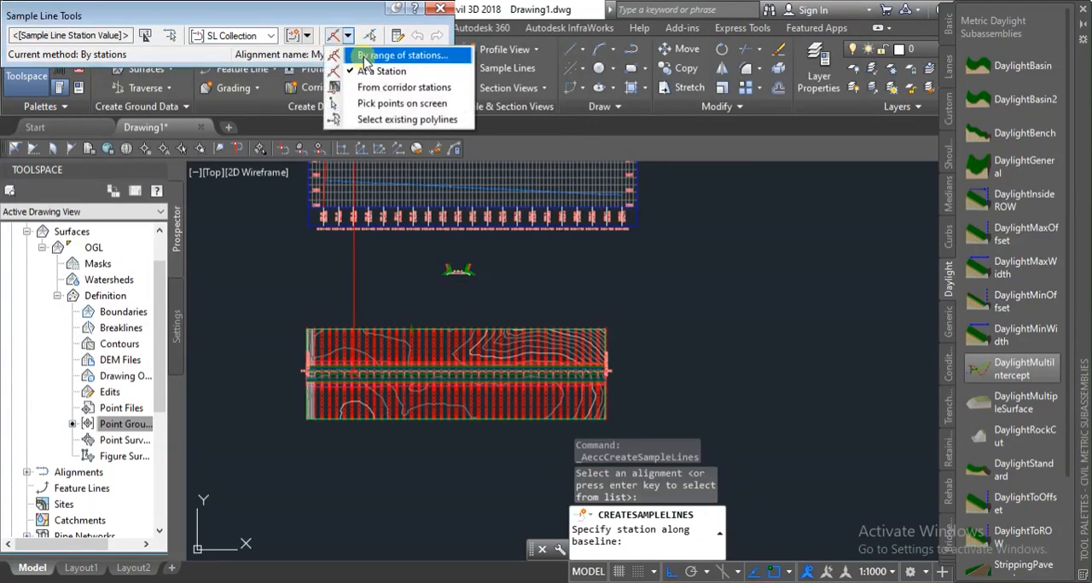
left_click(376, 56)
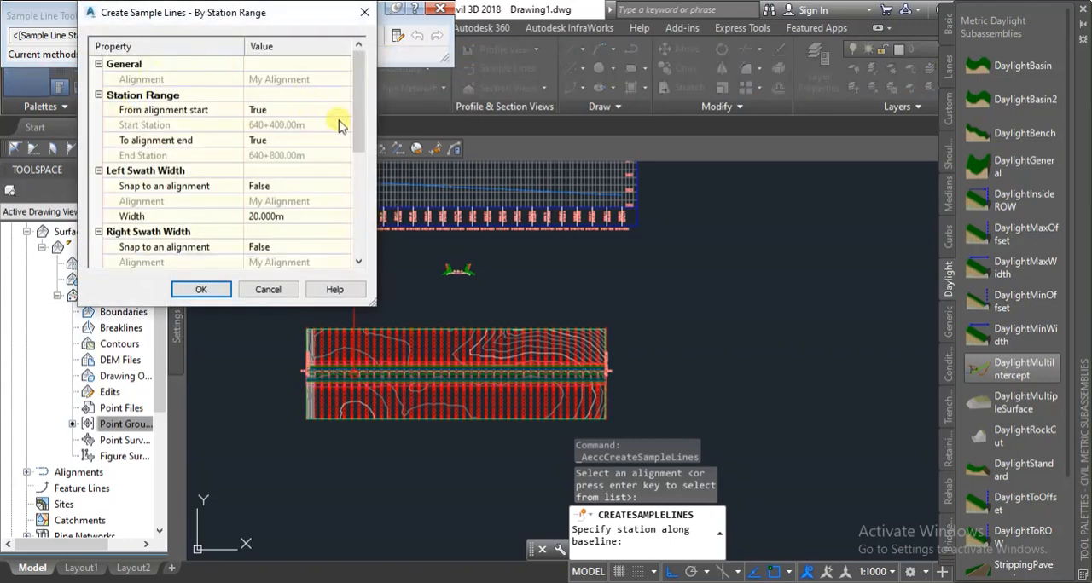
left_click_drag(364, 138, 365, 147)
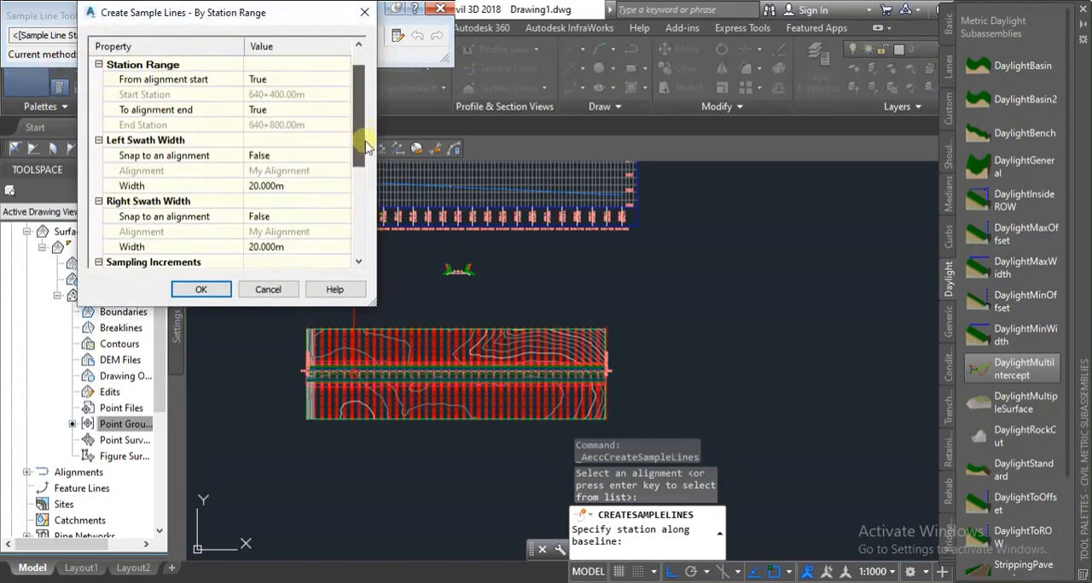
left_click(300, 187)
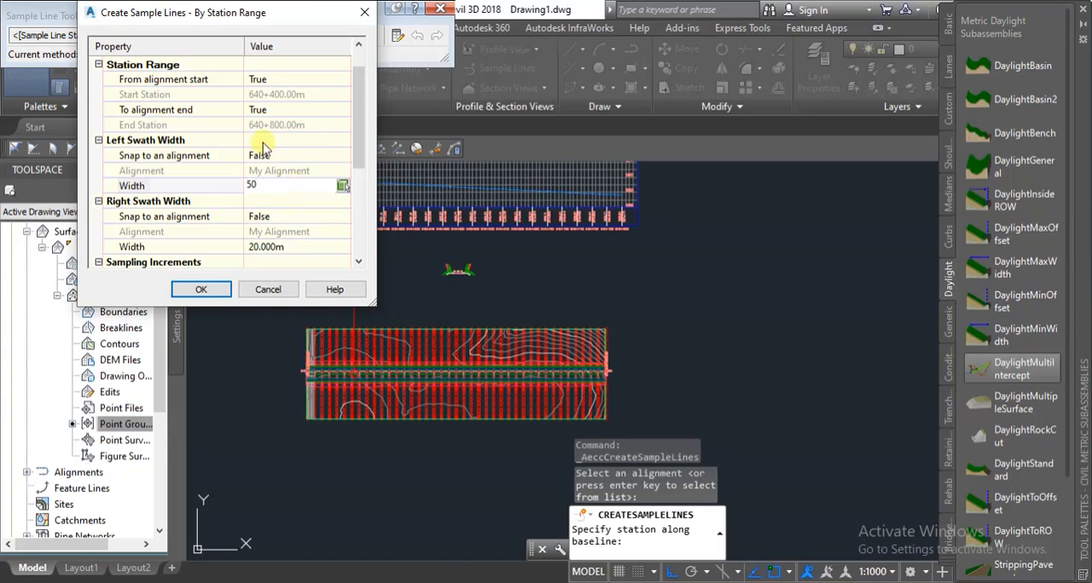
left_click(299, 249)
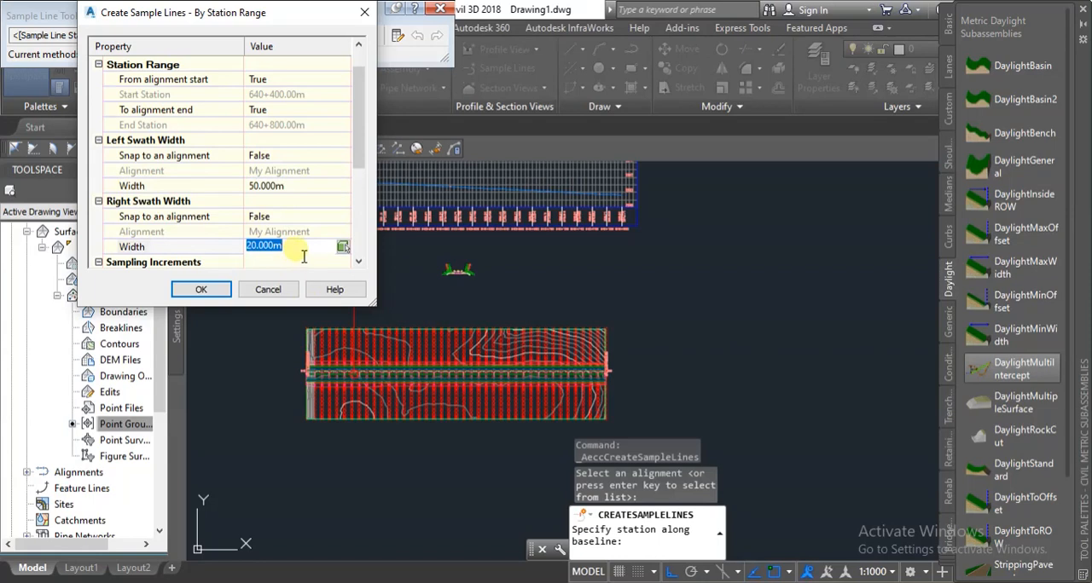
left_click(296, 188)
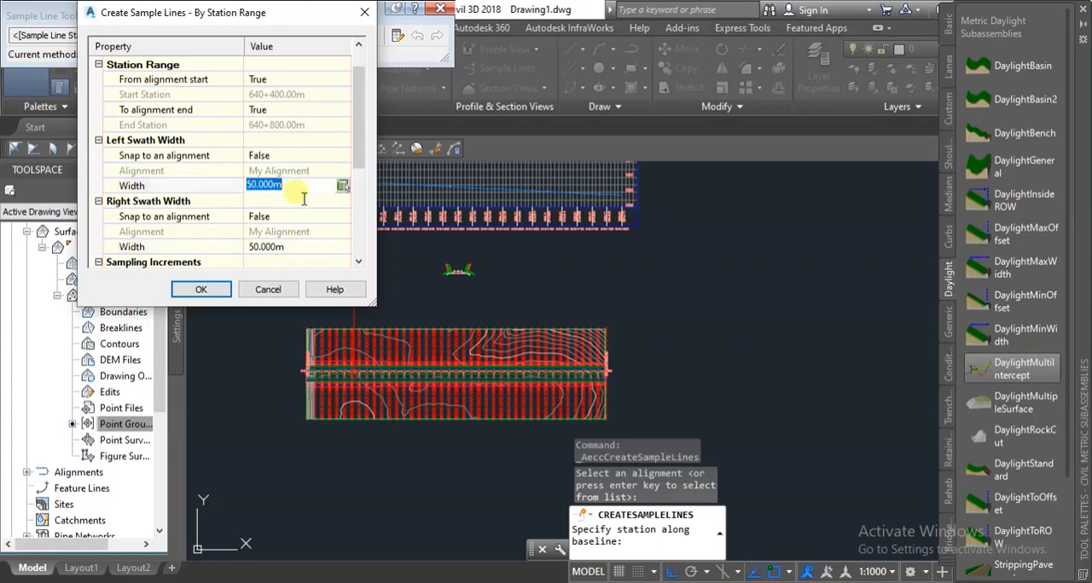
Create the sample lines with 20 m sampling increments along tangents, curves and spirals, and finish the sample line command.
scroll(324, 185, "down", 2)
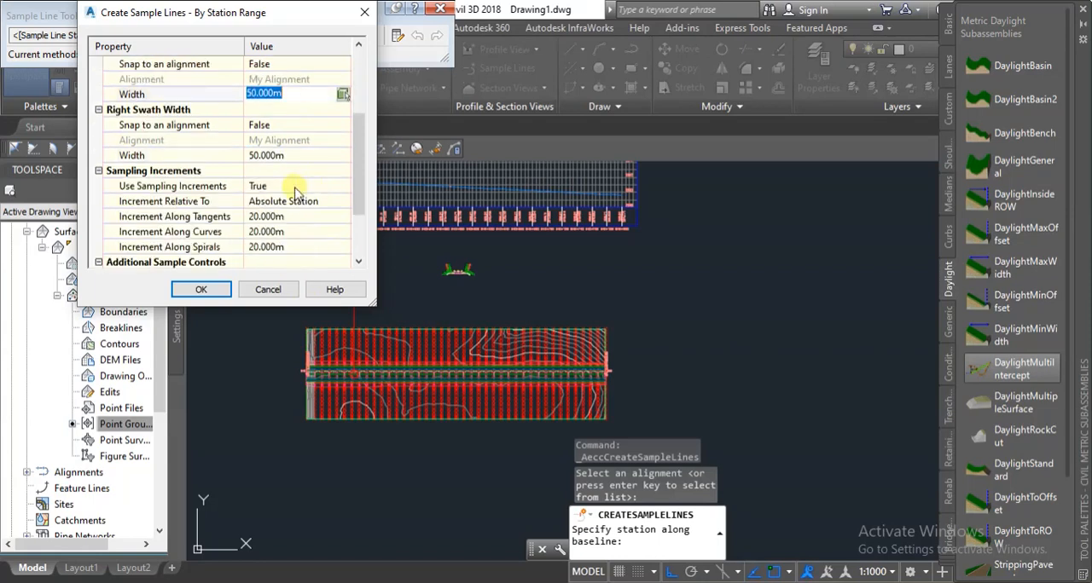
scroll(294, 189, "down", 2)
scroll(298, 190, "up", 1)
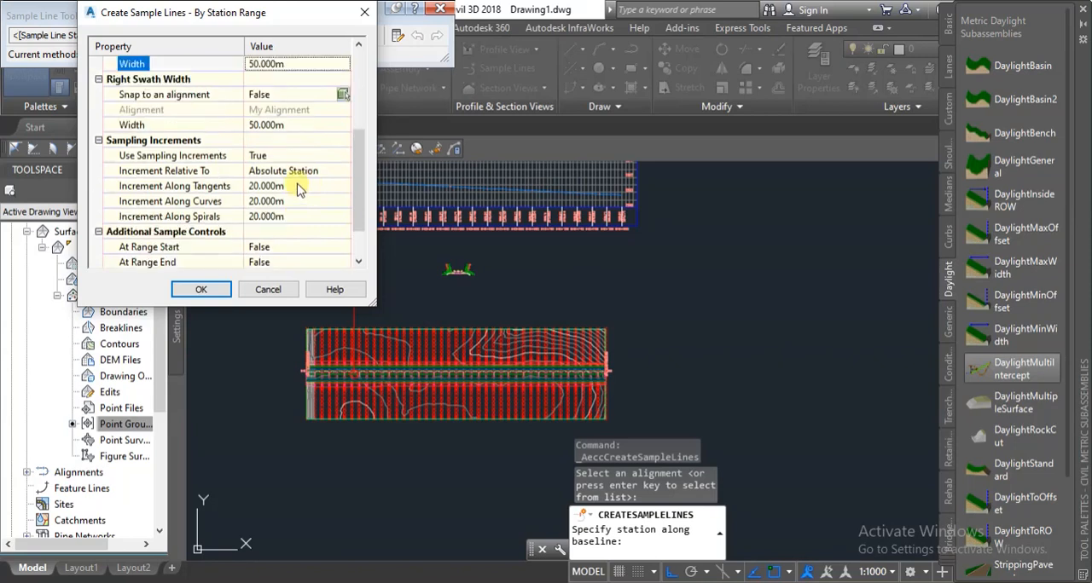
left_click(292, 193)
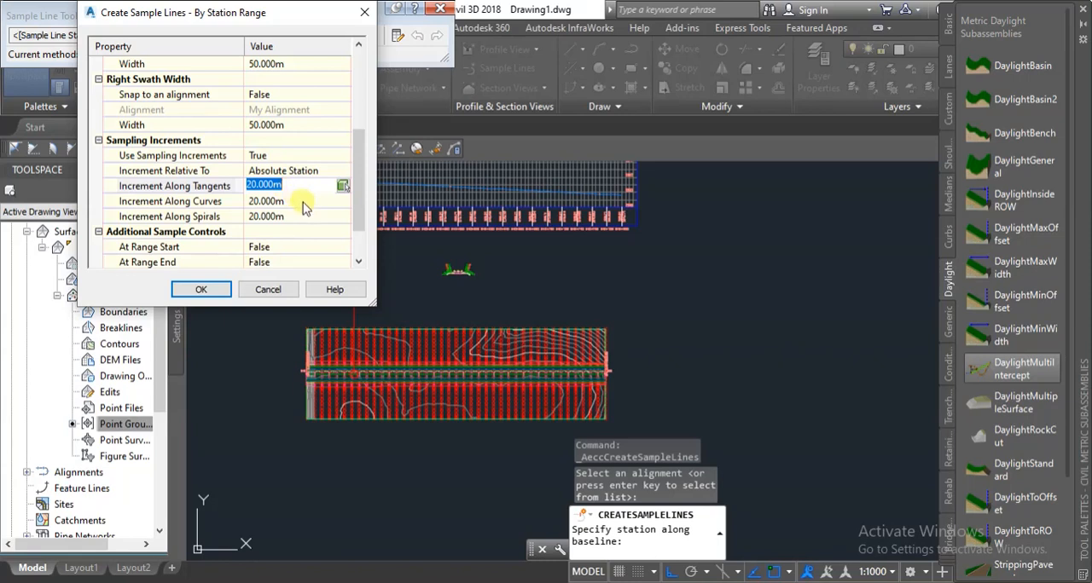
scroll(317, 178, "up", 4)
left_click(299, 85)
scroll(317, 171, "down", 4)
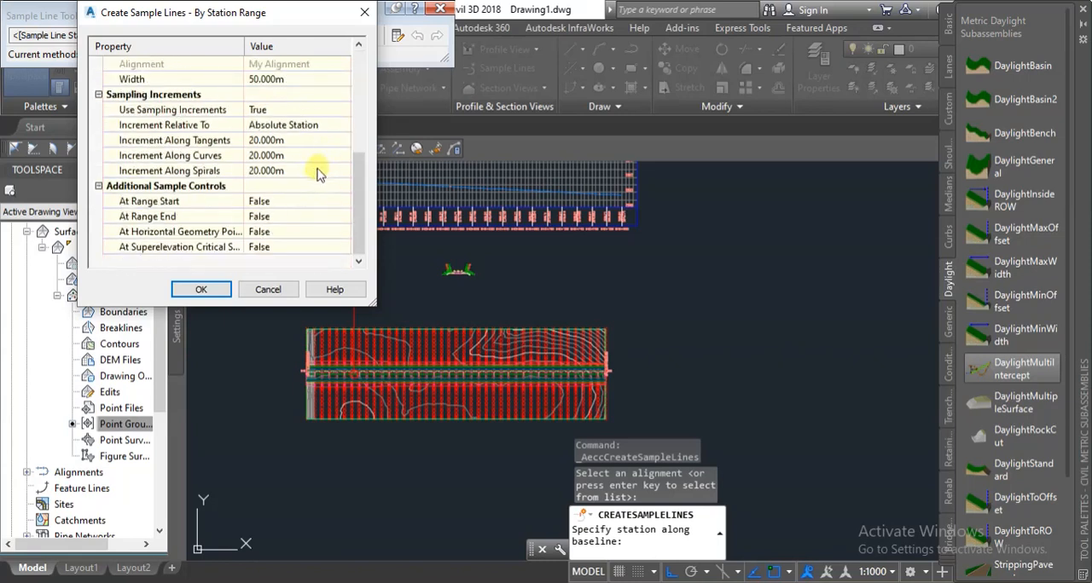
left_click(202, 290)
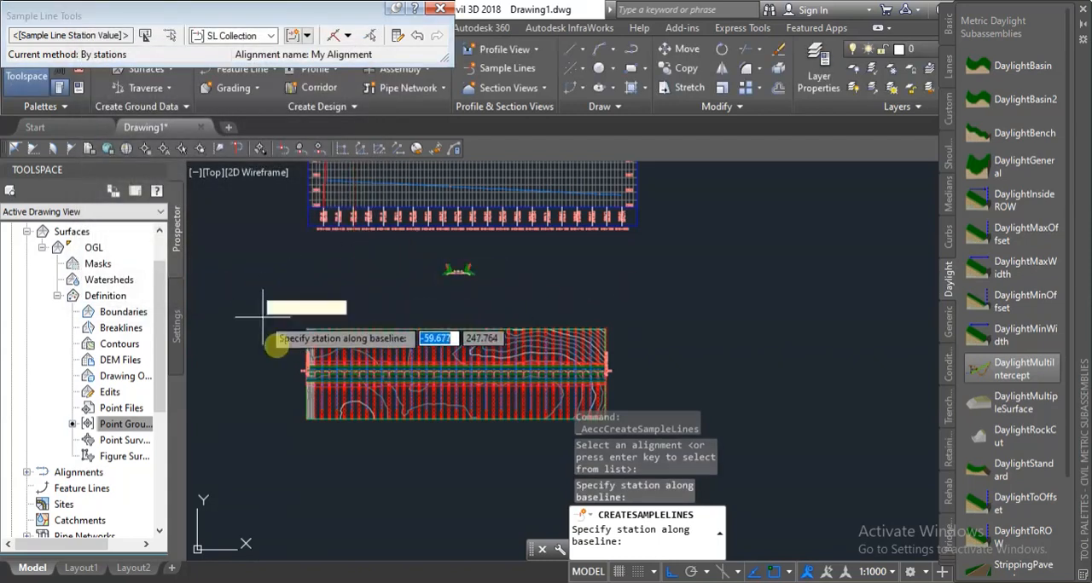
scroll(298, 379, "up", 4)
scroll(345, 280, "up", 2)
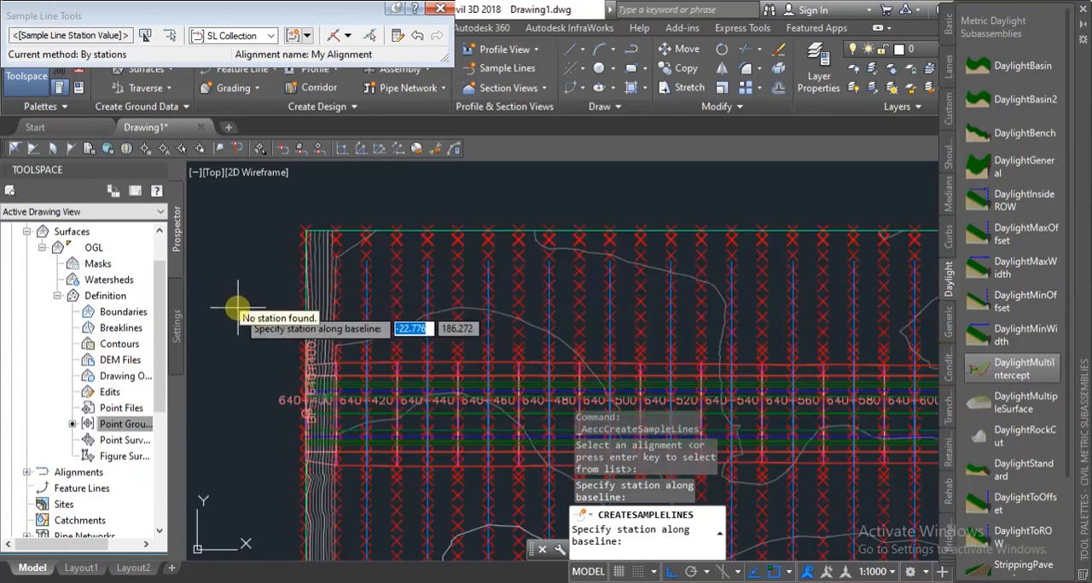
key("Escape")
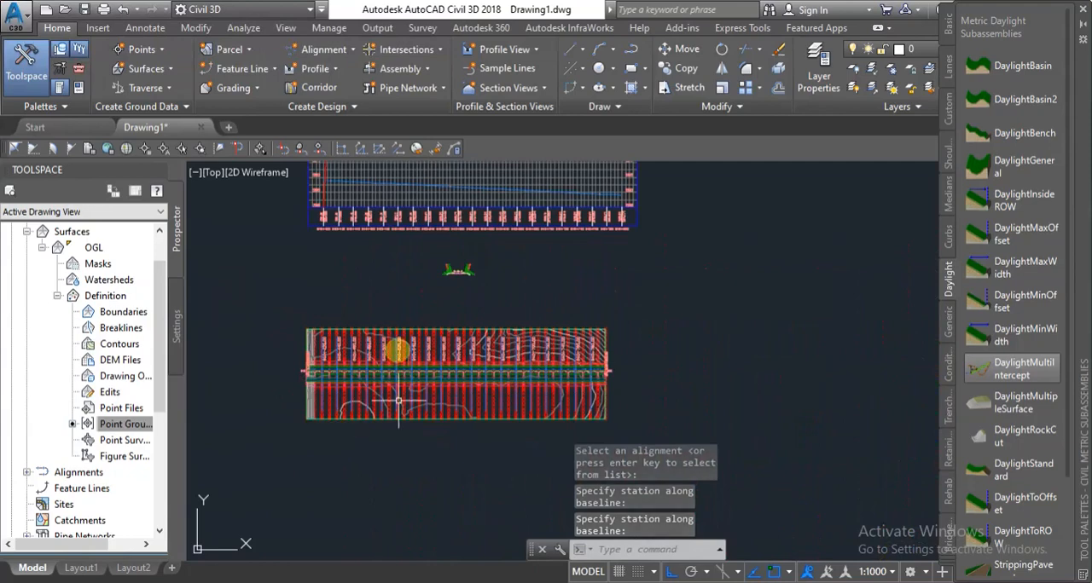
Examine the sample lines across the corridor and check the offset of their ends from My Alignment.
scroll(373, 358, "up", 4)
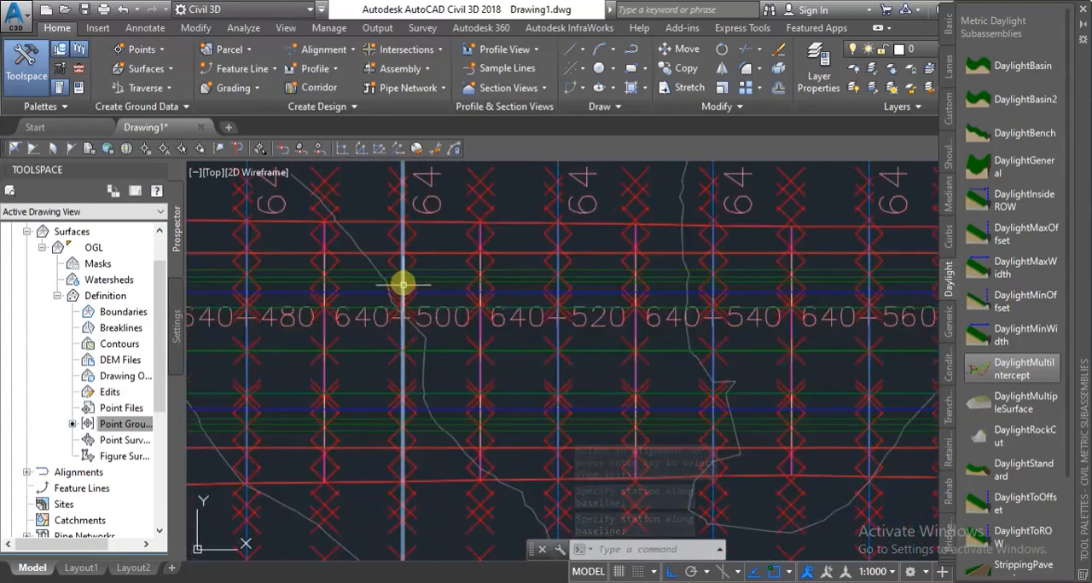
scroll(401, 295, "down", 5)
scroll(369, 239, "up", 1)
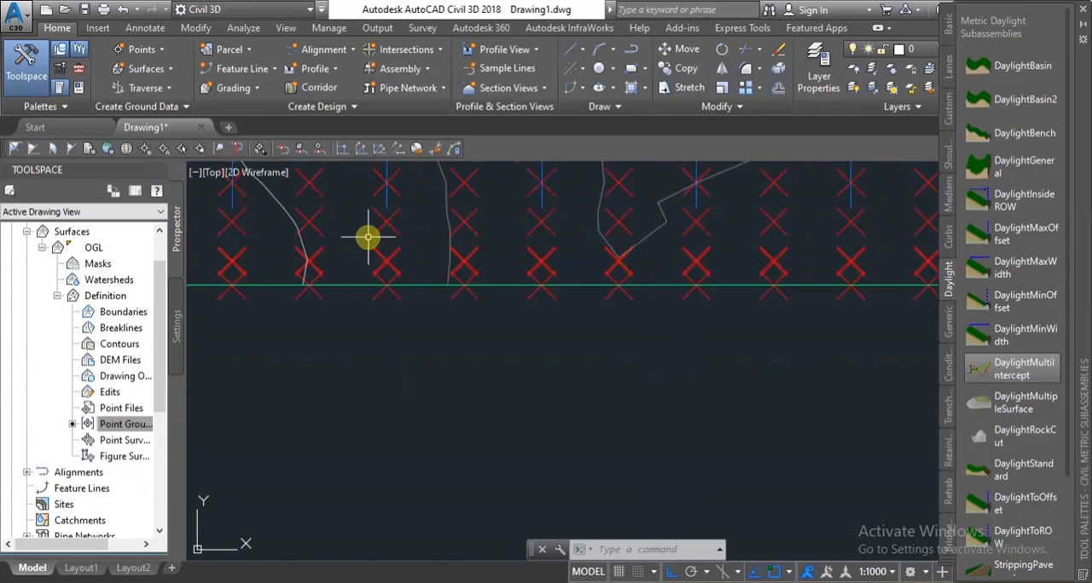
scroll(398, 241, "down", 1)
scroll(397, 214, "up", 2)
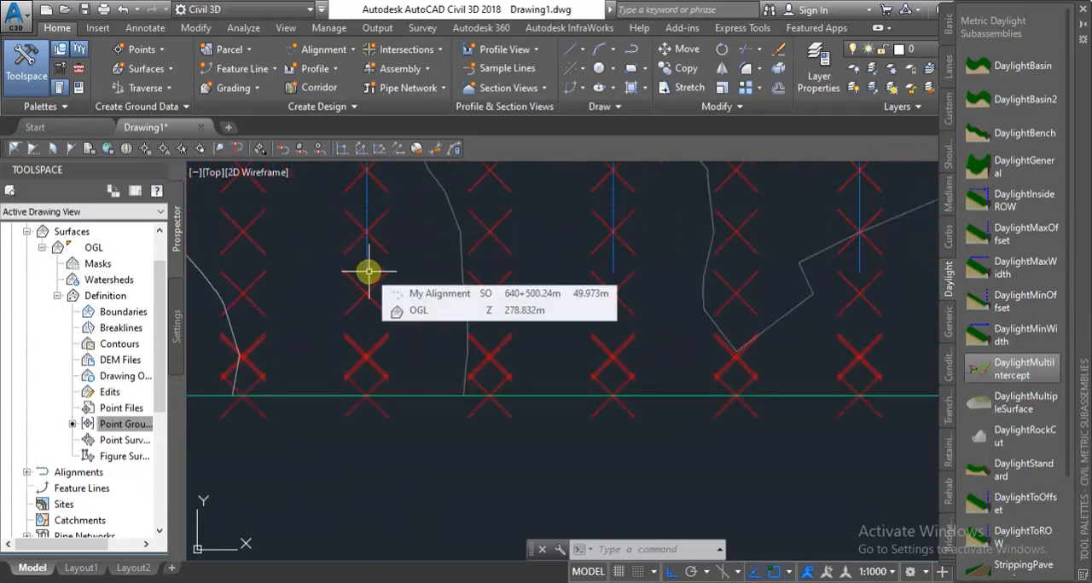
scroll(387, 401, "down", 2)
scroll(387, 402, "down", 5)
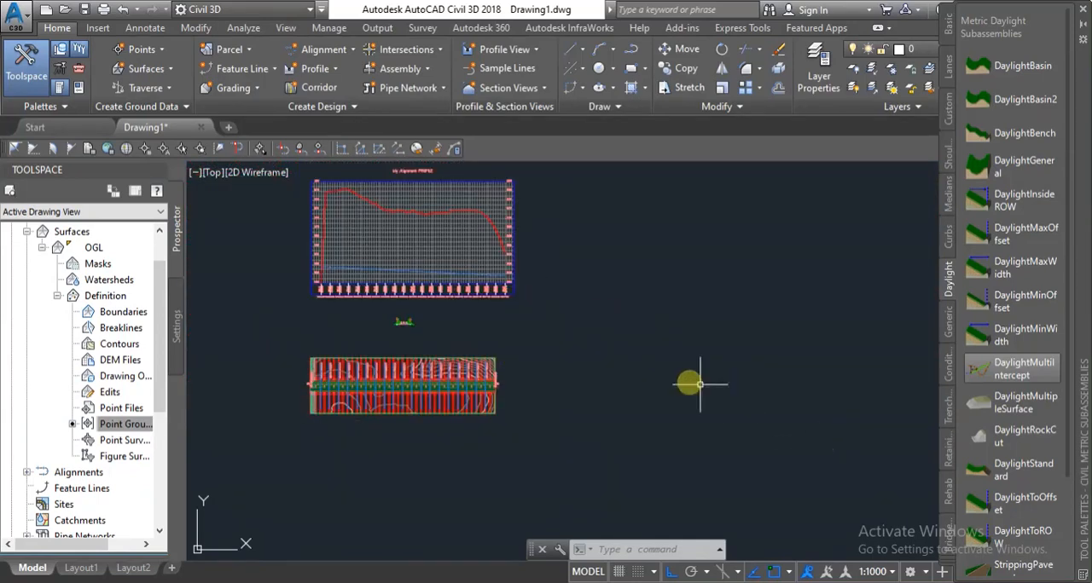
Set up multiple section views for SL Collection - 1 with the Road Section style, production placement, Basic group plot style and automatic ranges.
scroll(550, 377, "down", 4)
scroll(649, 328, "up", 4)
scroll(461, 373, "down", 2)
scroll(353, 390, "up", 4)
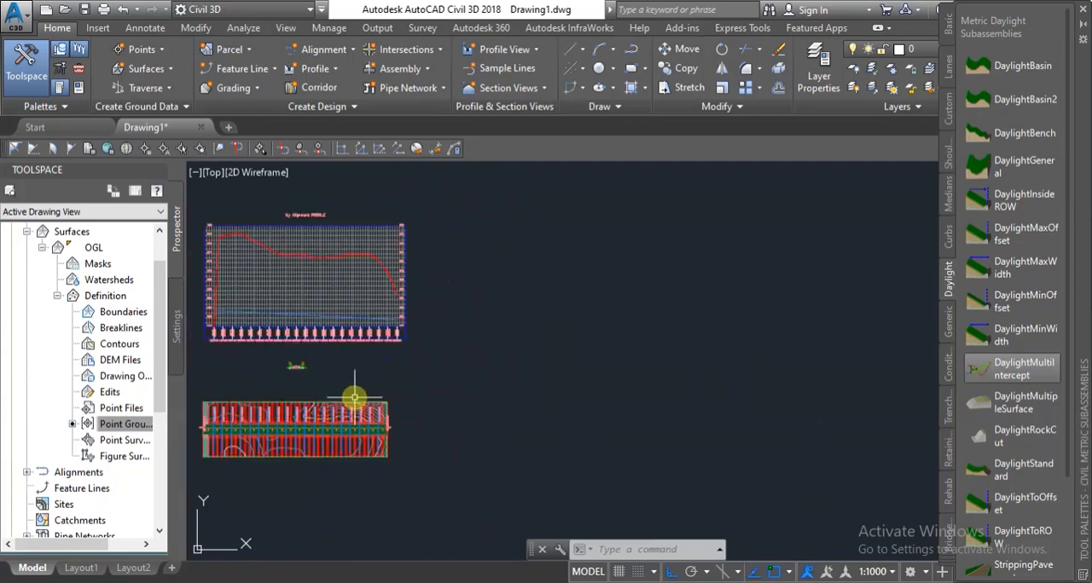
scroll(419, 366, "down", 2)
scroll(688, 322, "up", 2)
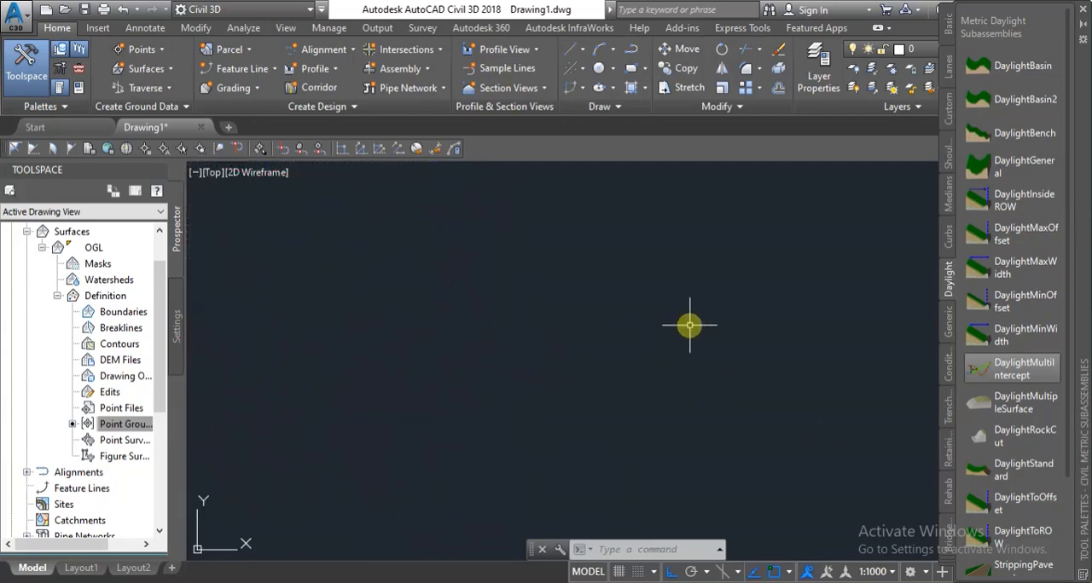
left_click(522, 90)
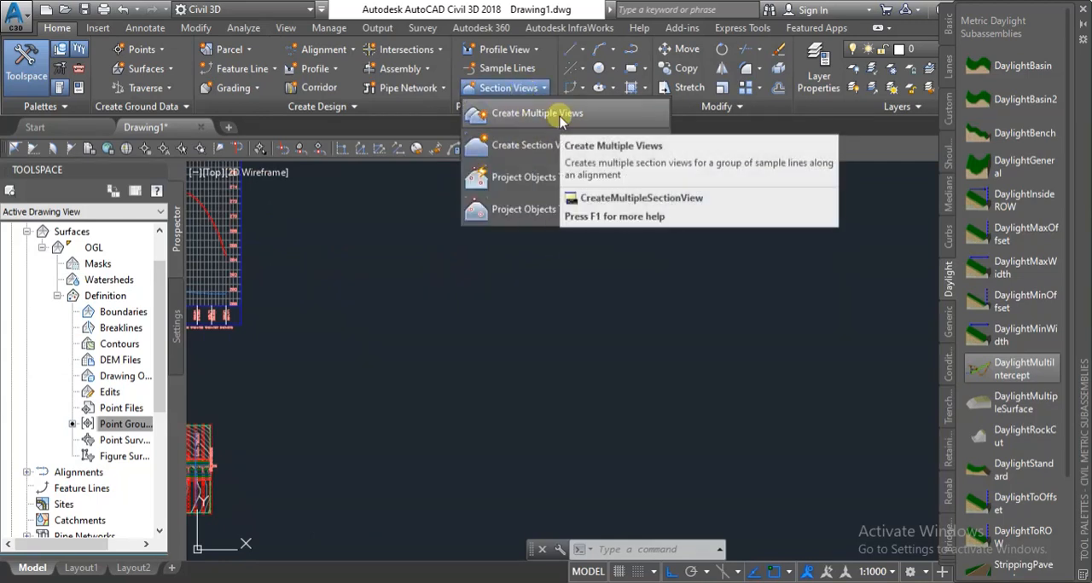
left_click(537, 113)
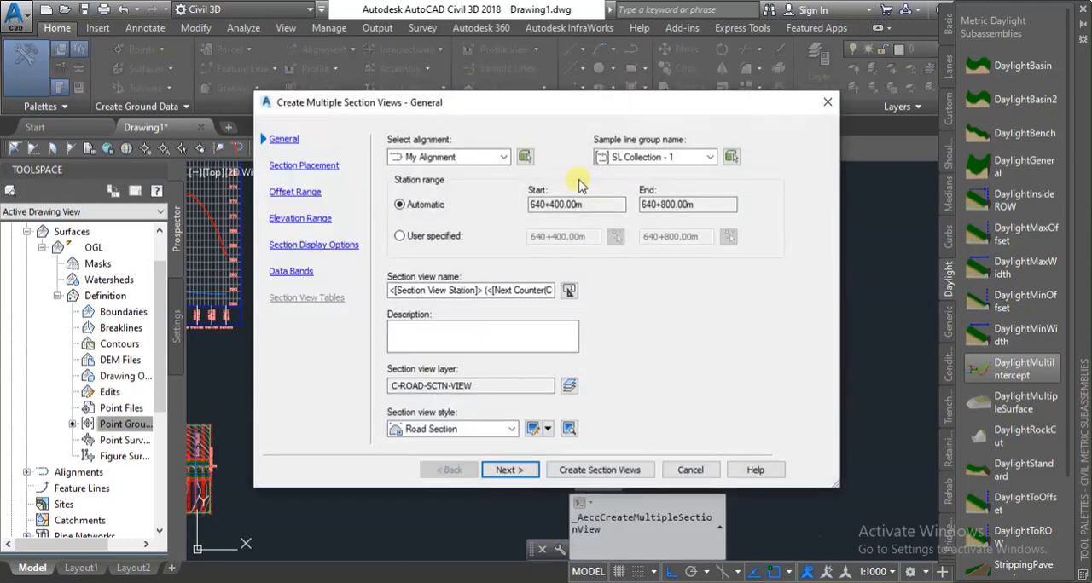
left_click(509, 470)
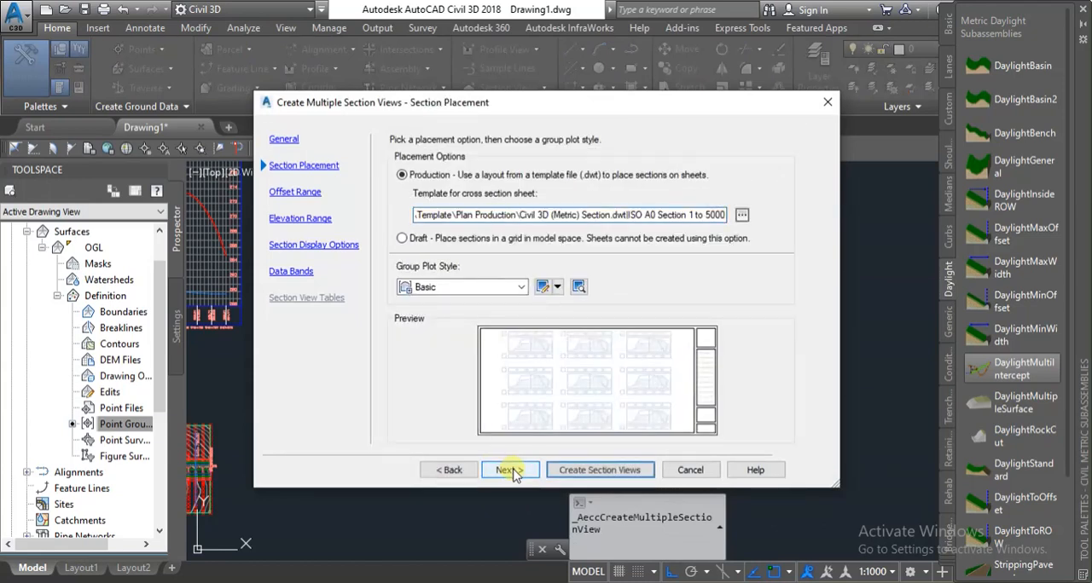
left_click(511, 471)
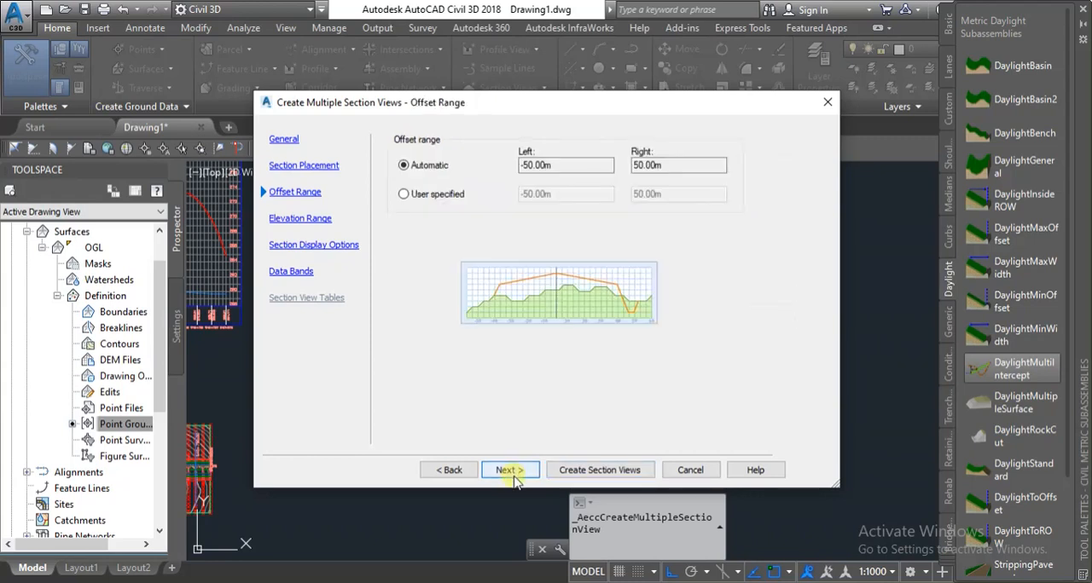
left_click(512, 472)
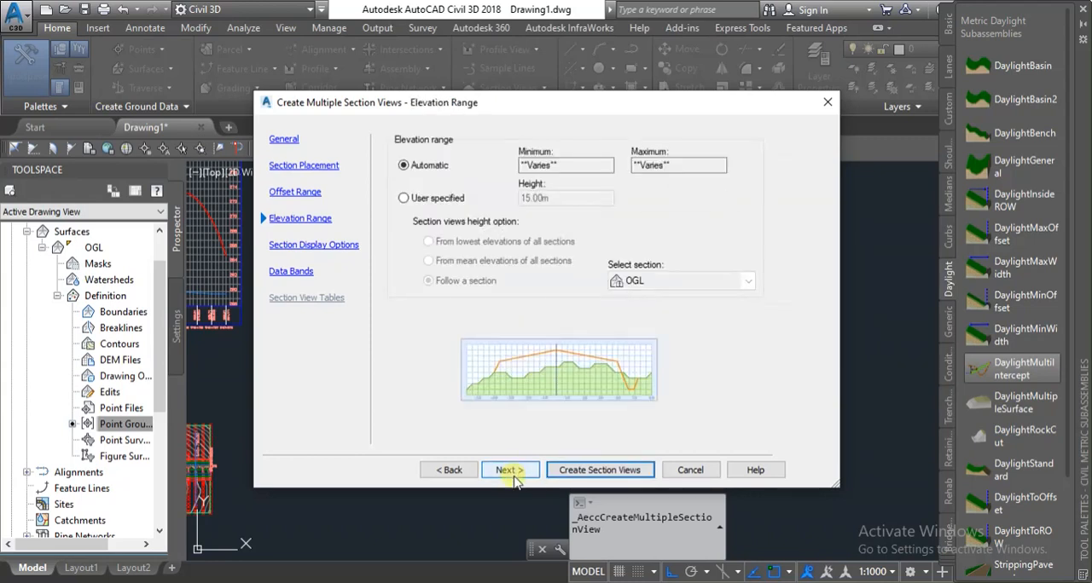
left_click(512, 472)
left_click(512, 471)
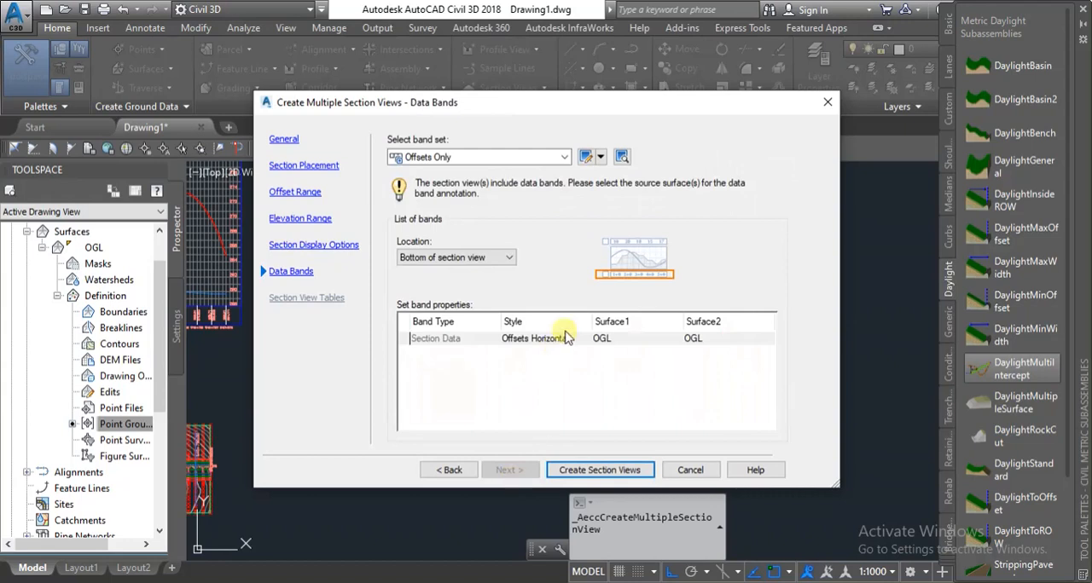
Keep OGL as both surfaces of the Offsets Only band set and place the section views beside the profile view.
left_click(705, 339)
left_click(704, 339)
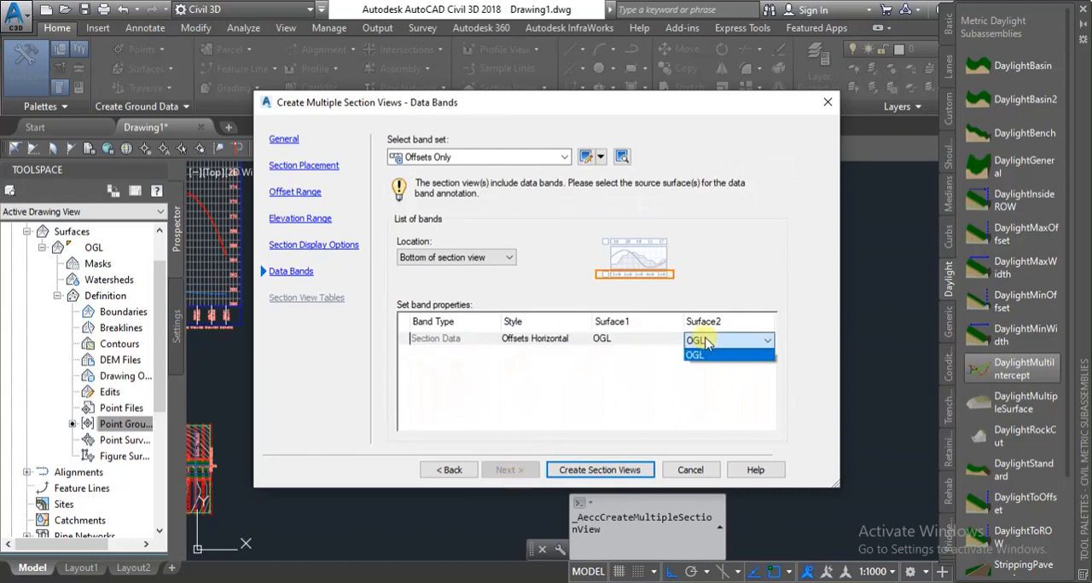
left_click(631, 342)
left_click(517, 377)
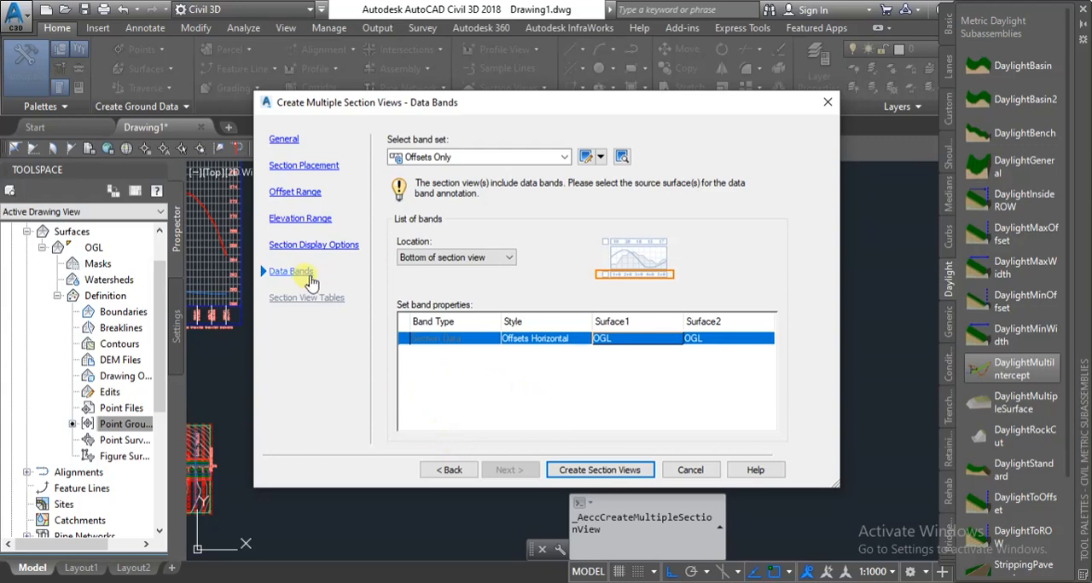
left_click(577, 471)
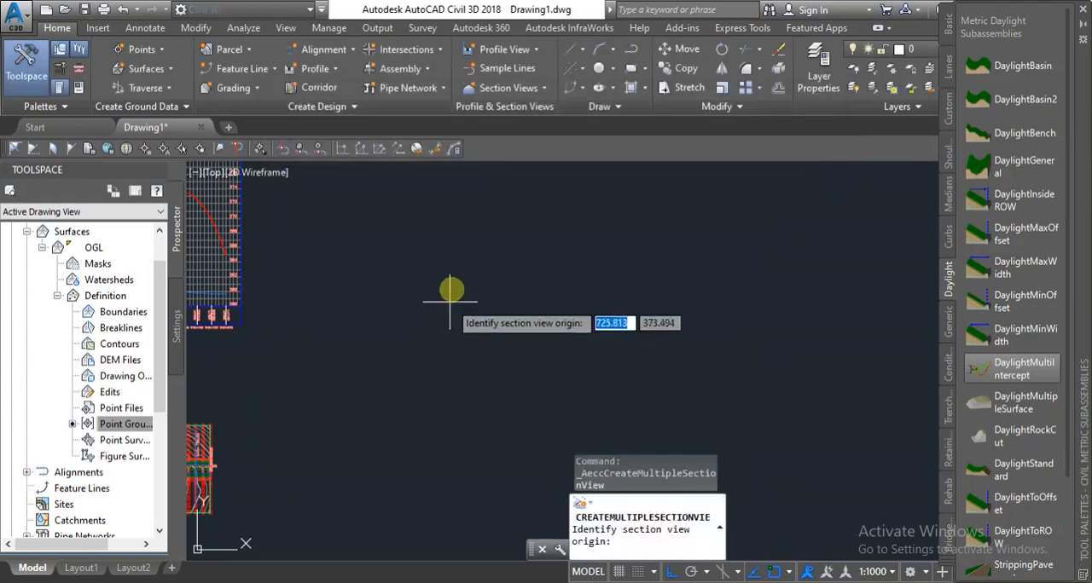
scroll(450, 289, "up", 2)
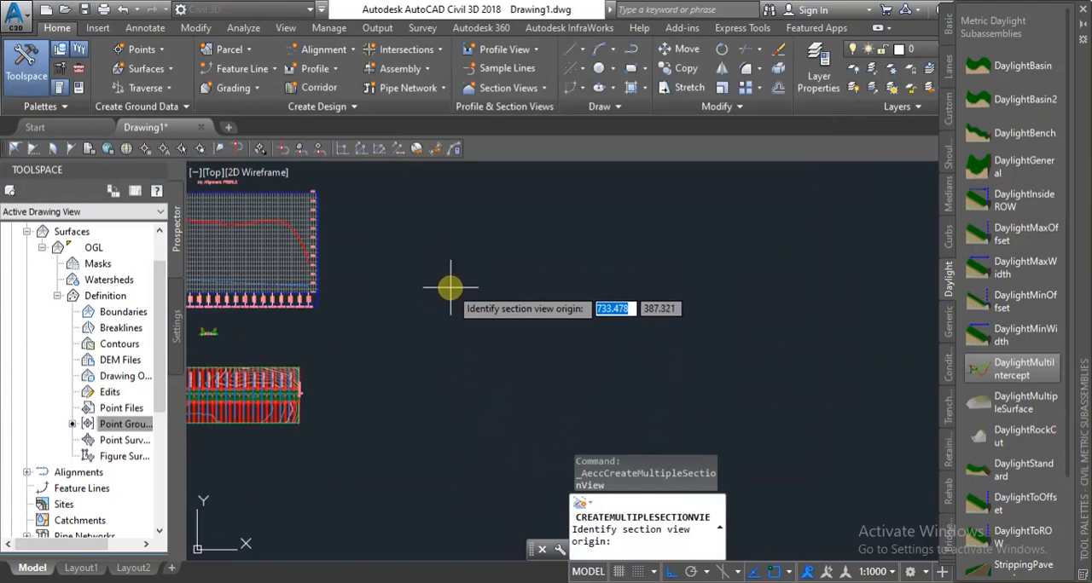
scroll(408, 225, "up", 1)
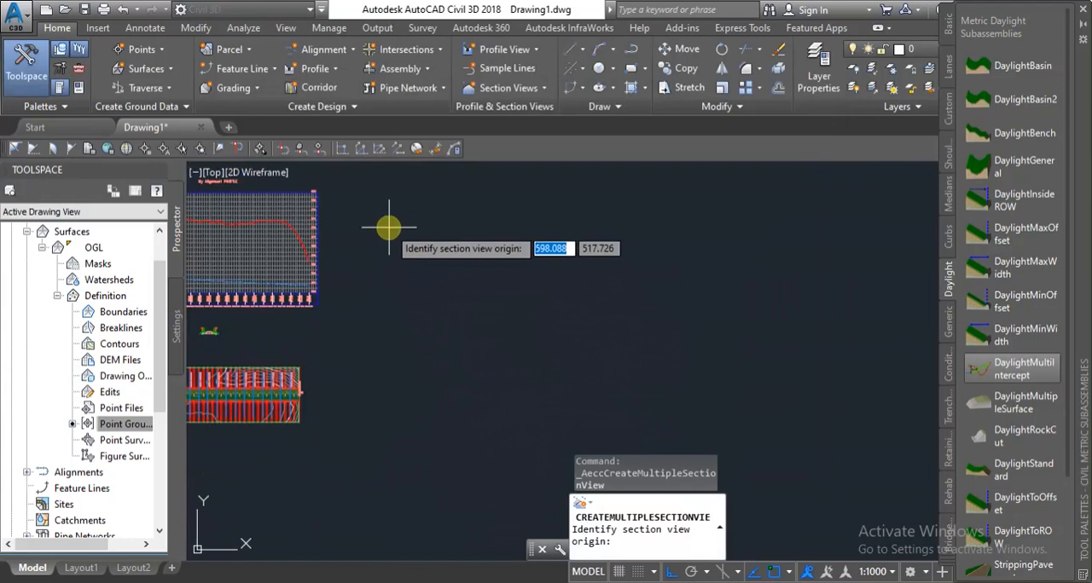
left_click(388, 226)
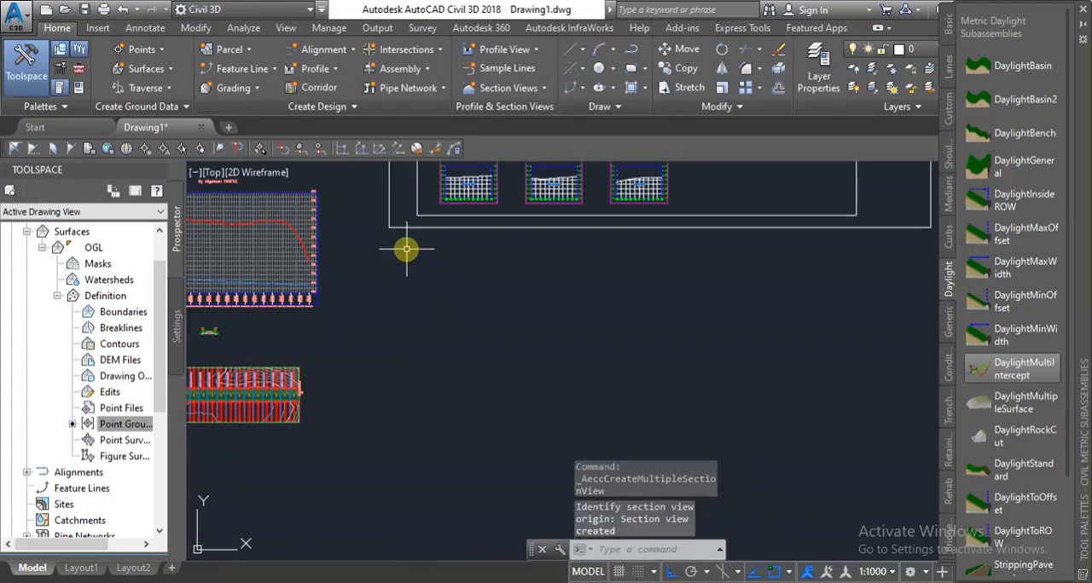
Examine the sheet of section views and the road cross-section with its daylight slopes up to the ground line.
scroll(425, 300, "down", 2)
scroll(434, 336, "down", 1)
scroll(439, 223, "up", 4)
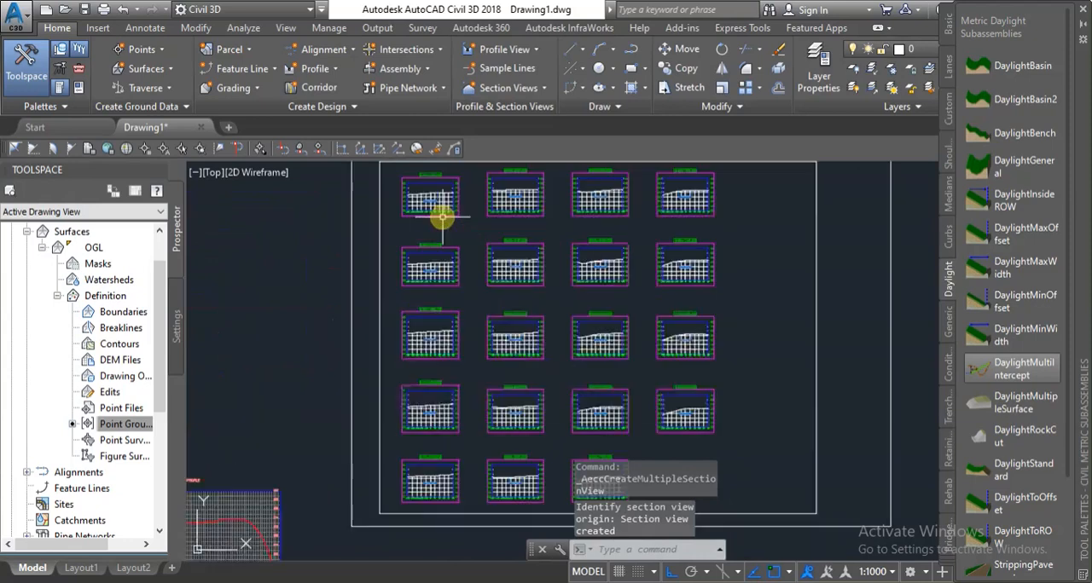
scroll(439, 211, "down", 2)
scroll(434, 205, "up", 4)
scroll(434, 227, "up", 3)
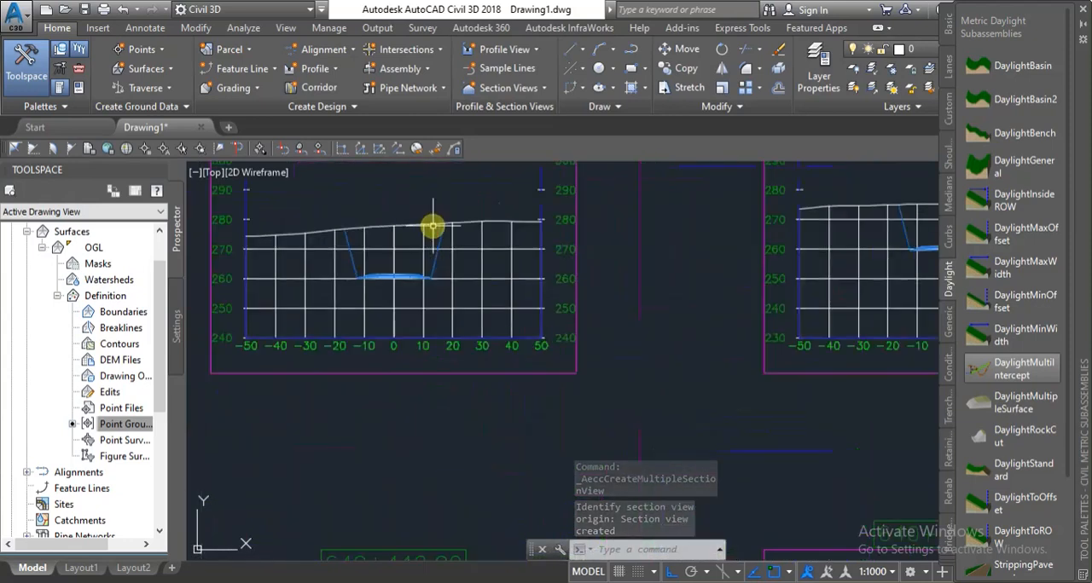
scroll(371, 247, "down", 1)
scroll(373, 247, "up", 3)
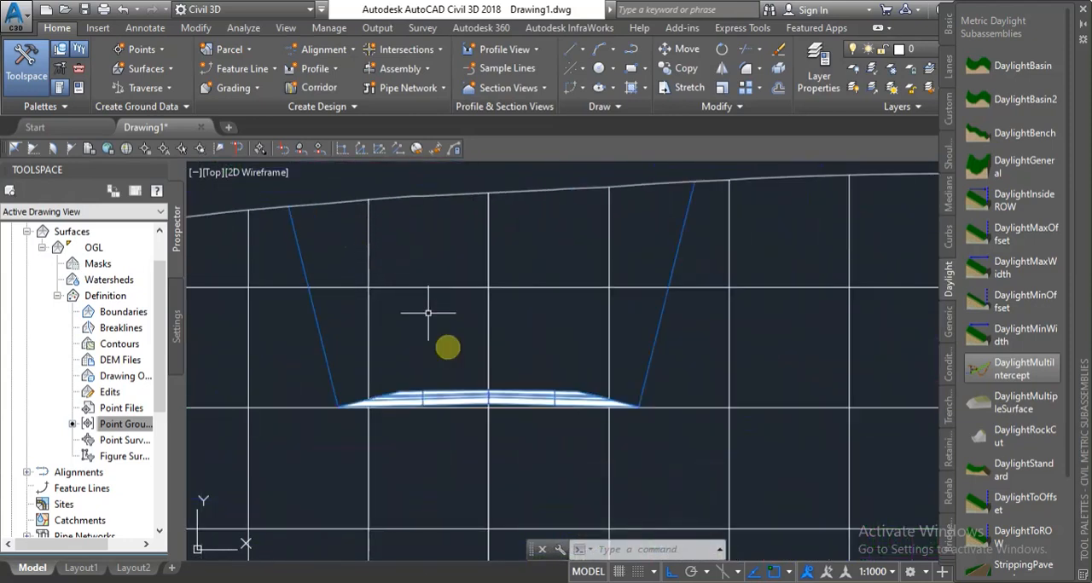
scroll(444, 286, "down", 5)
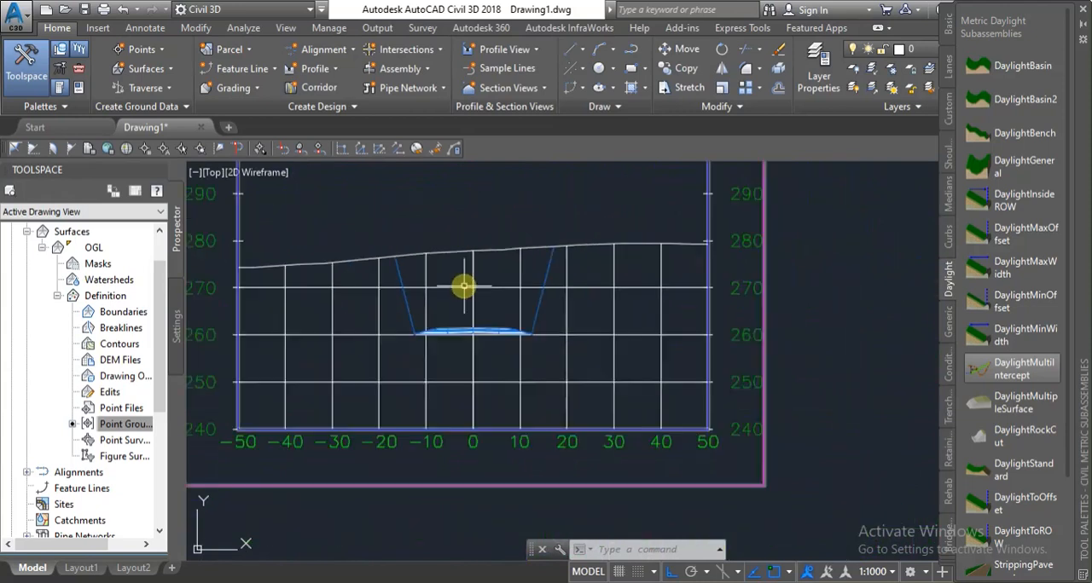
Examine the corridor section and daylight slopes in the section views from 640+420 to 640+460 and at 640+520.
scroll(451, 177, "up", 3)
scroll(519, 242, "down", 4)
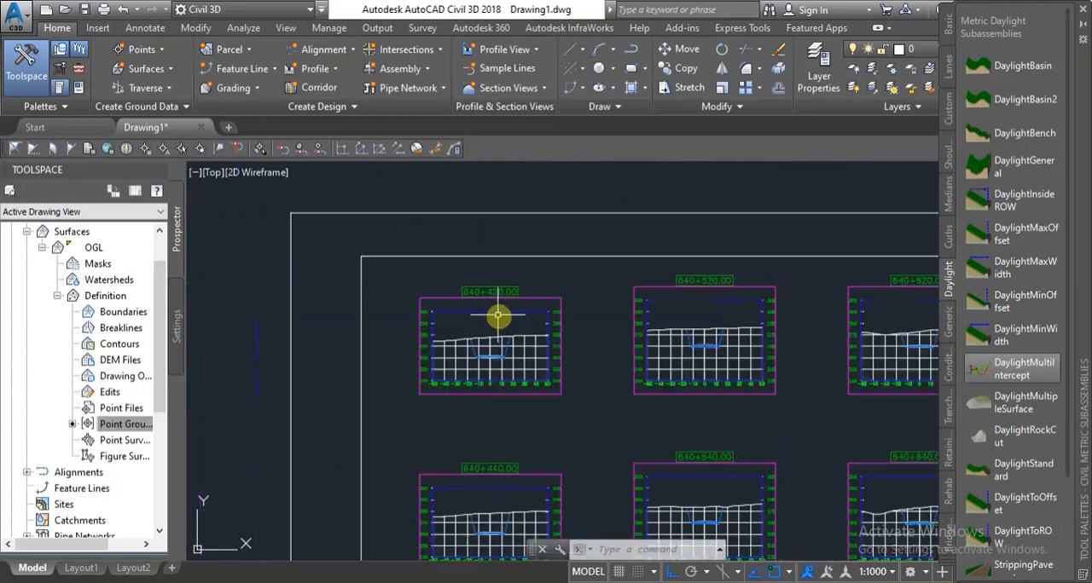
scroll(500, 313, "up", 3)
scroll(439, 327, "up", 3)
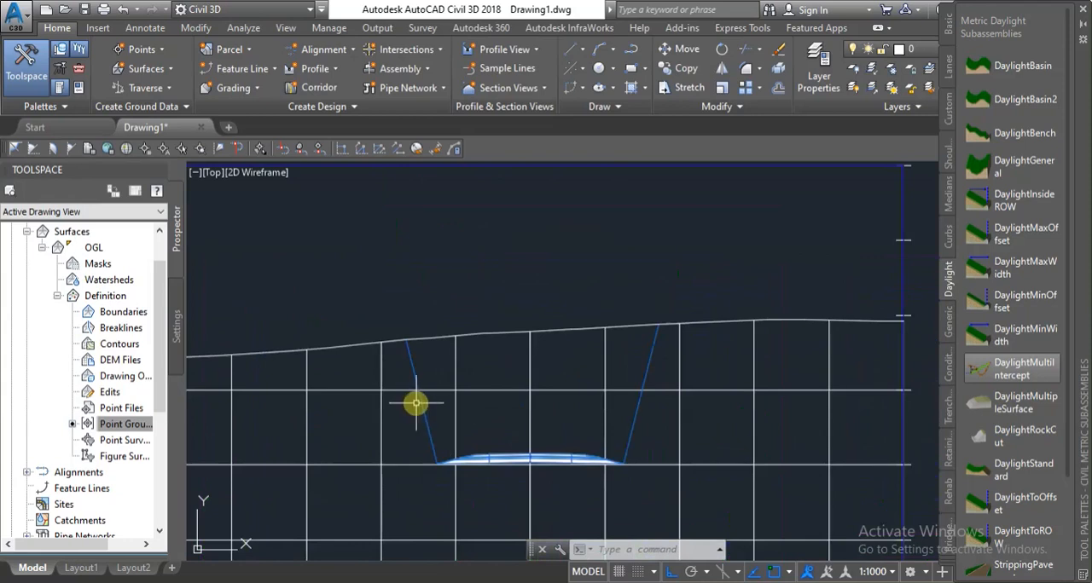
scroll(466, 387, "down", 5)
scroll(757, 427, "up", 3)
scroll(639, 378, "down", 5)
scroll(517, 213, "up", 4)
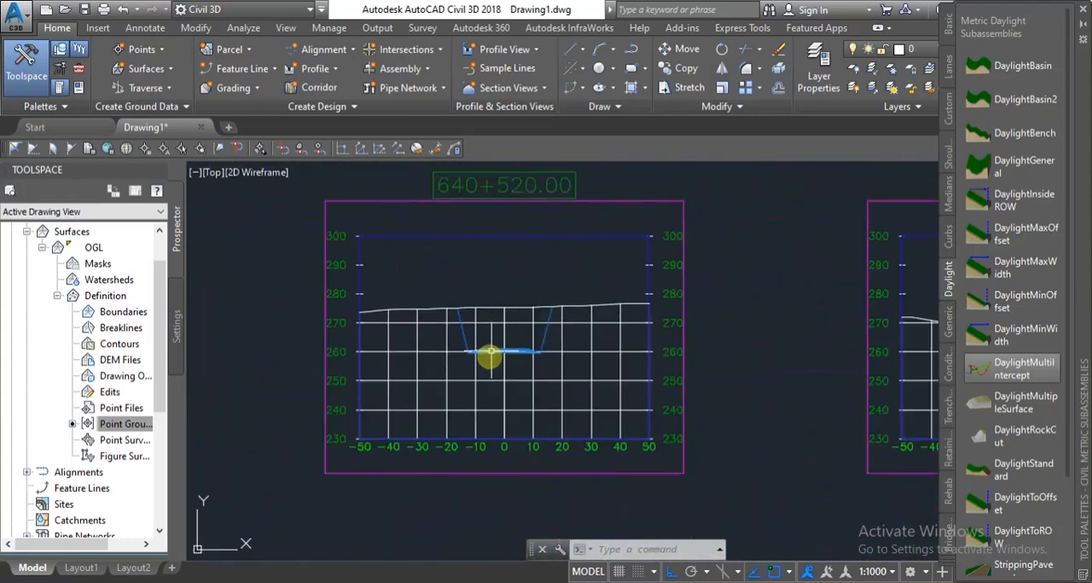
scroll(485, 289, "down", 5)
scroll(387, 407, "up", 3)
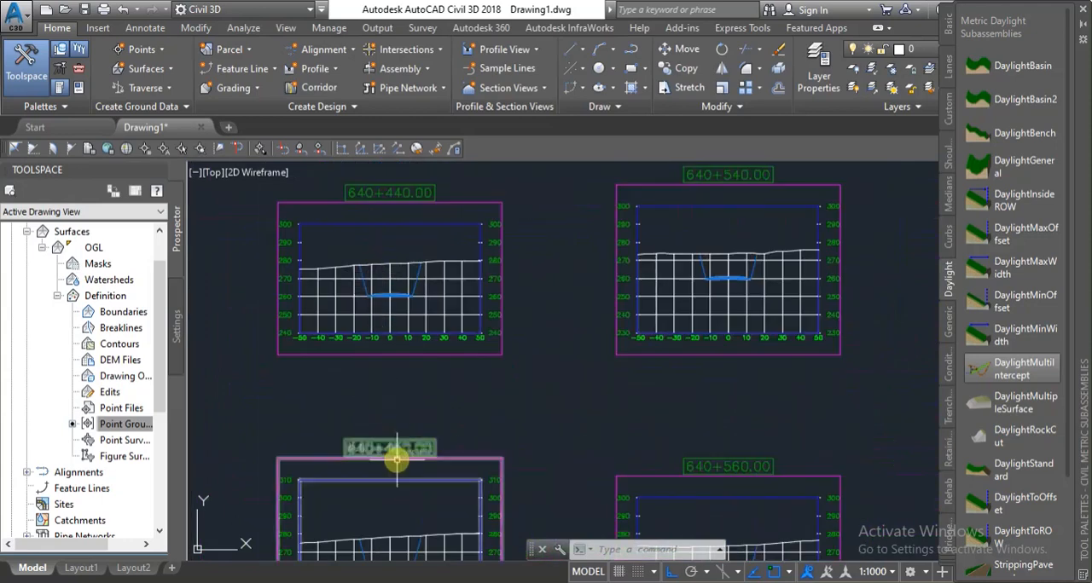
scroll(397, 517, "down", 4)
scroll(384, 517, "up", 7)
scroll(401, 469, "down", 5)
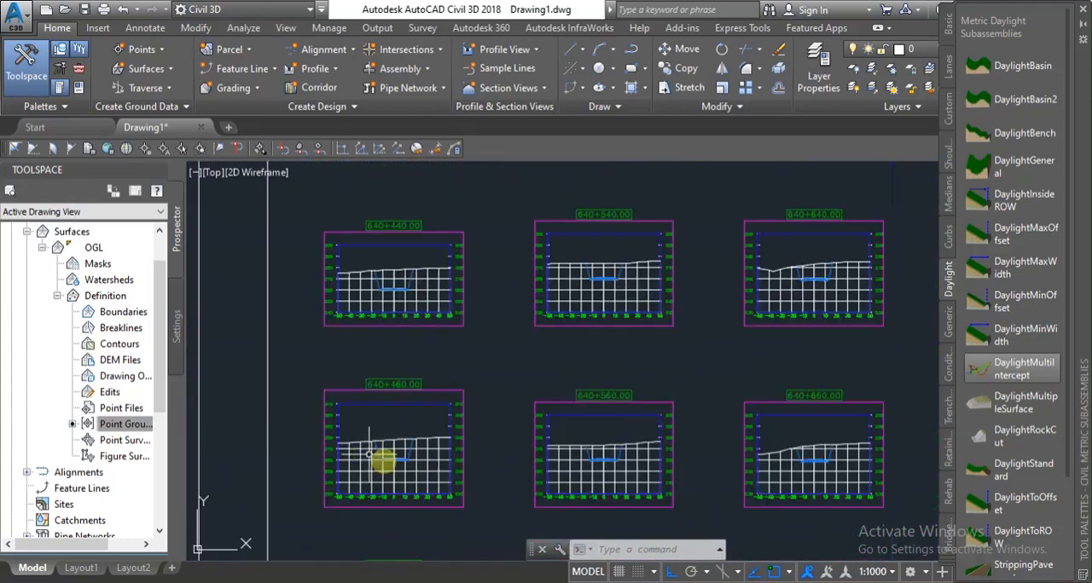
Examine the remaining section views across the sheet, including those at 640+700 and 640+720.
scroll(789, 435, "up", 3)
scroll(614, 314, "down", 4)
scroll(648, 332, "down", 2)
scroll(653, 488, "up", 4)
scroll(500, 312, "up", 2)
scroll(408, 252, "up", 2)
scroll(511, 380, "down", 3)
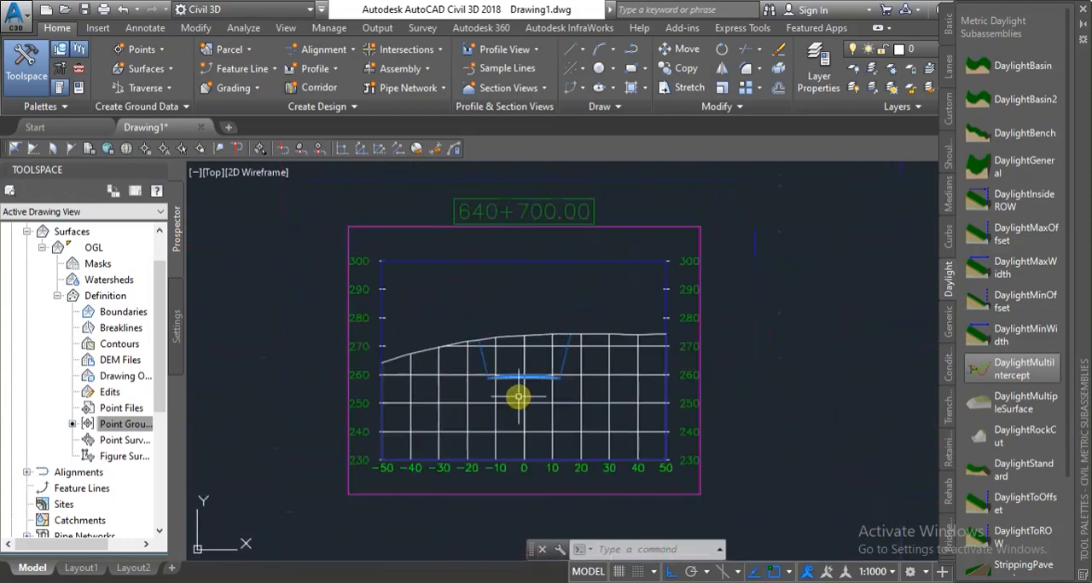
scroll(563, 350, "down", 4)
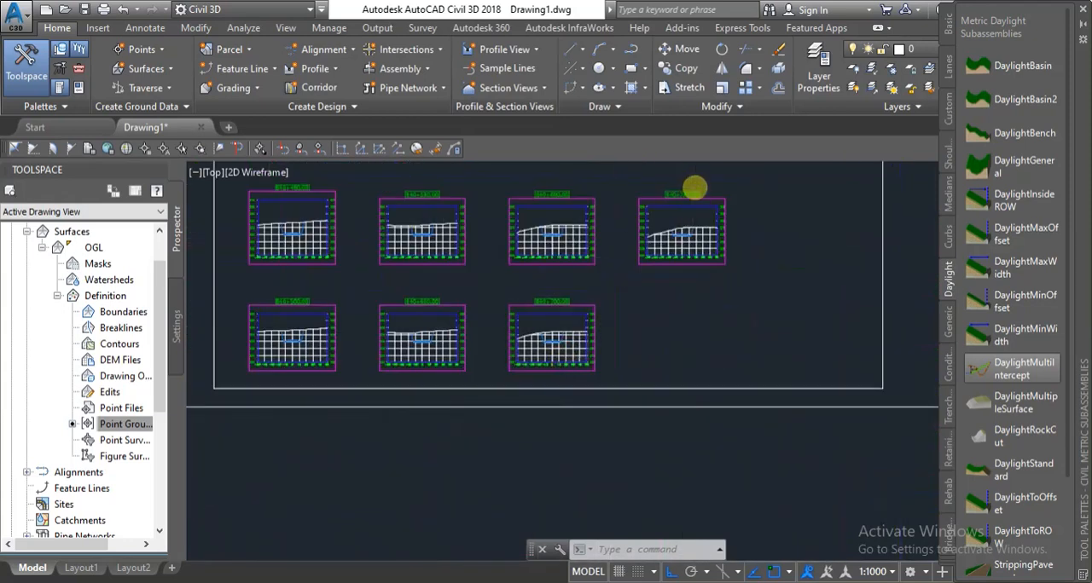
scroll(682, 183, "up", 2)
scroll(639, 256, "down", 6)
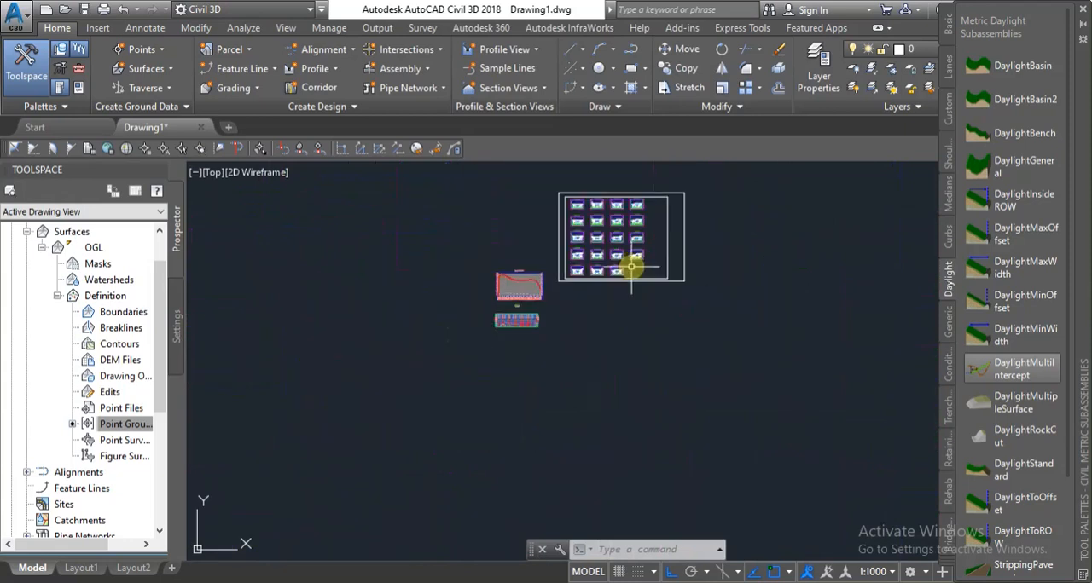
scroll(631, 256, "up", 2)
scroll(516, 209, "up", 6)
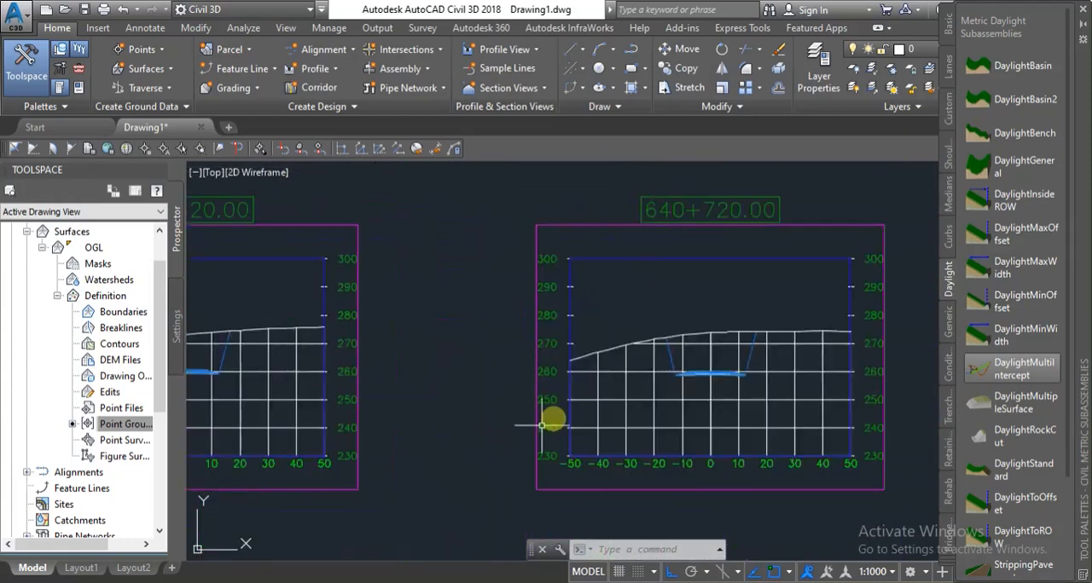
Examine the ground line, roadbed and daylight slopes in the first section view at 640+420.
scroll(659, 330, "down", 4)
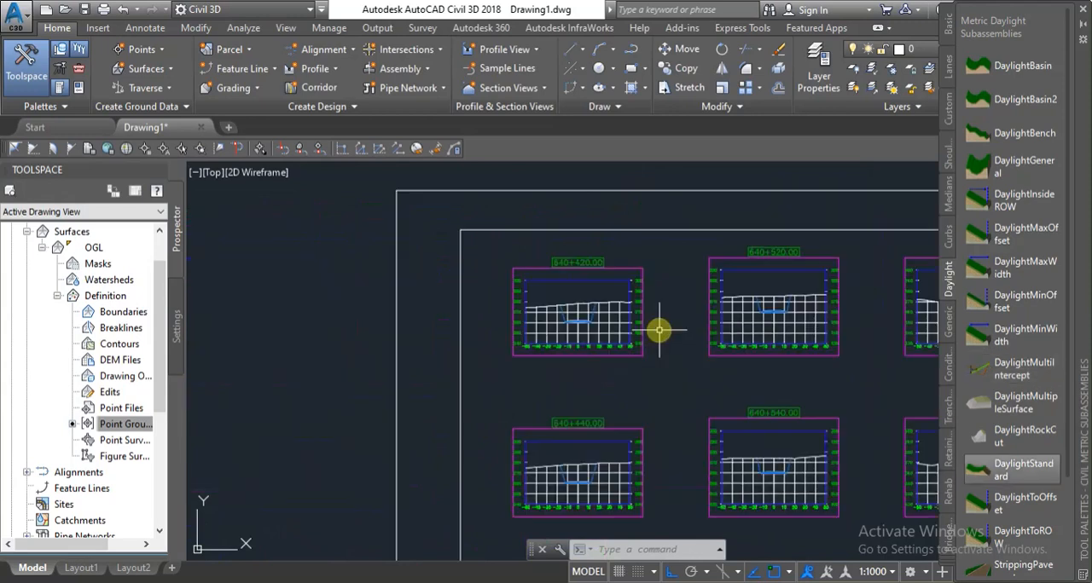
scroll(599, 283, "up", 6)
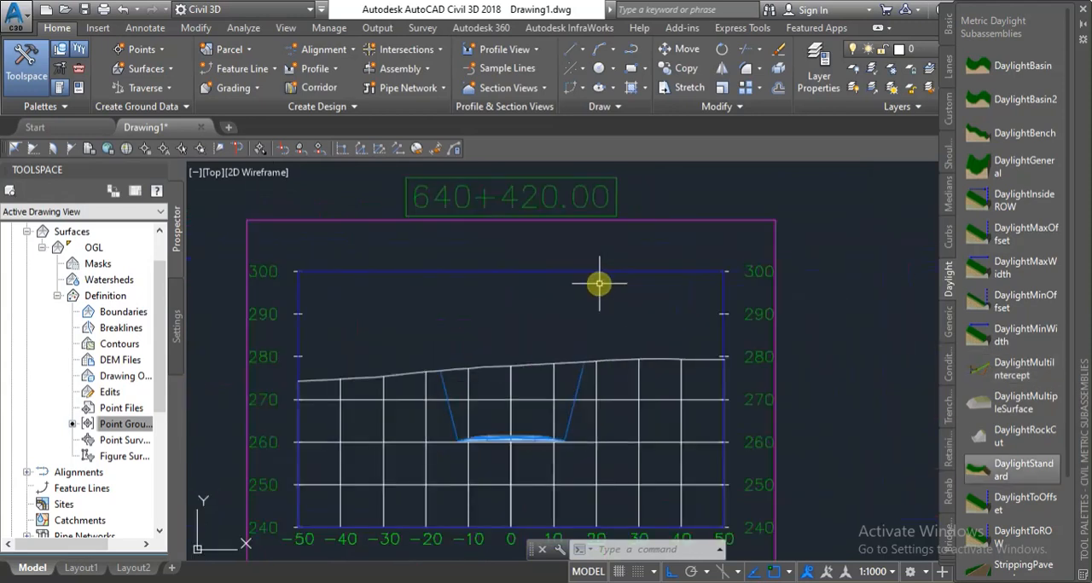
scroll(563, 243, "down", 2)
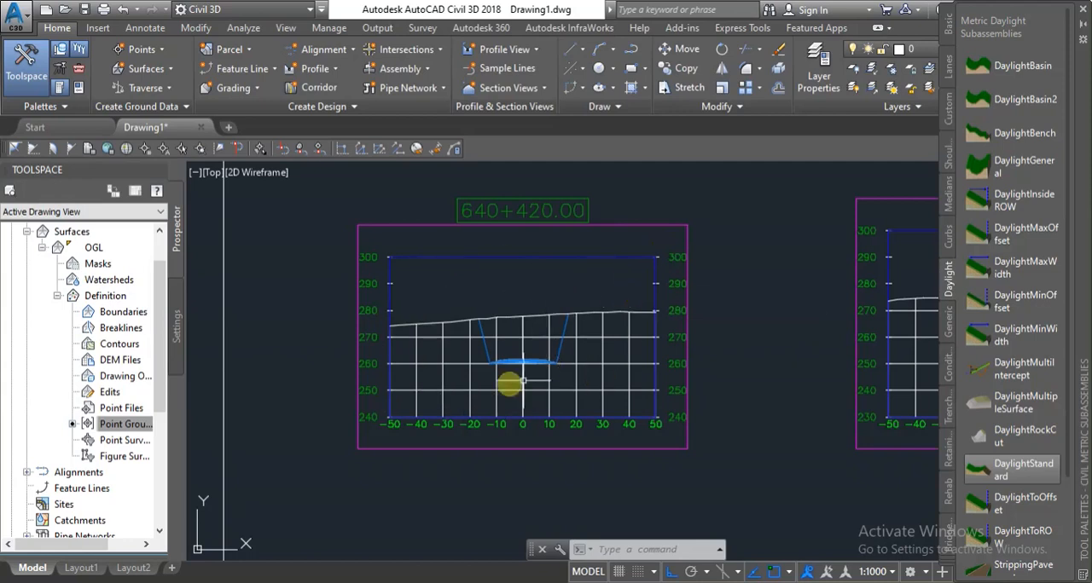
scroll(495, 388, "up", 2)
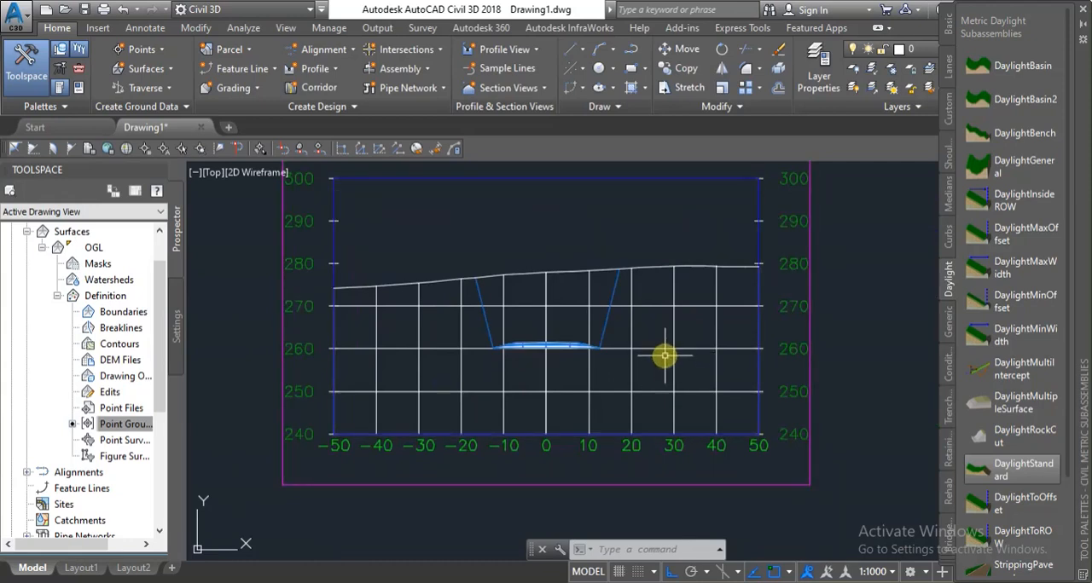
scroll(639, 373, "down", 4)
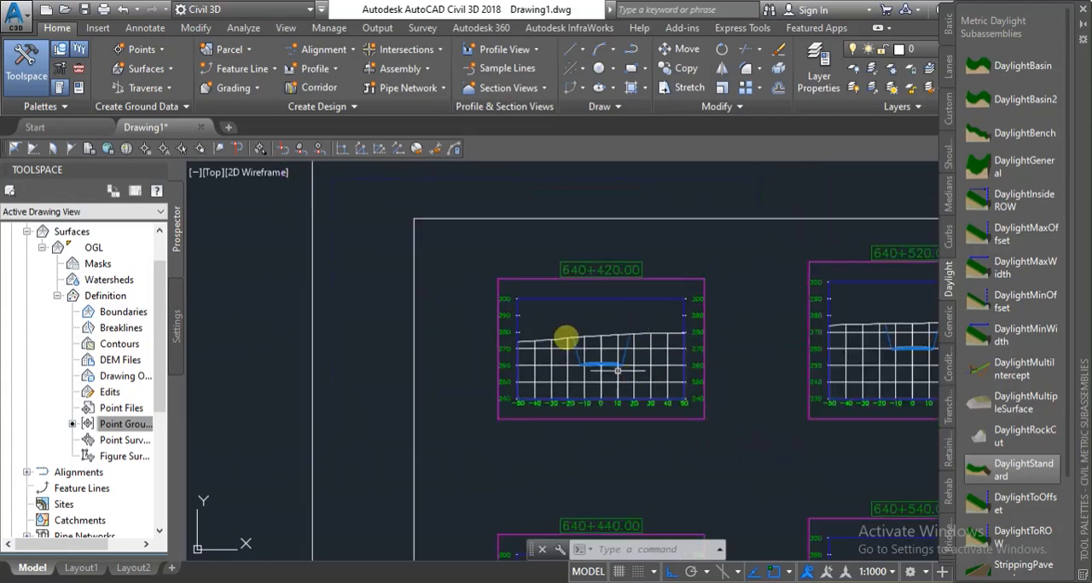
scroll(483, 334, "down", 5)
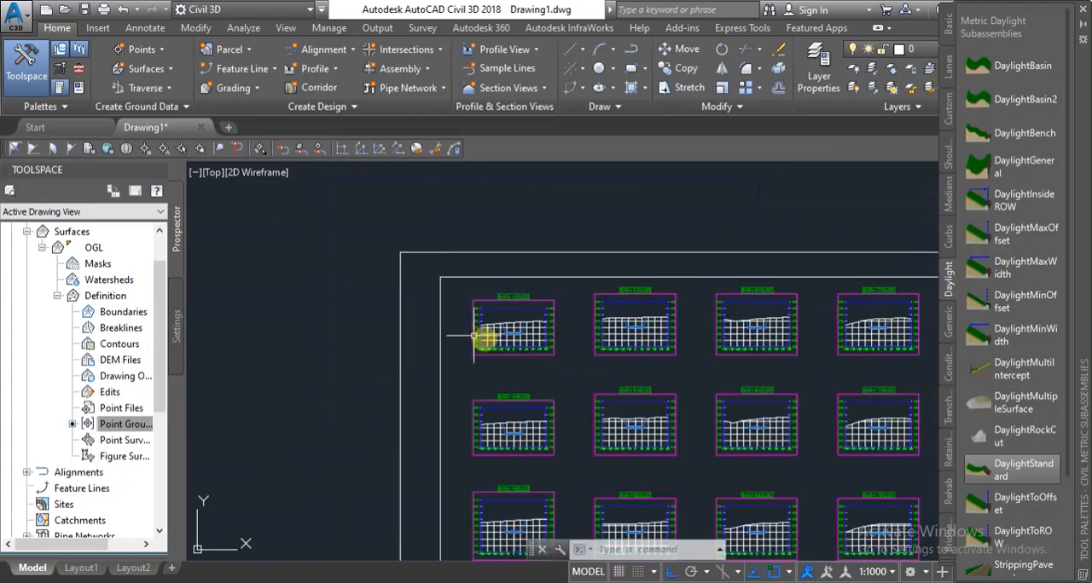
scroll(495, 310, "up", 3)
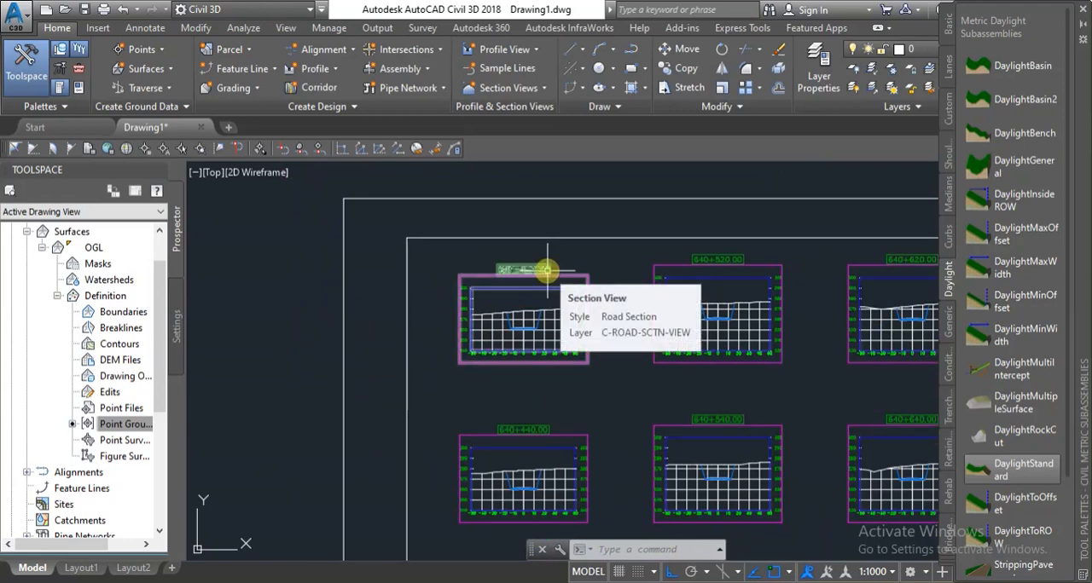
scroll(565, 326, "down", 2)
scroll(573, 329, "up", 5)
scroll(573, 329, "down", 3)
Check the station label and the elevation scales on both sides of the 640+420 section view.
scroll(557, 323, "up", 2)
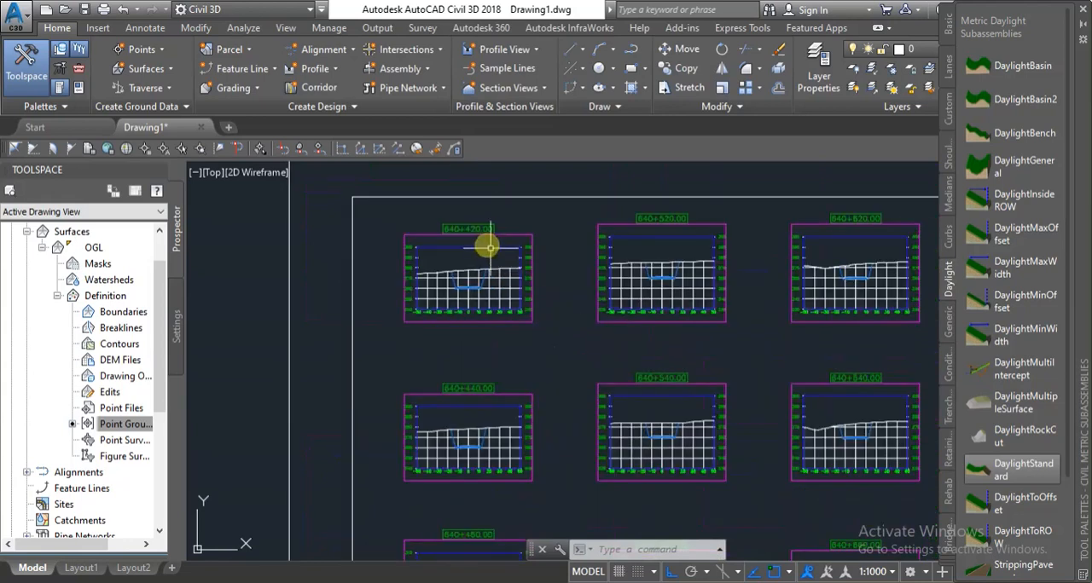
scroll(482, 229, "up", 4)
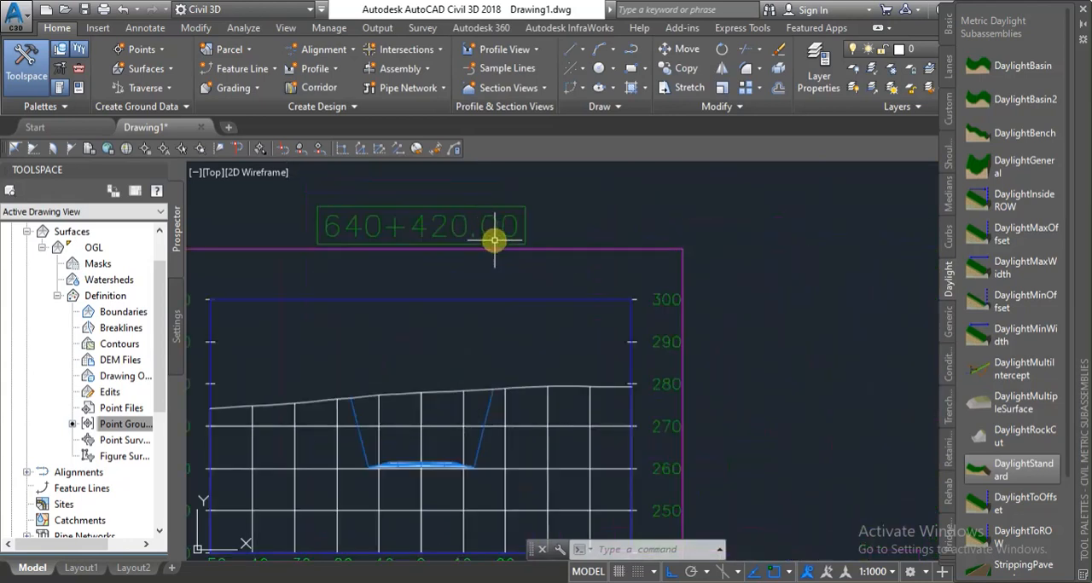
scroll(644, 251, "down", 3)
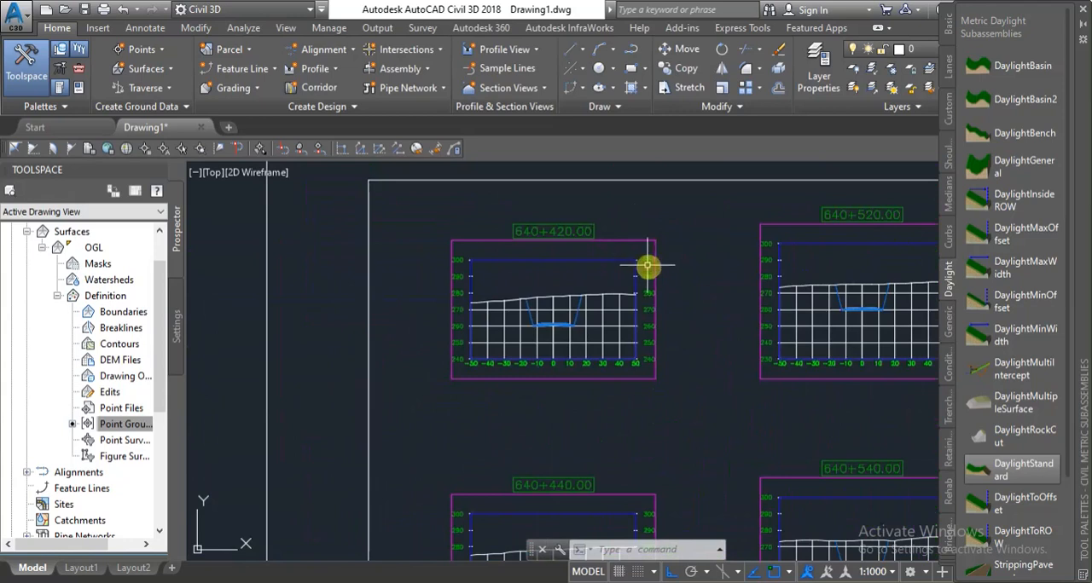
scroll(653, 261, "up", 2)
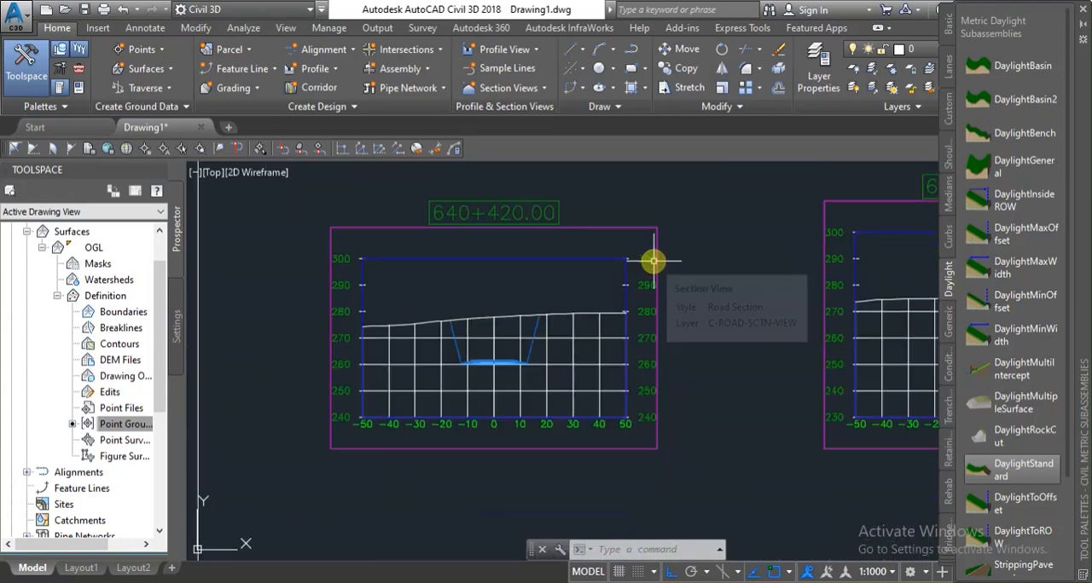
scroll(652, 260, "up", 5)
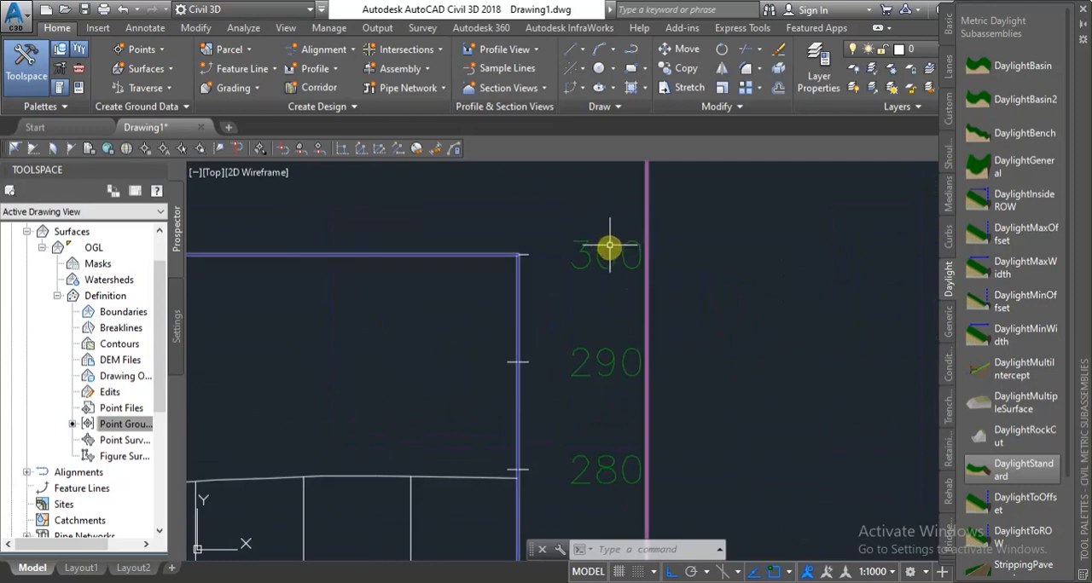
scroll(677, 271, "down", 5)
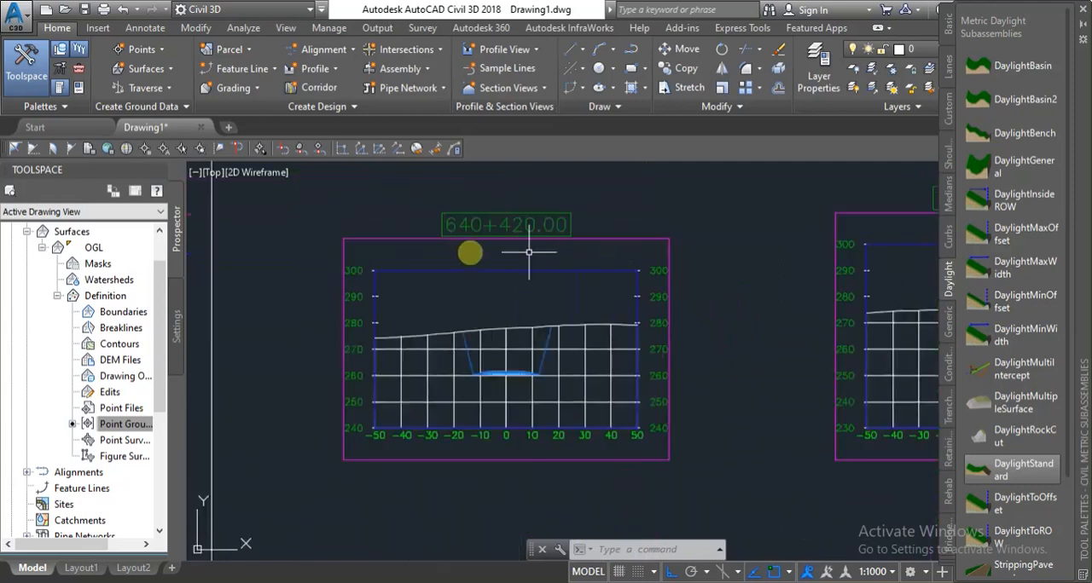
scroll(372, 269, "up", 6)
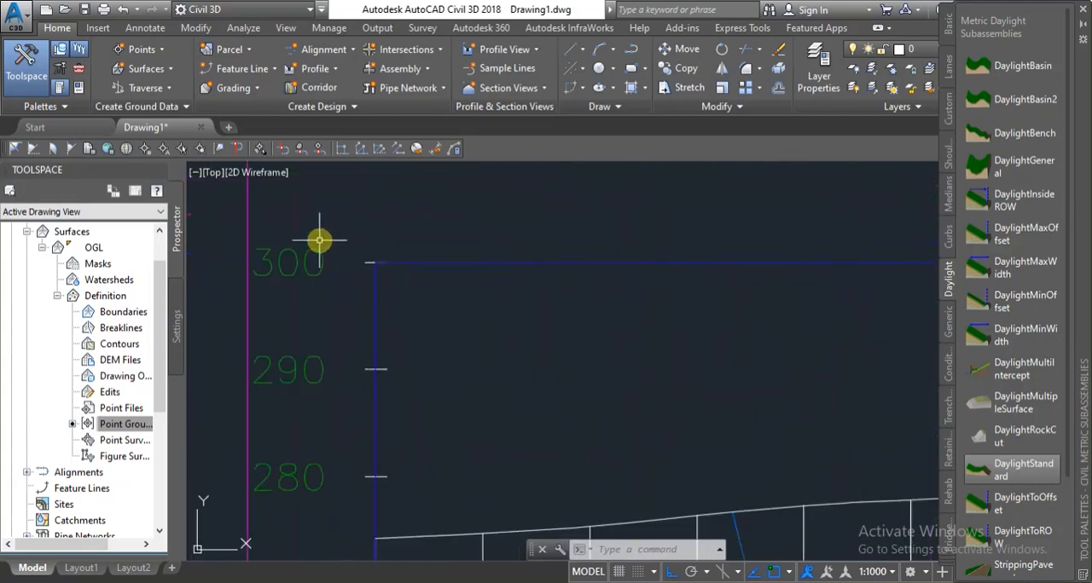
scroll(327, 248, "down", 10)
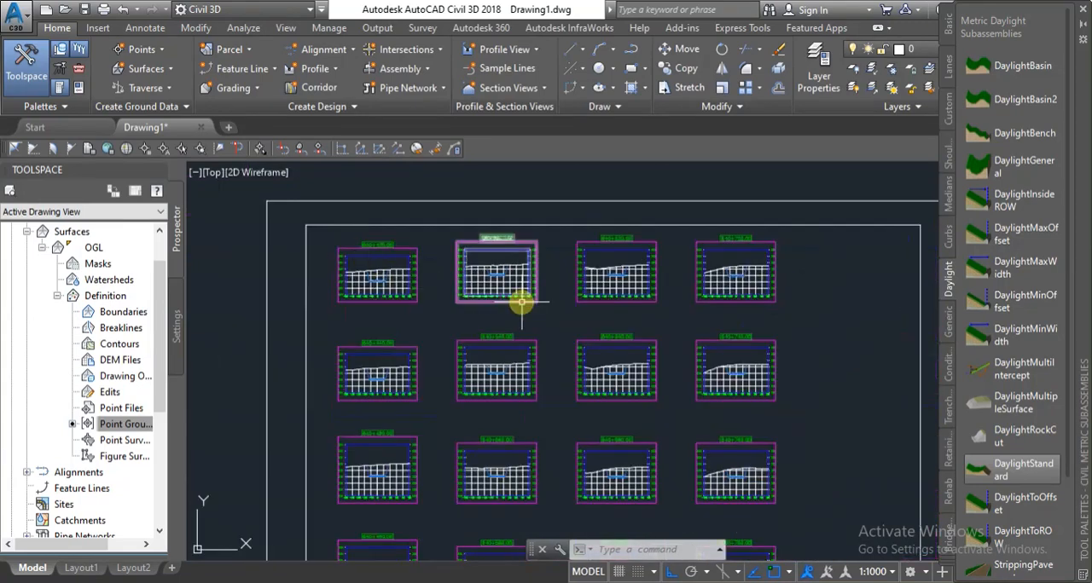
Compare the section views in the sheet's upper rows with the one at 640+420.
scroll(522, 302, "up", 8)
scroll(519, 287, "down", 8)
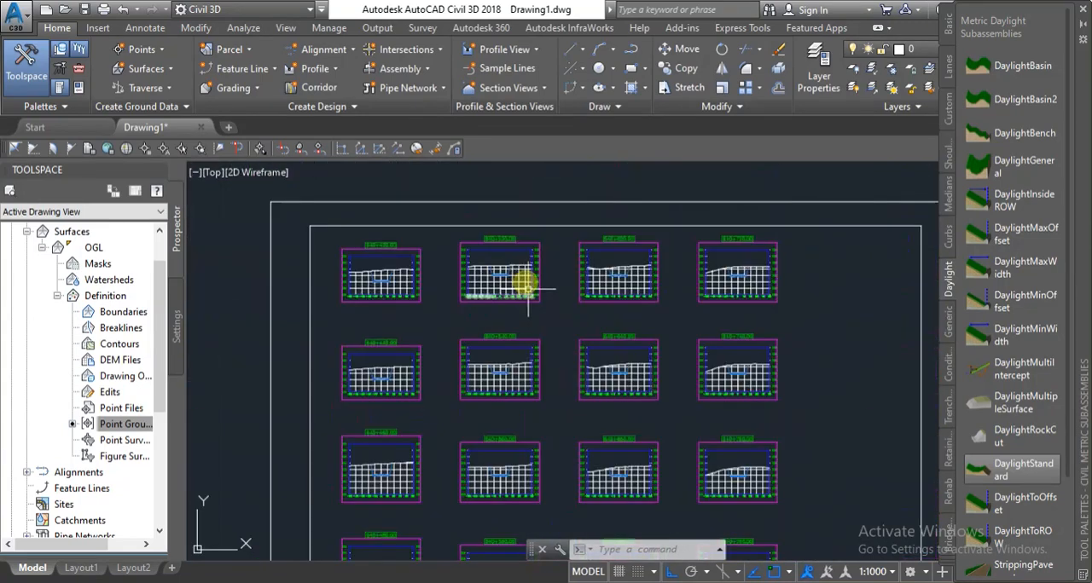
scroll(520, 272, "up", 8)
scroll(511, 238, "down", 5)
scroll(546, 219, "up", 2)
scroll(536, 217, "down", 5)
scroll(392, 243, "up", 4)
scroll(405, 228, "down", 3)
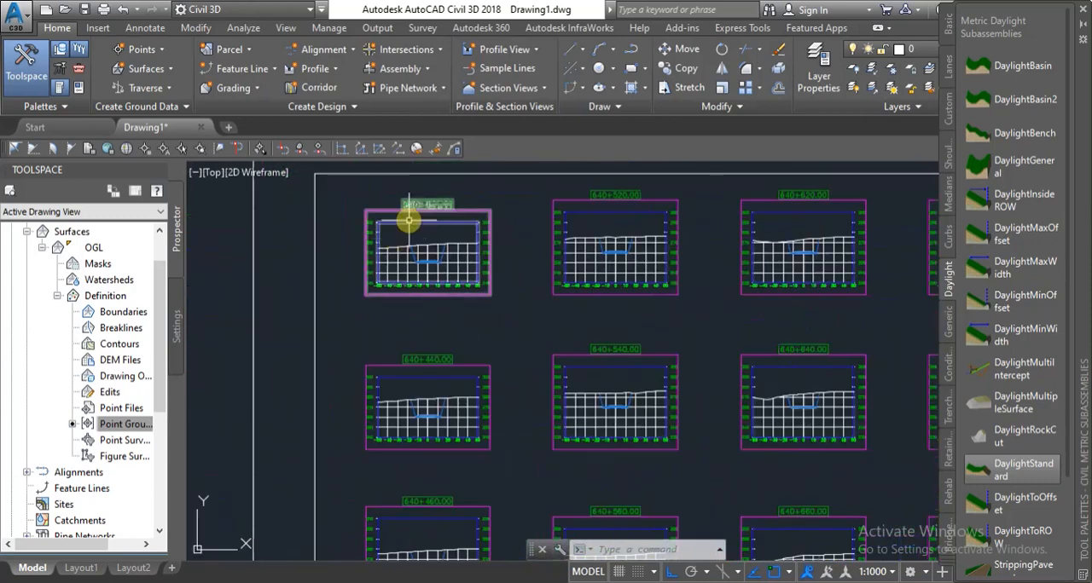
scroll(409, 220, "up", 2)
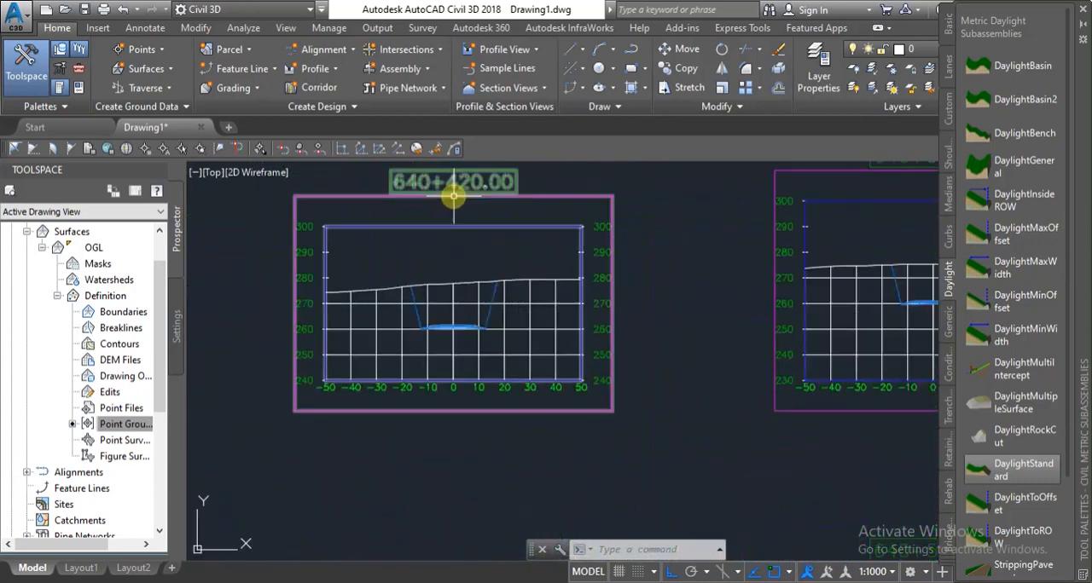